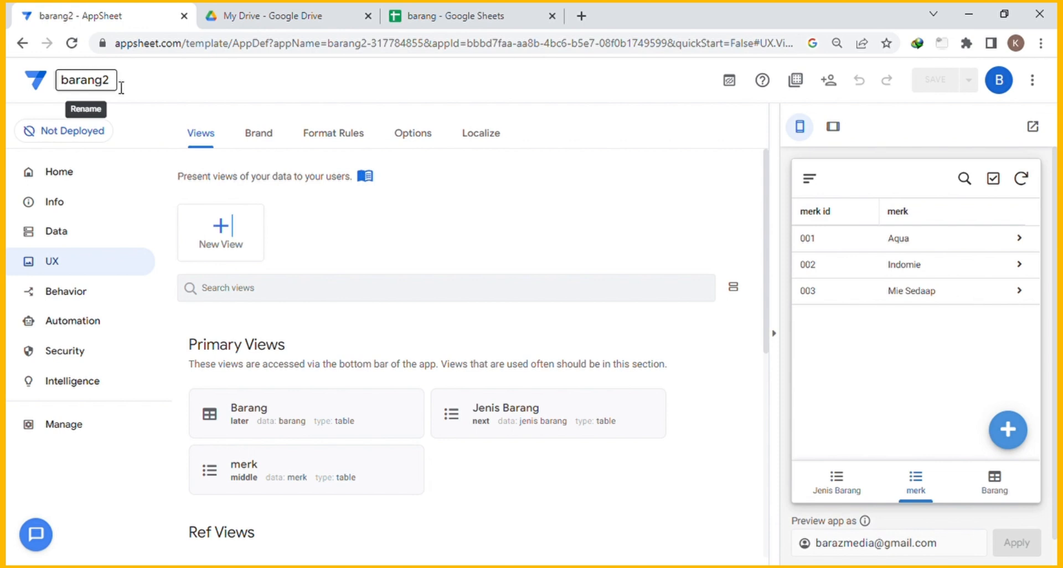
Preview the Jenis Barang, Barang and merk views, then switch to the barang spreadsheet.
{"action": "scroll", "coordinate": [438, 286], "scroll_direction": "down", "scroll_amount": 1}
{"action": "scroll", "coordinate": [438, 286], "scroll_direction": "down", "scroll_amount": 4}
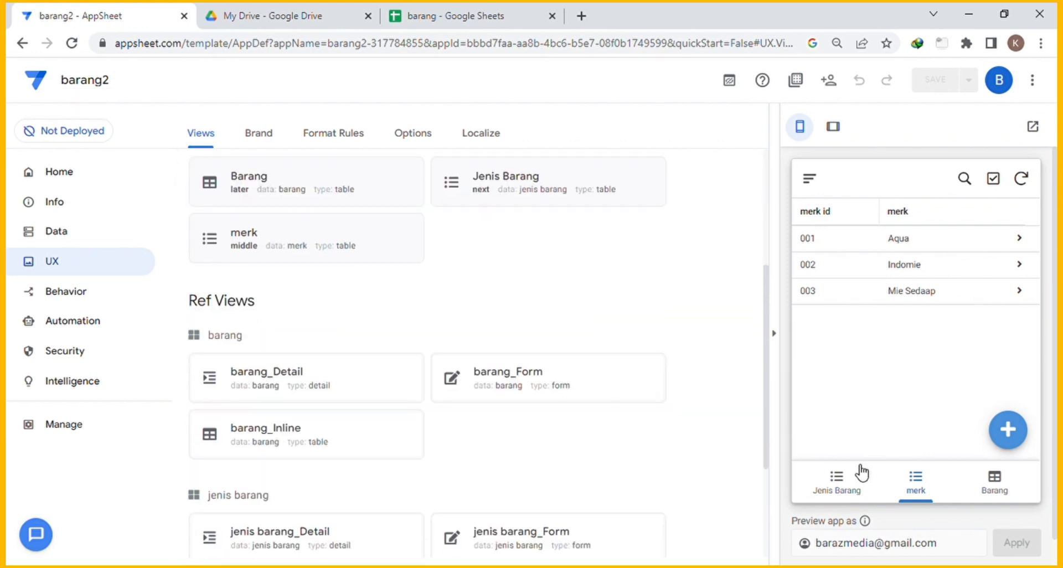
{"action": "left_click", "coordinate": [837, 481]}
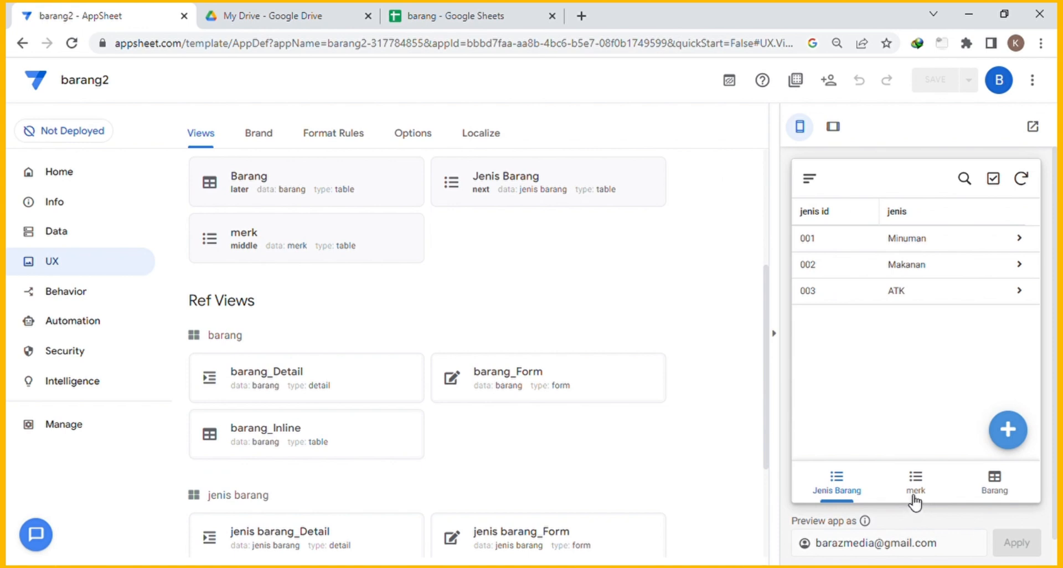
{"action": "left_click", "coordinate": [1001, 487]}
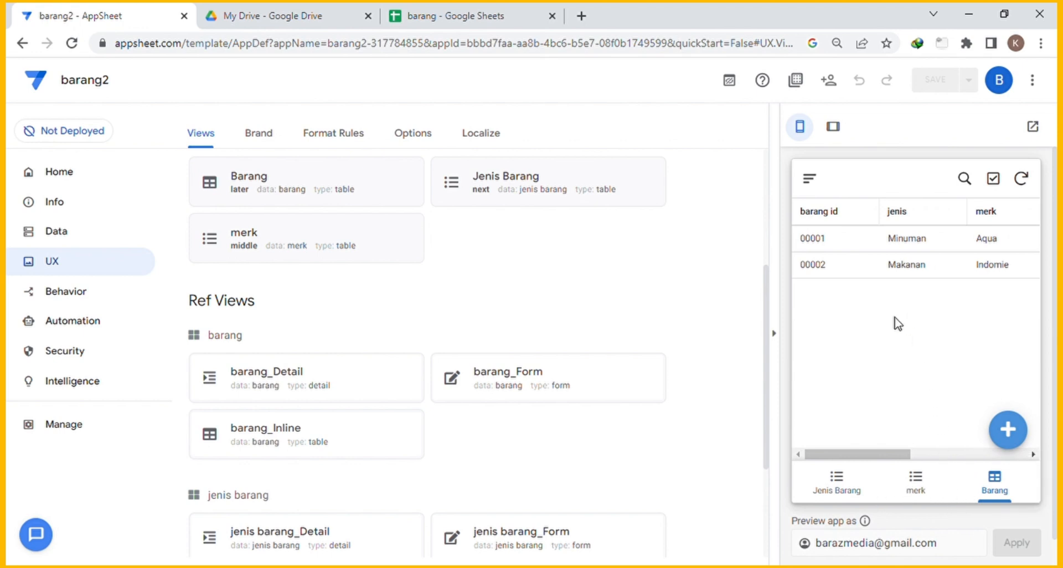
{"action": "left_click", "coordinate": [844, 486]}
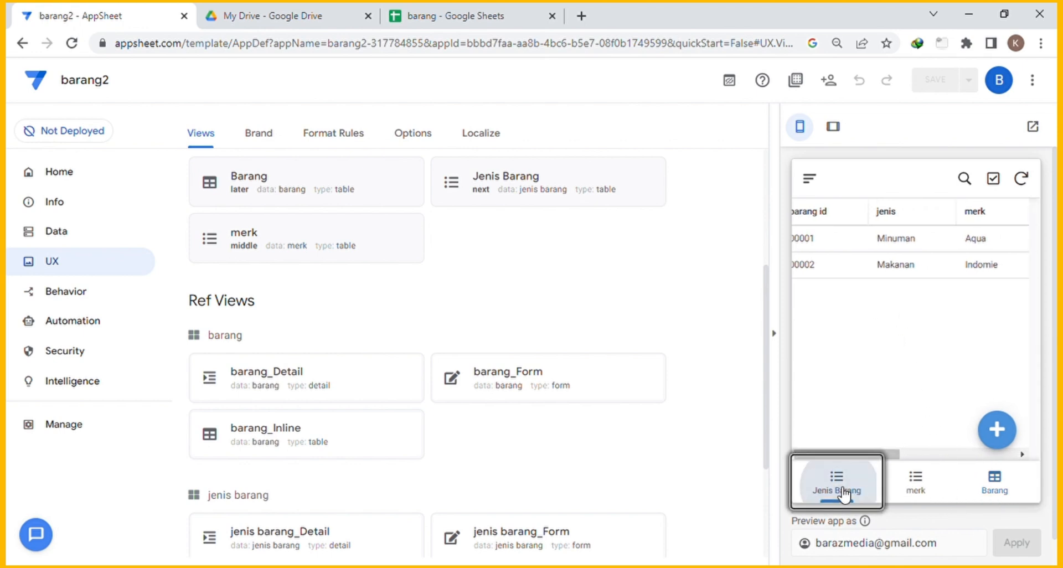
{"action": "left_click", "coordinate": [923, 488]}
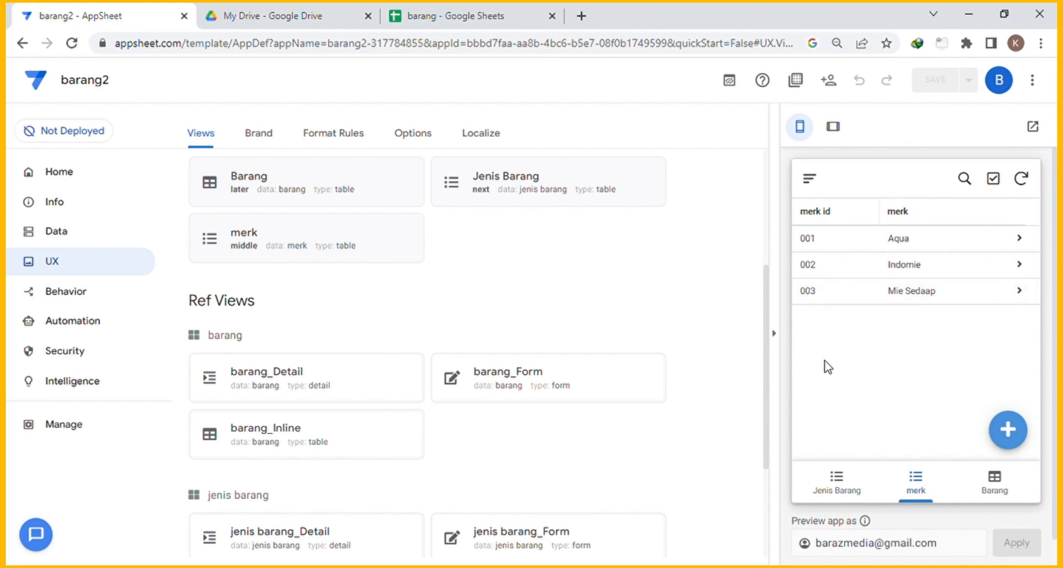
{"action": "left_click", "coordinate": [463, 18]}
Look over the jenis barang and barang sheets and select the harga jual column.
{"action": "key", "text": "Up"}
{"action": "key", "text": "Up"}
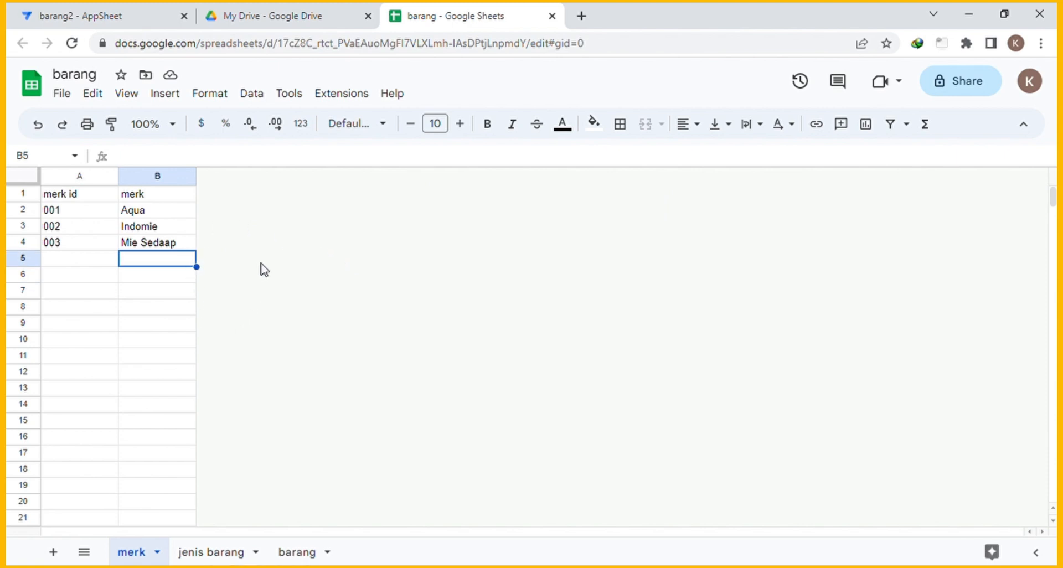
{"action": "left_click", "coordinate": [204, 552]}
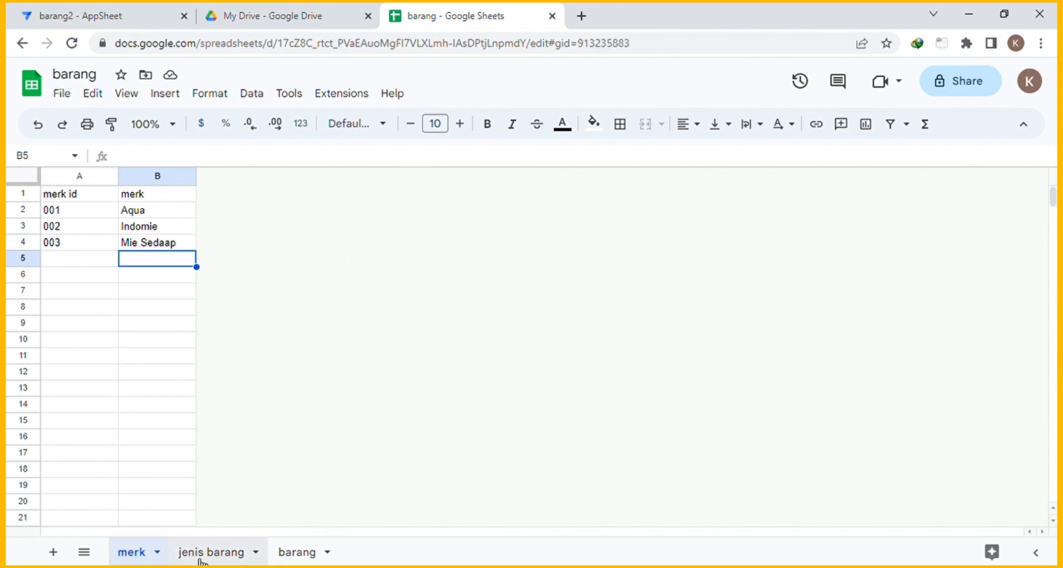
{"action": "left_click", "coordinate": [297, 552]}
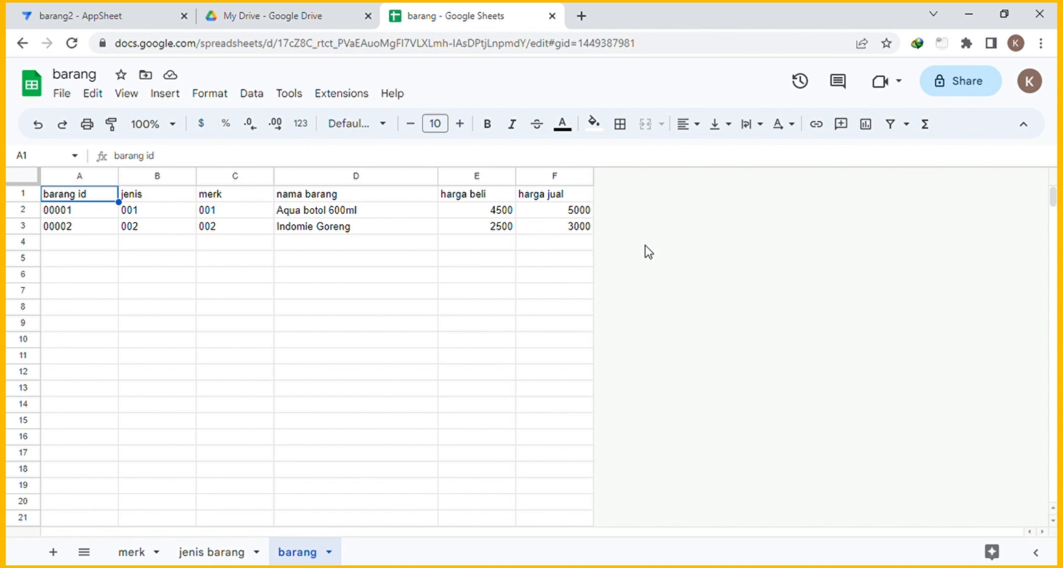
{"action": "left_click", "coordinate": [552, 179]}
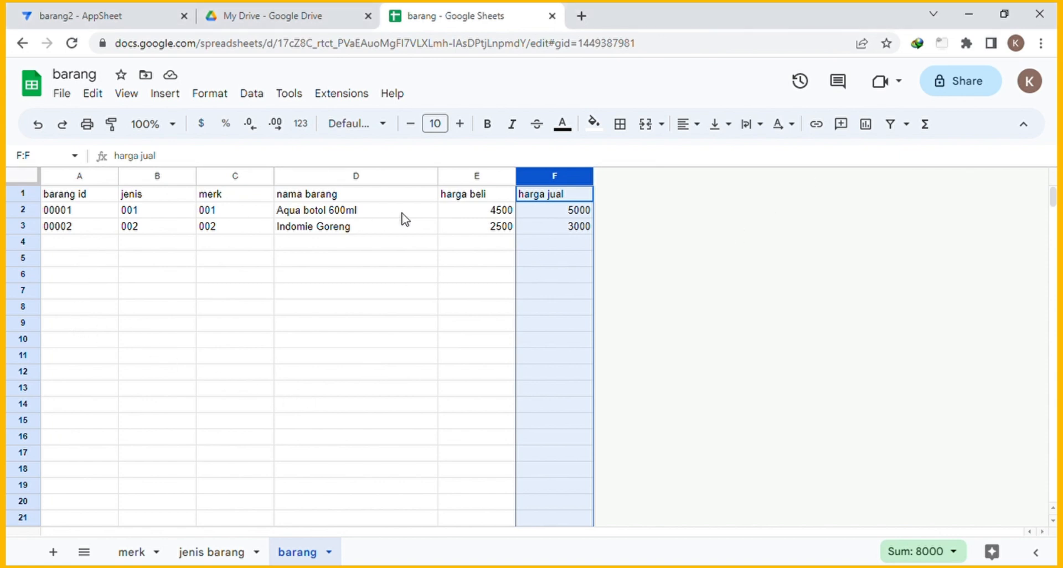
Insert a column after harga jual on the barang sheet headed 'Stok Awal'.
{"action": "right_click", "coordinate": [606, 179]}
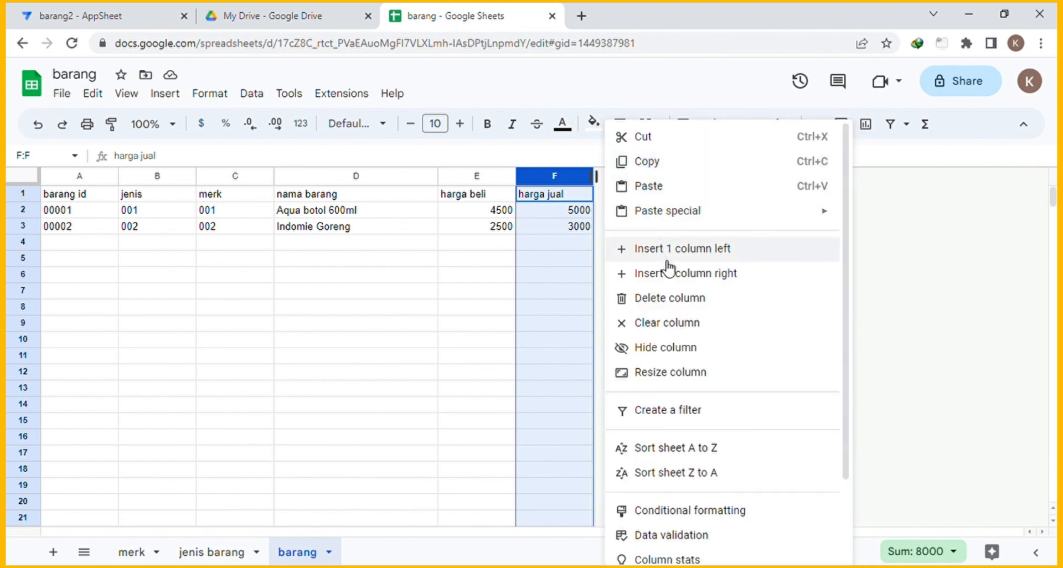
{"action": "left_click", "coordinate": [686, 274]}
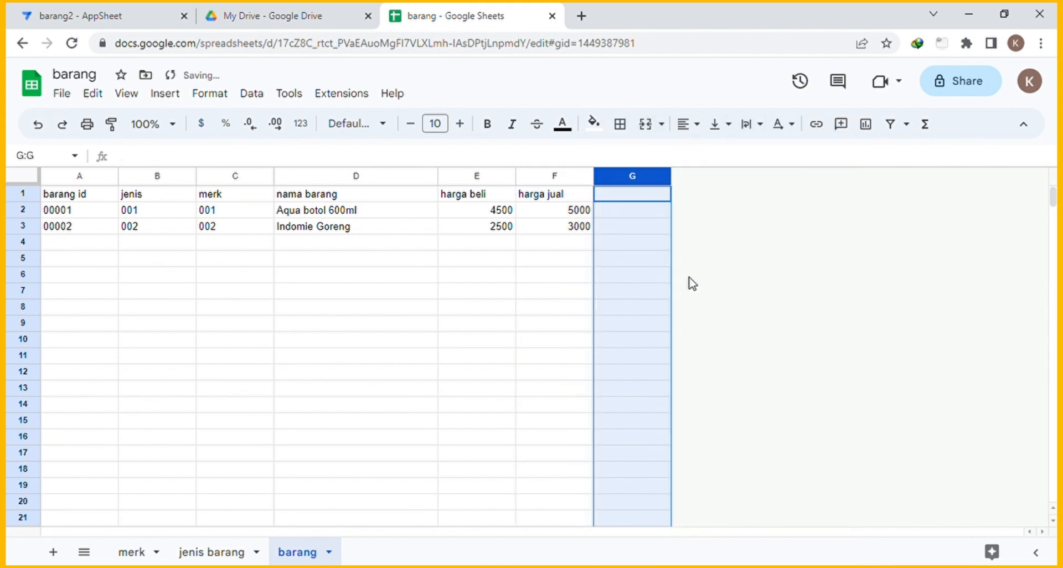
{"action": "left_click", "coordinate": [632, 199]}
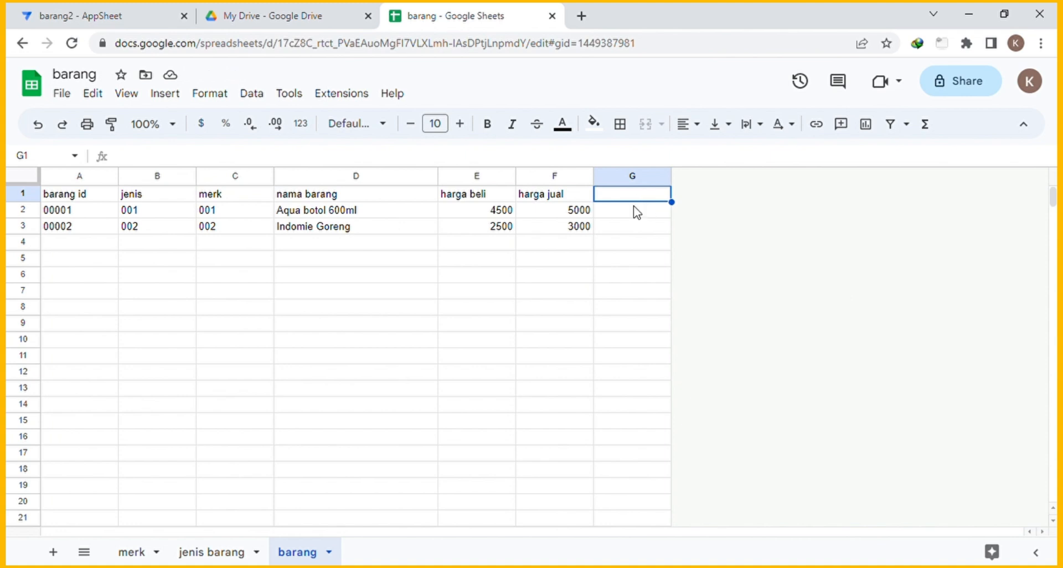
{"action": "type", "text": "St"}
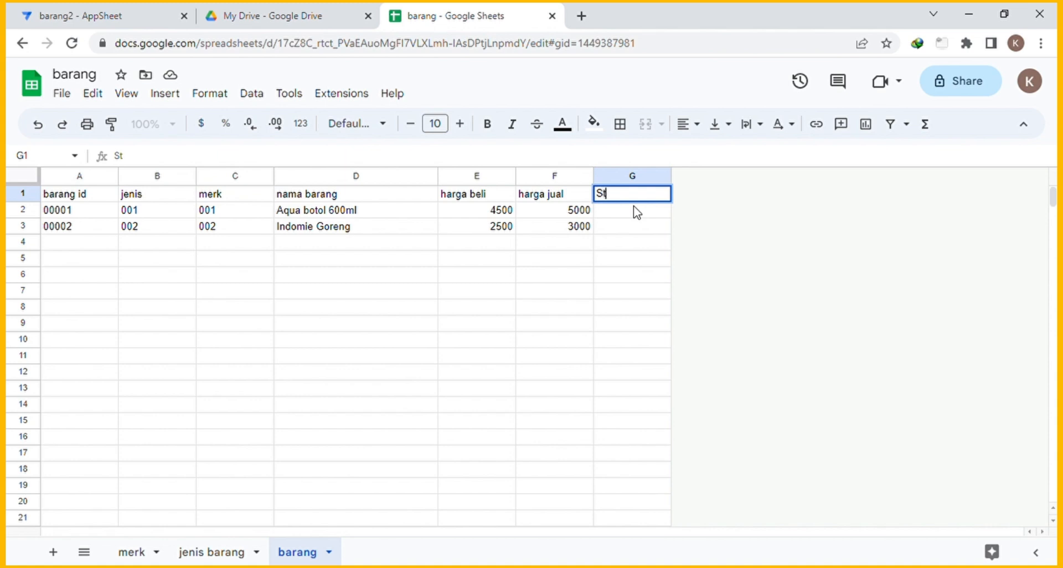
{"action": "type", "text": "ok Awal"}
{"action": "key", "text": "Return"}
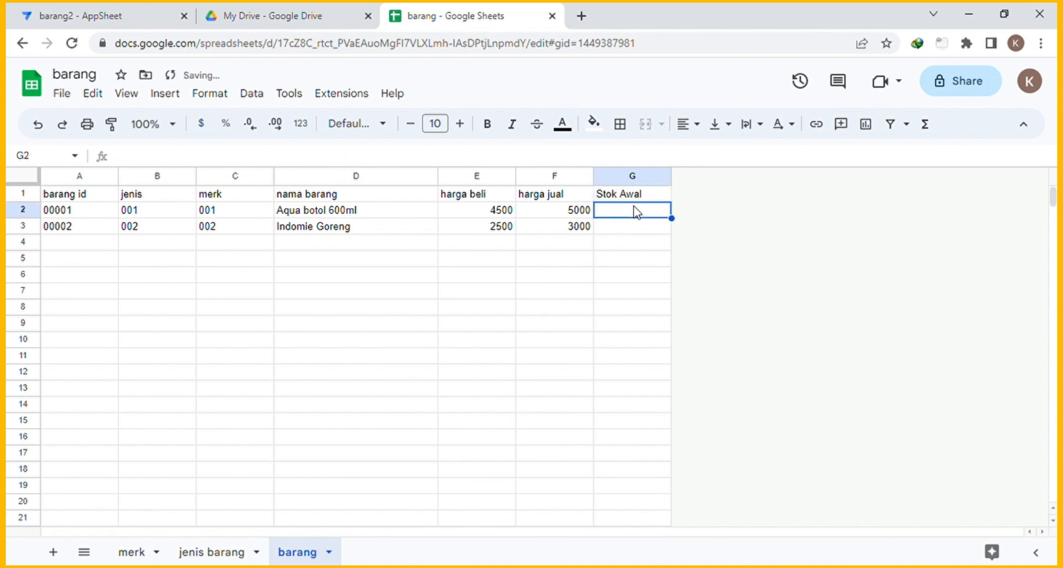
{"action": "left_click", "coordinate": [719, 240]}
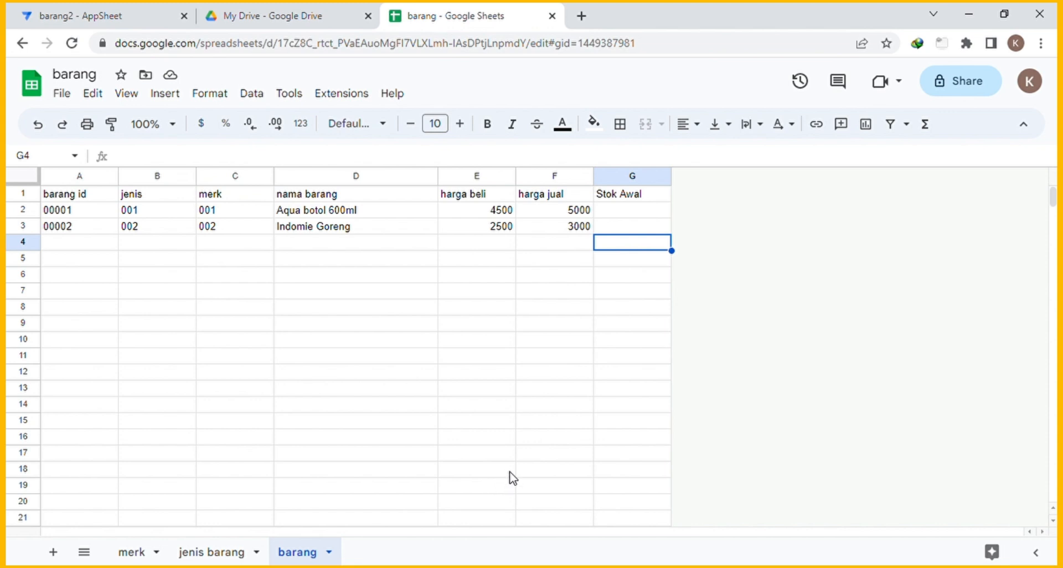
Add a new sheet and rename it 'supplier'.
{"action": "left_click", "coordinate": [57, 553]}
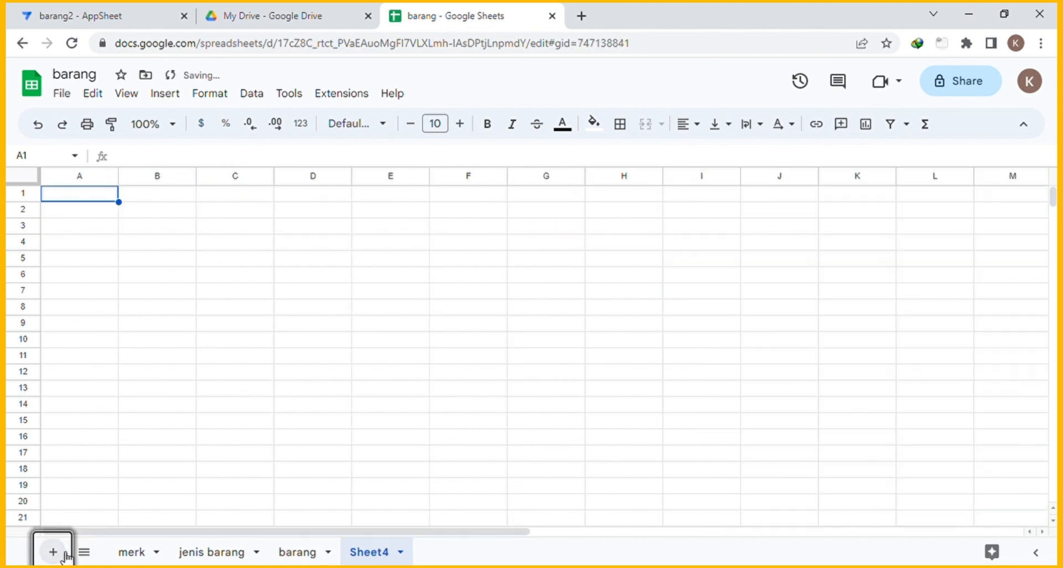
{"action": "right_click", "coordinate": [368, 556]}
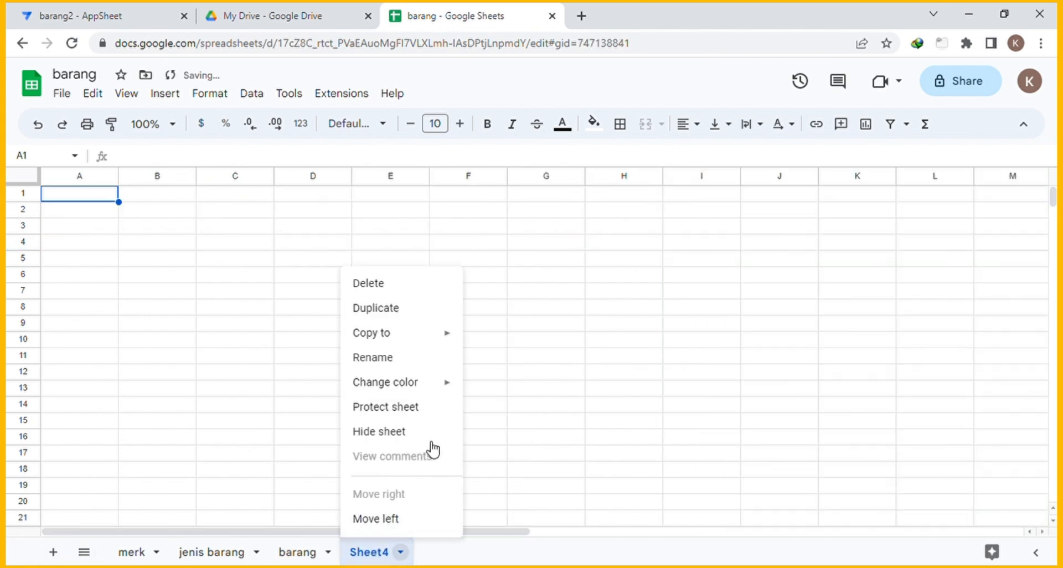
{"action": "left_click", "coordinate": [394, 361]}
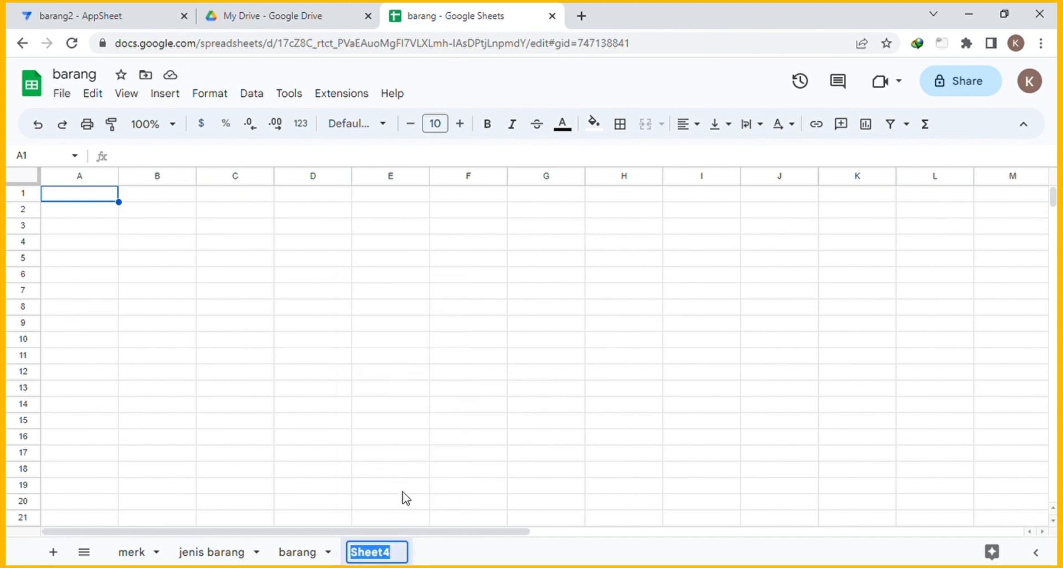
{"action": "type", "text": "sup"}
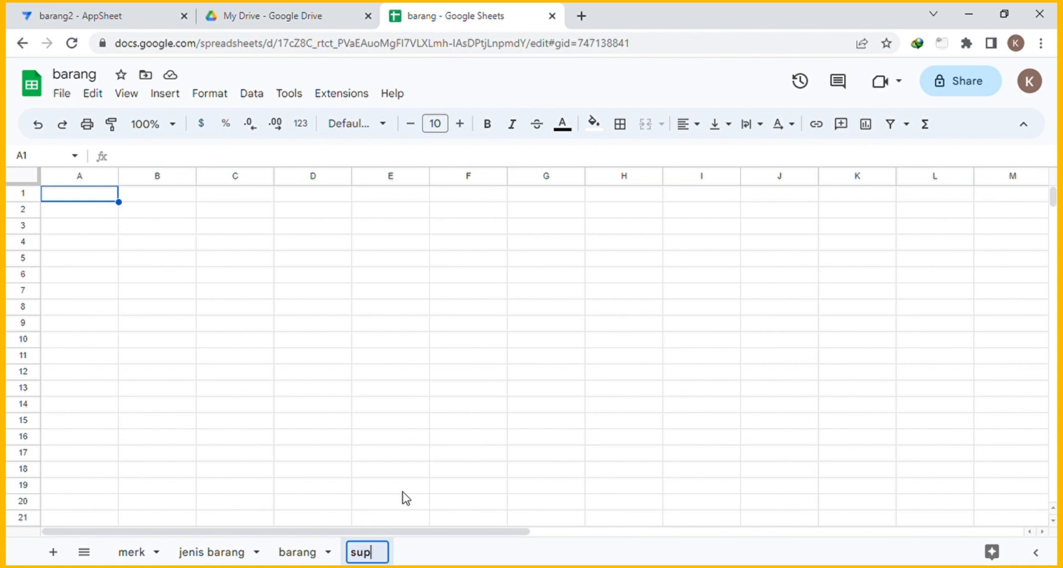
{"action": "type", "text": "plier"}
{"action": "key", "text": "Return"}
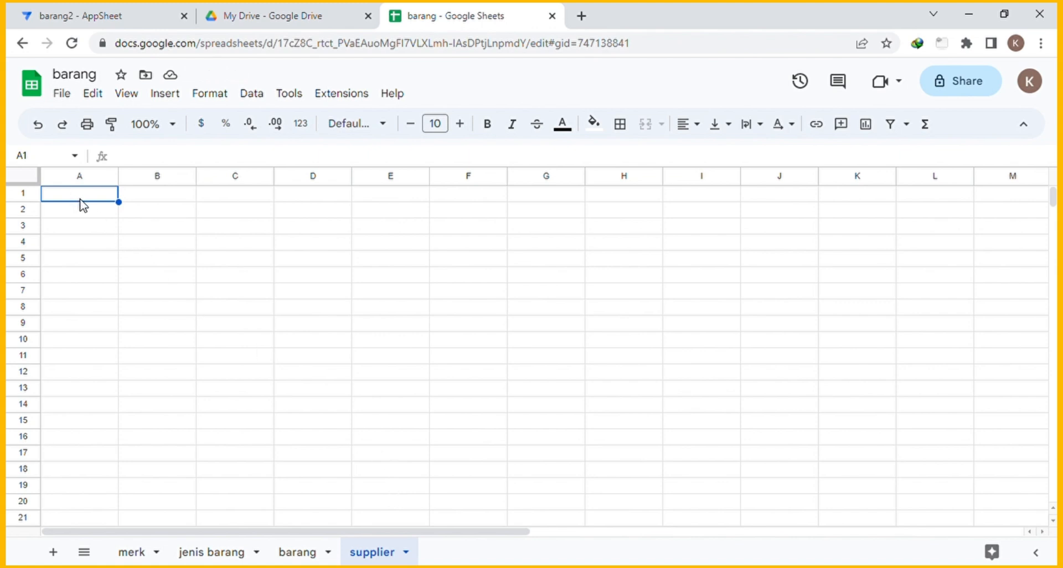
Enter the headers supplier id, nama, no telpon and alamat across A1:D1.
{"action": "type", "text": "supp"}
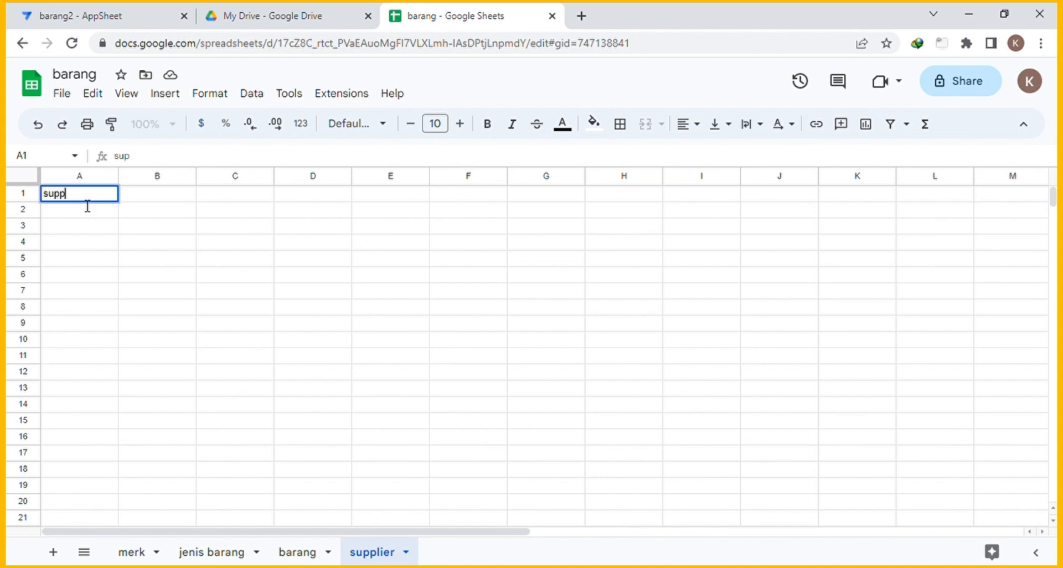
{"action": "type", "text": "lier id"}
{"action": "key", "text": "Tab"}
{"action": "type", "text": "nama"}
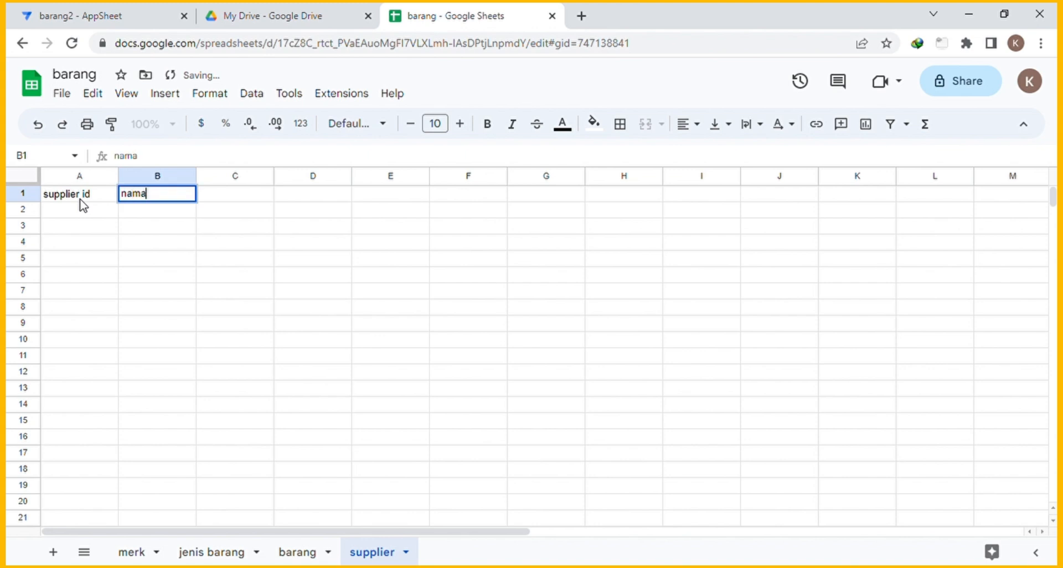
{"action": "key", "text": "Tab"}
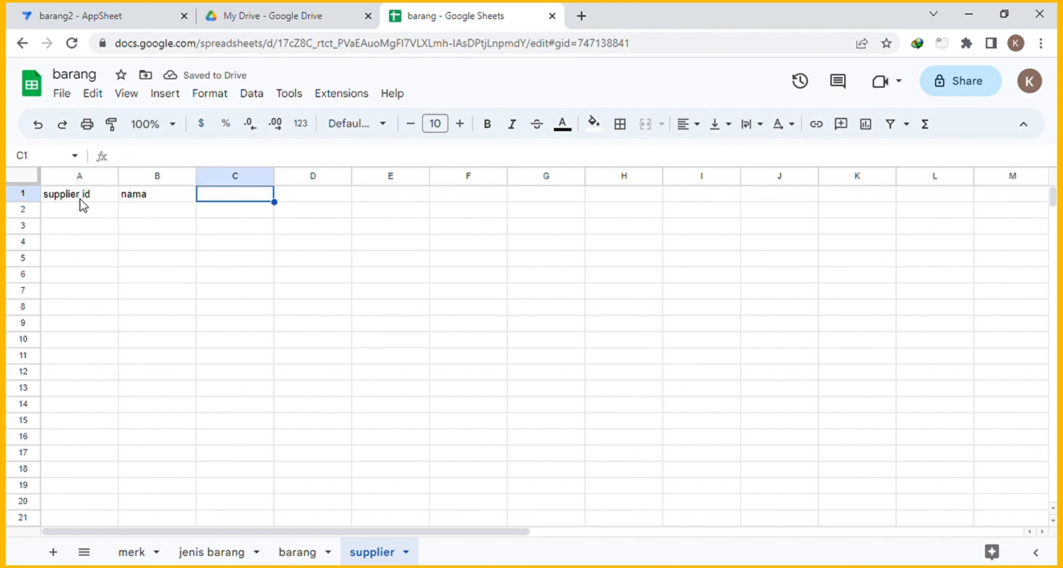
{"action": "type", "text": "no "}
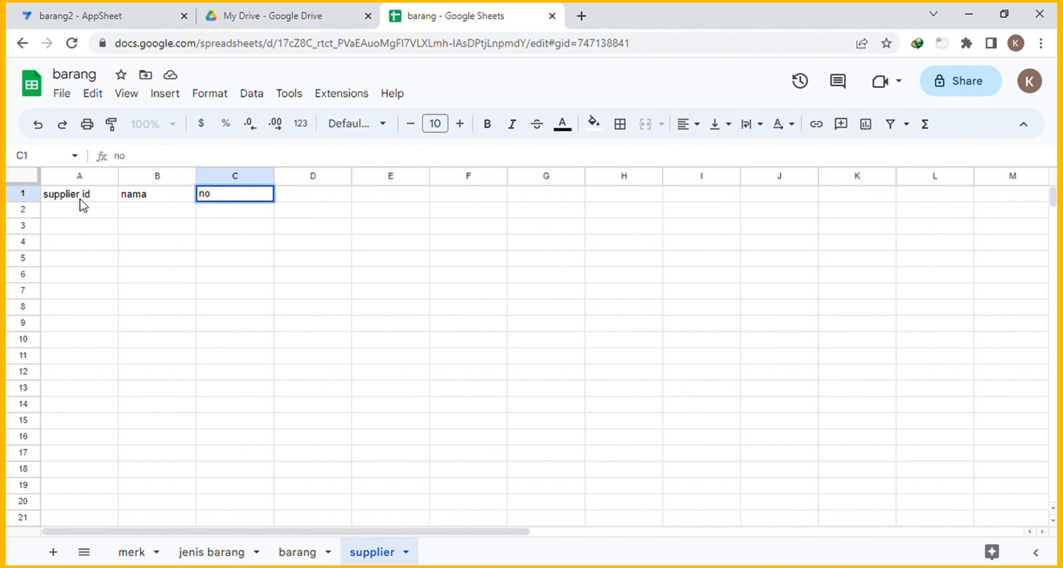
{"action": "type", "text": "telpon"}
{"action": "key", "text": "Tab"}
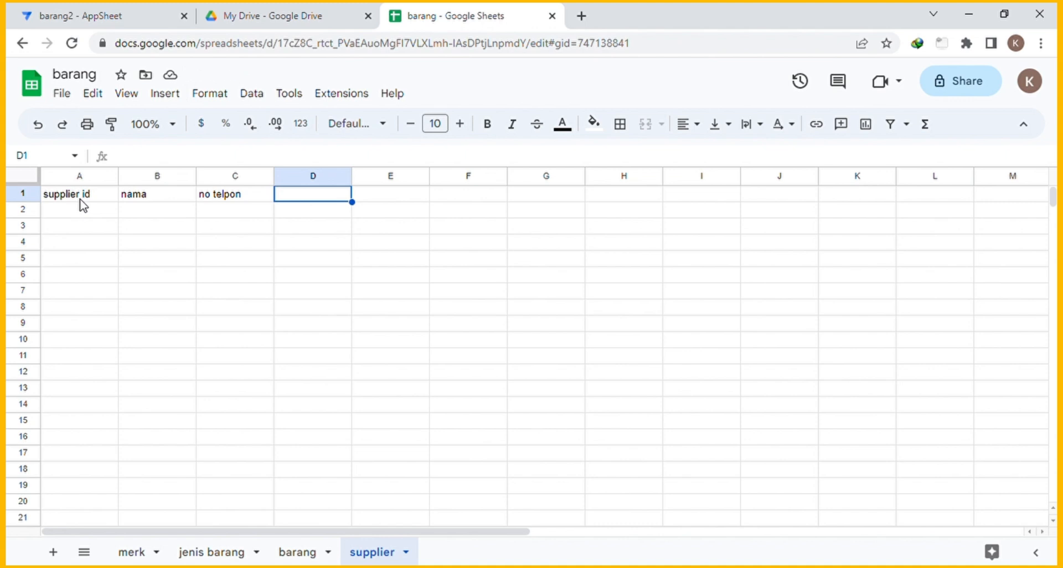
{"action": "type", "text": "alamat"}
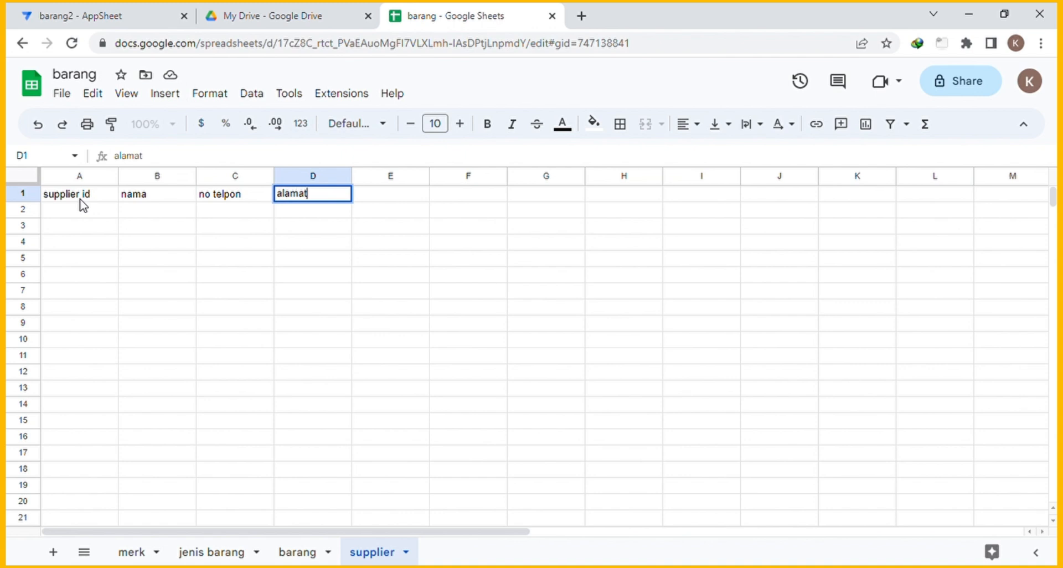
{"action": "key", "text": "Tab"}
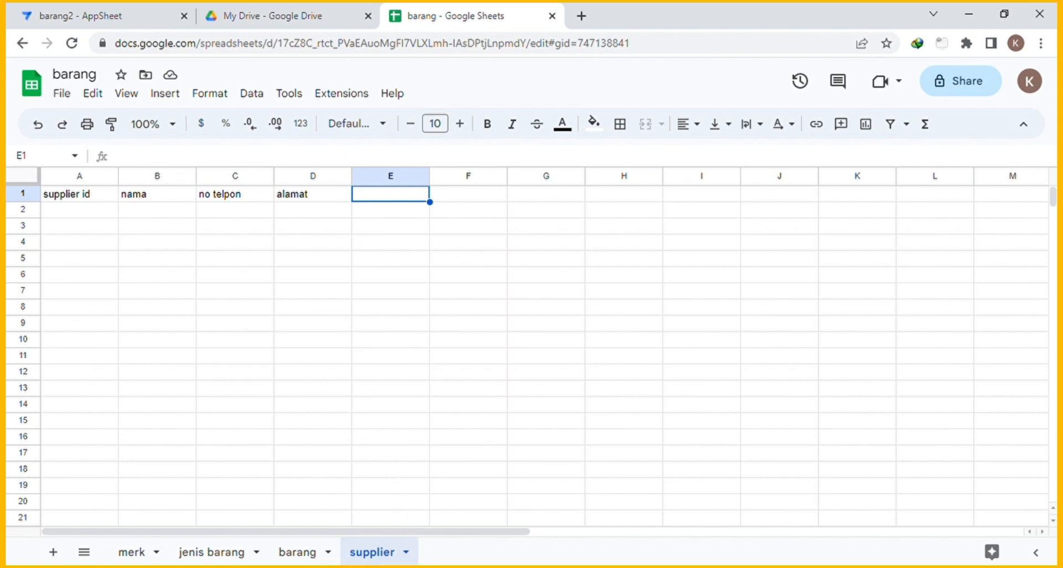
Add another new sheet and rename it 'pembelian'.
{"action": "left_click", "coordinate": [54, 553]}
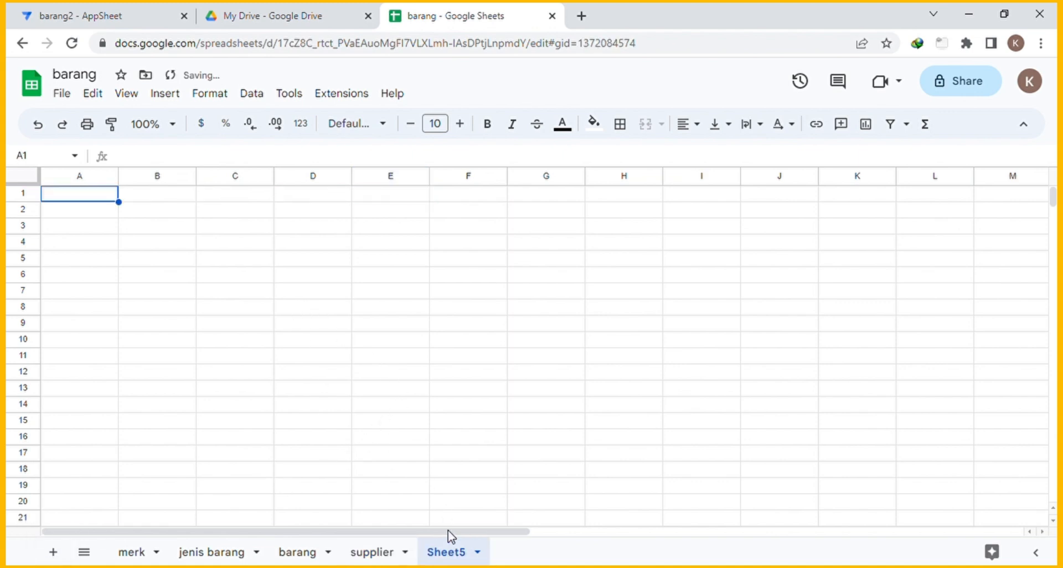
{"action": "right_click", "coordinate": [447, 554]}
{"action": "left_click", "coordinate": [453, 357]}
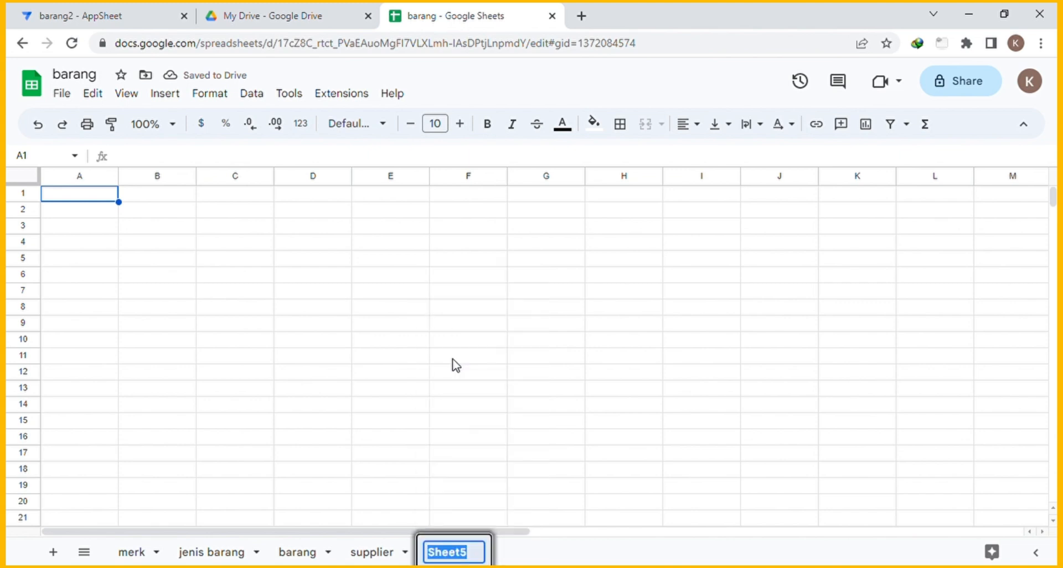
{"action": "type", "text": "pe"}
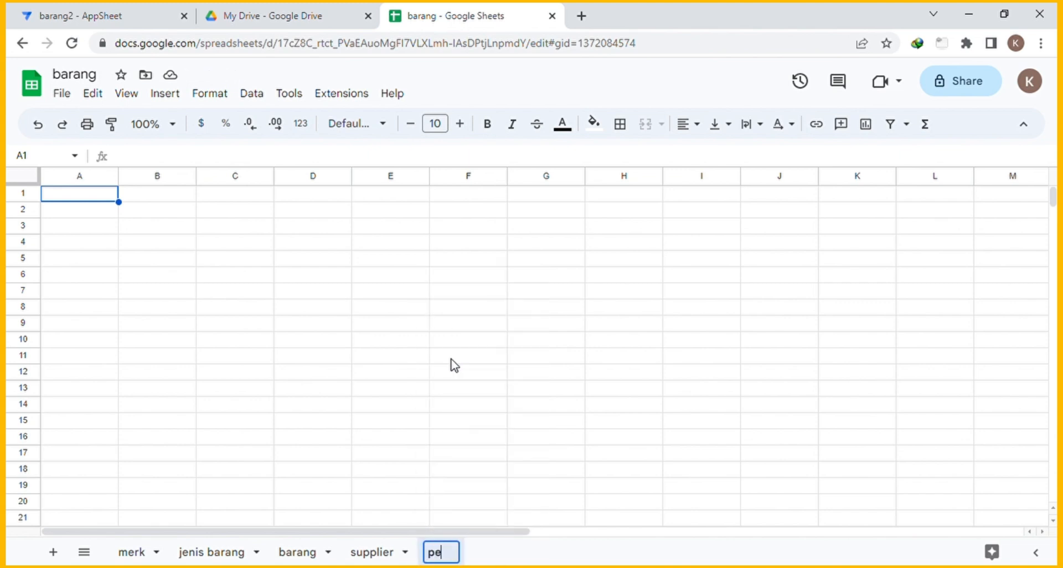
{"action": "type", "text": "mbelian"}
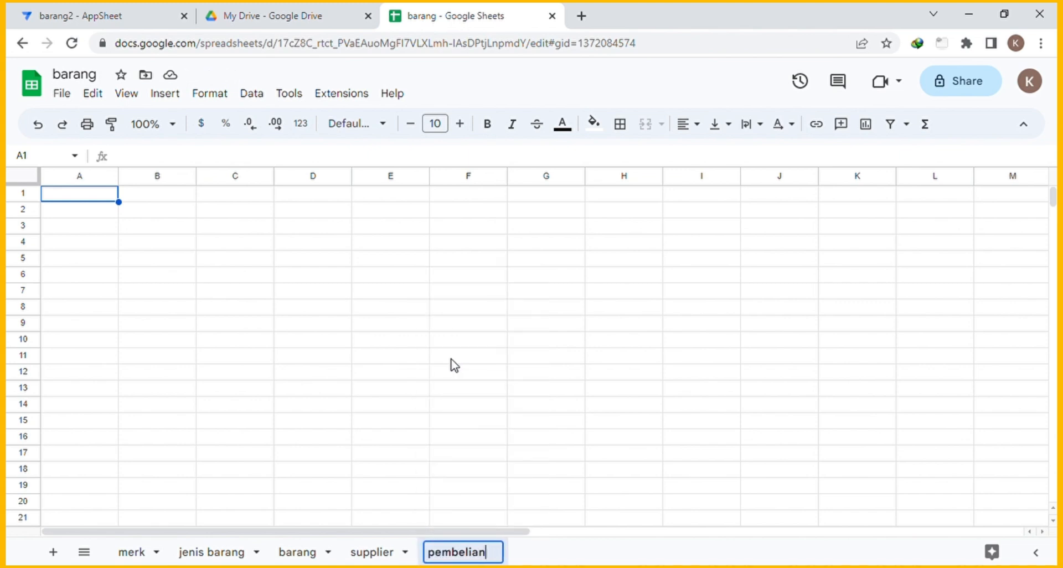
{"action": "key", "text": "Return"}
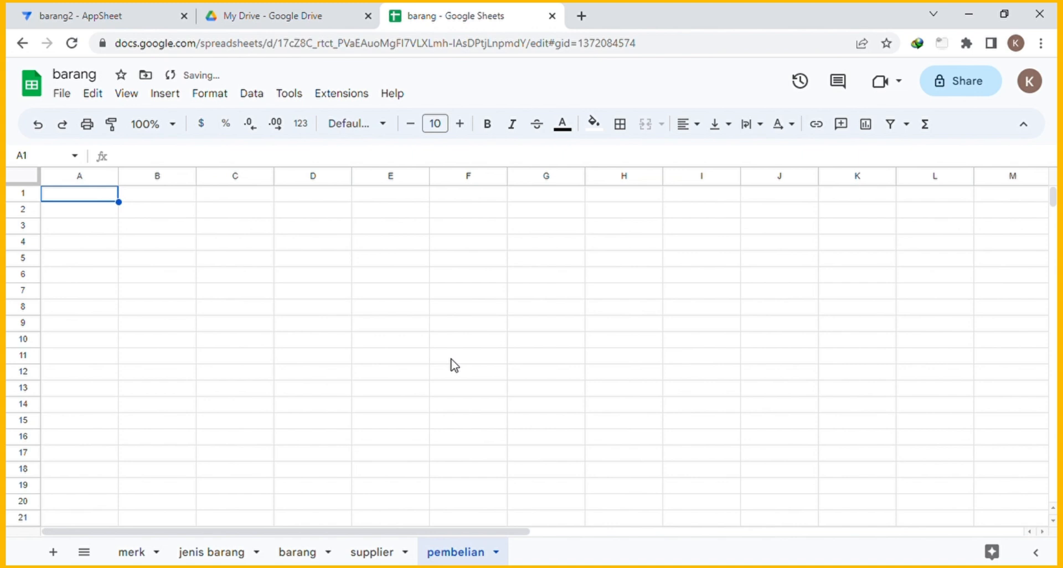
Enter the headers id, tanggal, barang id, harga and jumlah in the first row.
{"action": "left_click", "coordinate": [97, 198]}
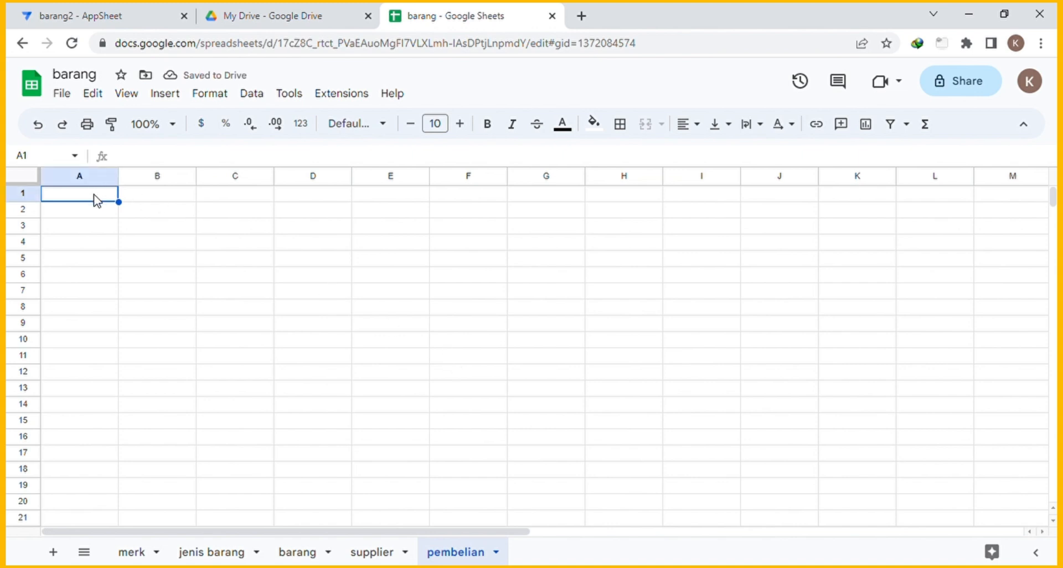
{"action": "type", "text": "id"}
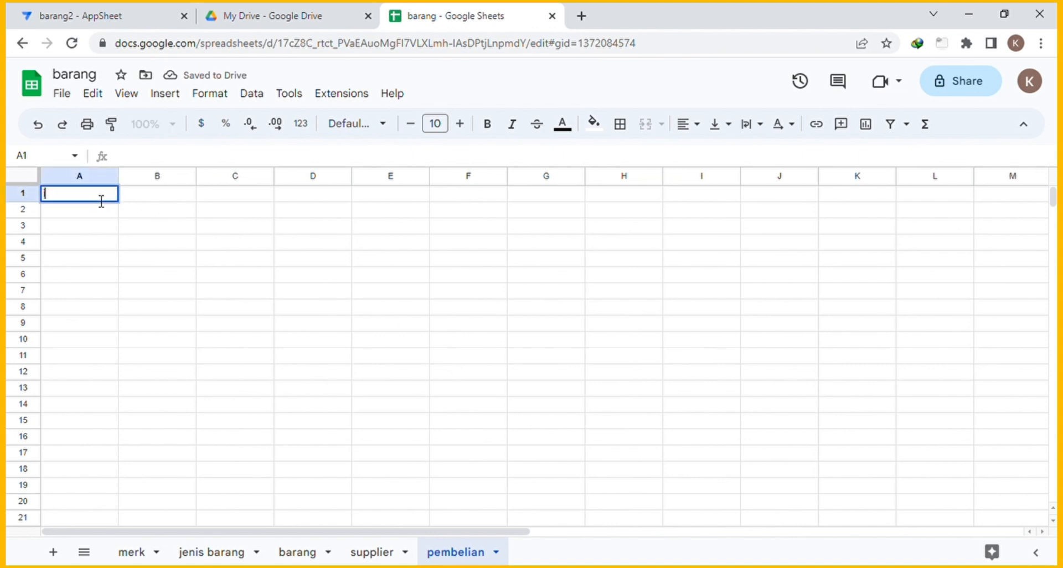
{"action": "key", "text": "Tab"}
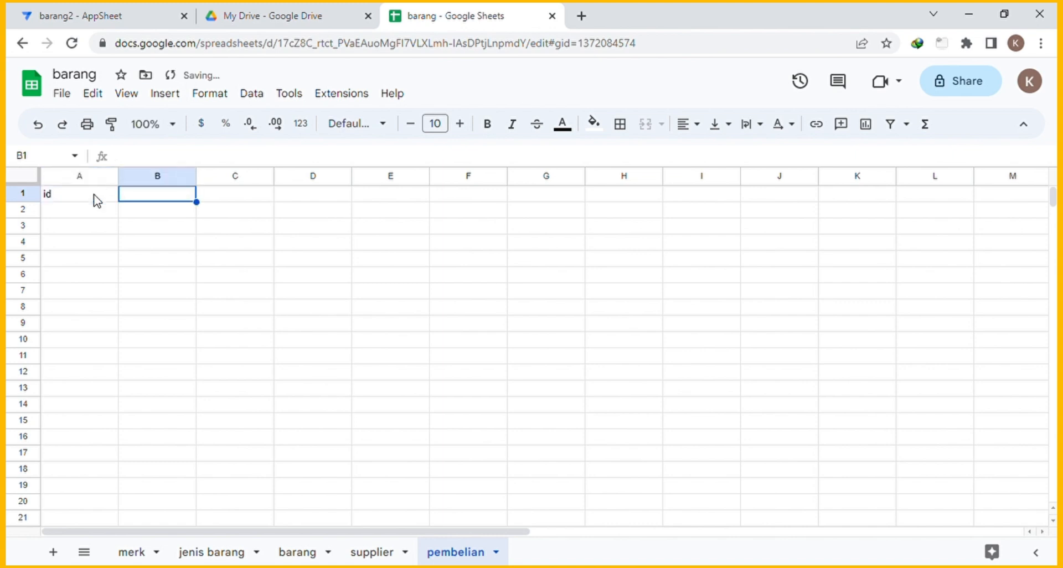
{"action": "type", "text": "tanggal"}
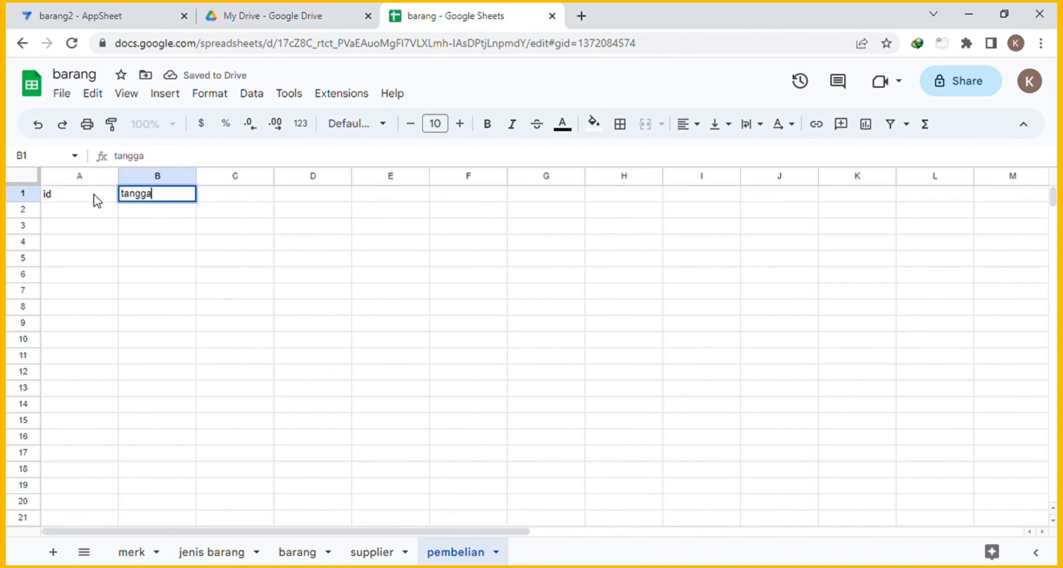
{"action": "key", "text": "Tab"}
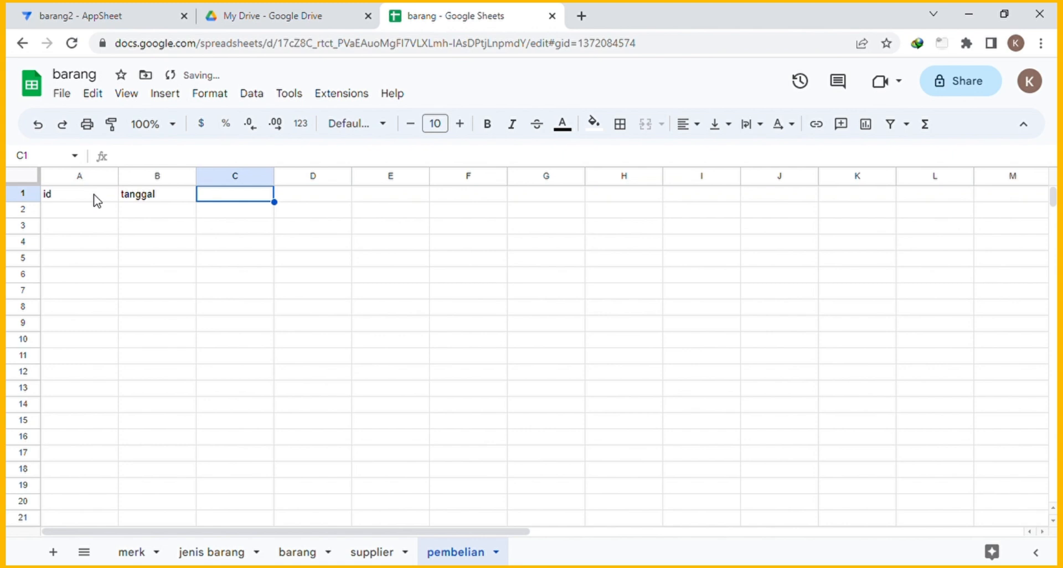
{"action": "type", "text": "barang "}
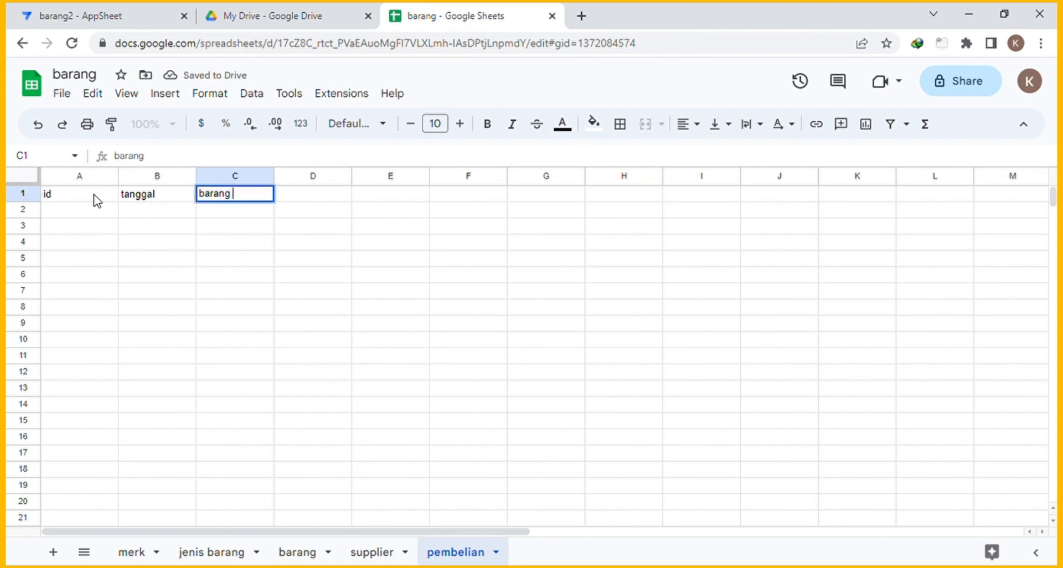
{"action": "type", "text": "id"}
{"action": "key", "text": "Tab"}
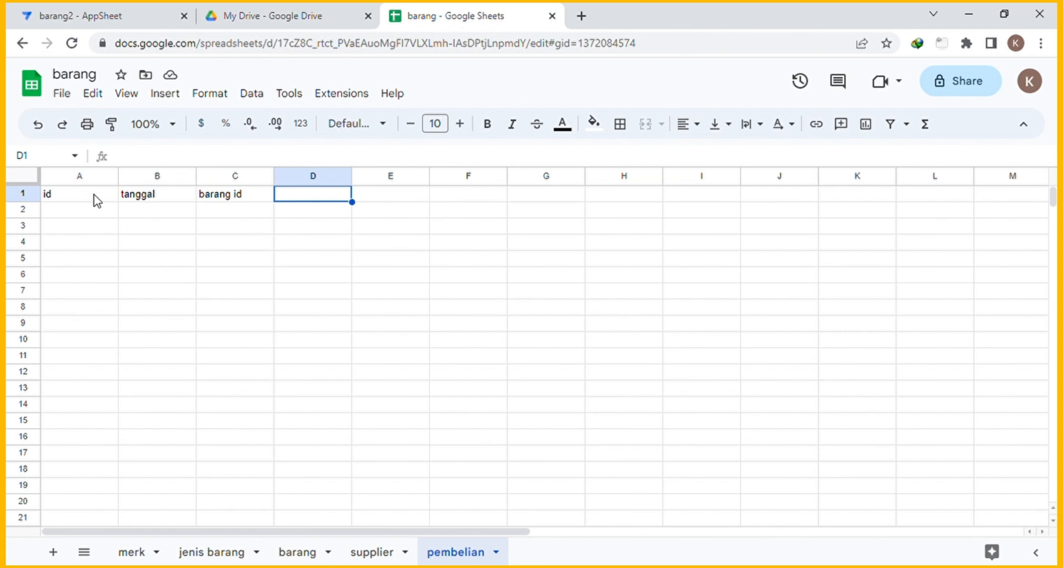
{"action": "type", "text": "jumlah"}
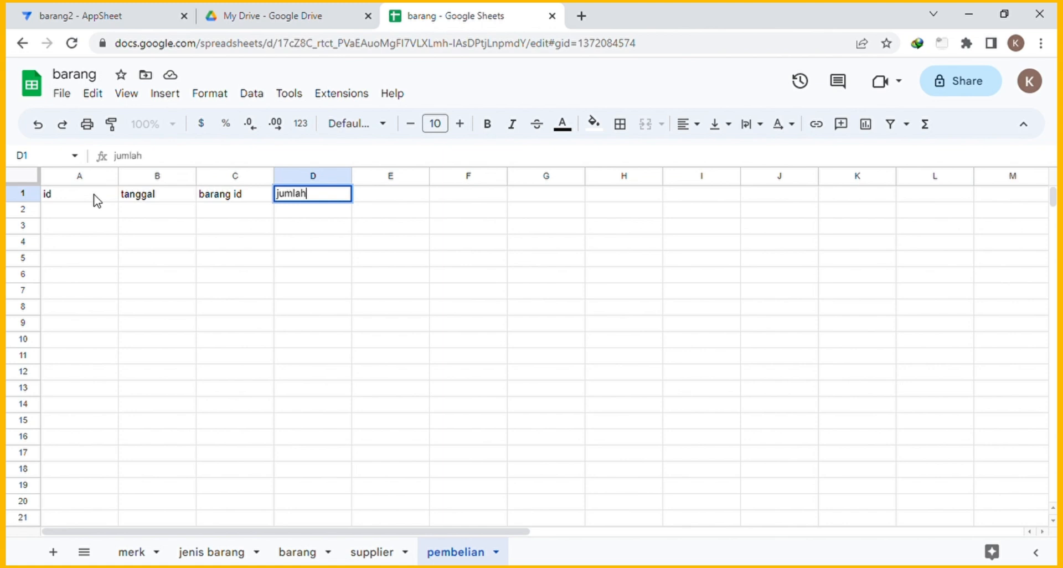
{"action": "key", "text": "Tab"}
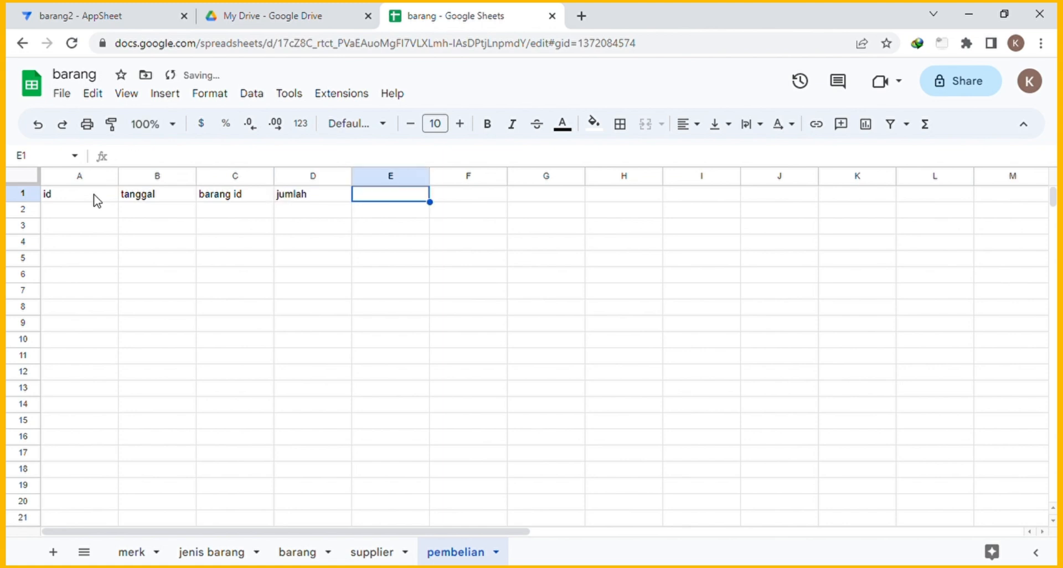
{"action": "key", "text": "Left"}
{"action": "type", "text": "harg"}
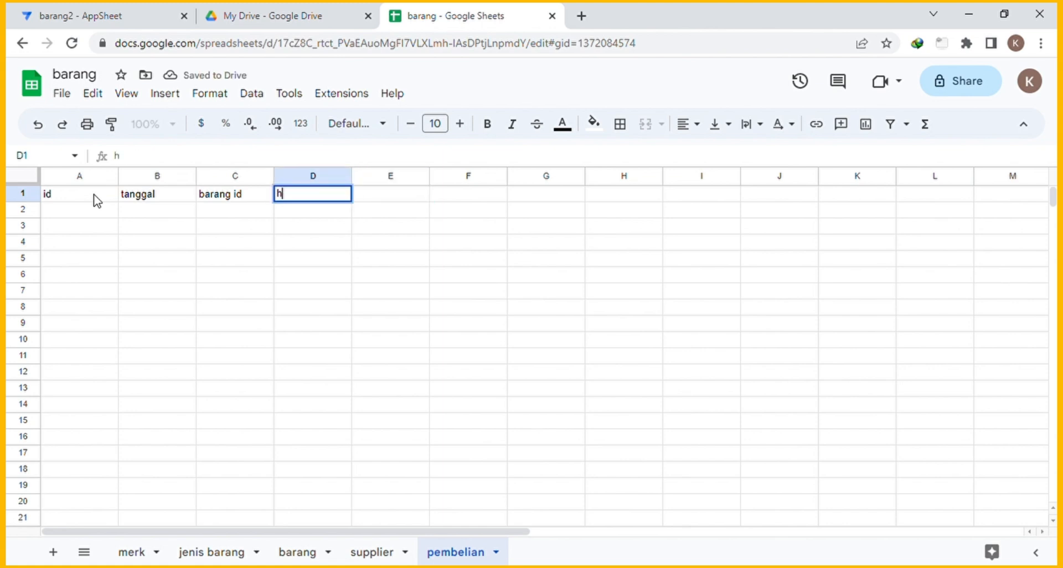
{"action": "type", "text": "a"}
{"action": "key", "text": "Tab"}
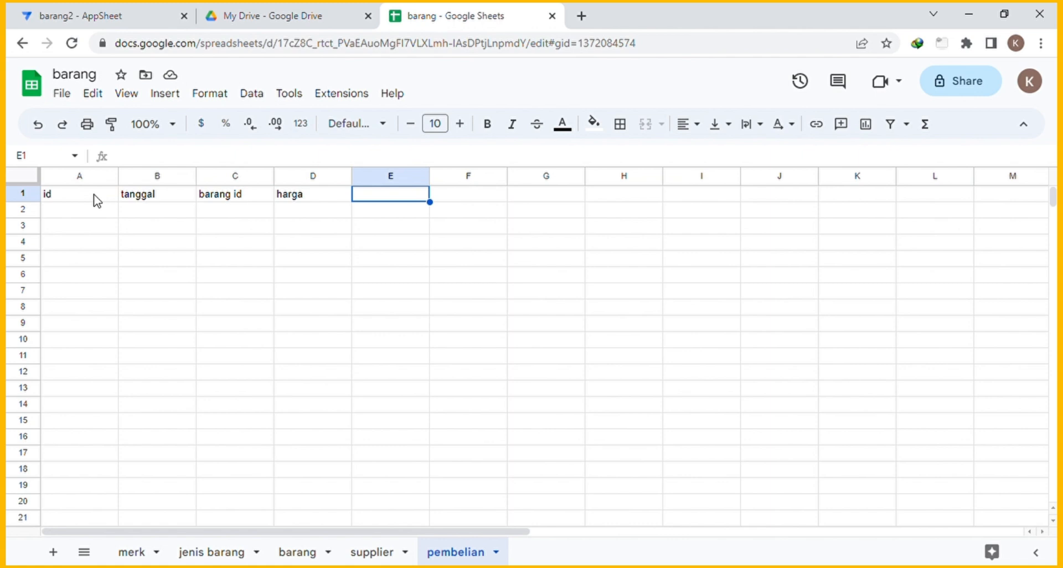
{"action": "type", "text": "jumlah"}
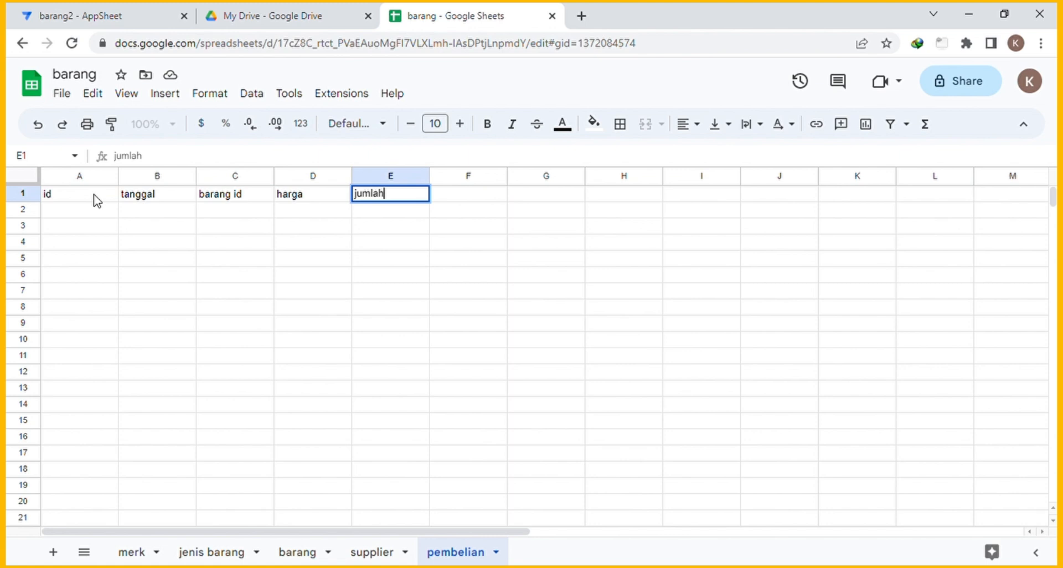
{"action": "key", "text": "Return"}
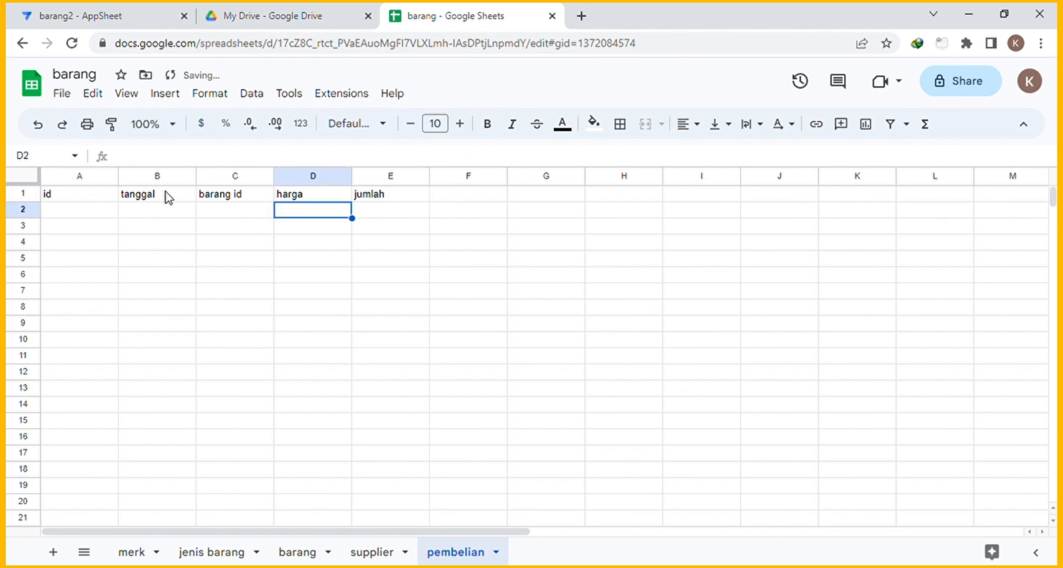
Shift barang id, harga, jumlah to D1:F1, add 'supplier id' in C1, select columns G–Z.
{"action": "left_click", "coordinate": [237, 196]}
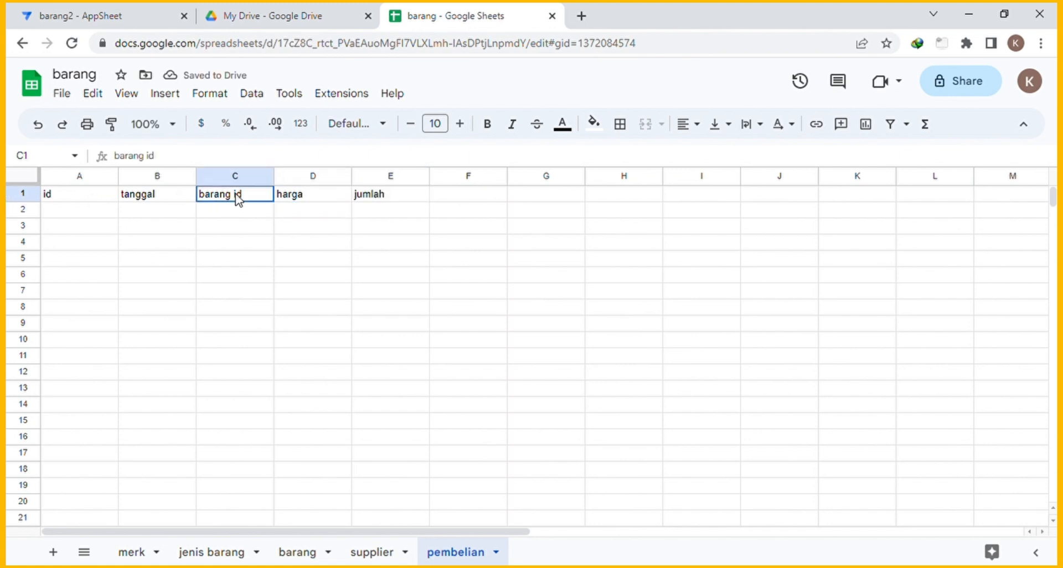
{"action": "left_click", "coordinate": [376, 198], "text": "shift"}
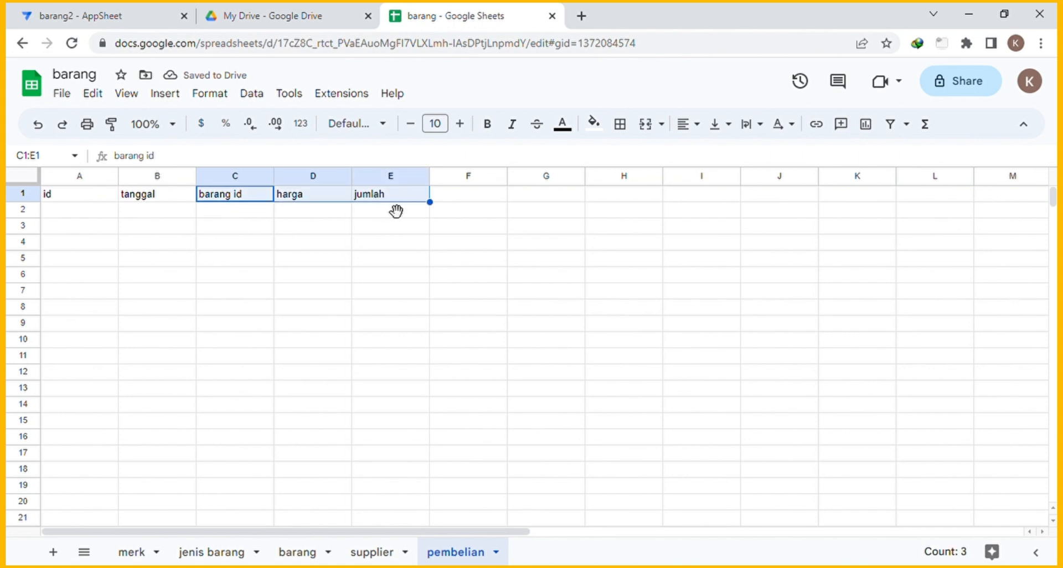
{"action": "key", "text": "ctrl+c"}
{"action": "left_click", "coordinate": [329, 198]}
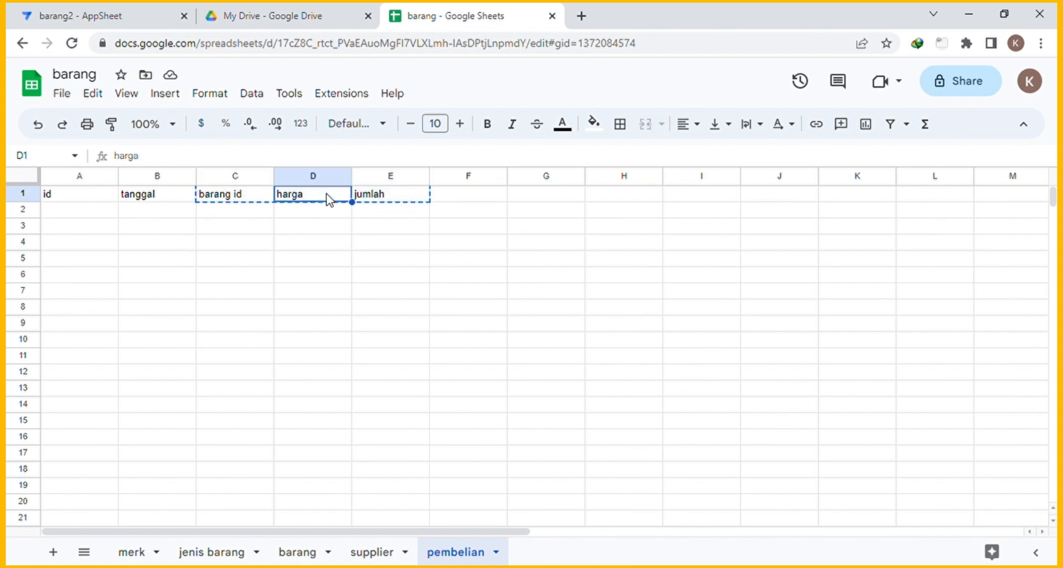
{"action": "key", "text": "ctrl+v"}
{"action": "left_click", "coordinate": [255, 200]}
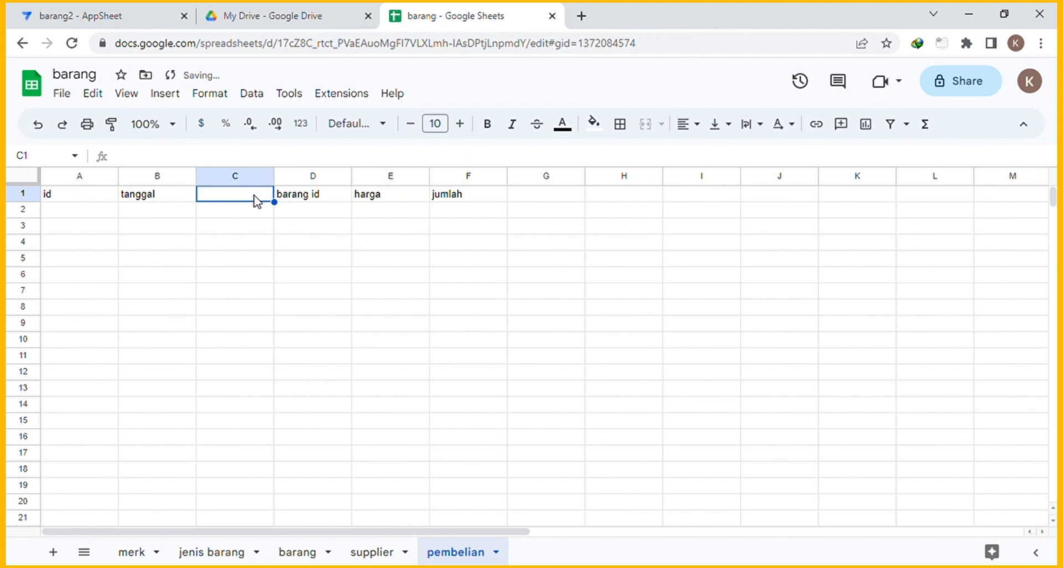
{"action": "type", "text": "suppl"}
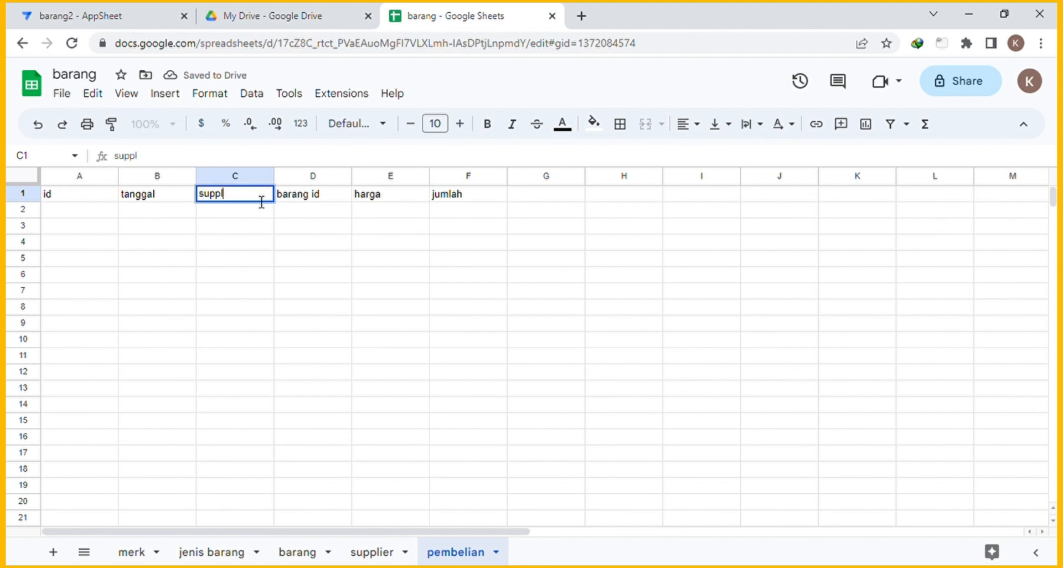
{"action": "type", "text": "ier id"}
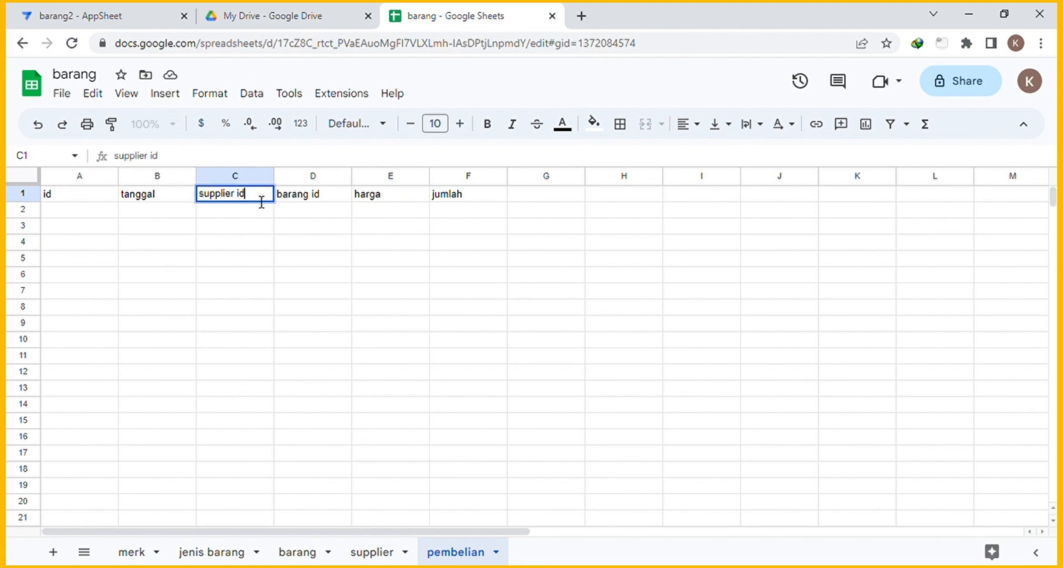
{"action": "left_click", "coordinate": [524, 195]}
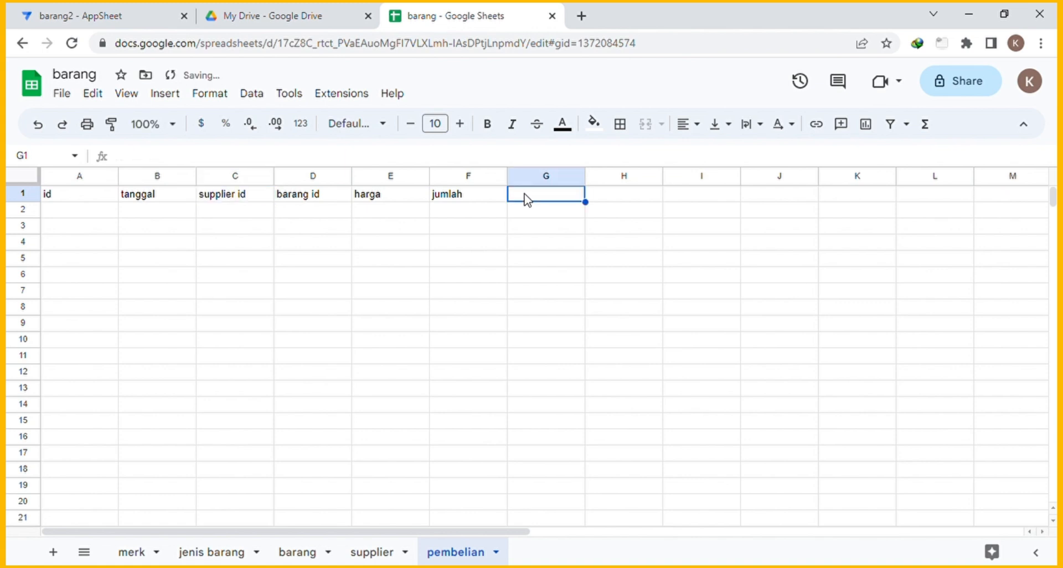
{"action": "left_click", "coordinate": [543, 178]}
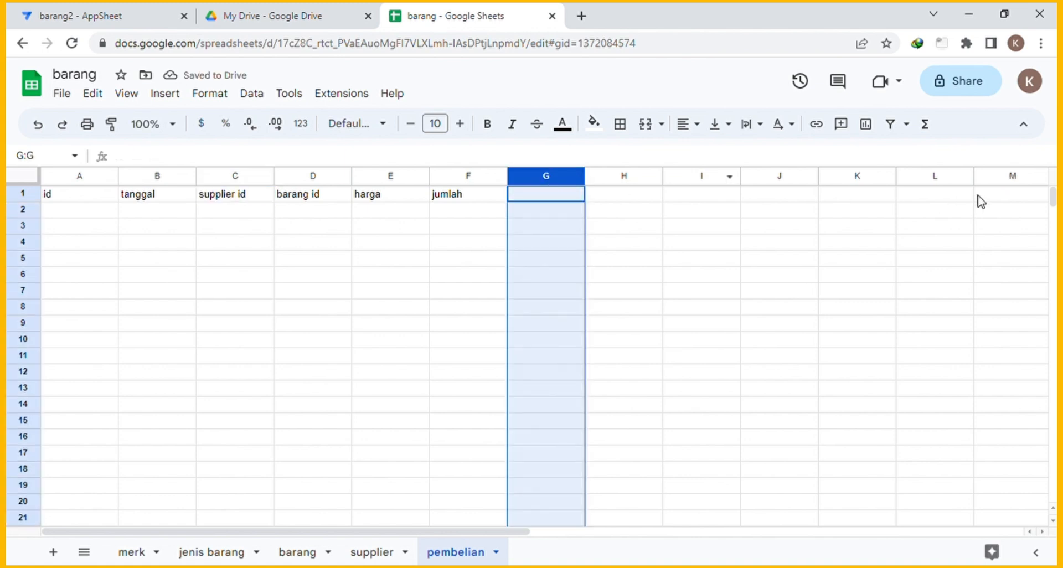
{"action": "key", "text": "ctrl+shift+Right"}
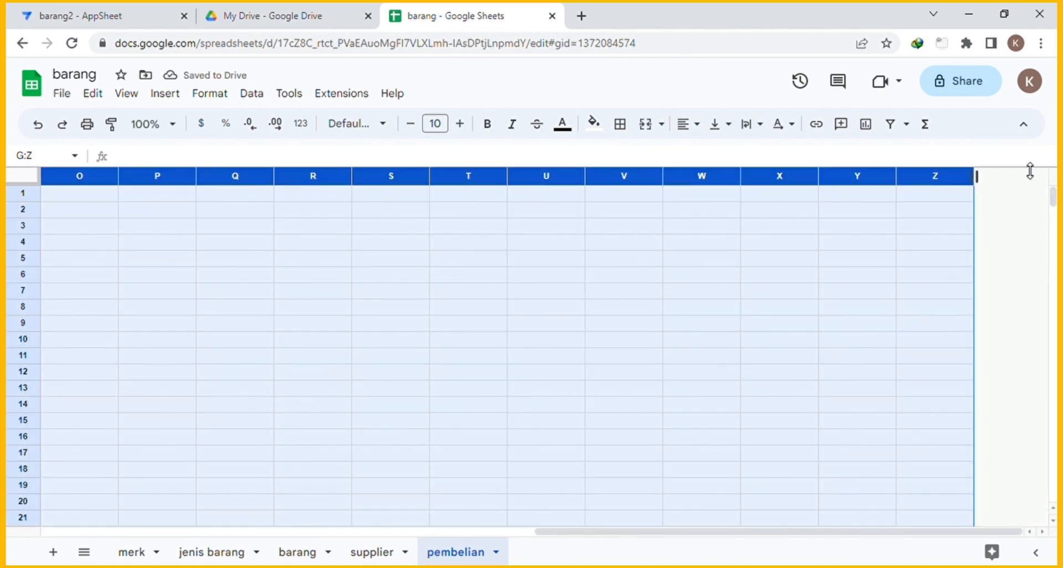
Delete the empty columns G through Z from the pembelian sheet.
{"action": "right_click", "coordinate": [562, 189]}
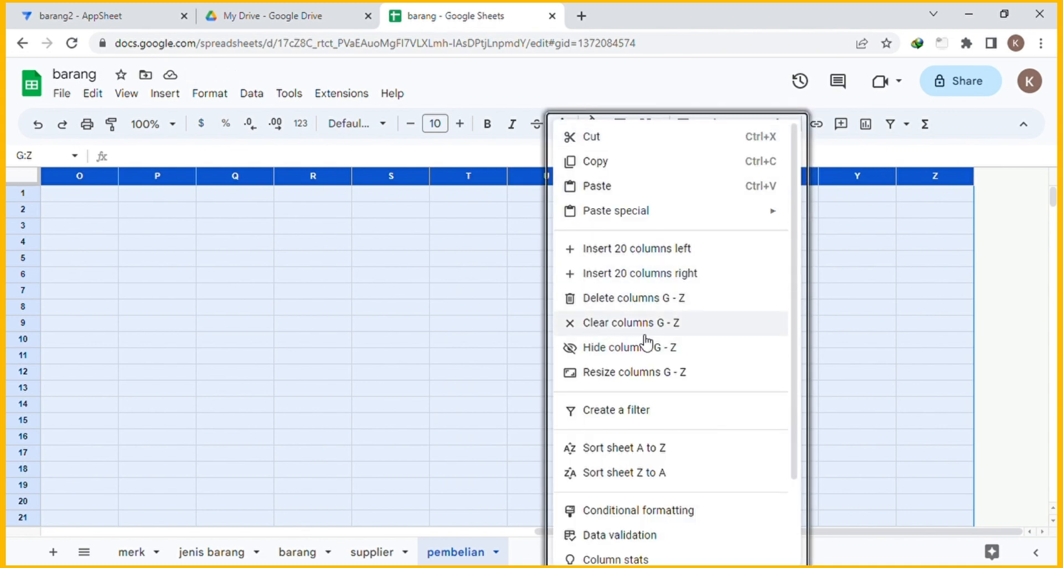
{"action": "left_click", "coordinate": [649, 298]}
{"action": "left_click", "coordinate": [575, 294]}
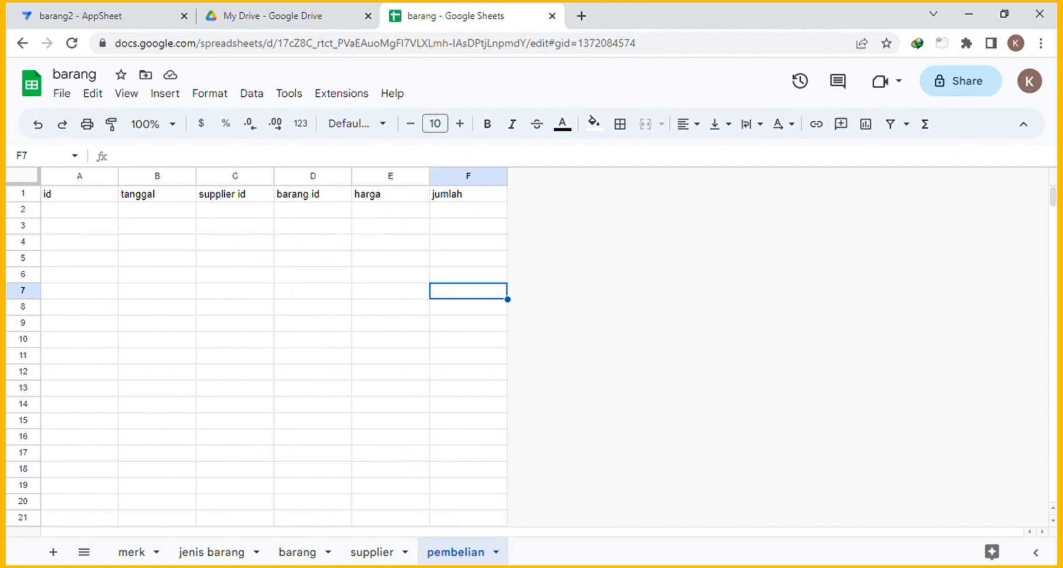
{"action": "key", "text": "Down"}
{"action": "key", "text": "Down"}
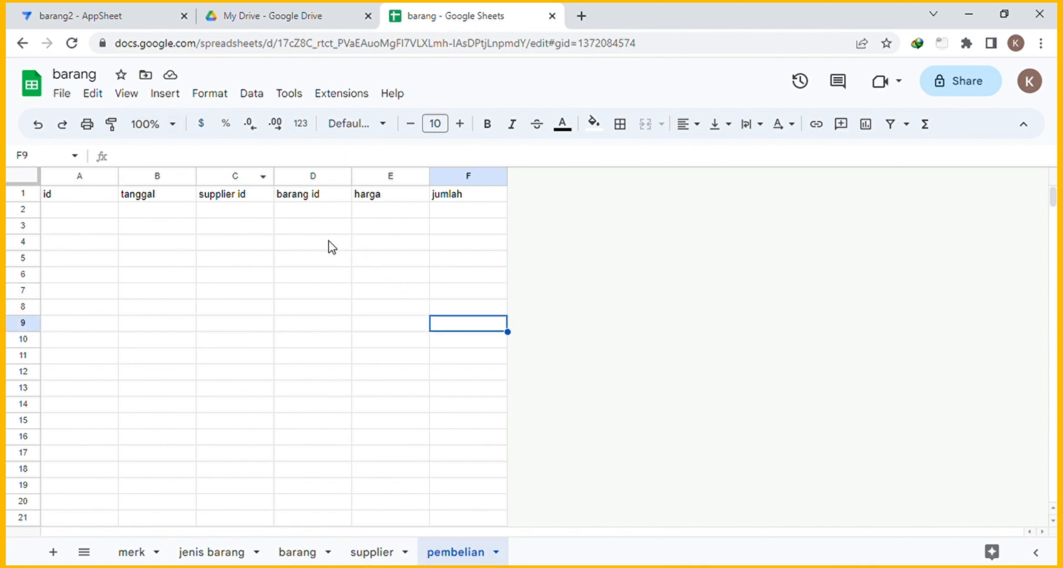
Check the barang sheet's Stok Awal header and the supplier sheet's four headers.
{"action": "left_click", "coordinate": [311, 551]}
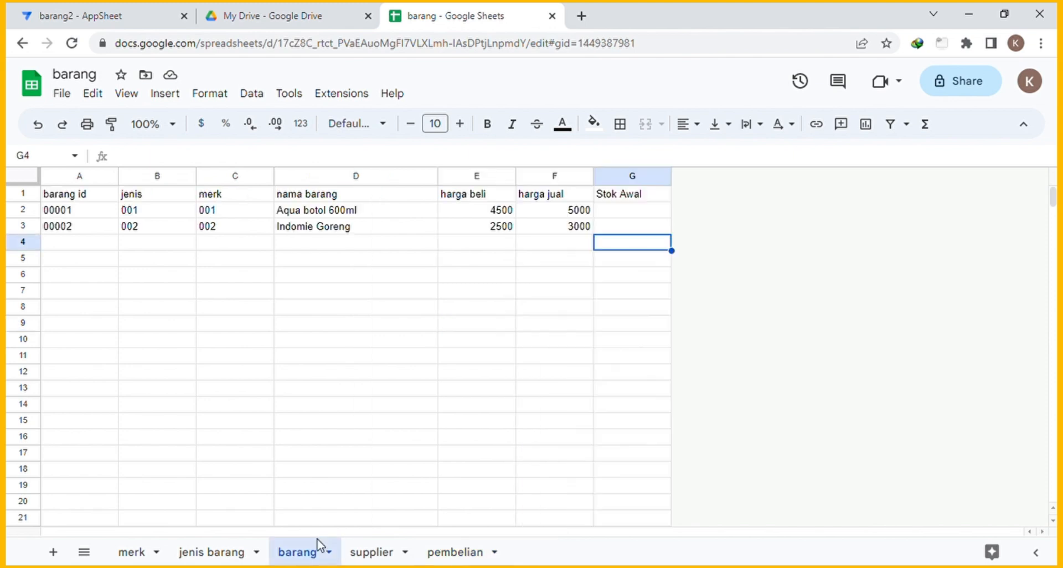
{"action": "left_click", "coordinate": [620, 198]}
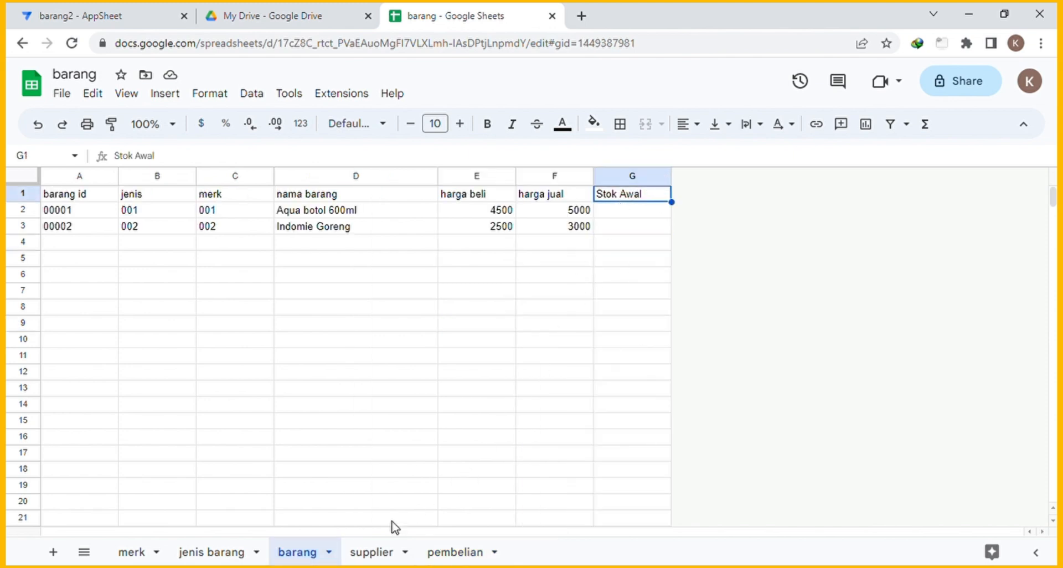
{"action": "left_click", "coordinate": [364, 552]}
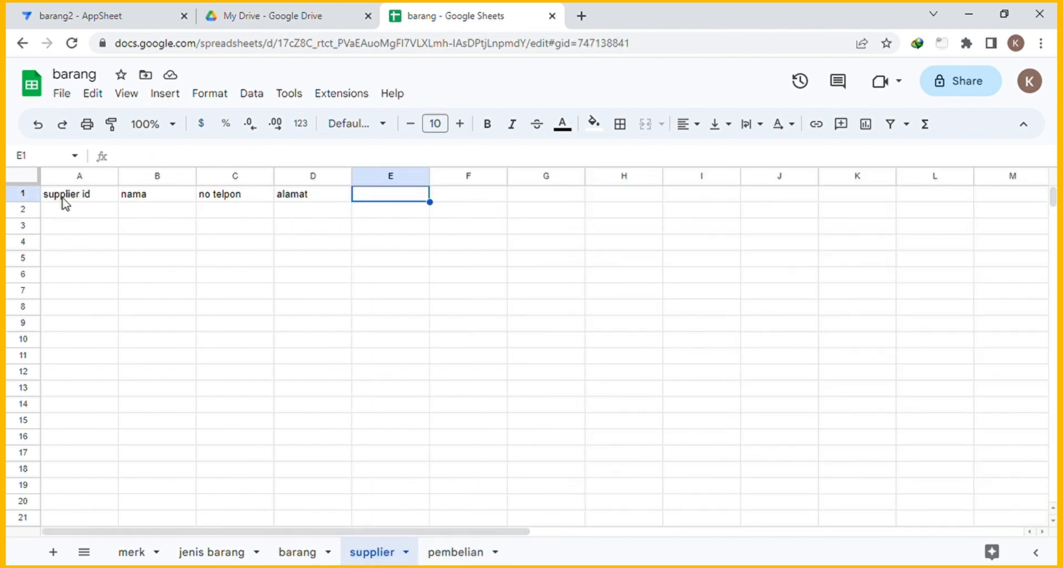
{"action": "left_click", "coordinate": [68, 201]}
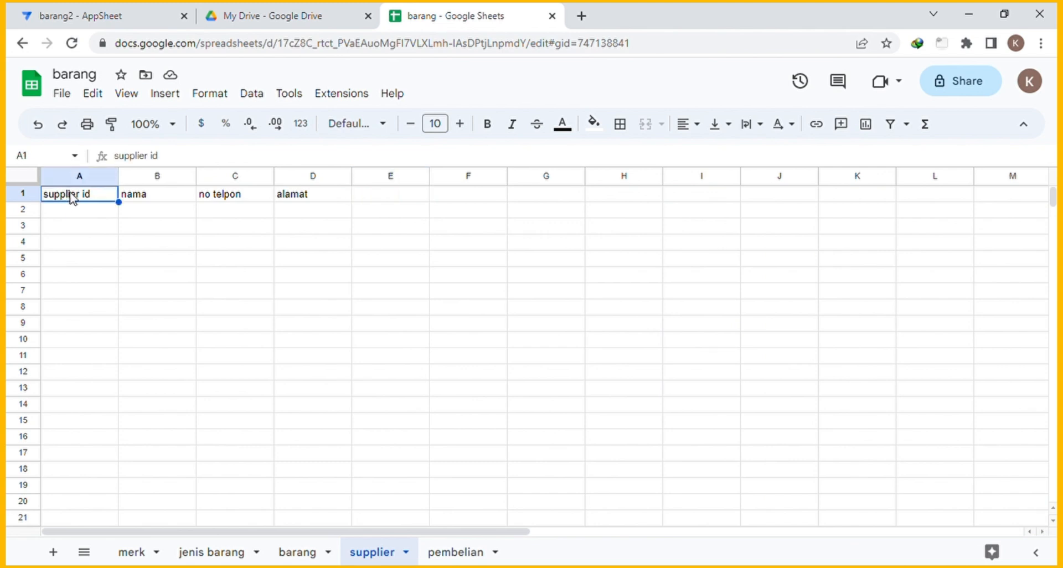
{"action": "left_click", "coordinate": [147, 202]}
{"action": "left_click", "coordinate": [231, 202]}
{"action": "left_click", "coordinate": [310, 199]}
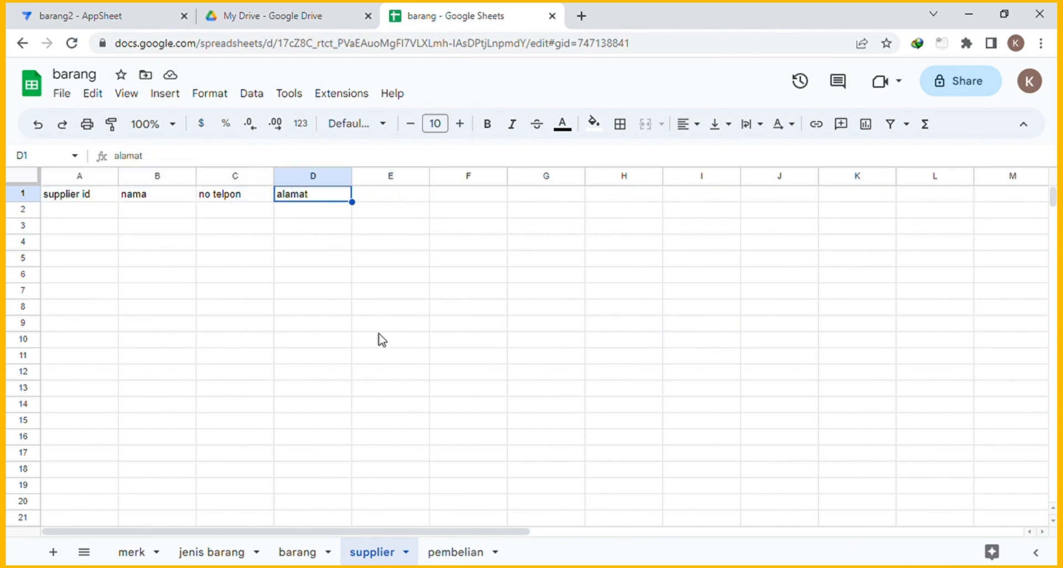
Check the pembelian headers id through jumlah in A1:F1, then return to the barang2 app editor.
{"action": "left_click", "coordinate": [454, 552]}
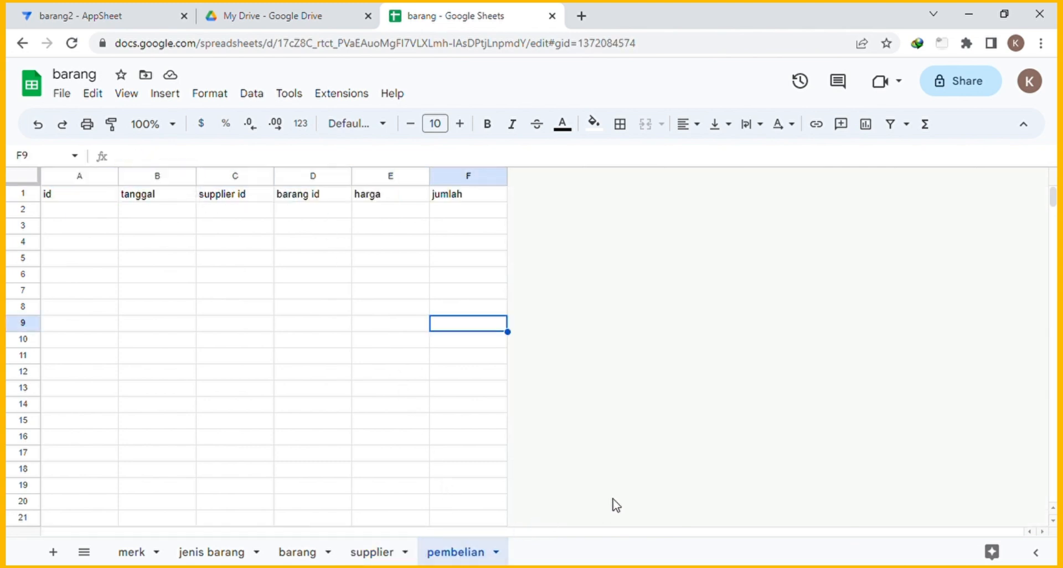
{"action": "left_click", "coordinate": [73, 201]}
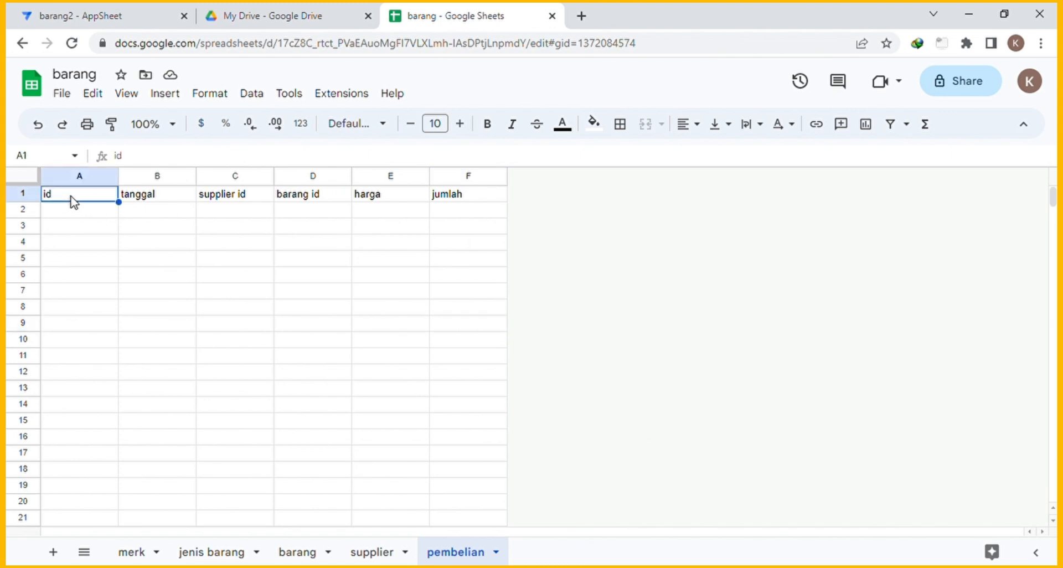
{"action": "left_click", "coordinate": [144, 203]}
{"action": "left_click", "coordinate": [228, 200]}
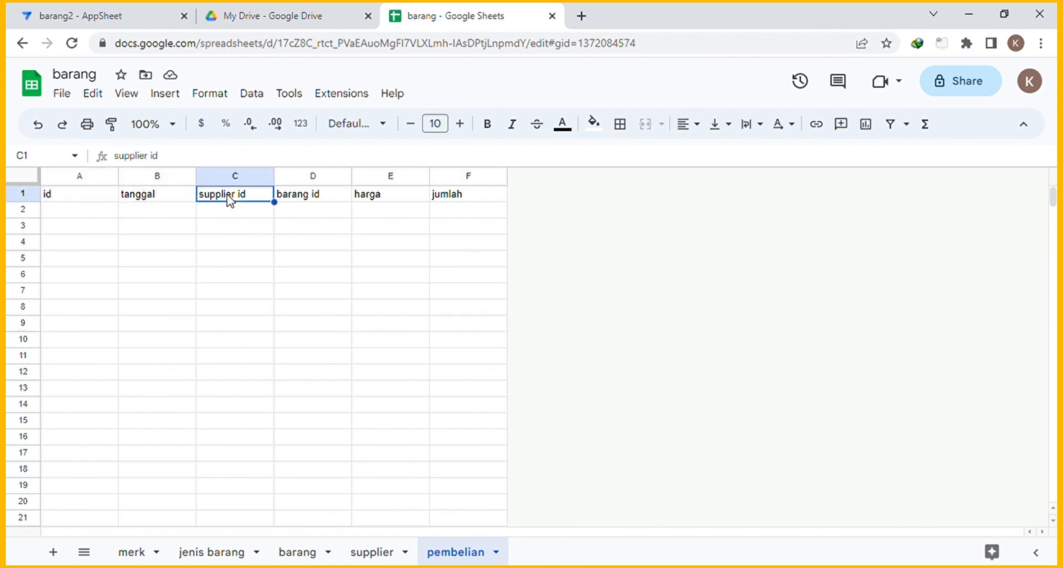
{"action": "left_click", "coordinate": [323, 202]}
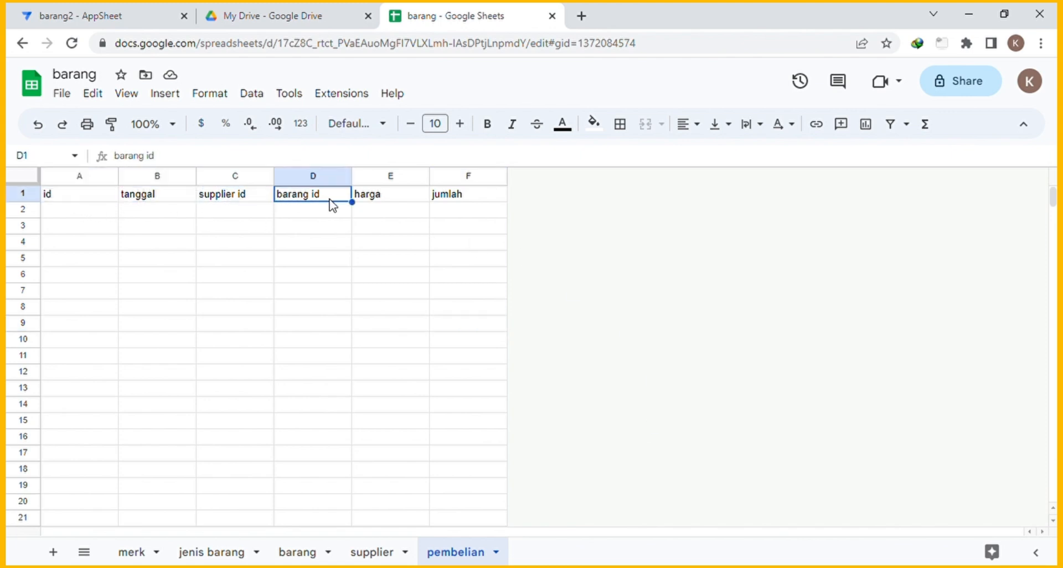
{"action": "left_click", "coordinate": [403, 202]}
{"action": "left_click", "coordinate": [459, 203]}
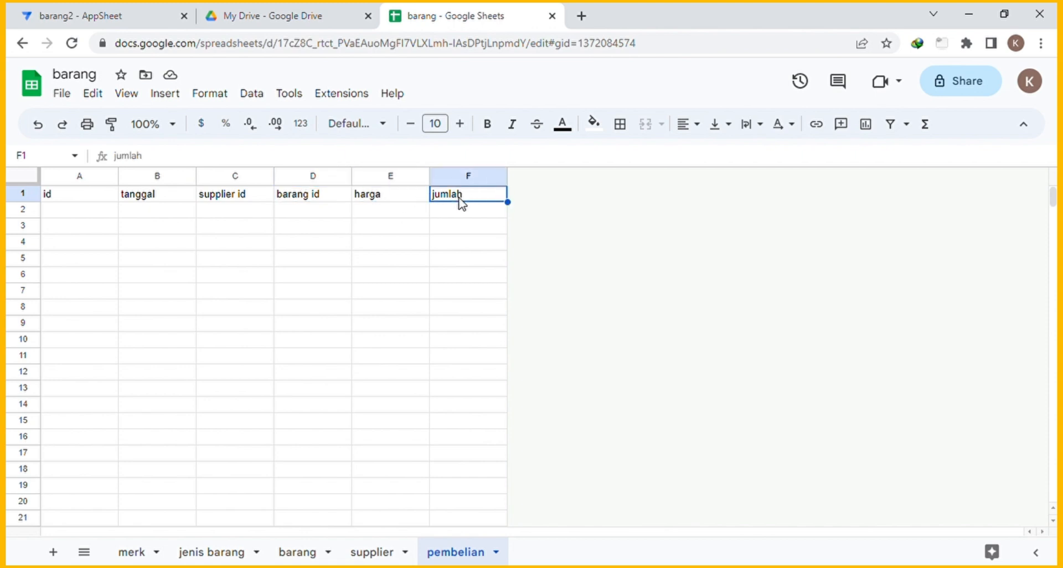
{"action": "key", "text": "Down"}
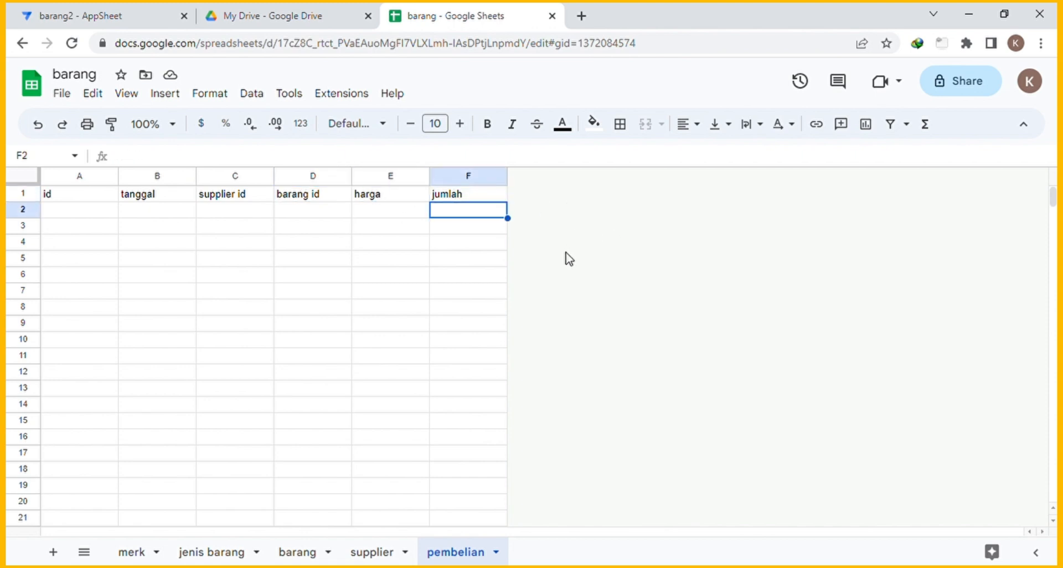
{"action": "left_click", "coordinate": [98, 14]}
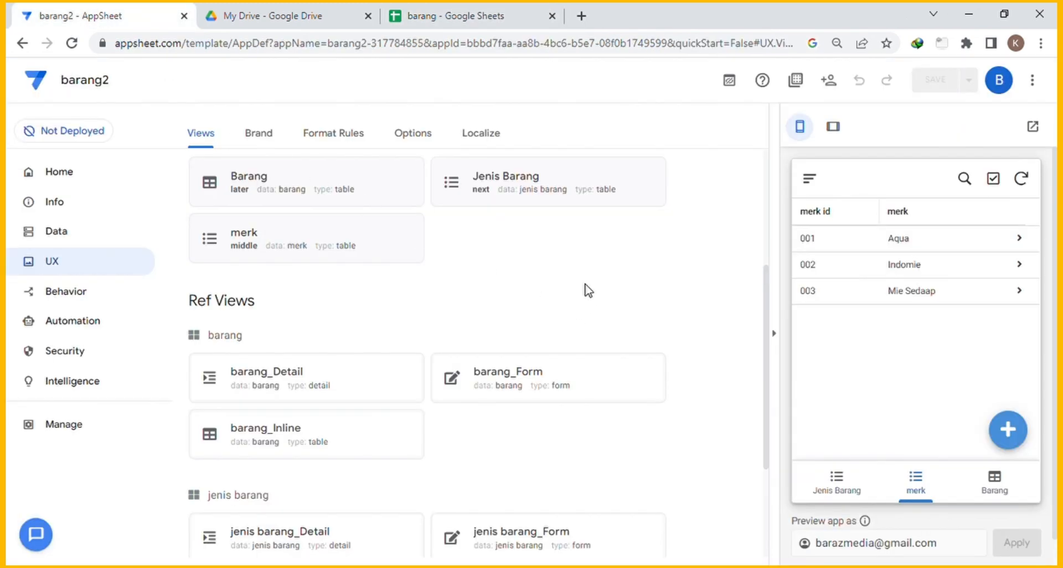
Open Data > Columns and expand the barang table's column list.
{"action": "scroll", "coordinate": [603, 285], "scroll_direction": "up", "scroll_amount": 4}
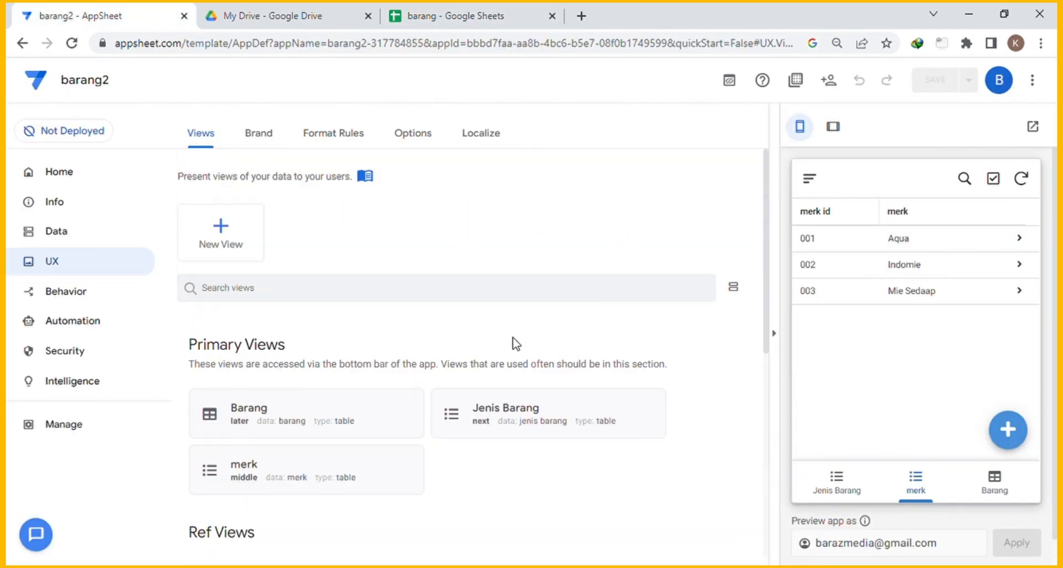
{"action": "scroll", "coordinate": [517, 310], "scroll_direction": "down", "scroll_amount": 3}
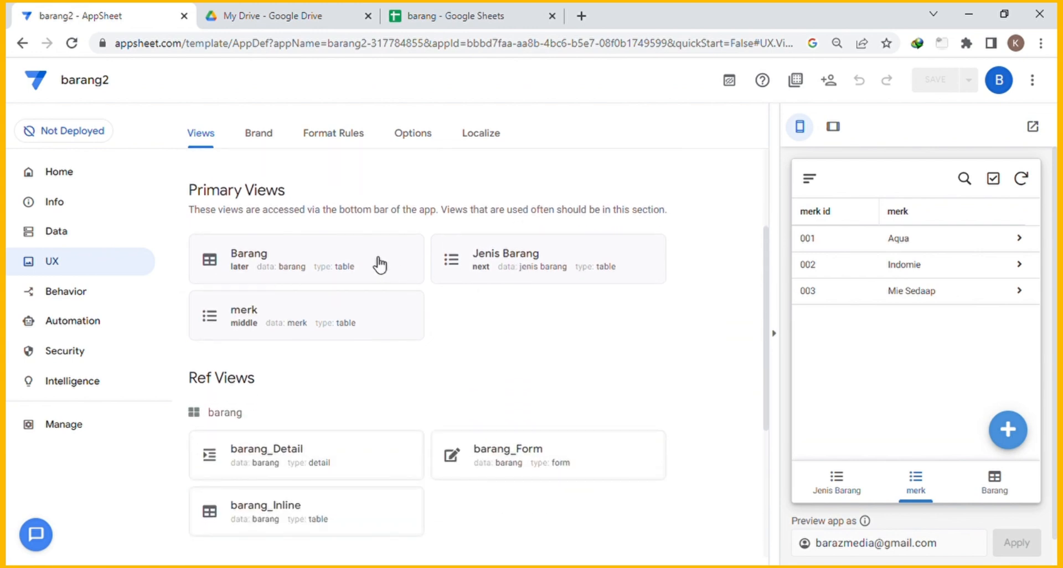
{"action": "left_click", "coordinate": [382, 262]}
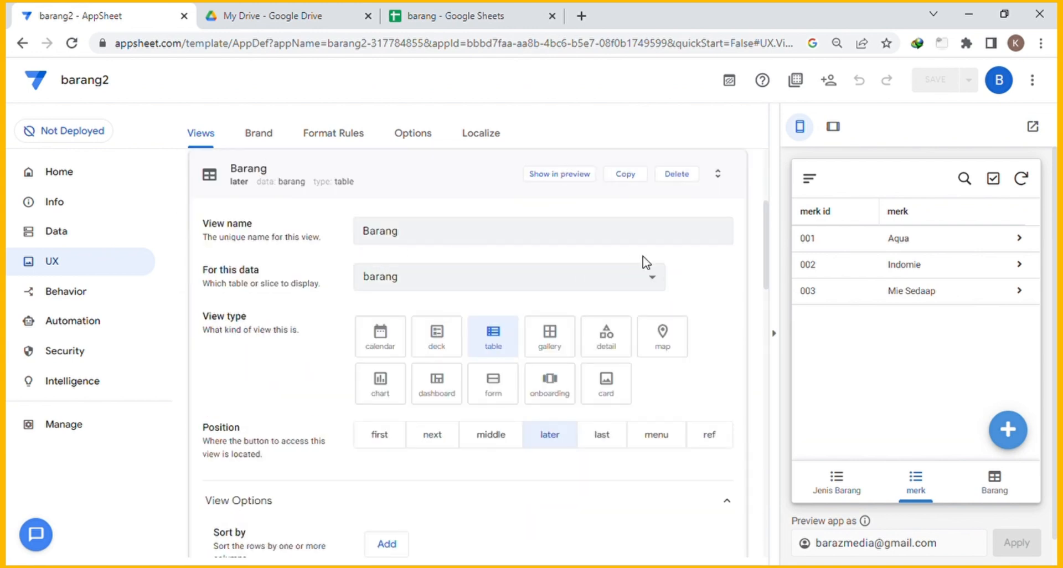
{"action": "left_click", "coordinate": [76, 232]}
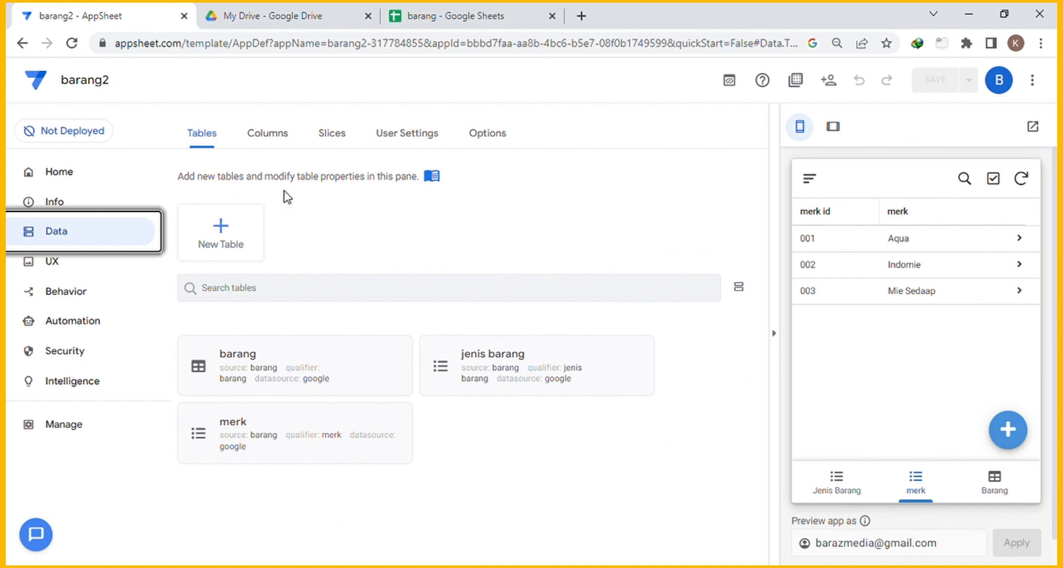
{"action": "left_click", "coordinate": [281, 142]}
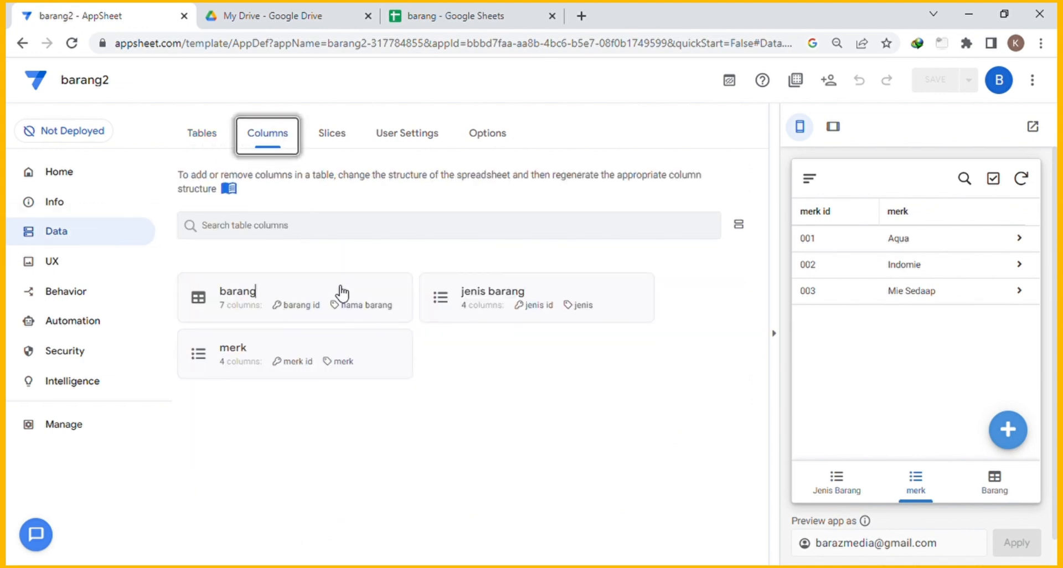
{"action": "left_click", "coordinate": [364, 291]}
{"action": "scroll", "coordinate": [593, 349], "scroll_direction": "down", "scroll_amount": 5}
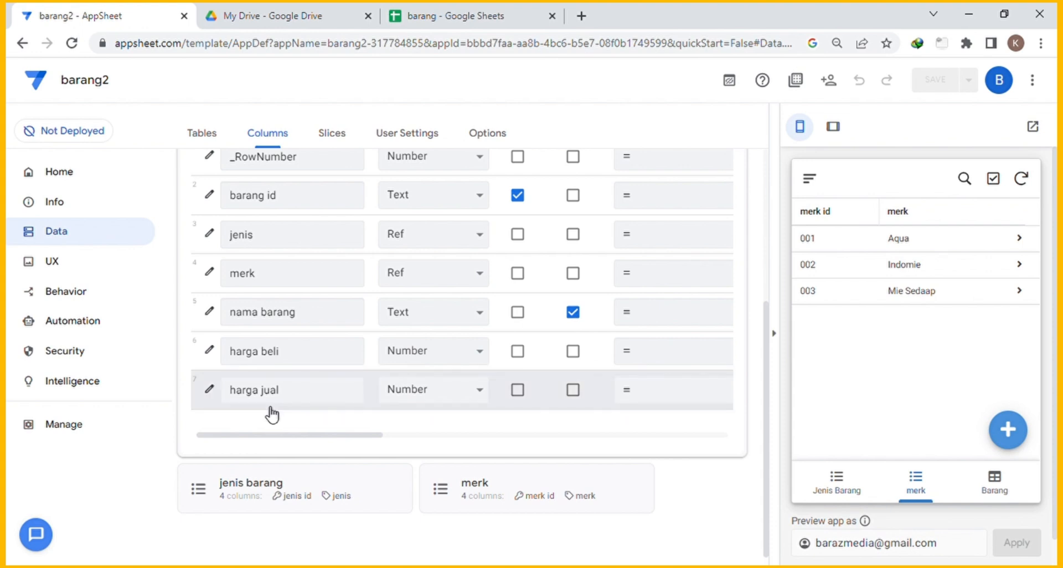
Compare with the barang sheet's Stok Awal header, then review the barang columns in AppSheet.
{"action": "left_click", "coordinate": [457, 16]}
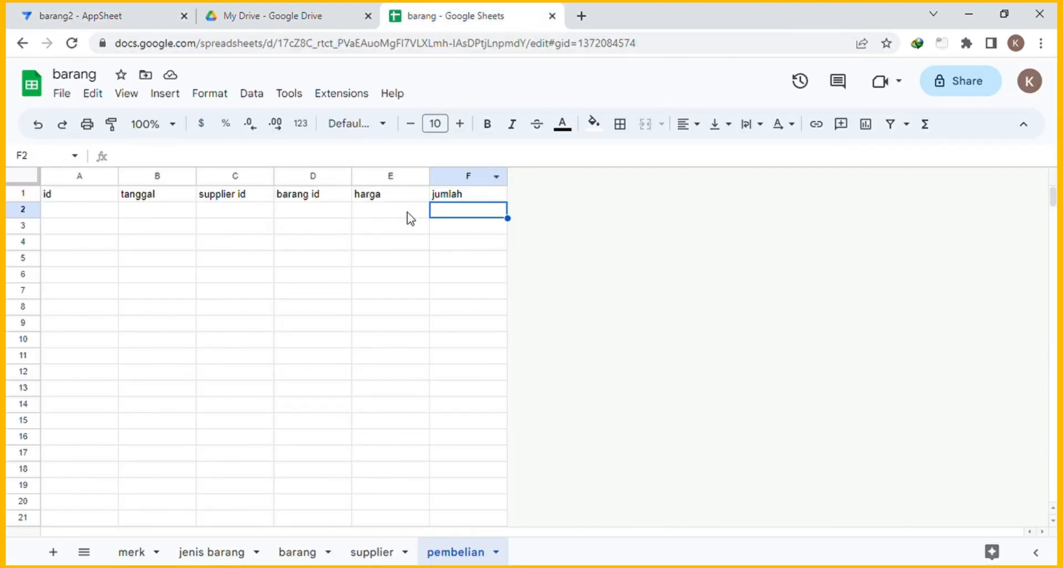
{"action": "left_click", "coordinate": [295, 552]}
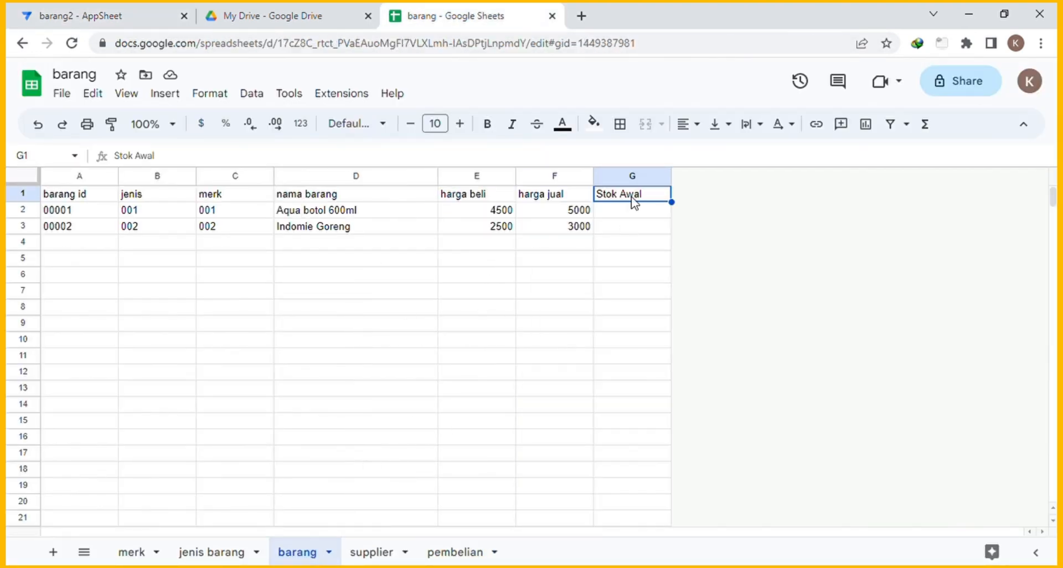
{"action": "left_click", "coordinate": [632, 213]}
{"action": "left_click", "coordinate": [89, 18]}
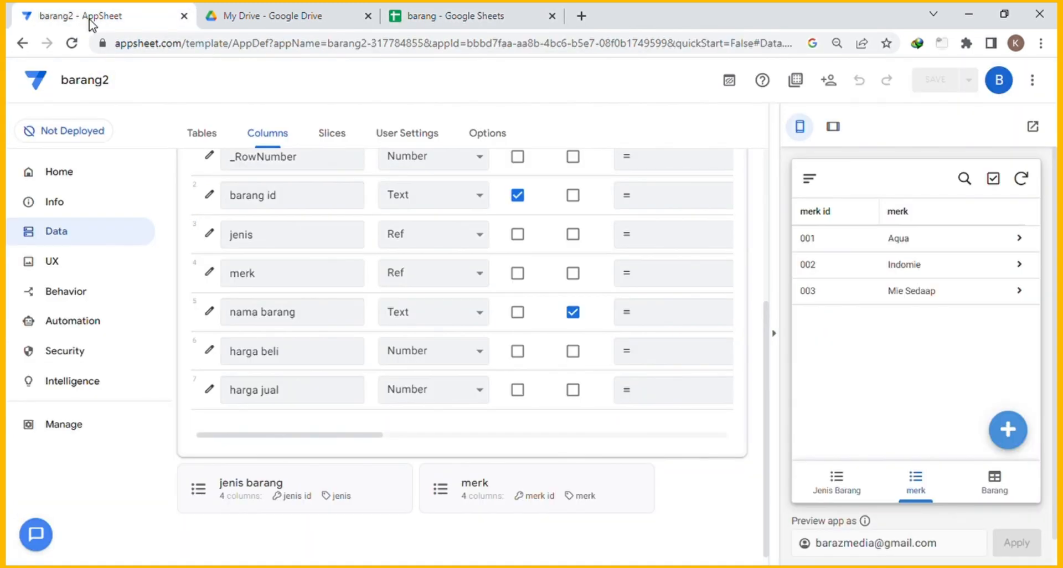
{"action": "scroll", "coordinate": [454, 244], "scroll_direction": "up", "scroll_amount": 4}
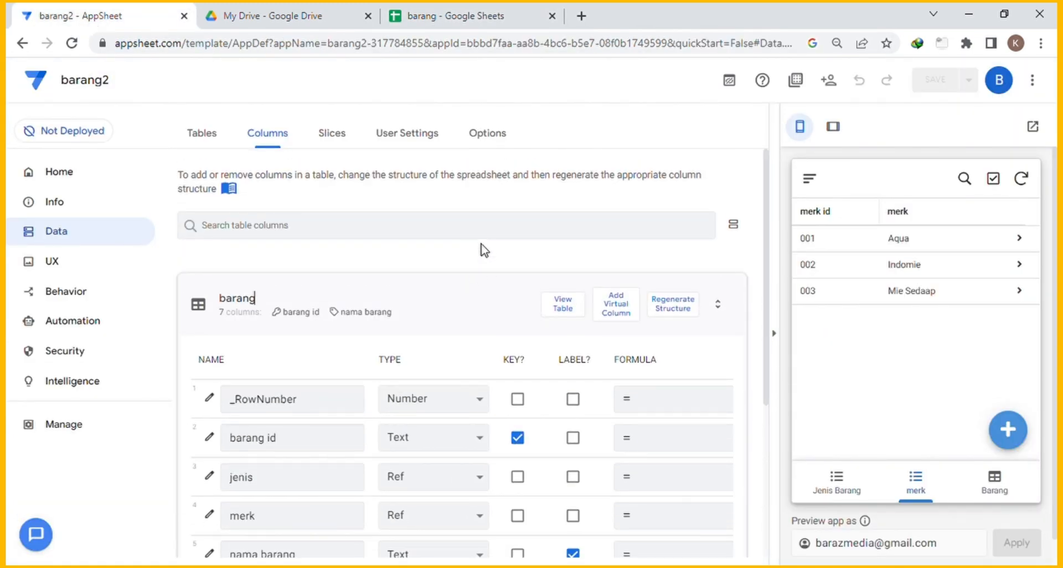
{"action": "scroll", "coordinate": [487, 255], "scroll_direction": "down", "scroll_amount": 1}
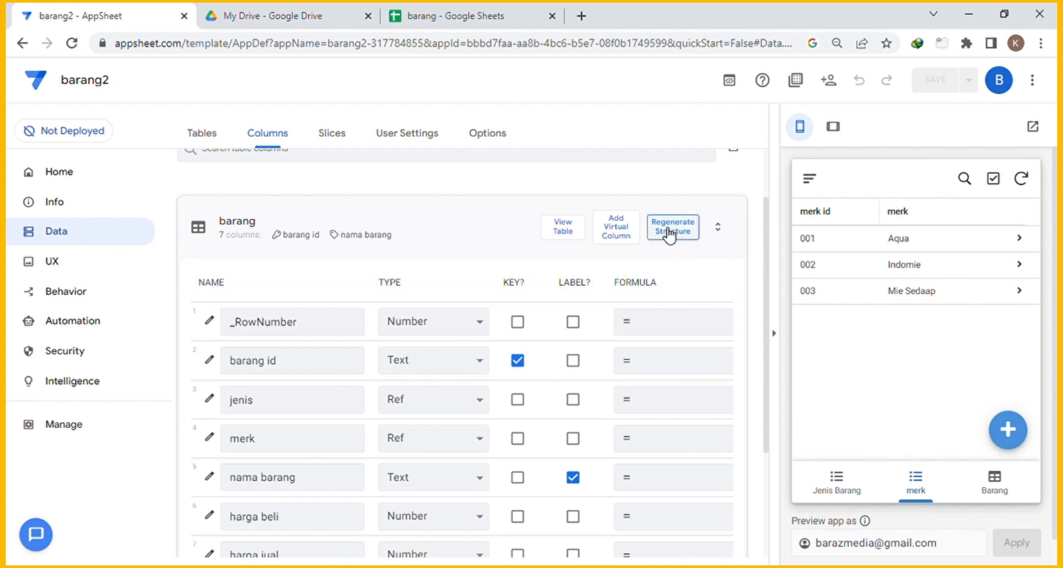
{"action": "scroll", "coordinate": [353, 329], "scroll_direction": "down", "scroll_amount": 3}
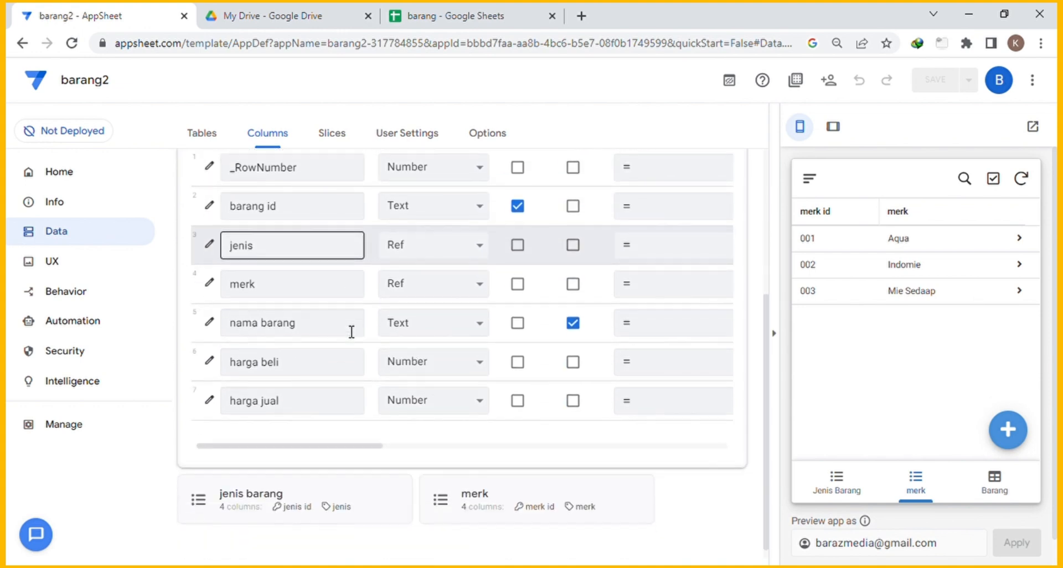
{"action": "scroll", "coordinate": [387, 326], "scroll_direction": "up", "scroll_amount": 4}
{"action": "scroll", "coordinate": [392, 356], "scroll_direction": "down", "scroll_amount": 3}
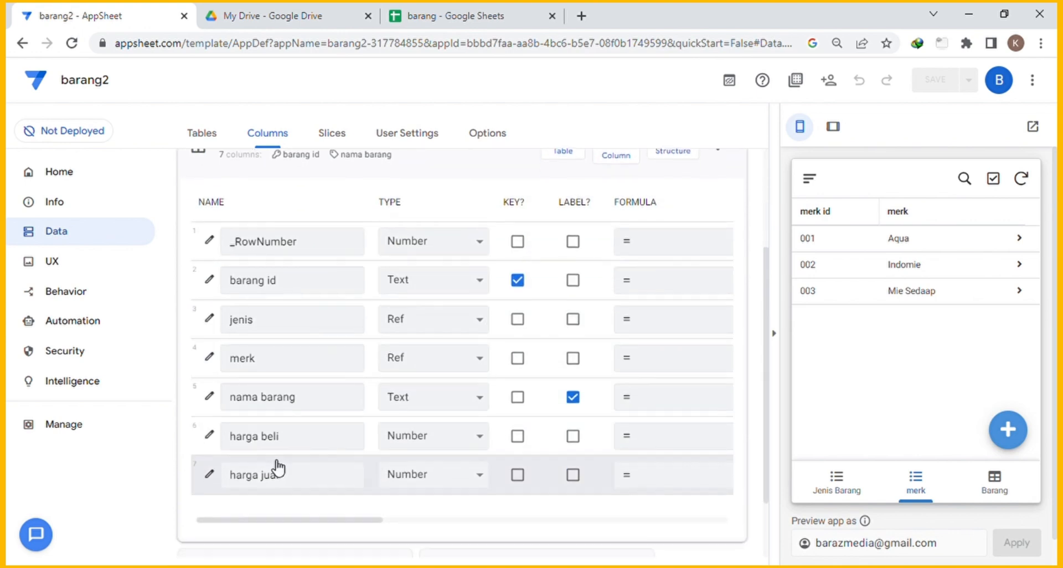
{"action": "scroll", "coordinate": [298, 443], "scroll_direction": "down", "scroll_amount": 2}
{"action": "scroll", "coordinate": [355, 279], "scroll_direction": "up", "scroll_amount": 3}
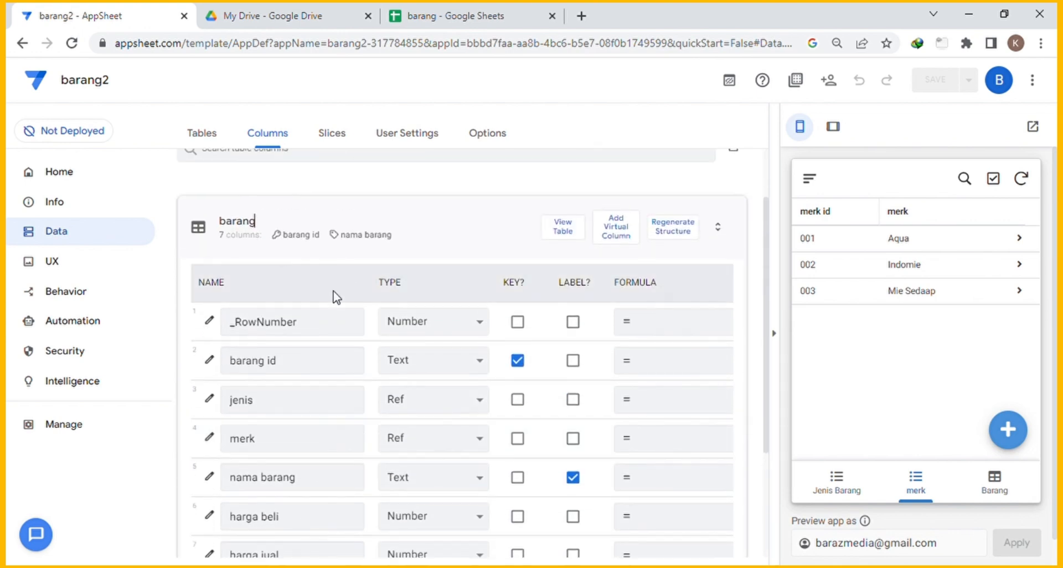
{"action": "scroll", "coordinate": [332, 339], "scroll_direction": "down", "scroll_amount": 3}
{"action": "scroll", "coordinate": [365, 332], "scroll_direction": "up", "scroll_amount": 5}
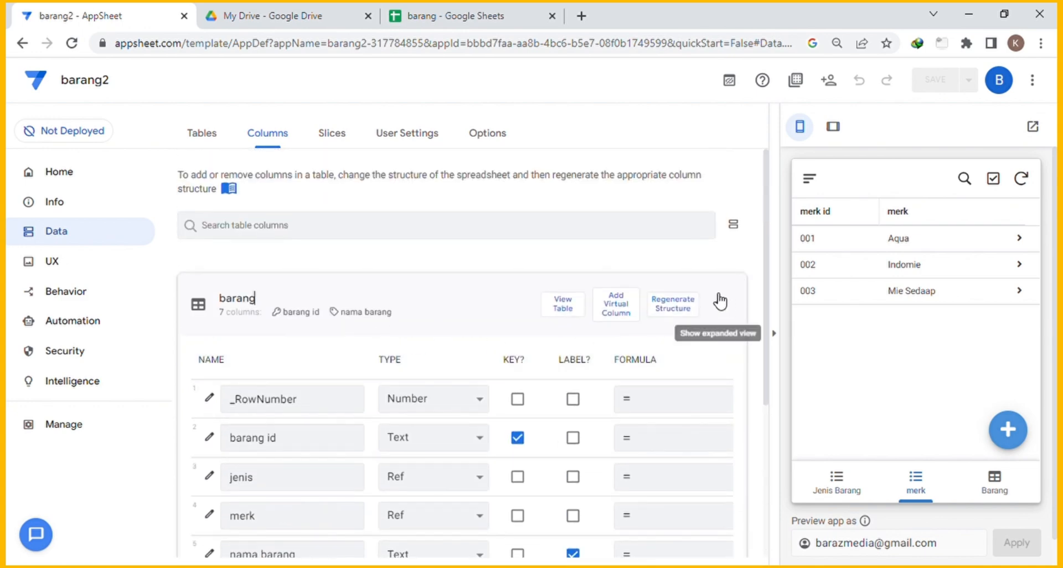
Regenerate the barang table's structure and set the new Stok Awal column's type to Number.
{"action": "left_click", "coordinate": [685, 311]}
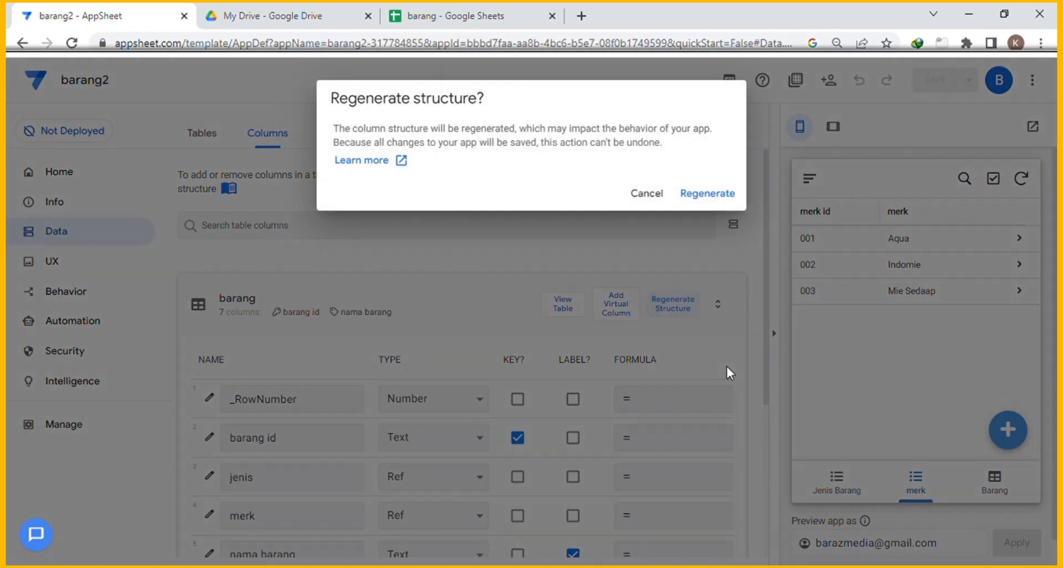
{"action": "left_click", "coordinate": [703, 198]}
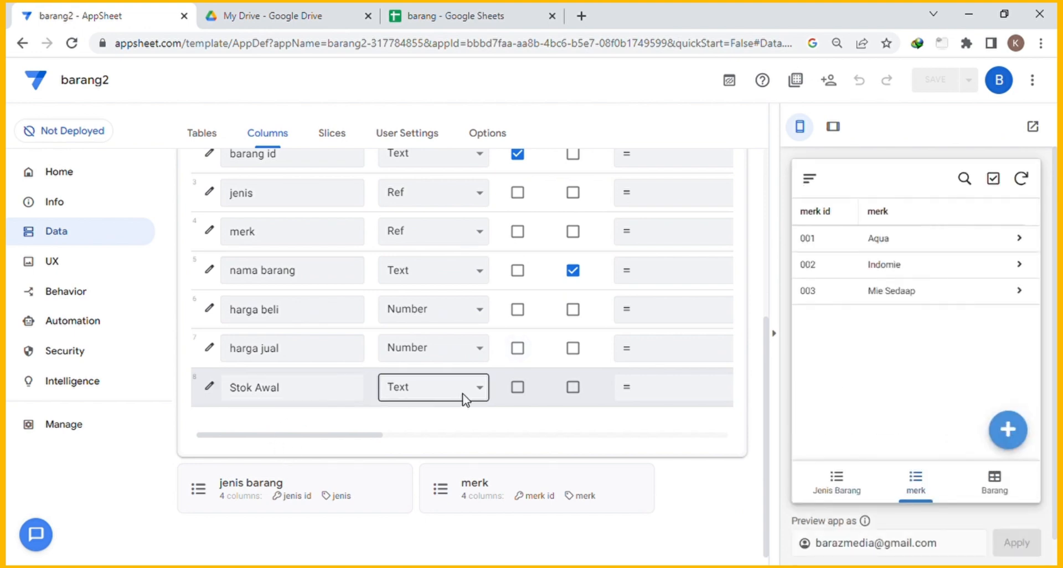
{"action": "left_click", "coordinate": [479, 391]}
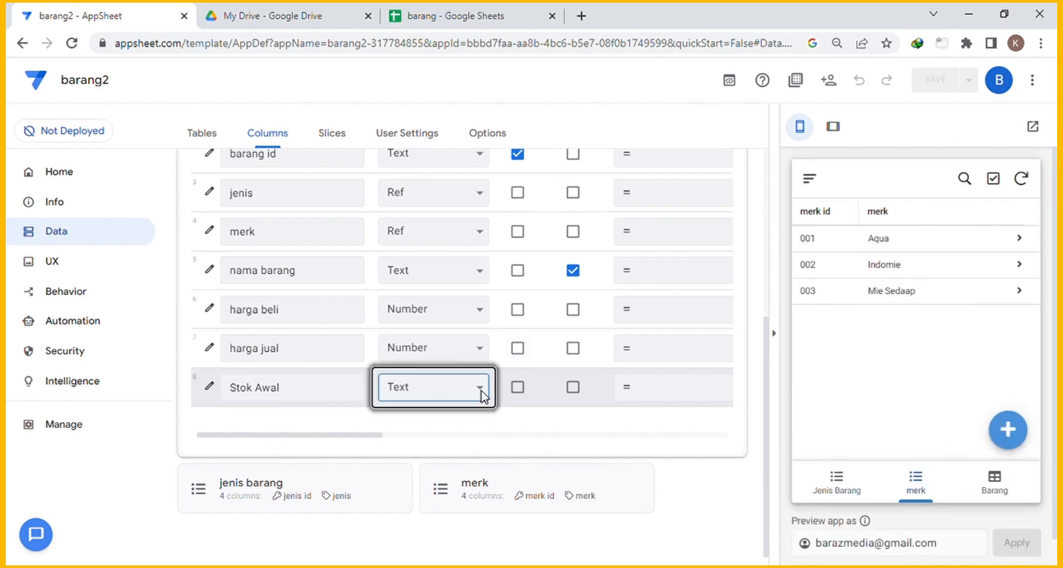
{"action": "left_click", "coordinate": [465, 364]}
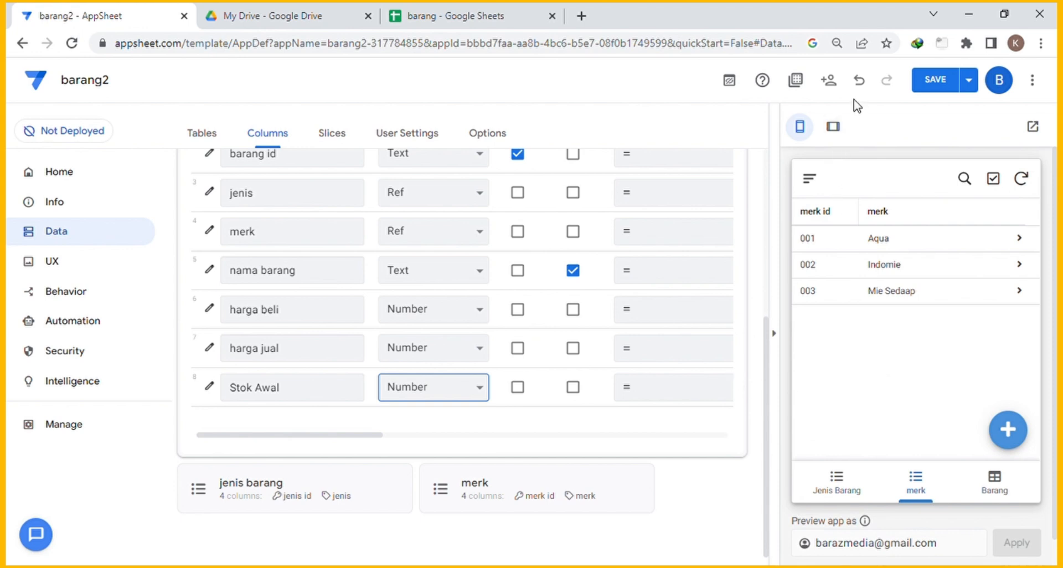
{"action": "key", "text": "ctrl+s"}
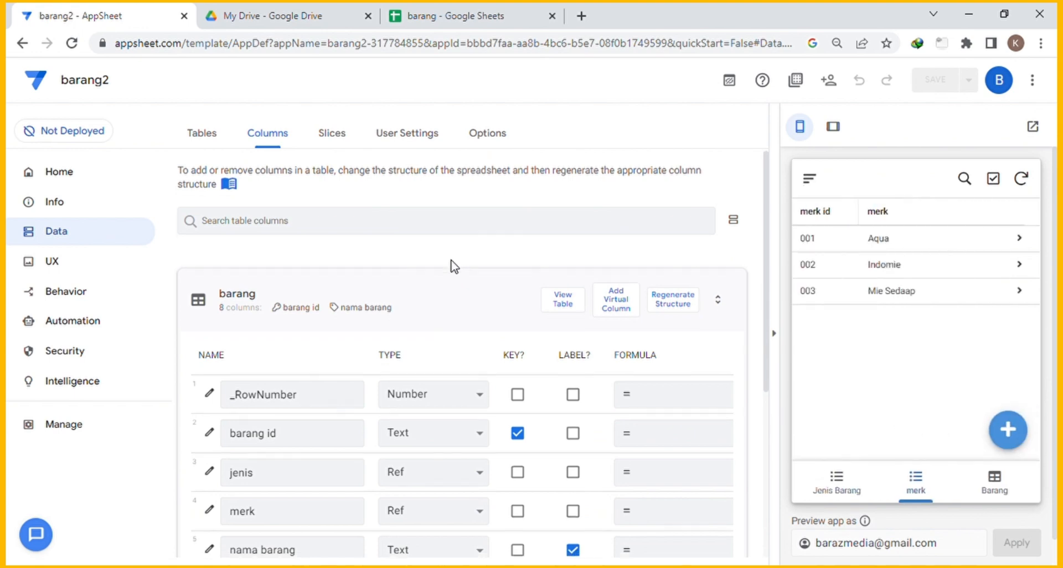
{"action": "scroll", "coordinate": [453, 268], "scroll_direction": "down", "scroll_amount": 4}
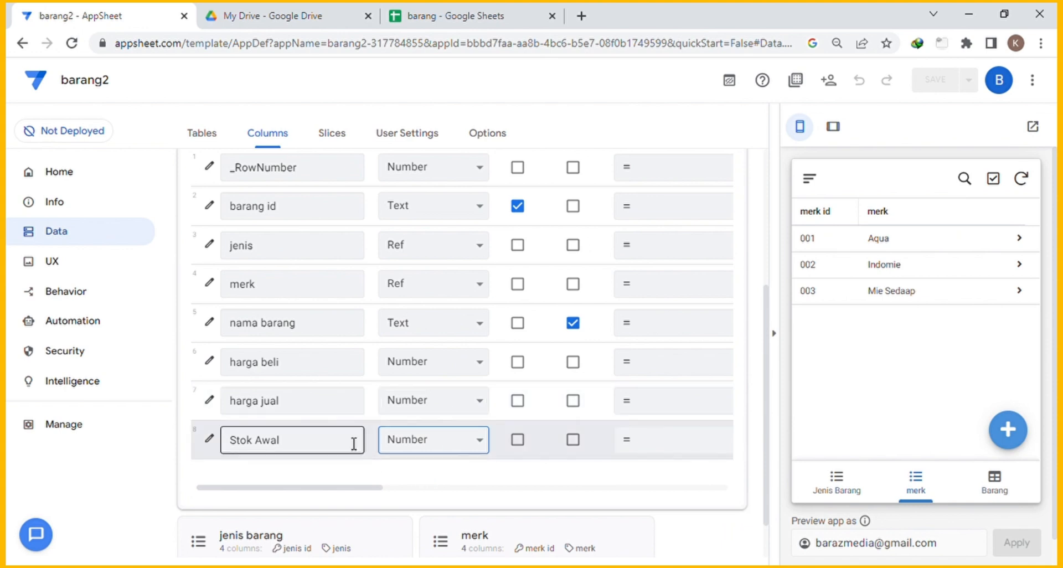
{"action": "scroll", "coordinate": [354, 440], "scroll_direction": "down", "scroll_amount": 1}
{"action": "scroll", "coordinate": [340, 423], "scroll_direction": "up", "scroll_amount": 3}
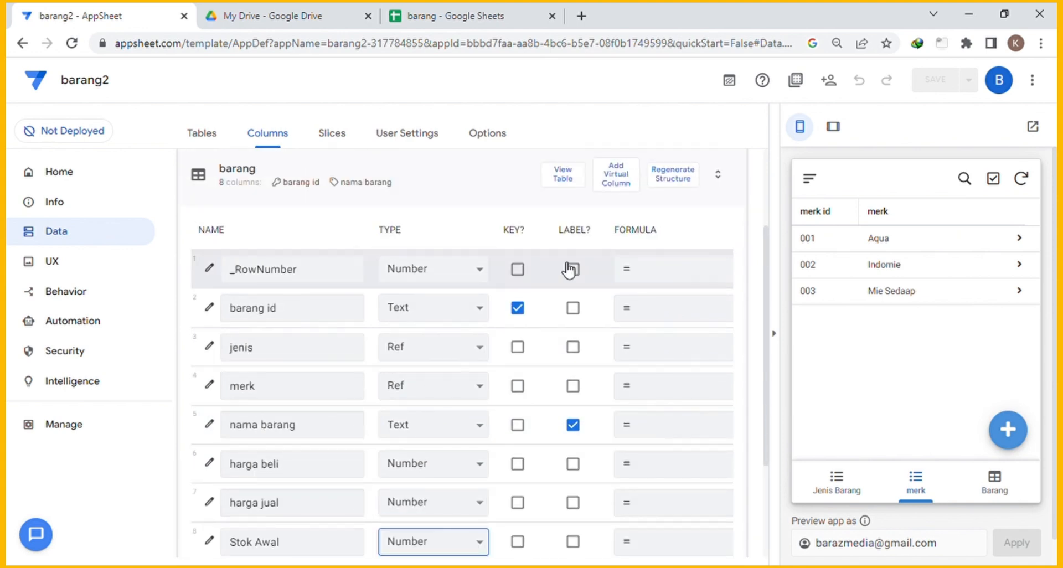
{"action": "scroll", "coordinate": [695, 371], "scroll_direction": "down", "scroll_amount": 3}
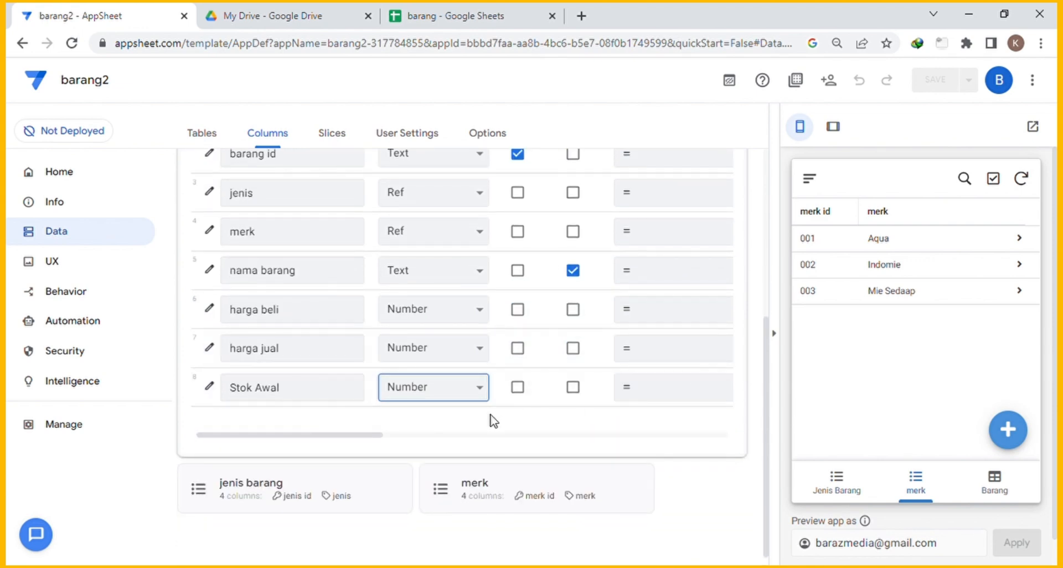
{"action": "scroll", "coordinate": [355, 418], "scroll_direction": "up", "scroll_amount": 1}
{"action": "scroll", "coordinate": [361, 417], "scroll_direction": "up", "scroll_amount": 4}
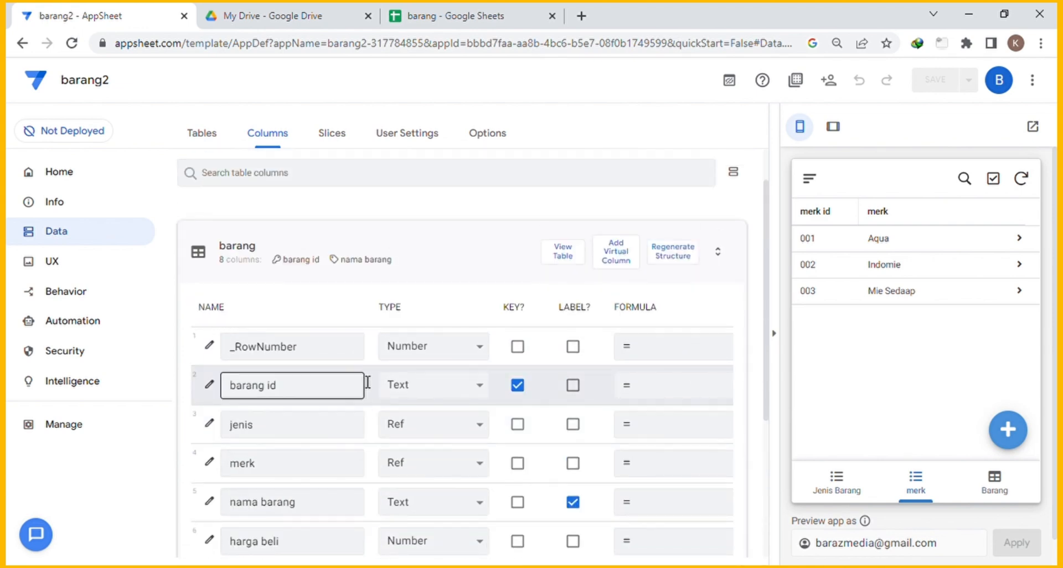
{"action": "scroll", "coordinate": [691, 408], "scroll_direction": "down", "scroll_amount": 1}
{"action": "scroll", "coordinate": [691, 409], "scroll_direction": "down", "scroll_amount": 3}
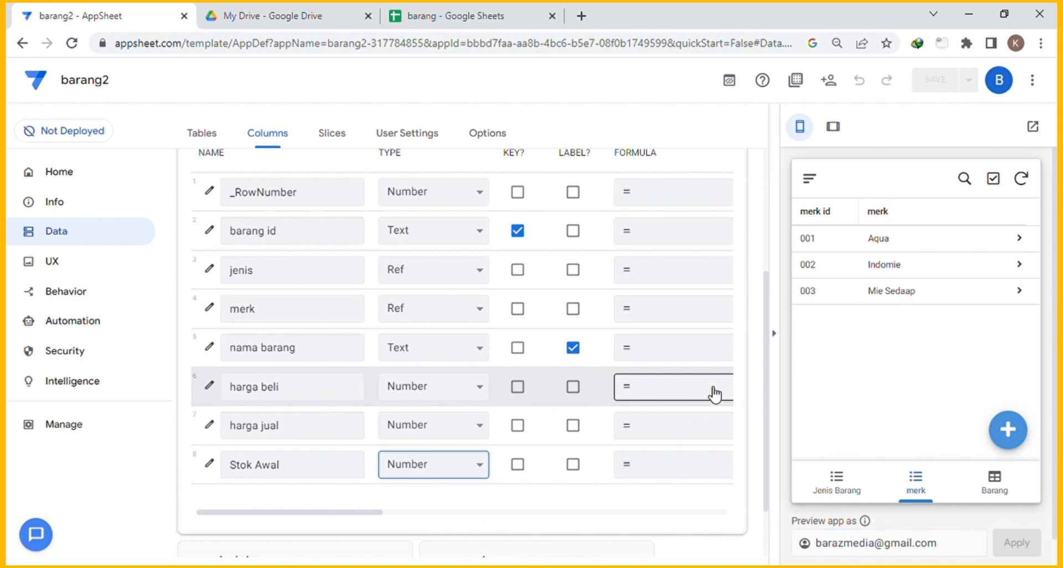
{"action": "scroll", "coordinate": [715, 393], "scroll_direction": "up", "scroll_amount": 4}
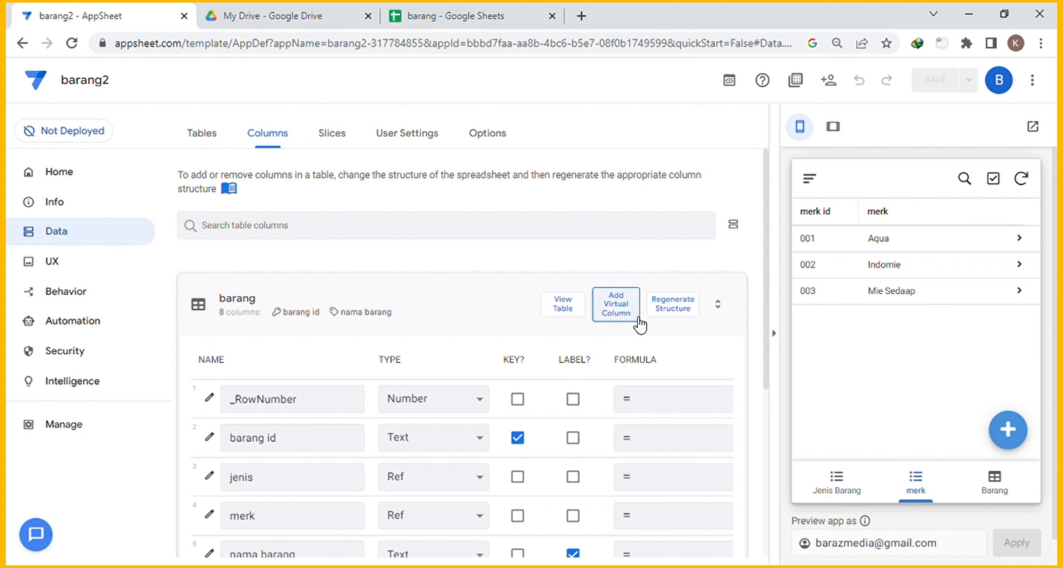
{"action": "scroll", "coordinate": [641, 326], "scroll_direction": "down", "scroll_amount": 3}
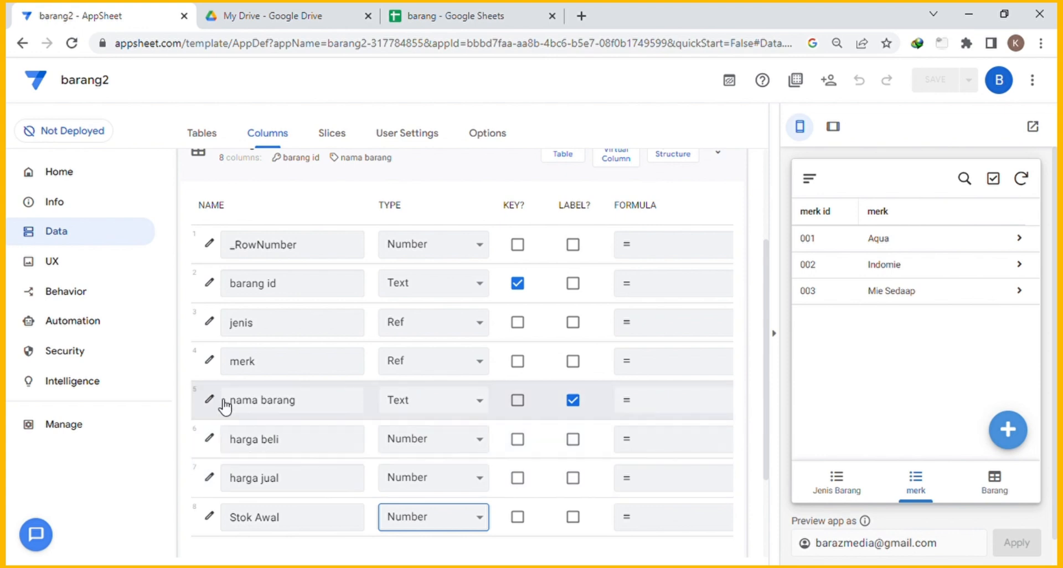
{"action": "scroll", "coordinate": [241, 476], "scroll_direction": "down", "scroll_amount": 3}
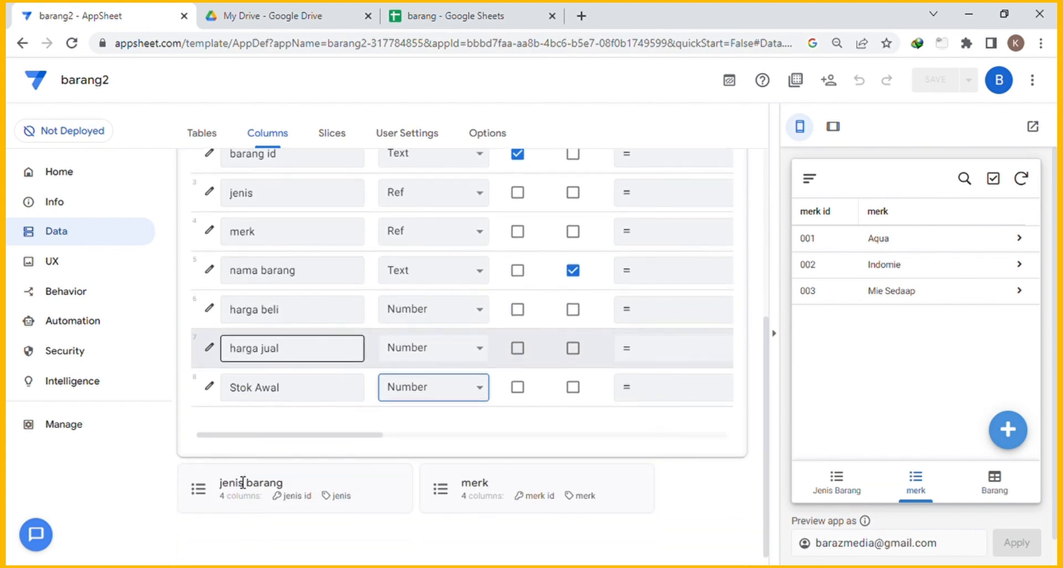
{"action": "scroll", "coordinate": [671, 420], "scroll_direction": "up", "scroll_amount": 4}
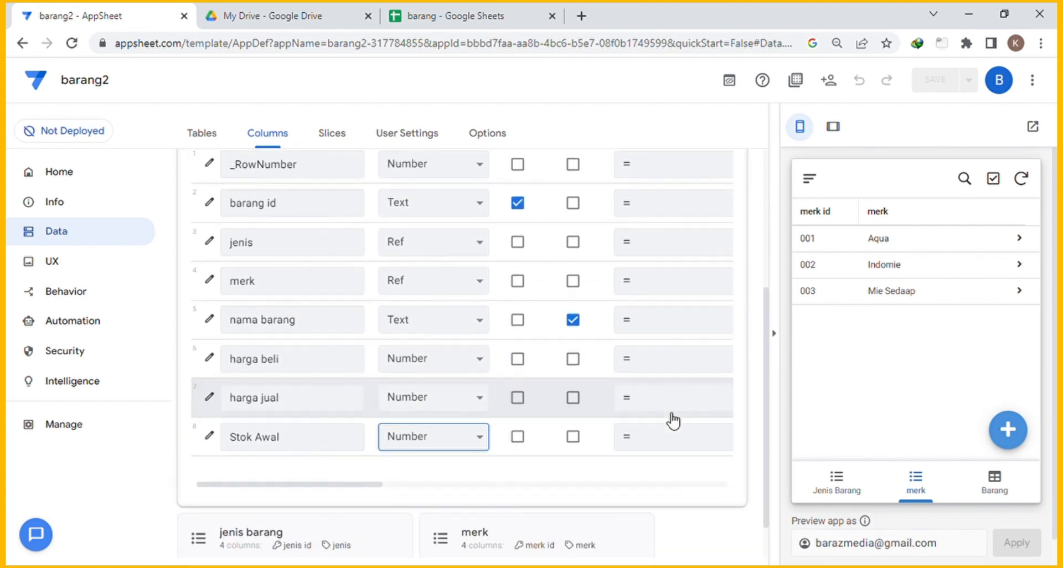
Add a virtual column 'barang masuk' to the barang table with app formula 0.
{"action": "left_click", "coordinate": [618, 191]}
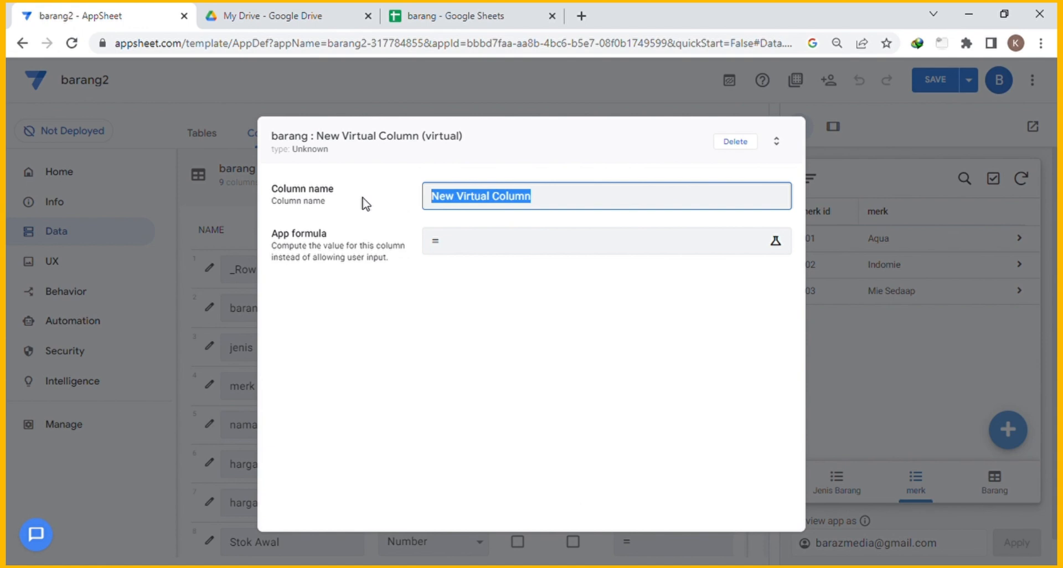
{"action": "type", "text": "B"}
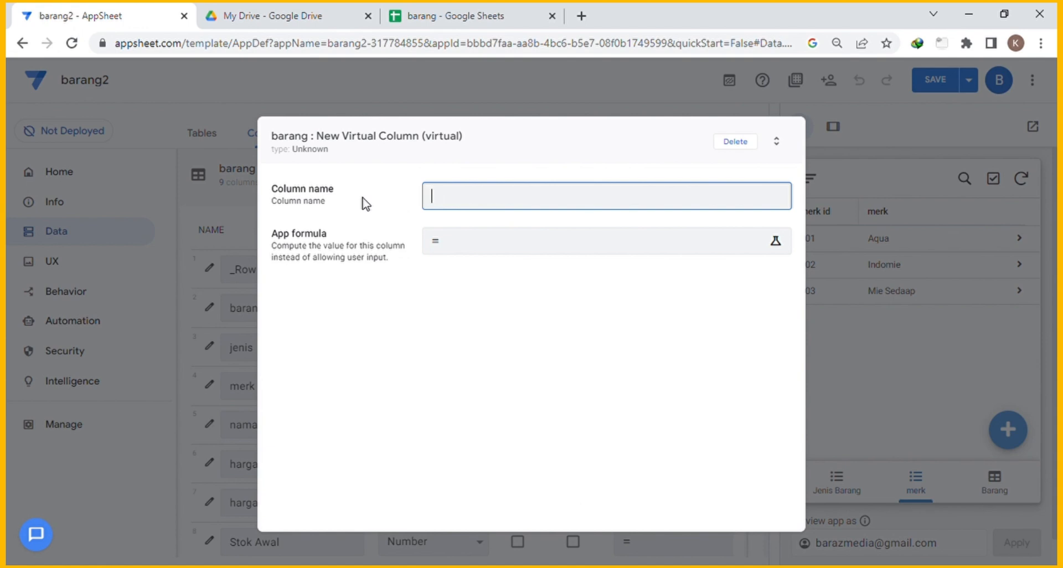
{"action": "type", "text": "arang masuk"}
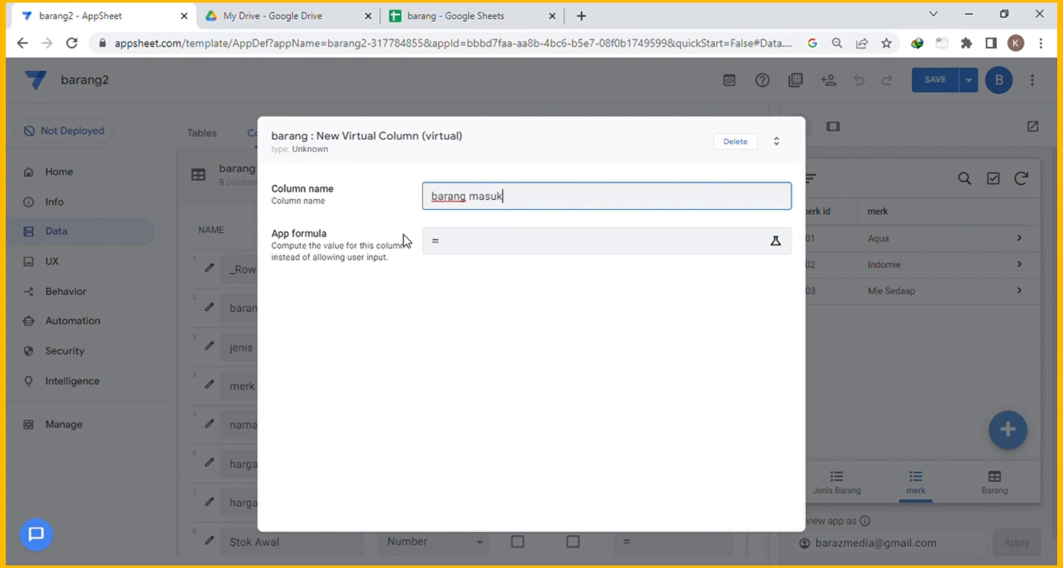
{"action": "left_click_drag", "start_coordinate": [538, 203], "coordinate": [440, 200]}
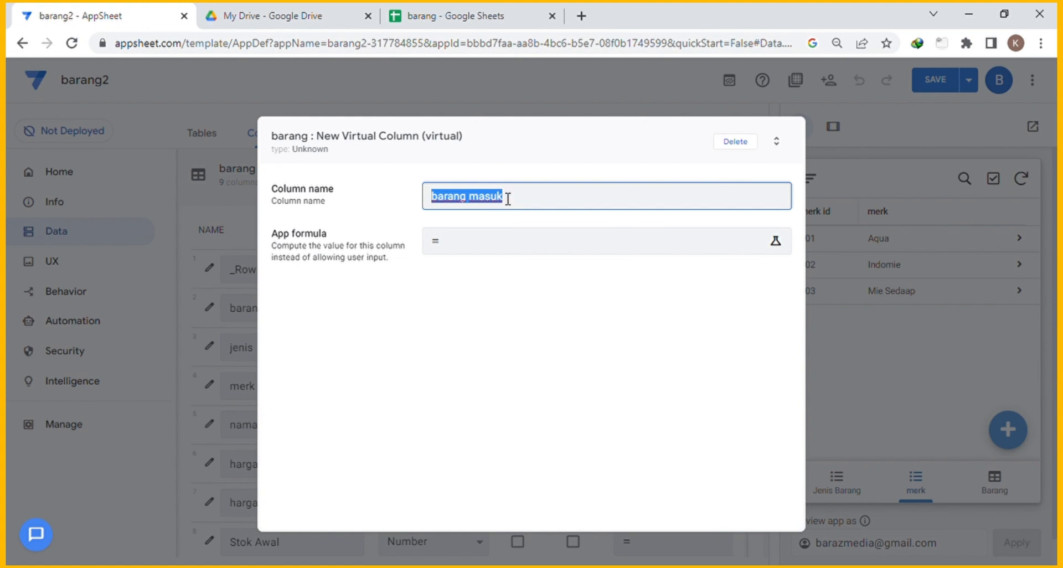
{"action": "left_click", "coordinate": [530, 250]}
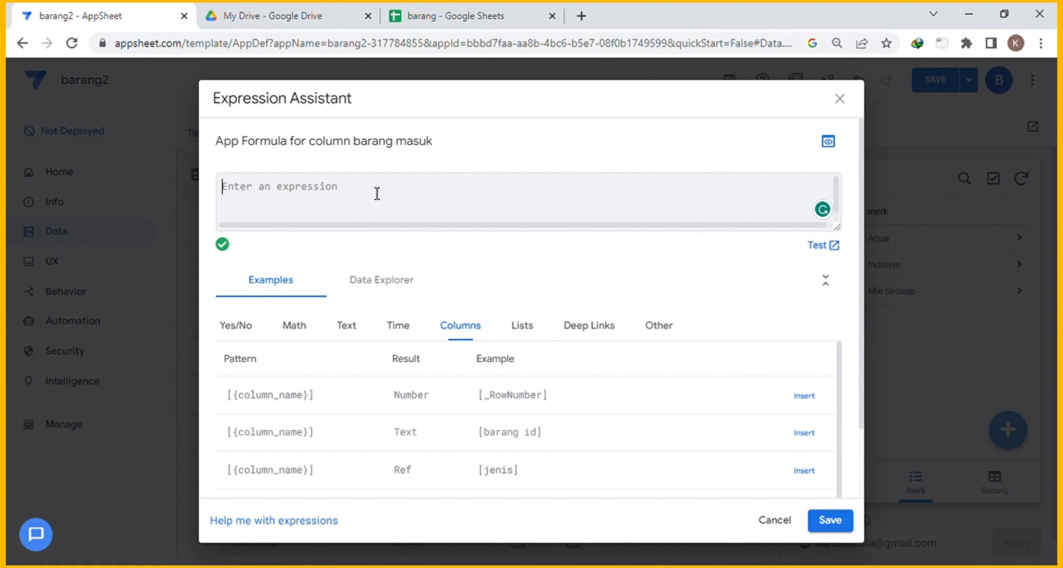
{"action": "type", "text": "0"}
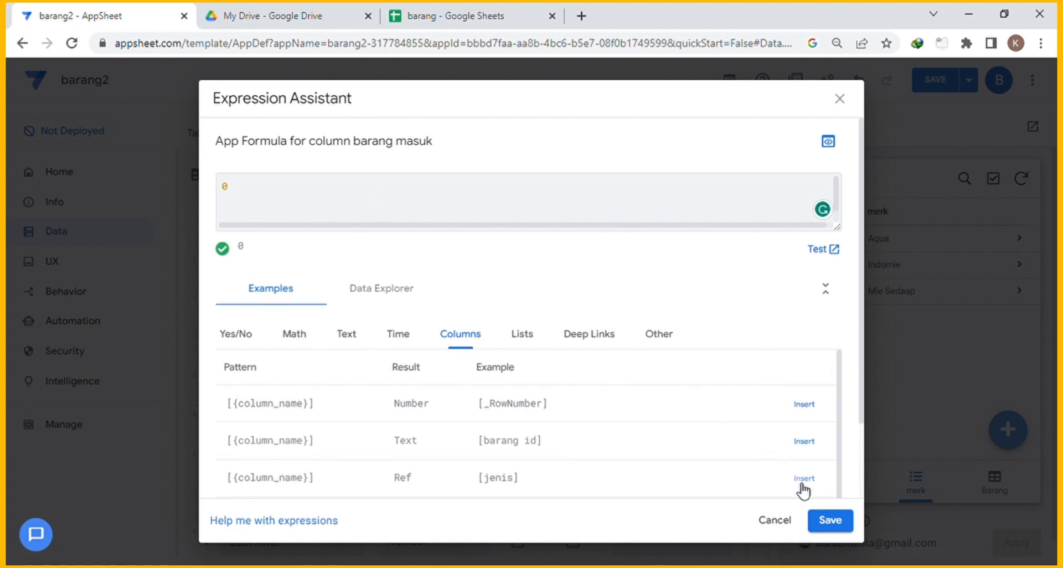
{"action": "left_click", "coordinate": [828, 523]}
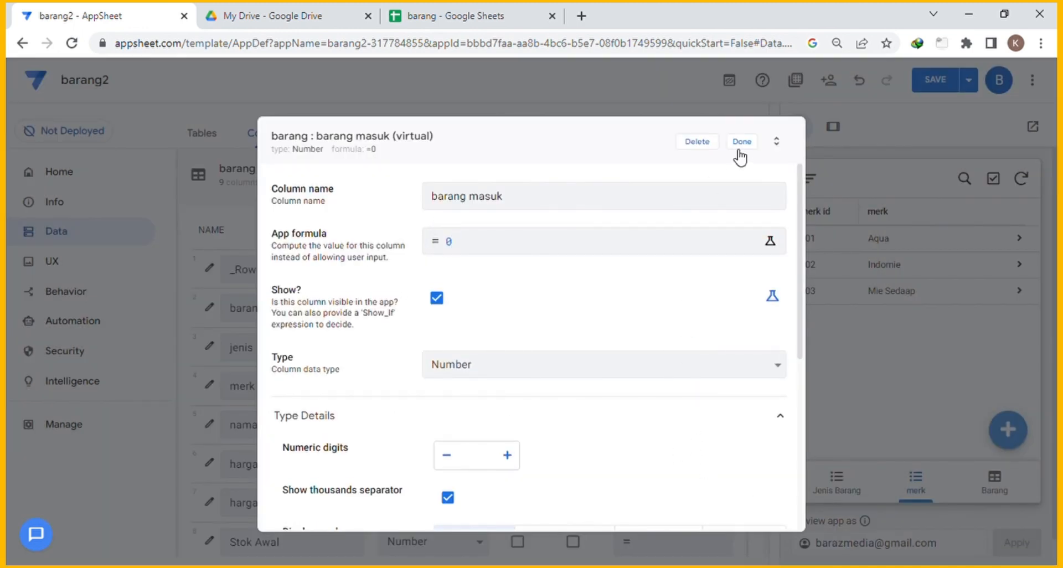
{"action": "left_click", "coordinate": [740, 143]}
{"action": "scroll", "coordinate": [629, 326], "scroll_direction": "down", "scroll_amount": 3}
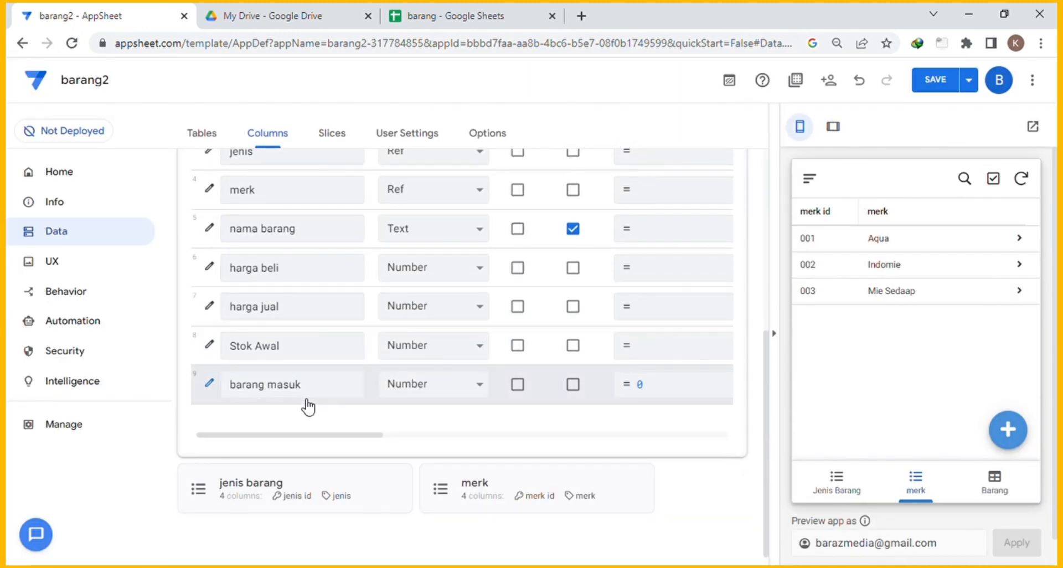
{"action": "scroll", "coordinate": [393, 392], "scroll_direction": "up", "scroll_amount": 3}
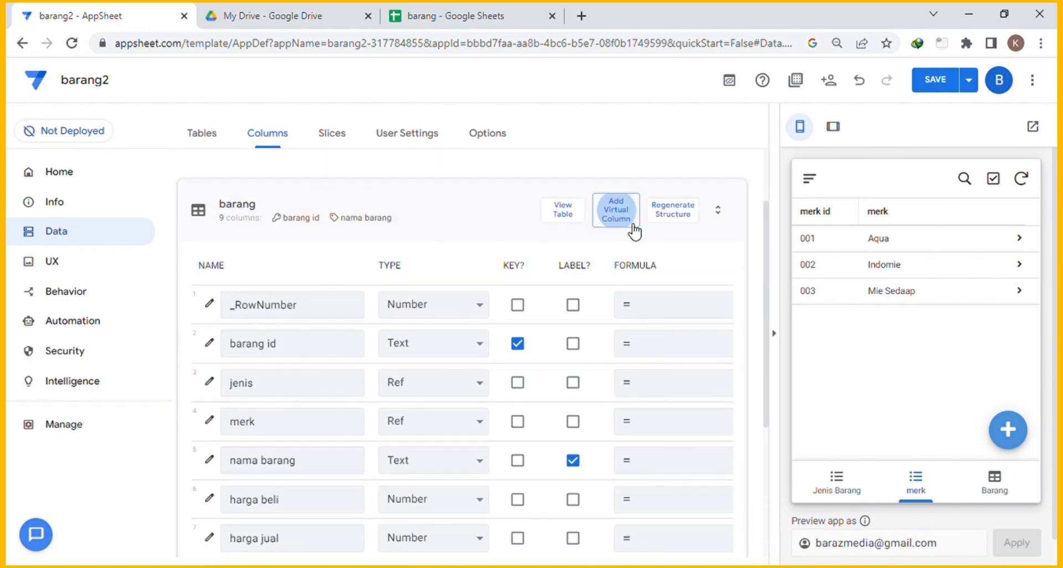
Add a virtual Number column 'barang keluar' to the barang table with formula 0.
{"action": "left_click", "coordinate": [625, 215]}
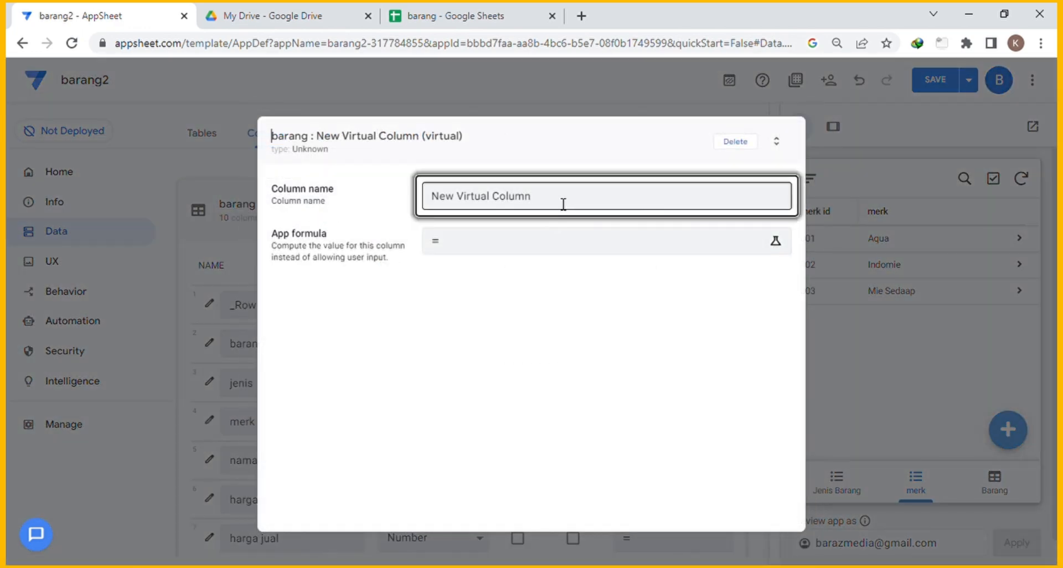
{"action": "left_click_drag", "start_coordinate": [562, 202], "coordinate": [384, 175]}
{"action": "type", "text": "baran"}
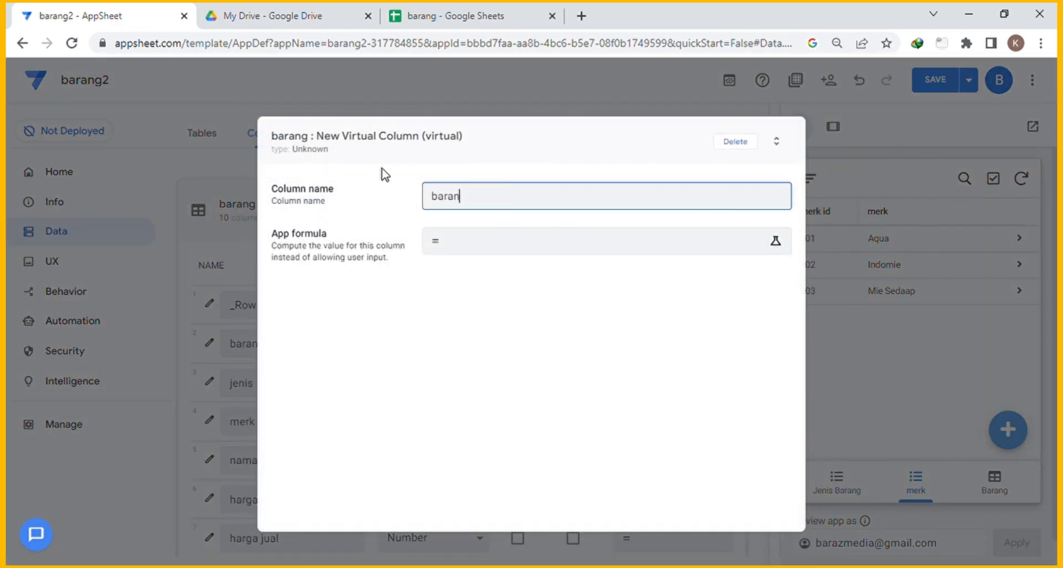
{"action": "type", "text": "g keluar"}
{"action": "left_click", "coordinate": [468, 245]}
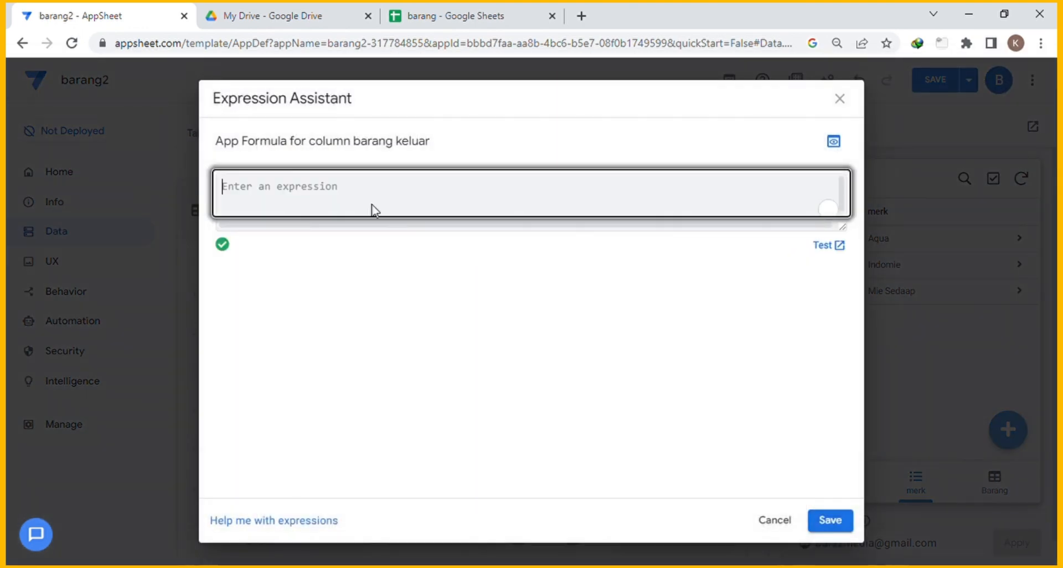
{"action": "type", "text": "e"}
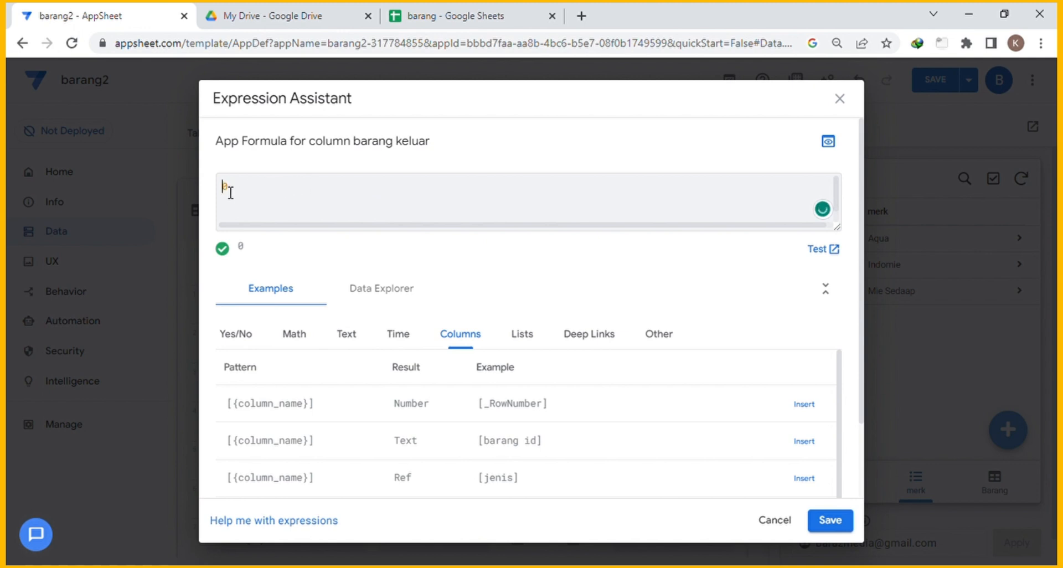
{"action": "left_click_drag", "start_coordinate": [279, 201], "coordinate": [204, 195]}
{"action": "type", "text": "0"}
{"action": "left_click", "coordinate": [830, 521]}
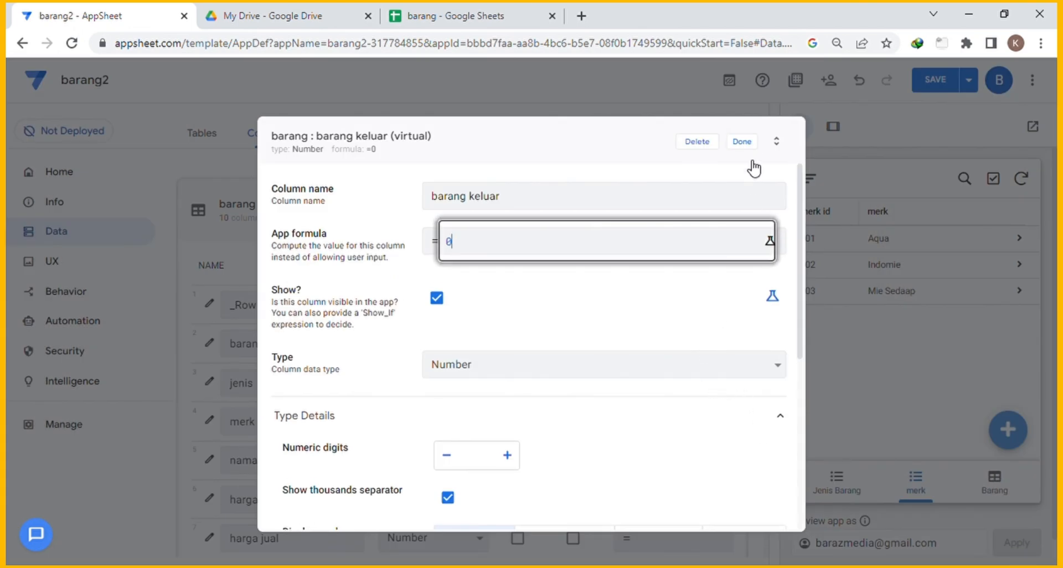
{"action": "left_click", "coordinate": [741, 142]}
{"action": "scroll", "coordinate": [559, 382], "scroll_direction": "down", "scroll_amount": 1}
{"action": "left_click", "coordinate": [325, 383]}
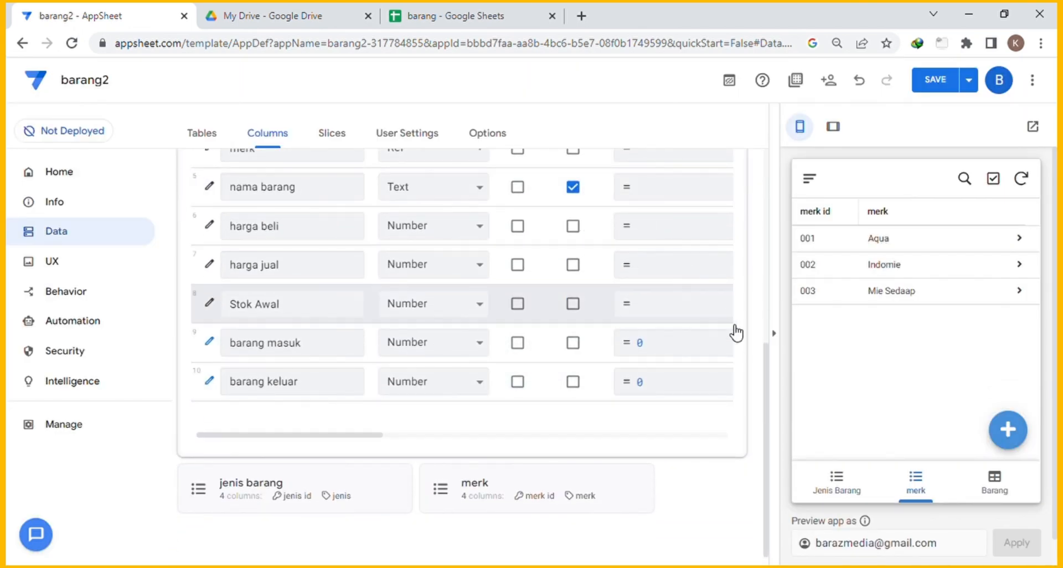
{"action": "scroll", "coordinate": [736, 331], "scroll_direction": "up", "scroll_amount": 6}
Add virtual column 'stok akhir' with formula [stok awal]+[barang masuk]-[barang keluar].
{"action": "left_click", "coordinate": [616, 243]}
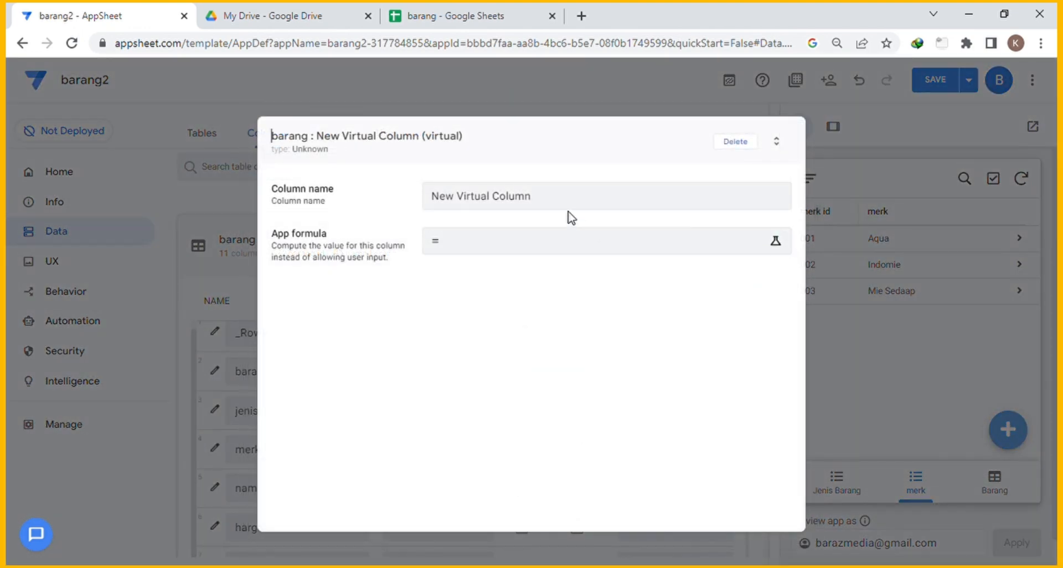
{"action": "left_click_drag", "start_coordinate": [548, 197], "coordinate": [382, 199]}
{"action": "type", "text": "stok akhir"}
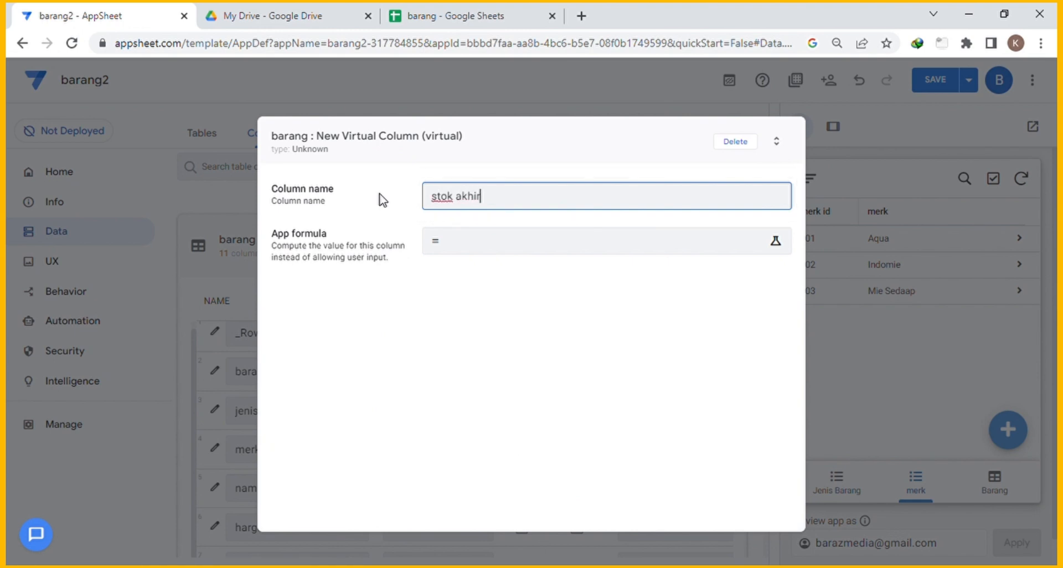
{"action": "left_click", "coordinate": [483, 241]}
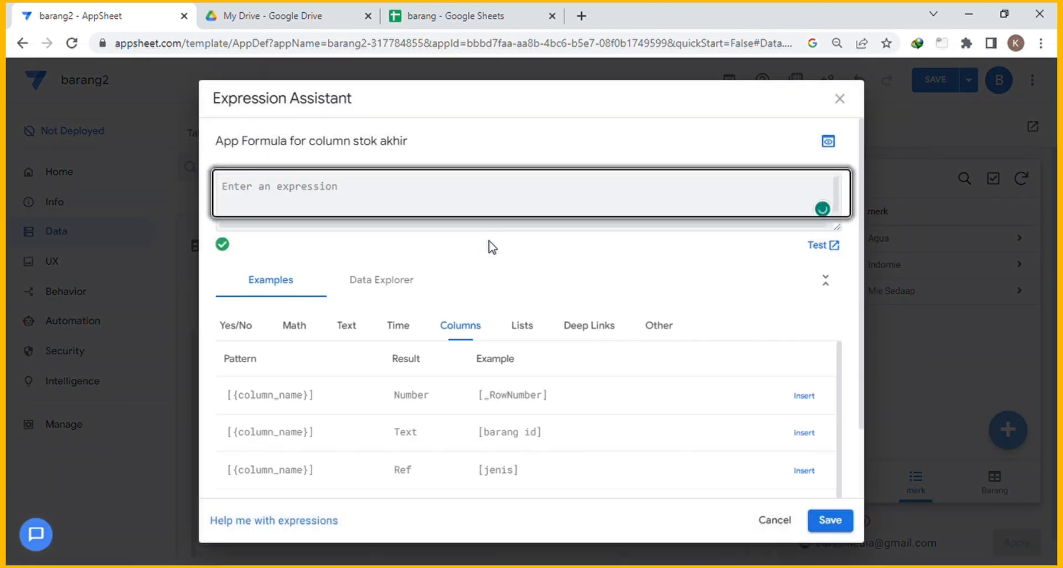
{"action": "left_click", "coordinate": [505, 103]}
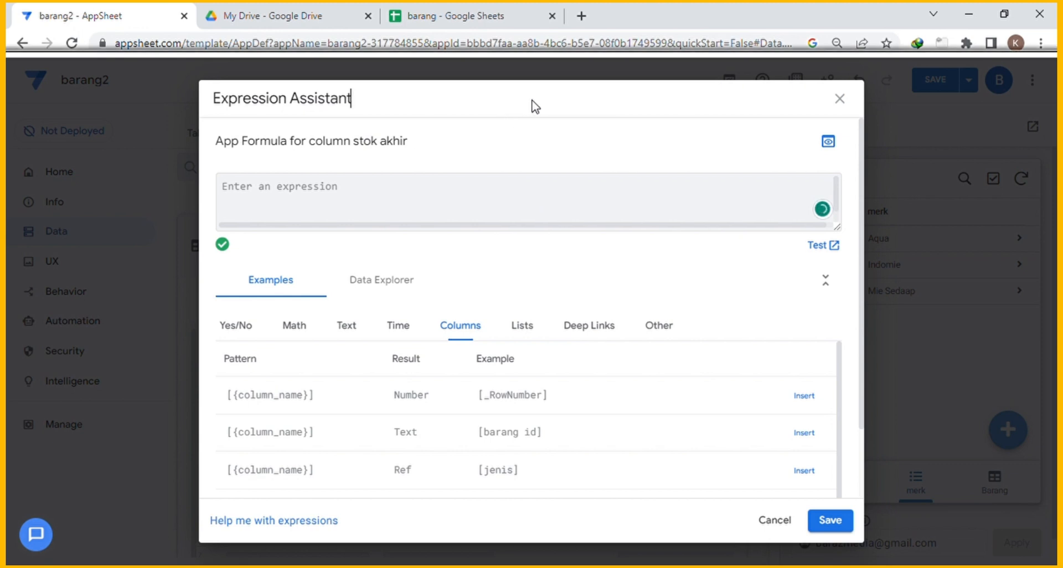
{"action": "left_click", "coordinate": [346, 192]}
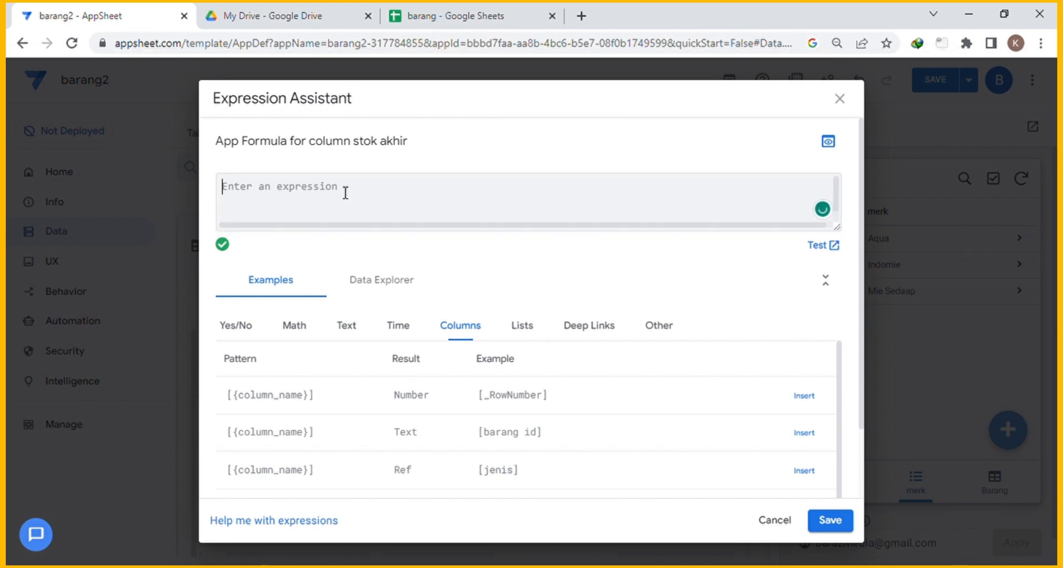
{"action": "type", "text": "[stok"}
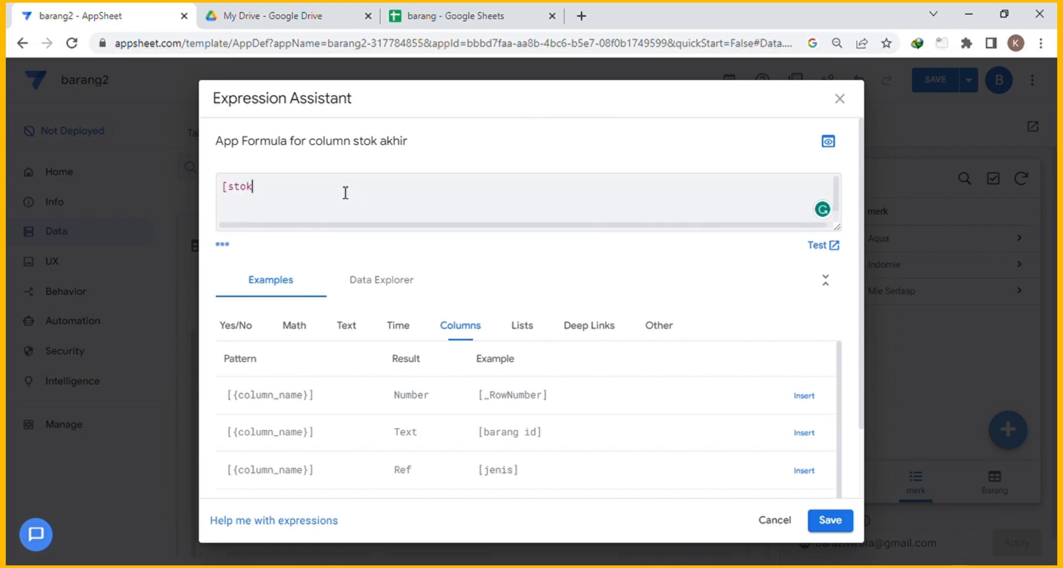
{"action": "type", "text": " awal]+[barang r"}
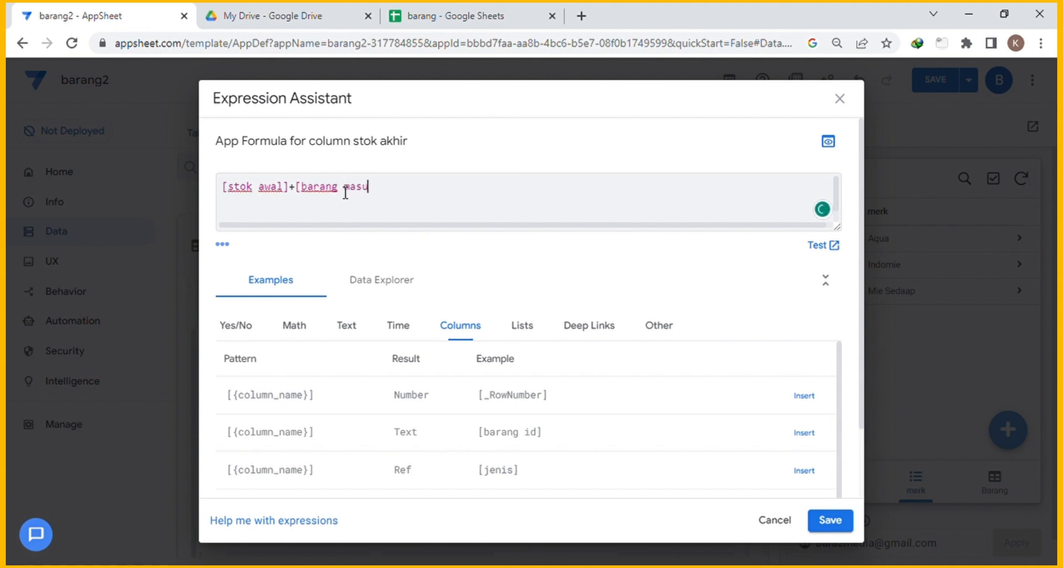
{"action": "type", "text": "asuk]-[barang keluar"}
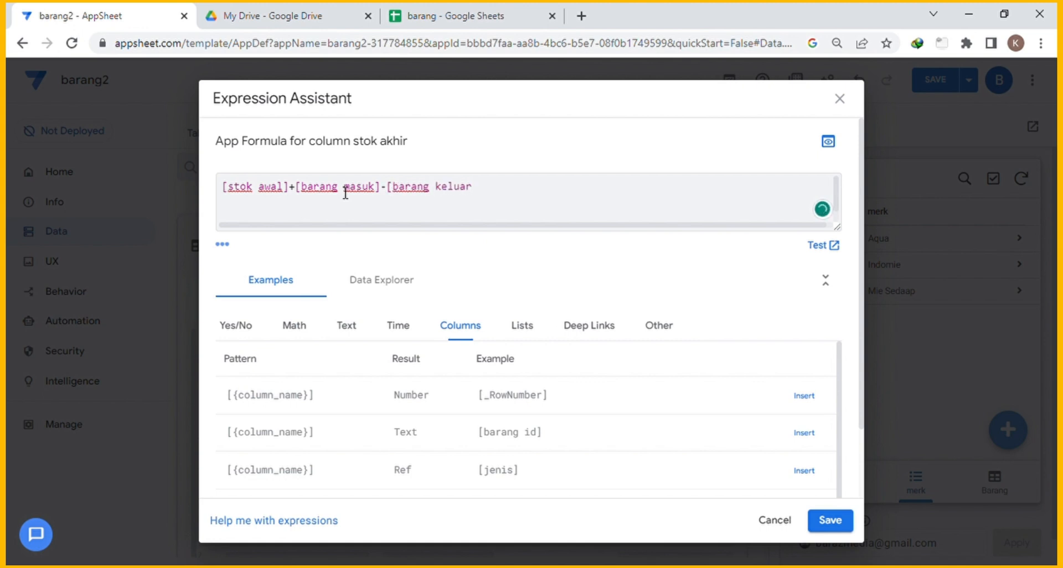
{"action": "type", "text": "]"}
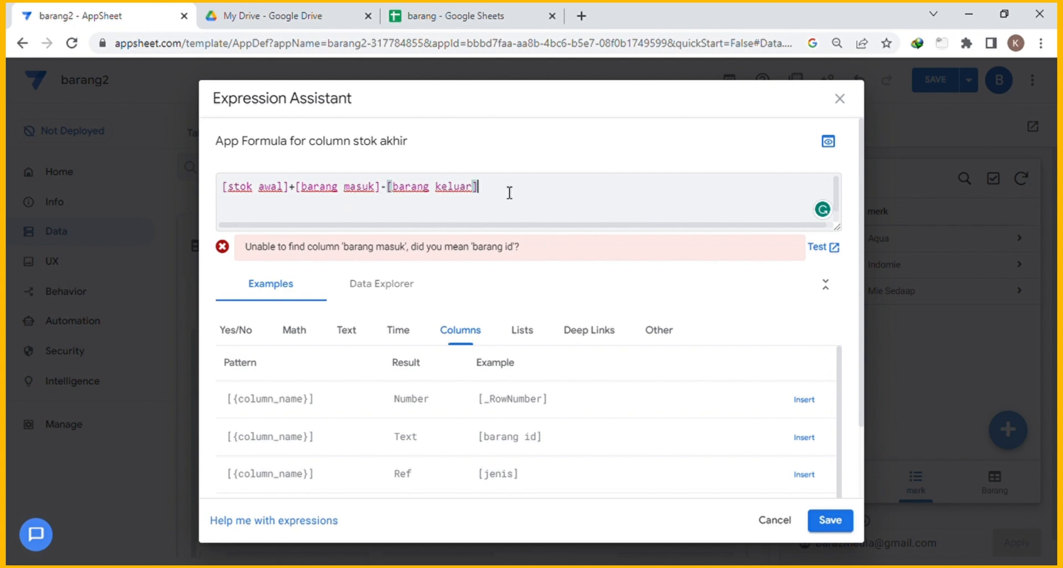
{"action": "left_click", "coordinate": [832, 520]}
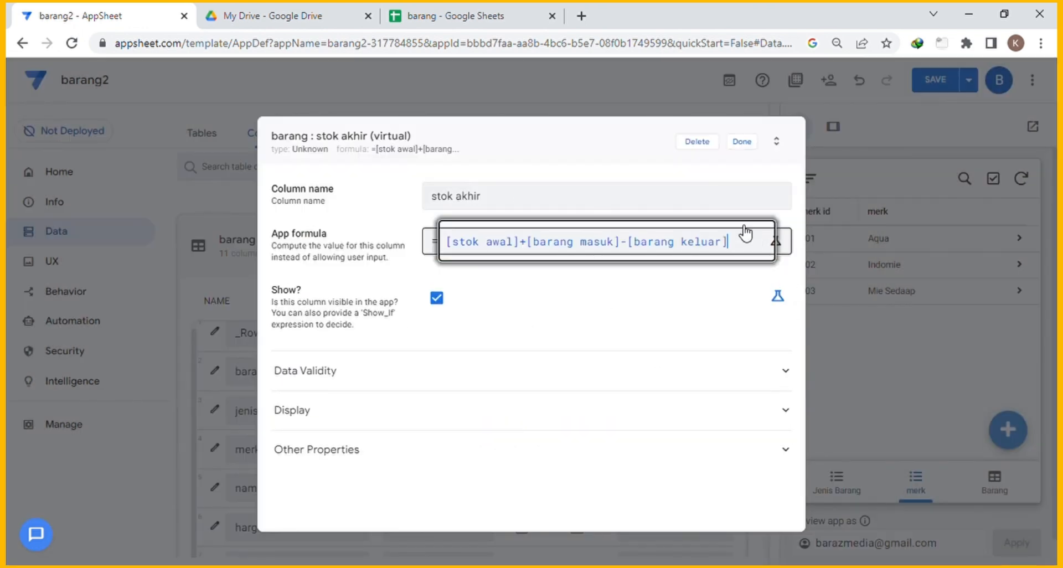
{"action": "left_click", "coordinate": [742, 145]}
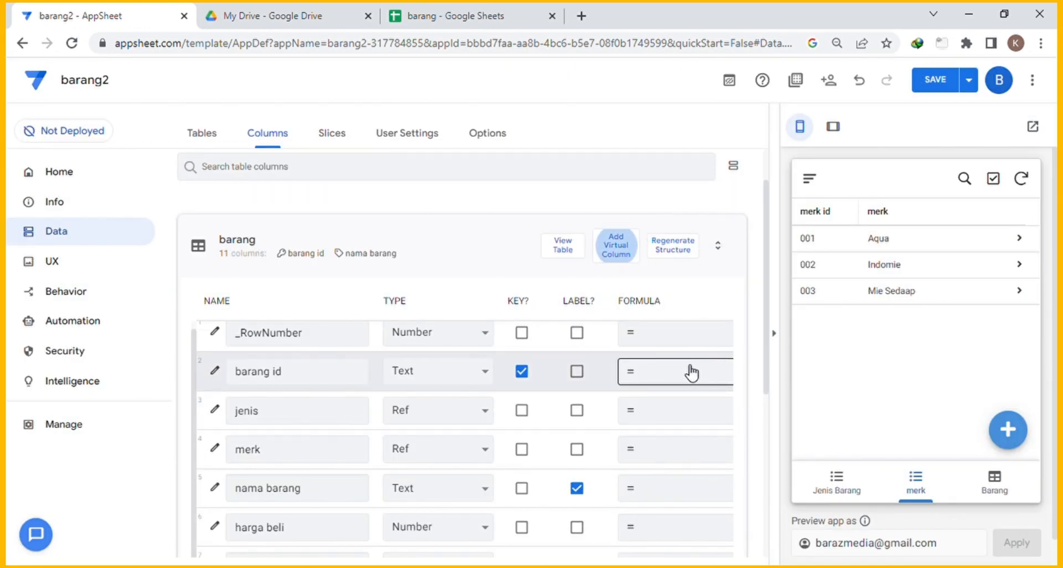
Save the app with Ctrl+S and review the barang column list.
{"action": "key", "text": "ctrl+s"}
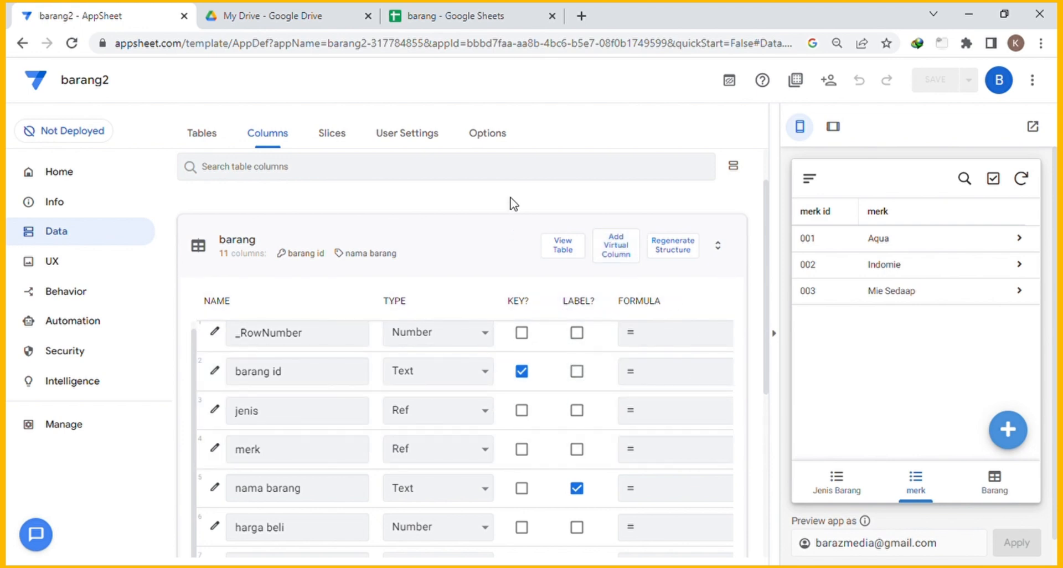
{"action": "scroll", "coordinate": [515, 222], "scroll_direction": "down", "scroll_amount": 4}
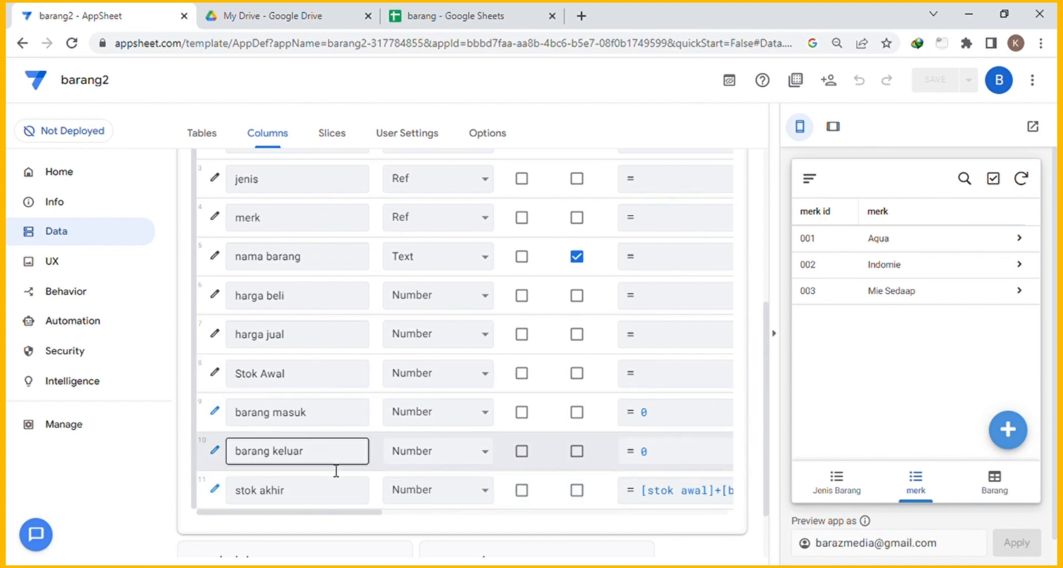
{"action": "scroll", "coordinate": [371, 330], "scroll_direction": "up", "scroll_amount": 5}
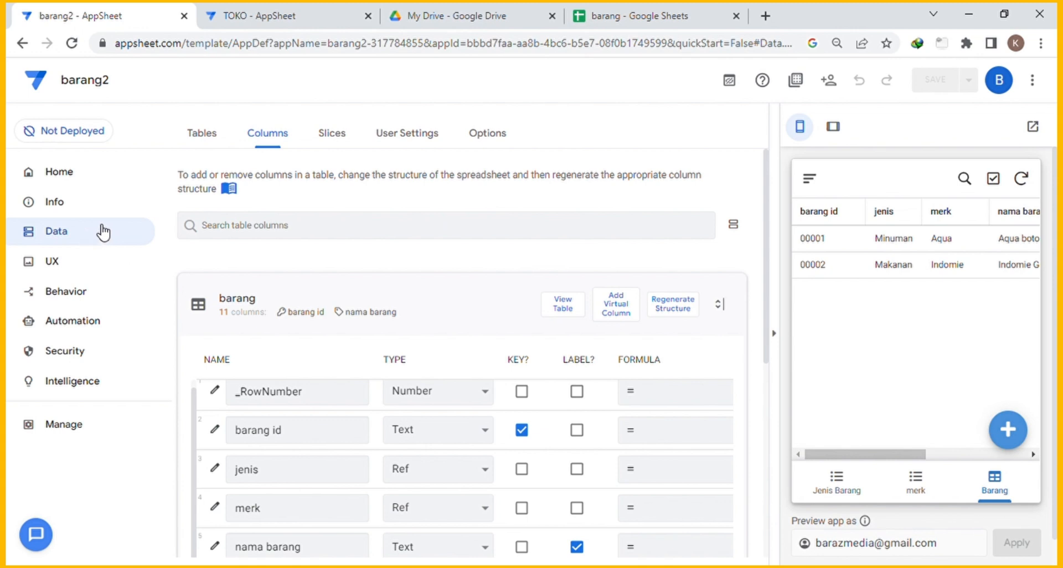
Add the suggested supplier and pembelian tables, then collapse both table panels.
{"action": "left_click", "coordinate": [204, 141]}
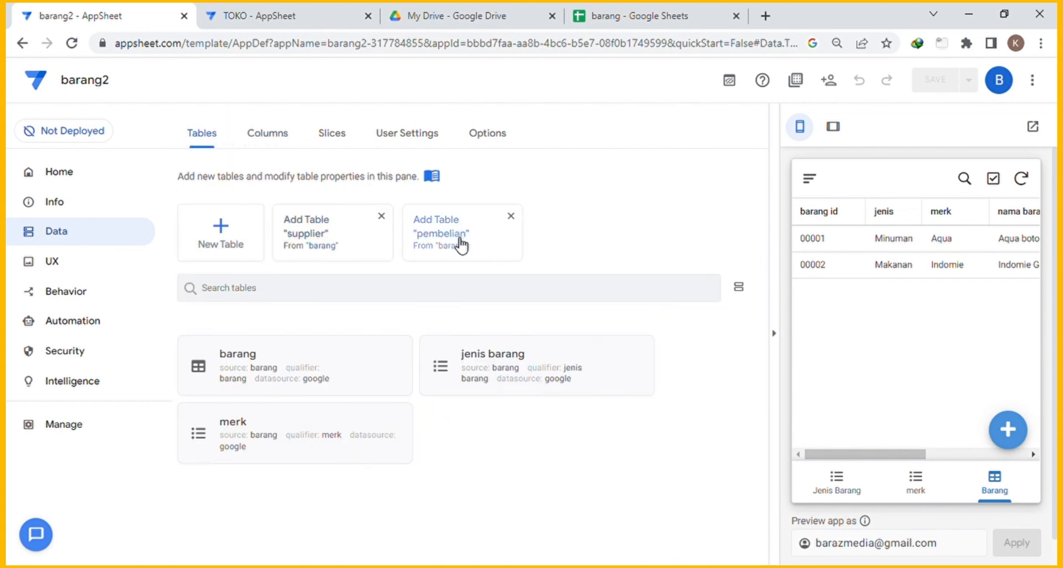
{"action": "left_click", "coordinate": [310, 242]}
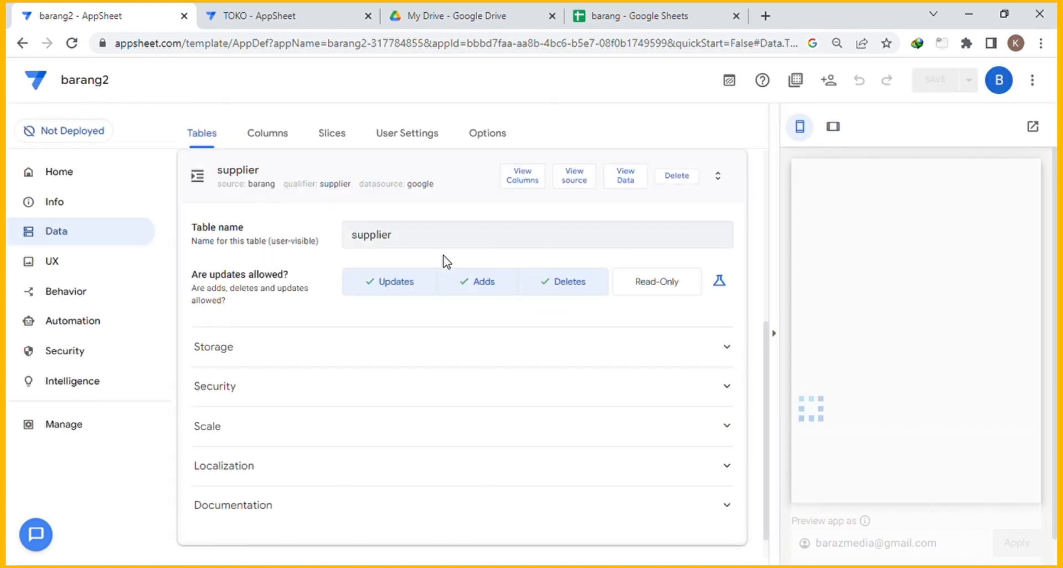
{"action": "left_click", "coordinate": [309, 228]}
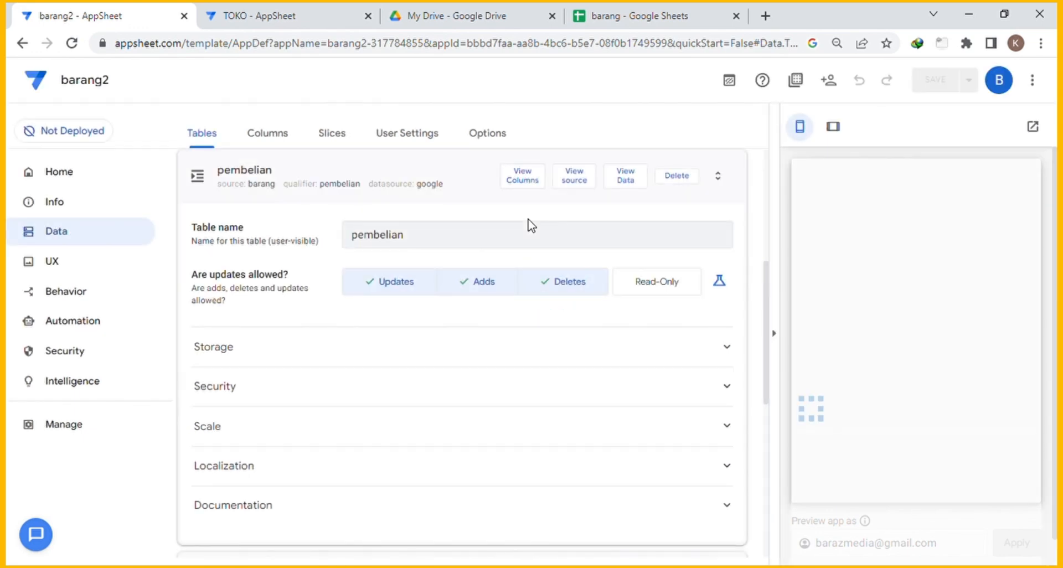
{"action": "scroll", "coordinate": [438, 200], "scroll_direction": "up", "scroll_amount": 5}
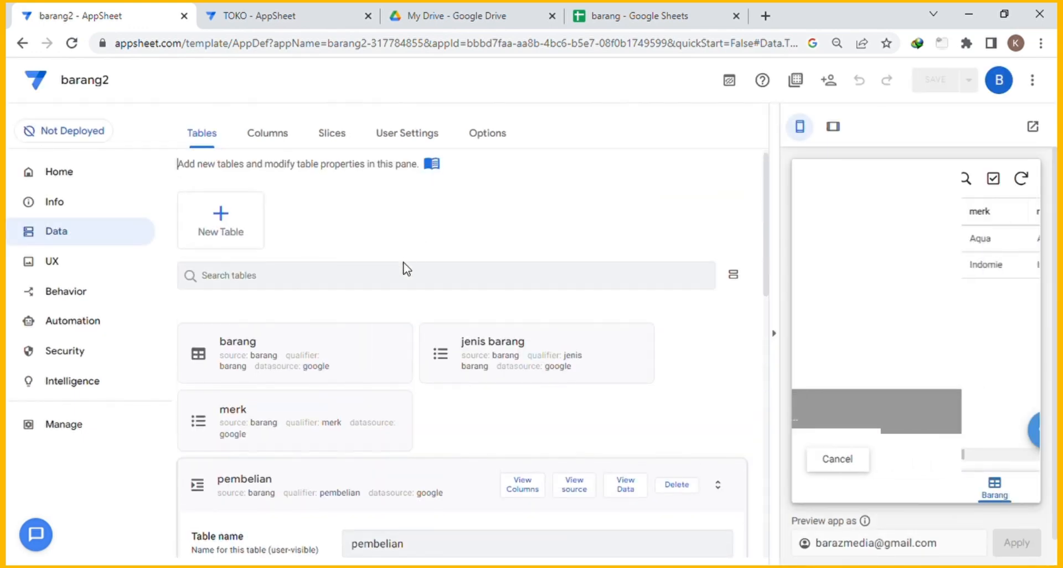
{"action": "scroll", "coordinate": [390, 260], "scroll_direction": "down", "scroll_amount": 4}
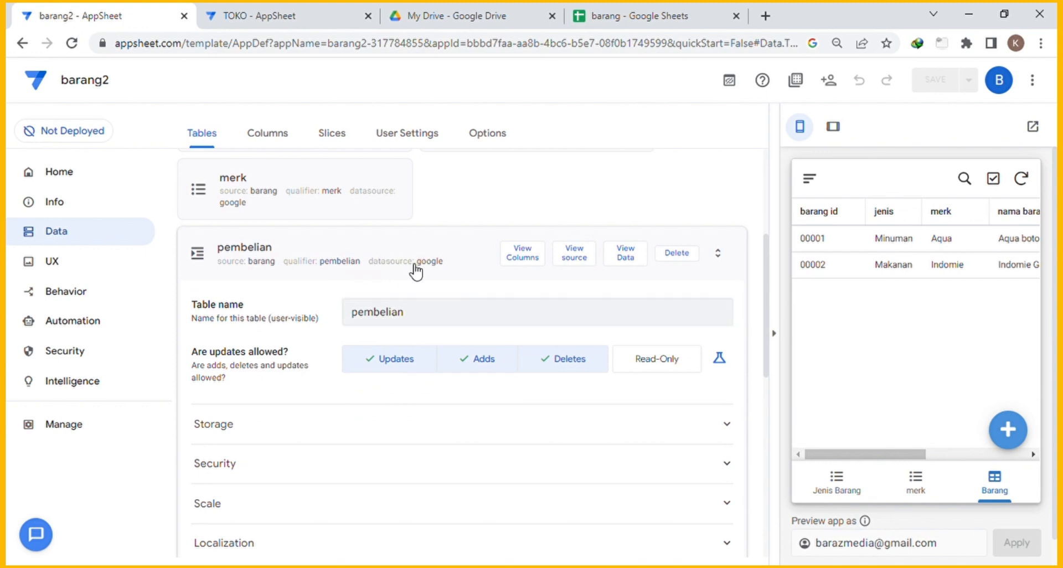
{"action": "left_click", "coordinate": [427, 250]}
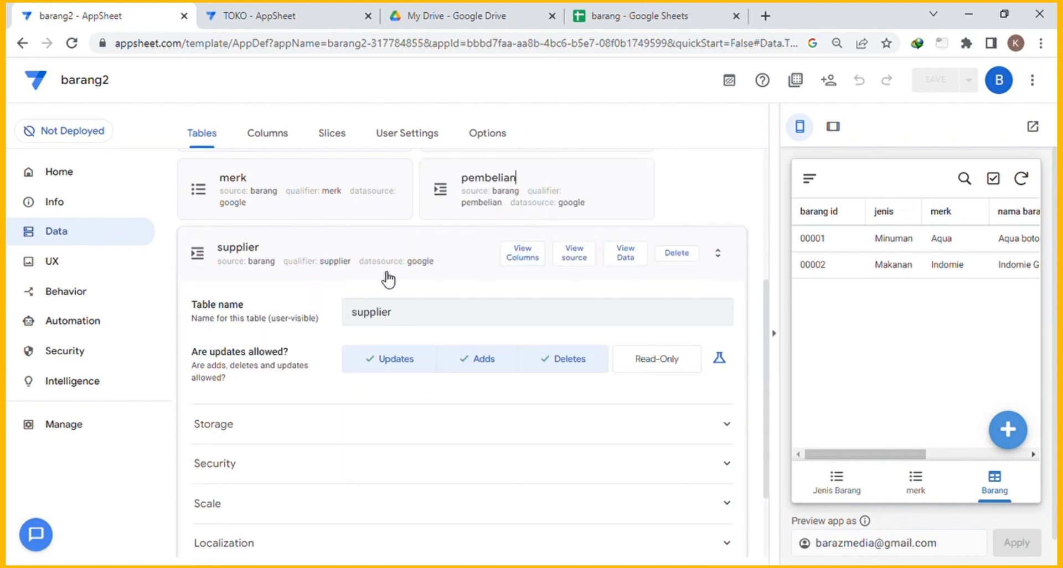
{"action": "left_click", "coordinate": [373, 252]}
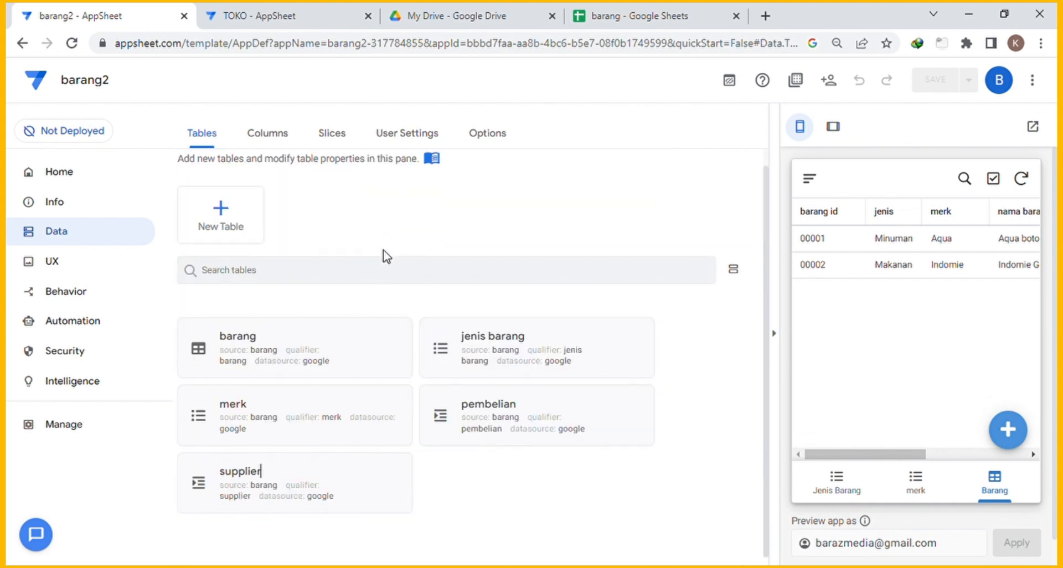
{"action": "scroll", "coordinate": [443, 328], "scroll_direction": "up", "scroll_amount": 1}
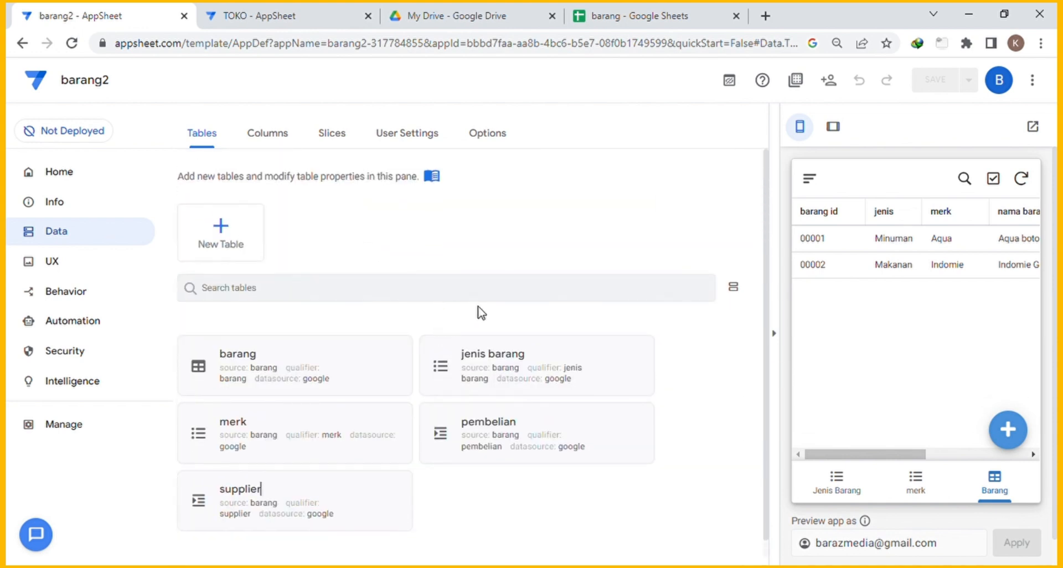
In supplier columns, keep supplier id as key, make nama the label, set no telpon to Phone.
{"action": "left_click", "coordinate": [278, 141]}
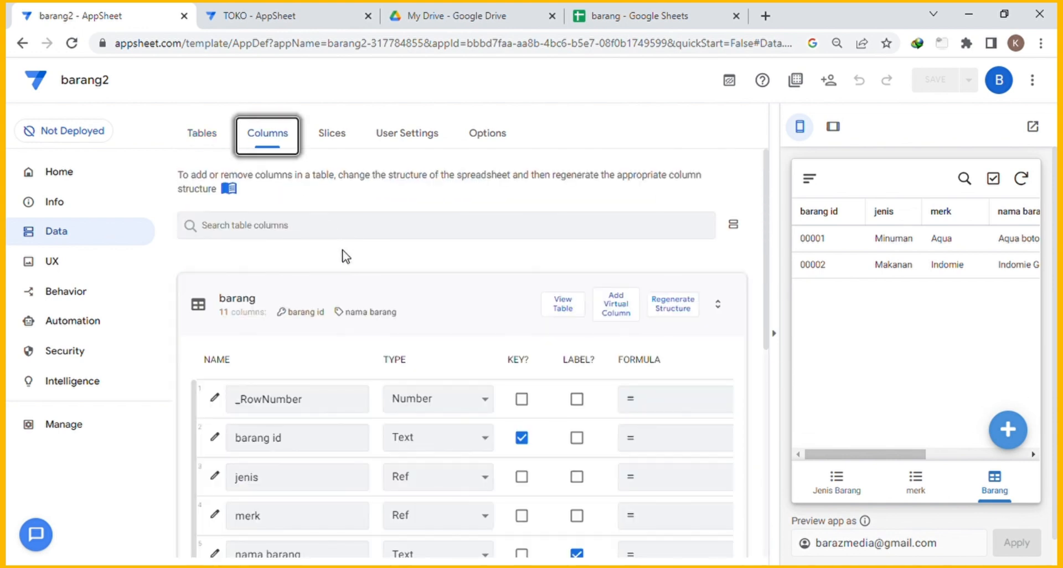
{"action": "left_click", "coordinate": [374, 299]}
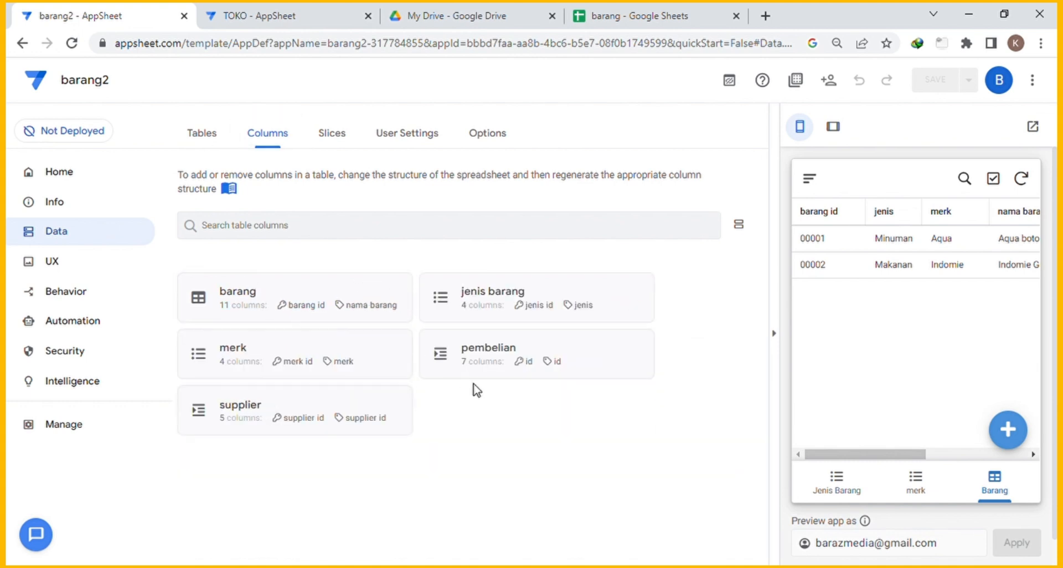
{"action": "left_click", "coordinate": [329, 400]}
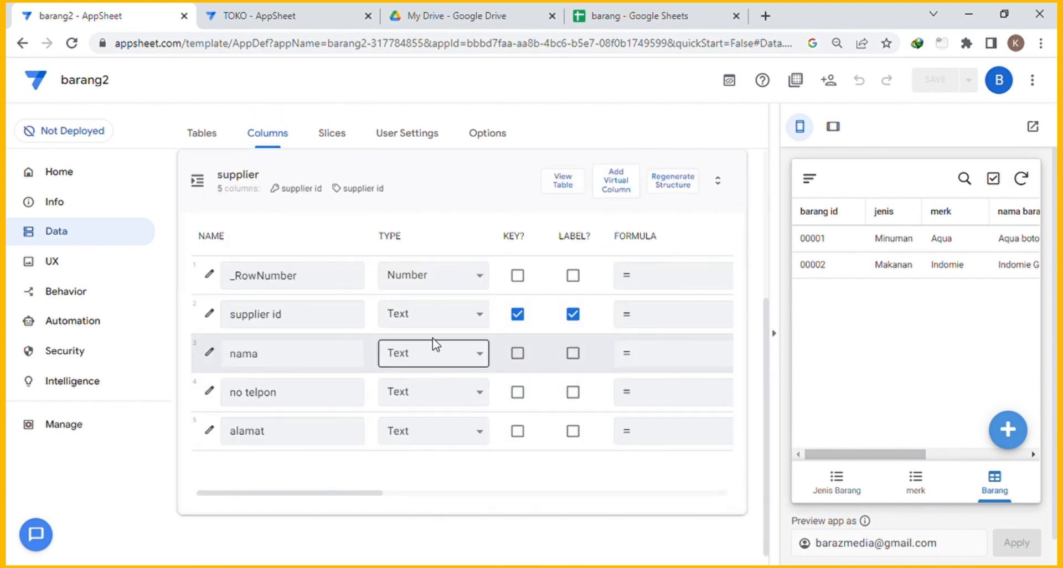
{"action": "left_click", "coordinate": [523, 324]}
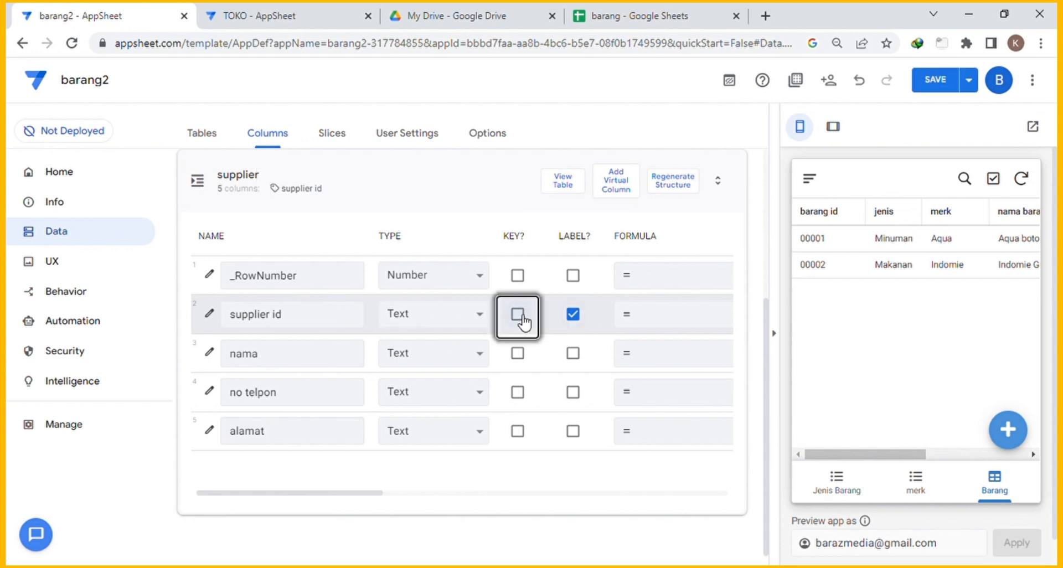
{"action": "left_click", "coordinate": [523, 324]}
{"action": "left_click", "coordinate": [584, 316]}
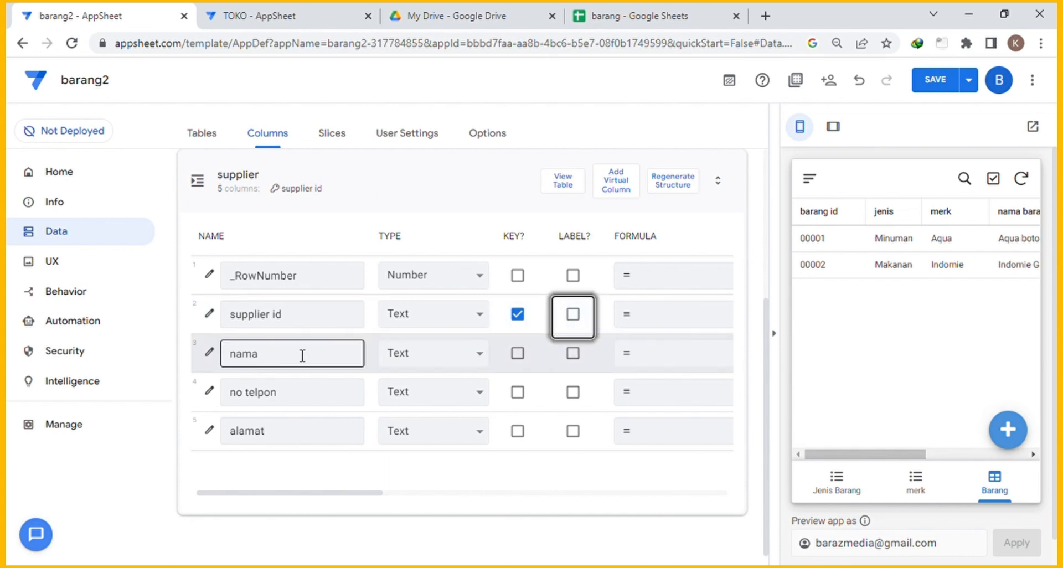
{"action": "left_click", "coordinate": [576, 354]}
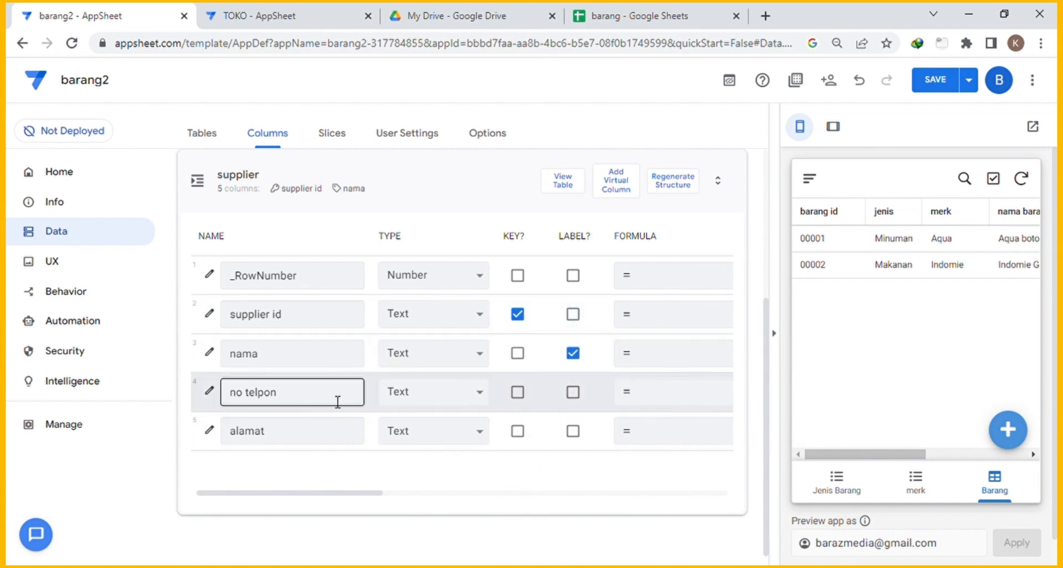
{"action": "left_click", "coordinate": [471, 398]}
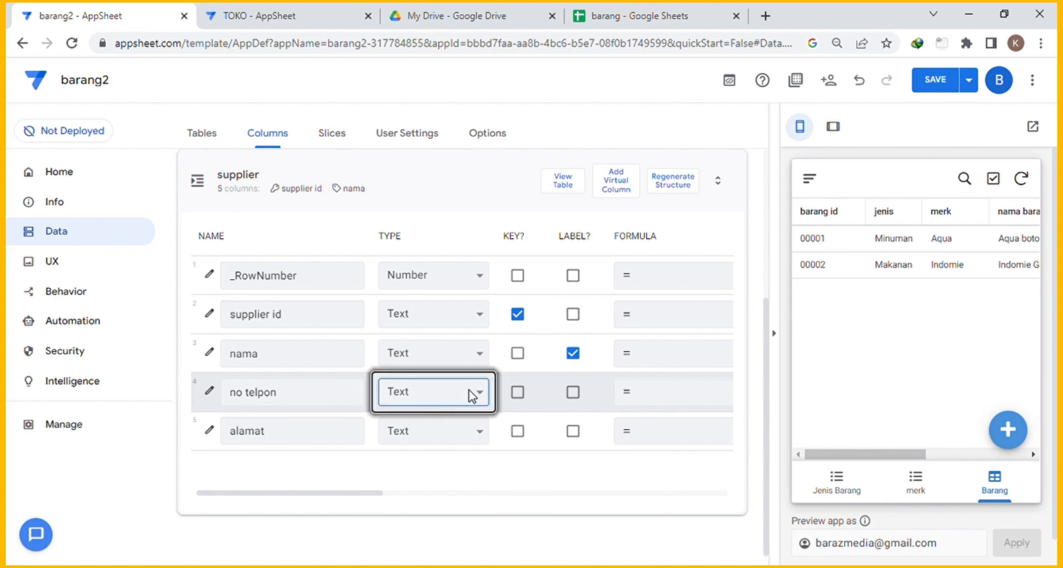
{"action": "type", "text": "ph"}
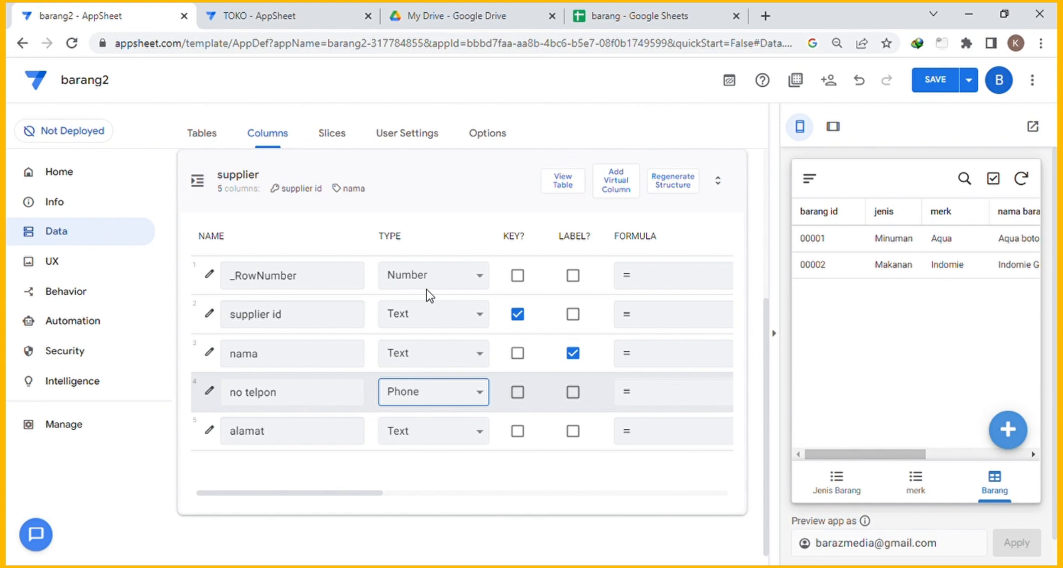
Open supplier id's Auto Compute Initial value expression and select its UNIQUEID() formula.
{"action": "left_click", "coordinate": [210, 316]}
{"action": "scroll", "coordinate": [396, 335], "scroll_direction": "down", "scroll_amount": 3}
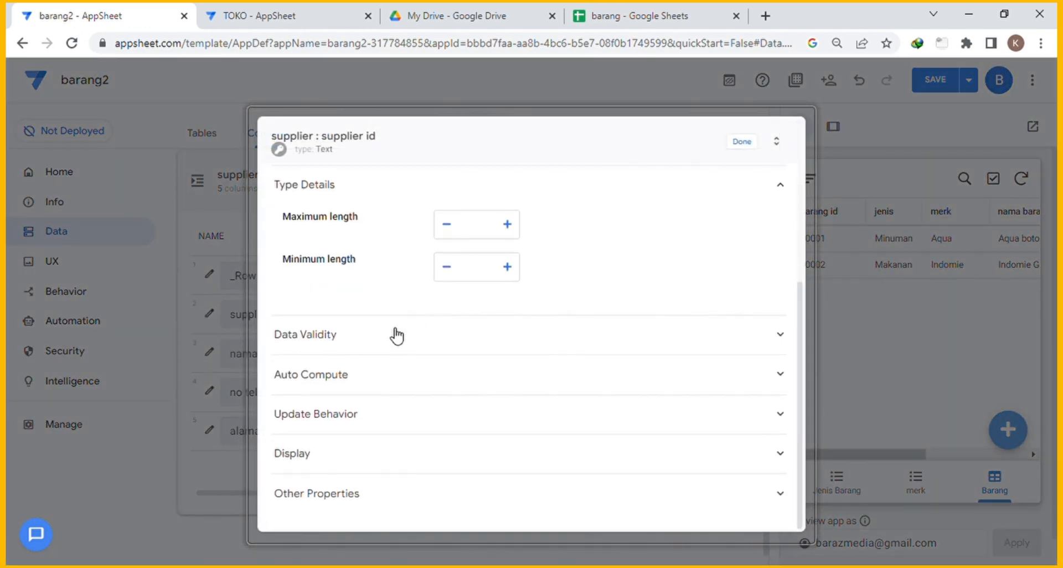
{"action": "left_click", "coordinate": [288, 374]}
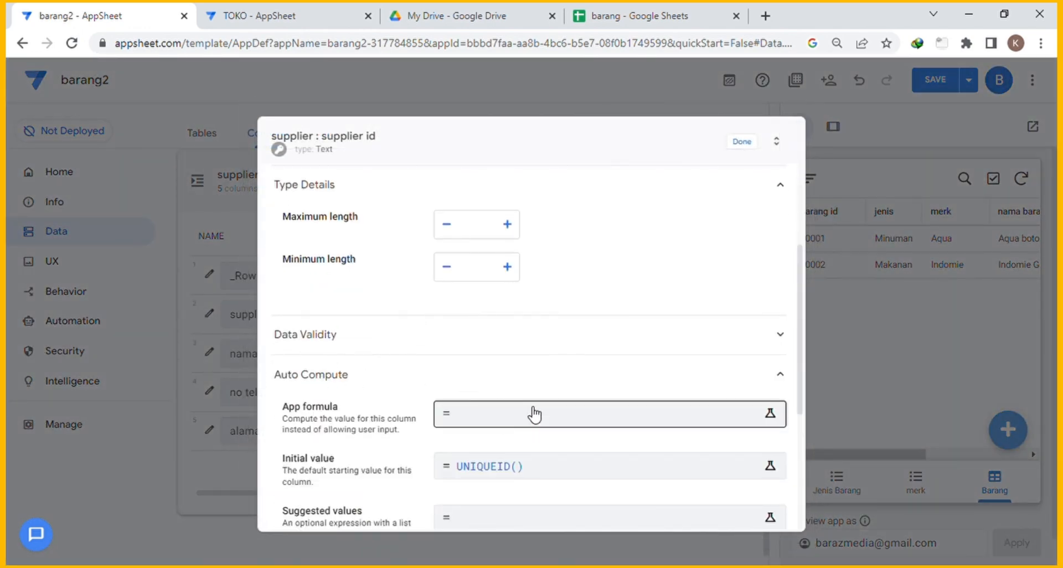
{"action": "scroll", "coordinate": [534, 414], "scroll_direction": "down", "scroll_amount": 3}
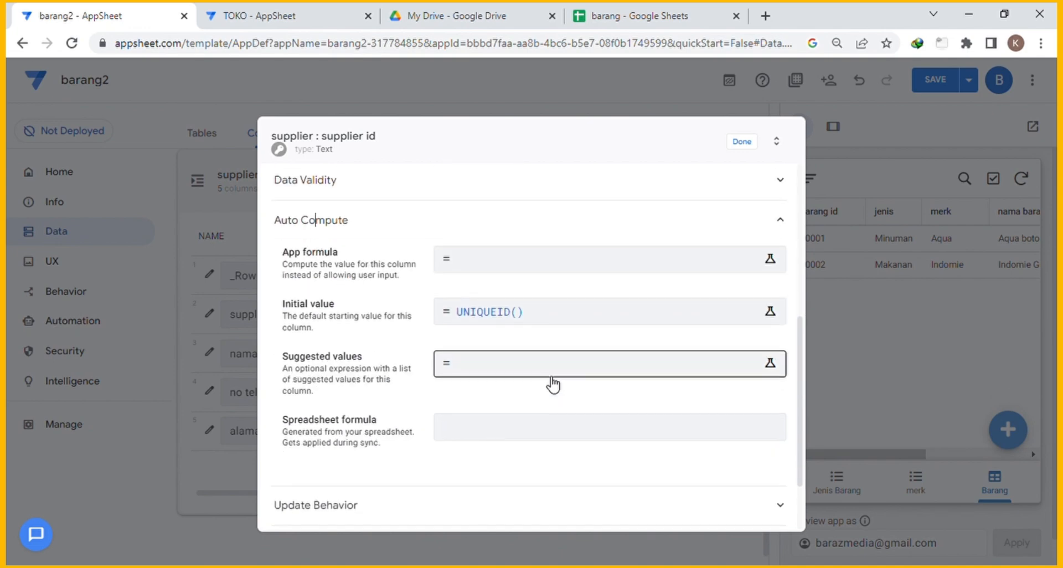
{"action": "left_click", "coordinate": [549, 319]}
{"action": "left_click_drag", "start_coordinate": [337, 199], "coordinate": [170, 185]}
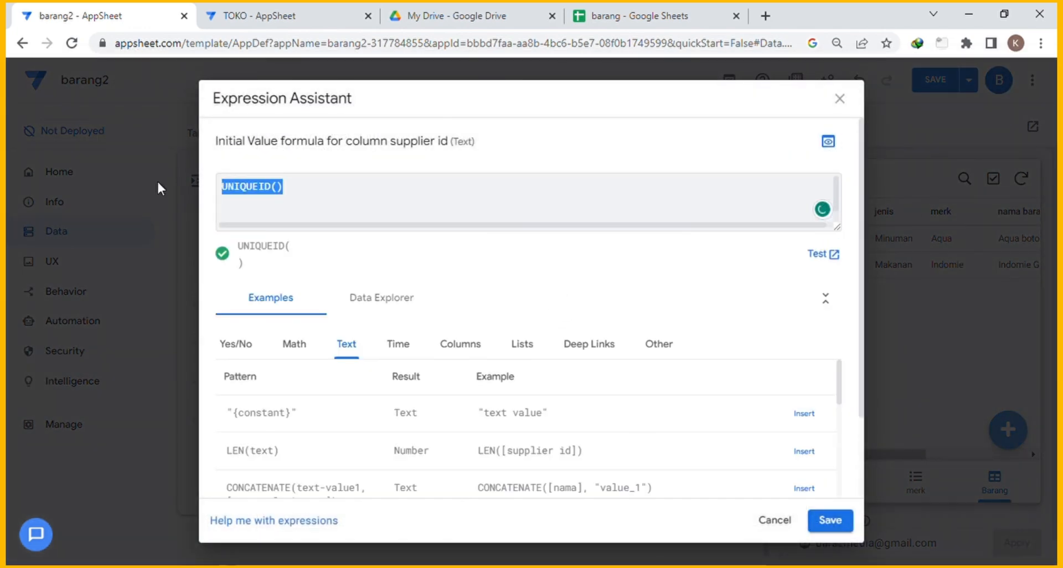
Replace UNIQUEID() with a CONCATENATE expression of "SUP000" and [_ROWNUMBER]-1.
{"action": "key", "text": "BackSpace"}
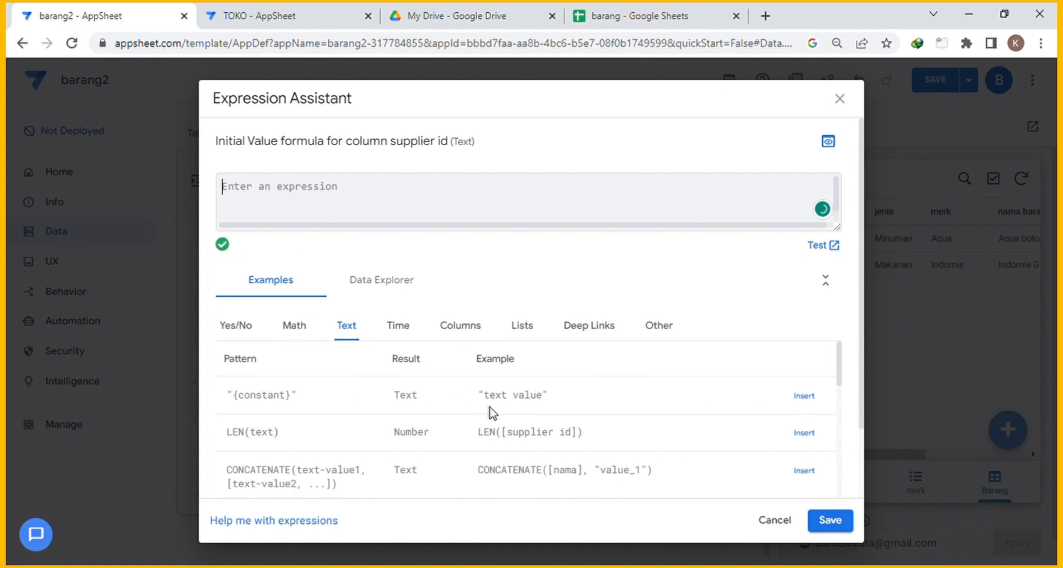
{"action": "left_click", "coordinate": [804, 470]}
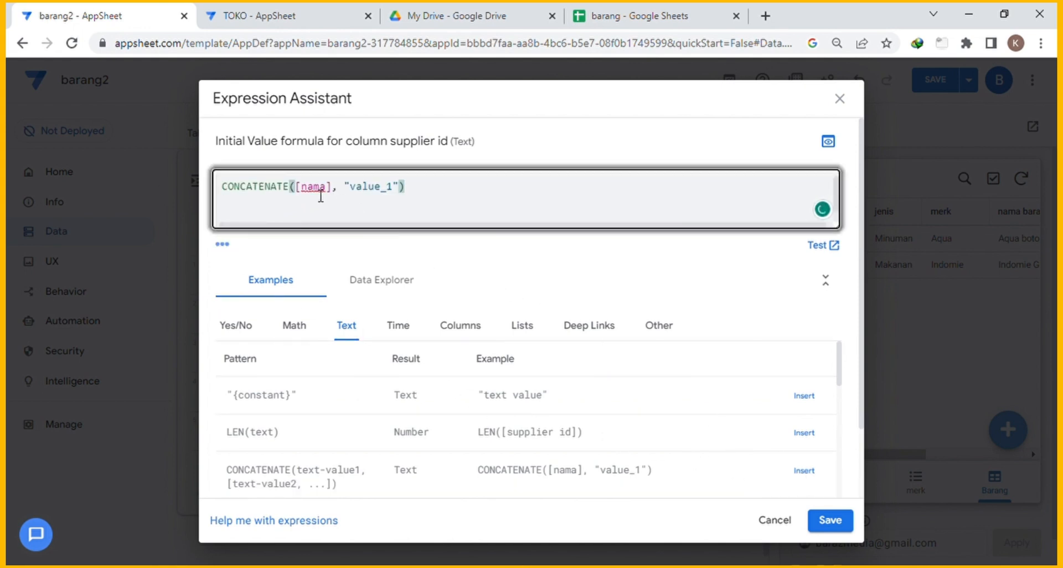
{"action": "left_click", "coordinate": [298, 193]}
{"action": "left_click_drag", "start_coordinate": [299, 194], "coordinate": [340, 194]}
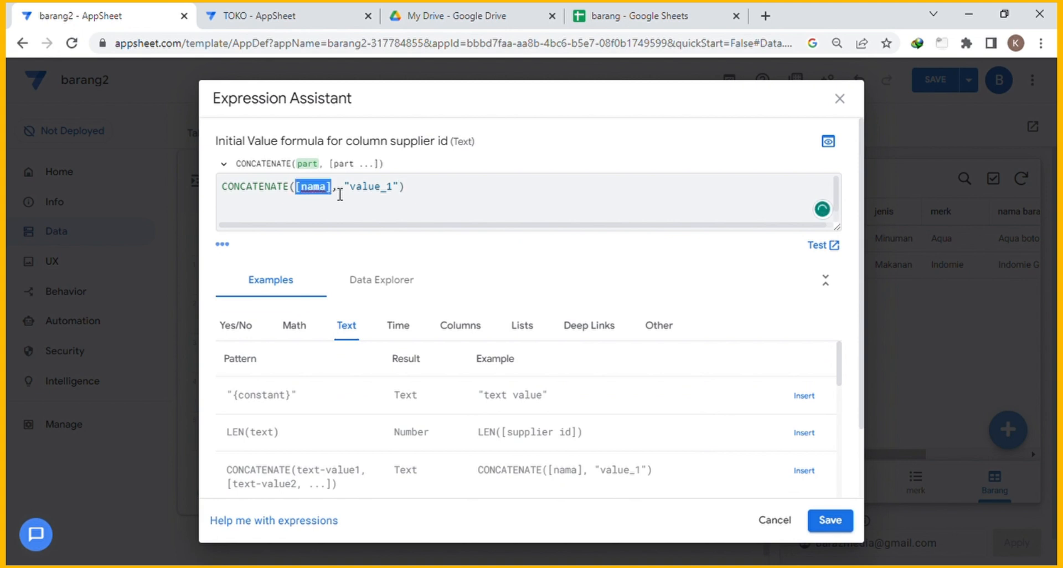
{"action": "type", "text": "\"\""}
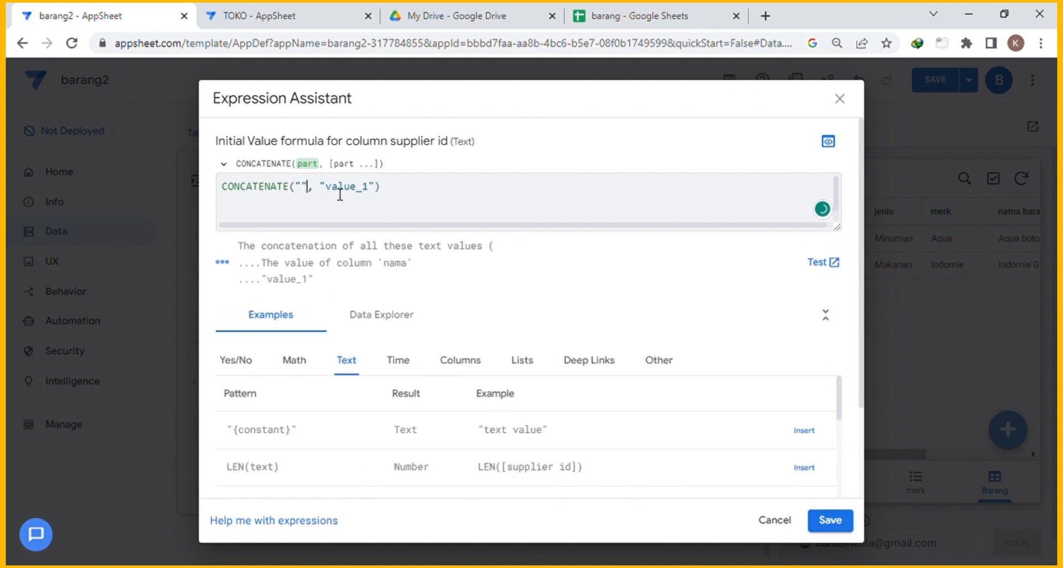
{"action": "type", "text": "SUP"}
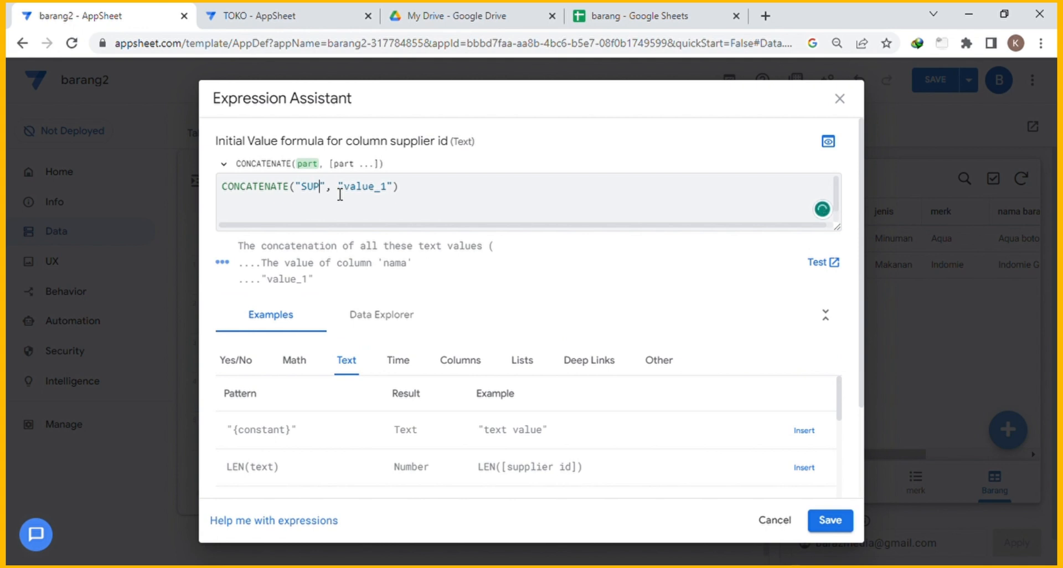
{"action": "type", "text": "000"}
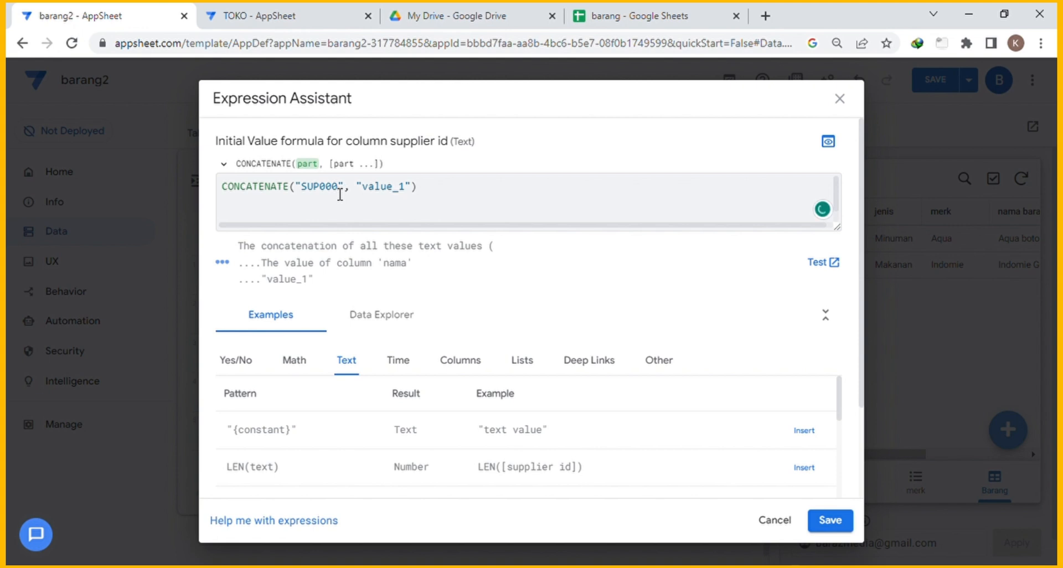
{"action": "key", "text": "Right"}
{"action": "key", "text": "Right"}
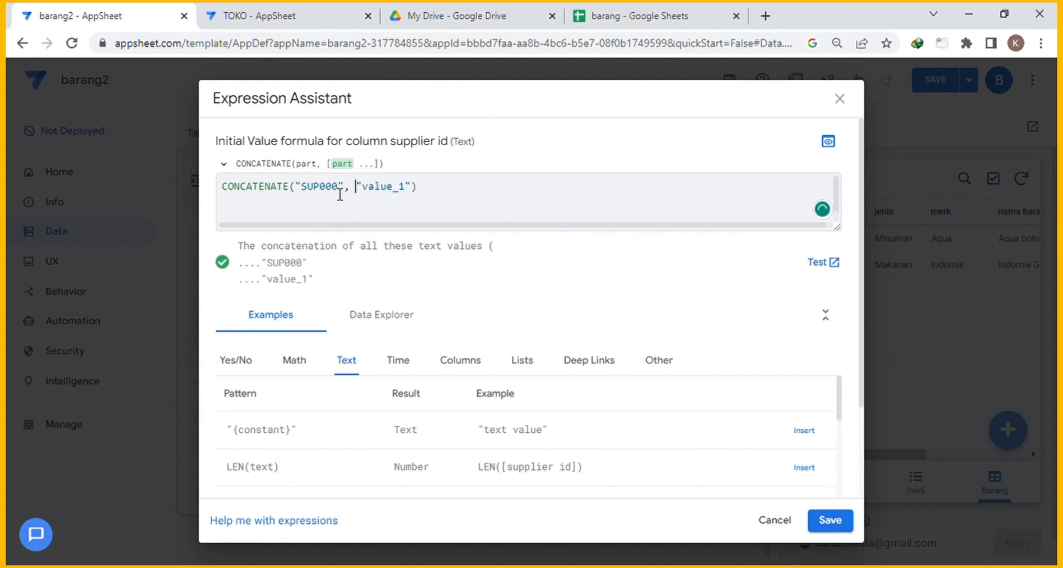
{"action": "key", "text": "shift+Right"}
{"action": "key", "text": "shift+Right"}
{"action": "key", "text": "shift+Right"}
{"action": "key", "text": "shift+Right"}
{"action": "key", "text": "shift+Right"}
{"action": "key", "text": "shift+Right"}
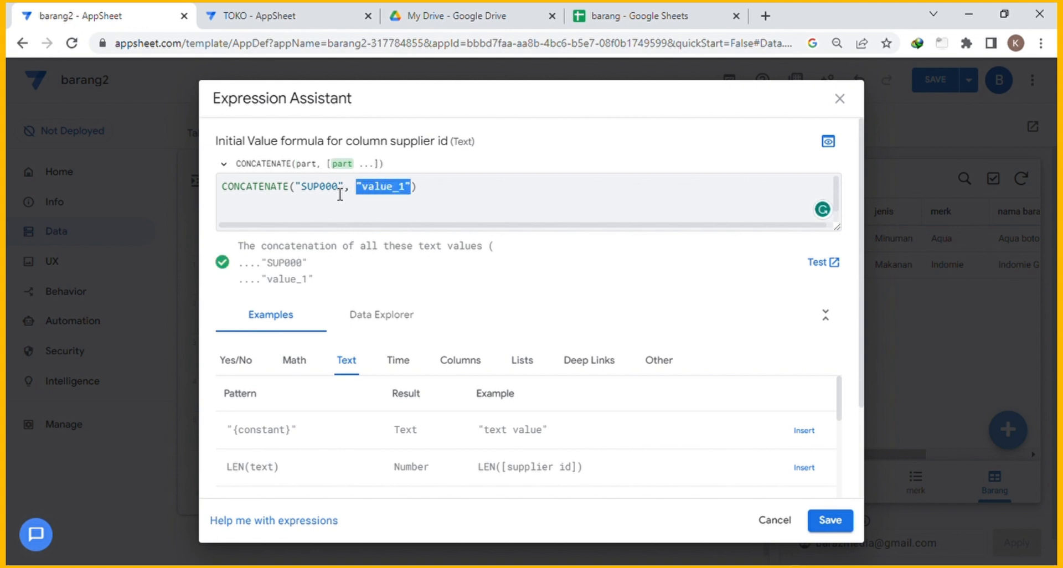
{"action": "type", "text": "["}
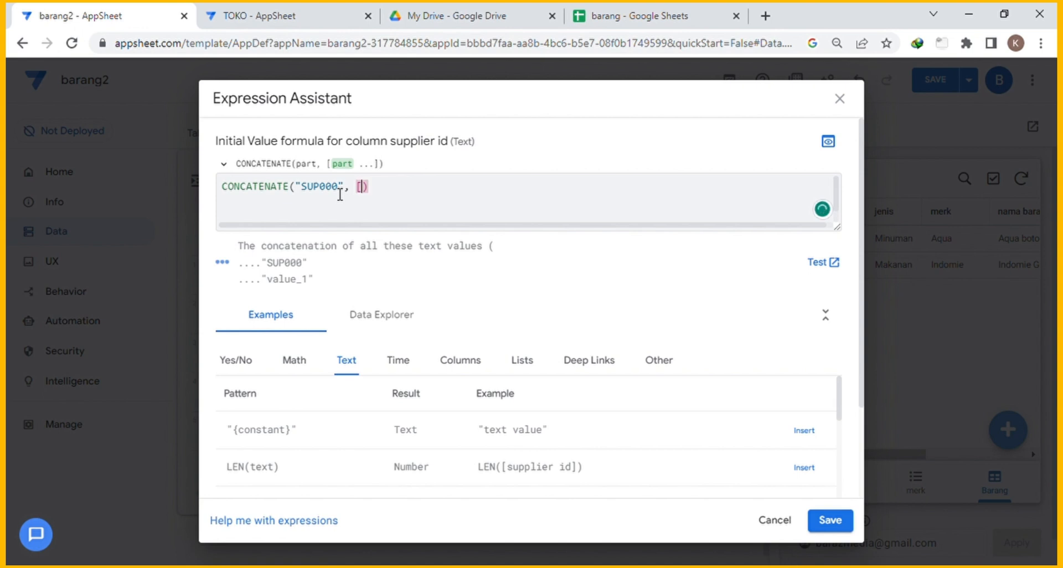
{"action": "type", "text": "ROWNUMBER"}
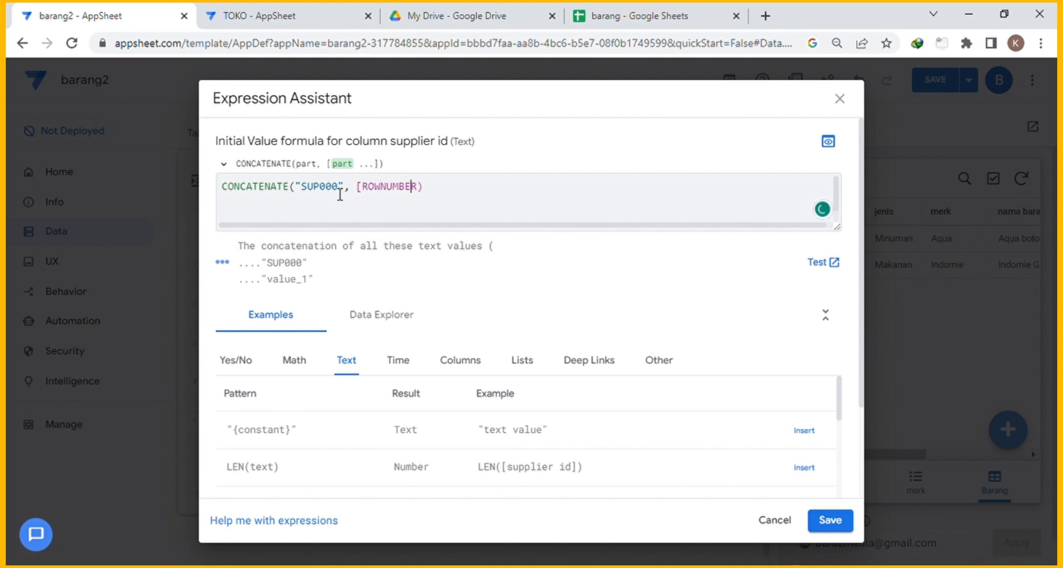
{"action": "key", "text": "Left"}
{"action": "type", "text": "_"}
{"action": "key", "text": "Right"}
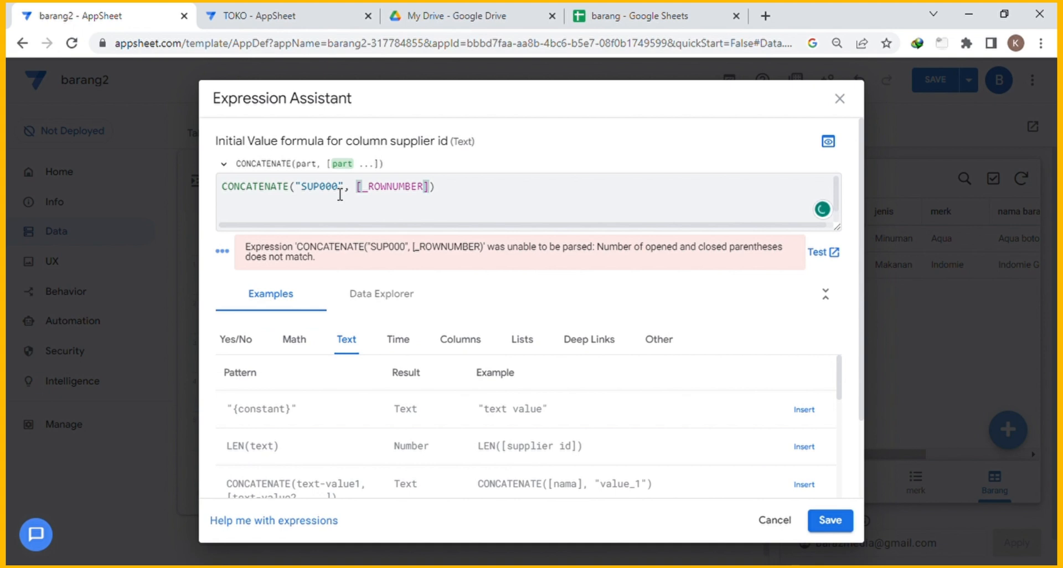
{"action": "type", "text": "-1"}
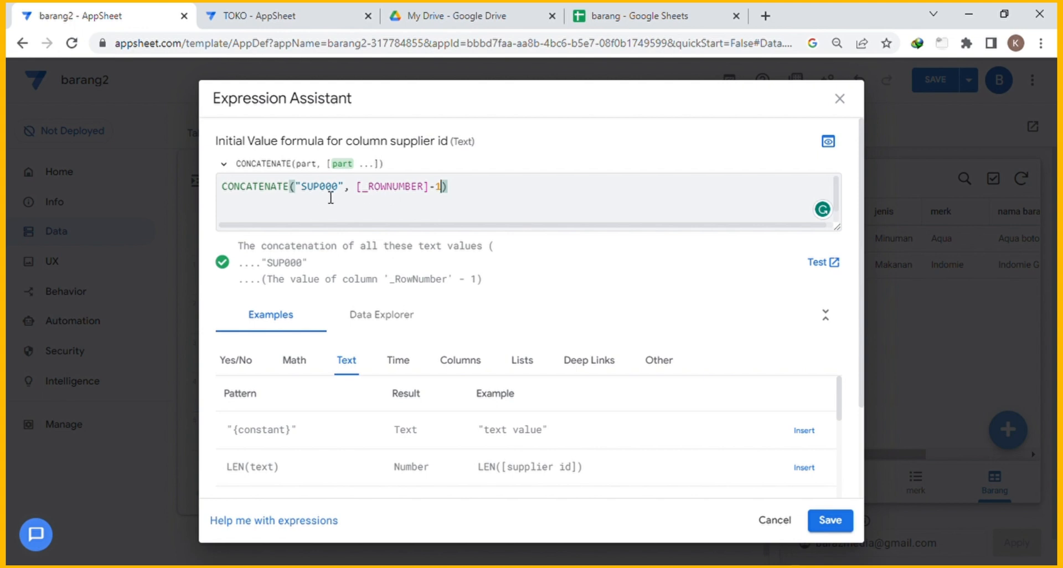
Rework it into "SUP"&RIGHT(CONCATENATE("000", [_ROWNUMBER]-1),3) and save the initial value.
{"action": "key", "text": "Home"}
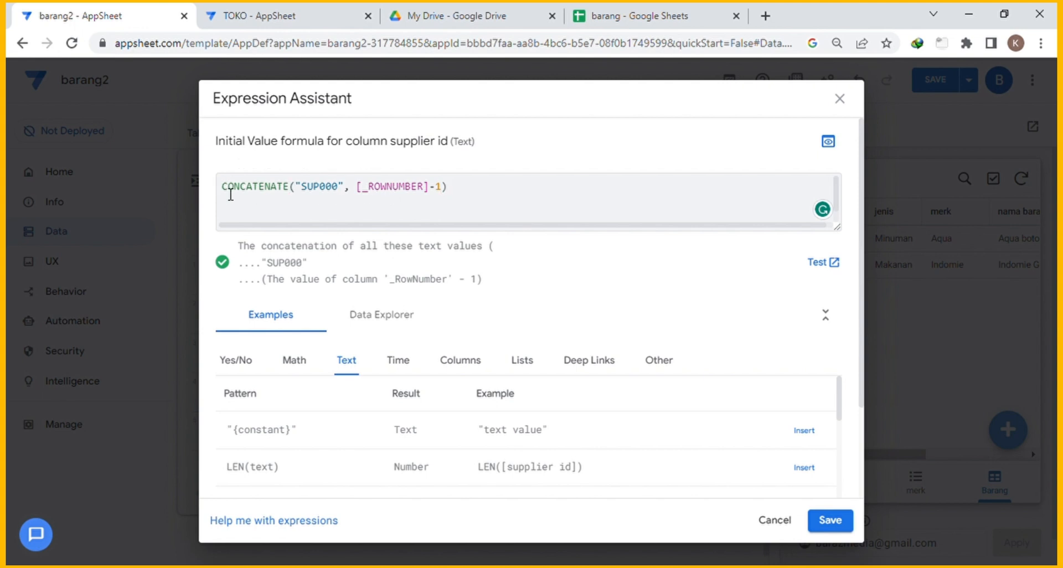
{"action": "type", "text": "RIG"}
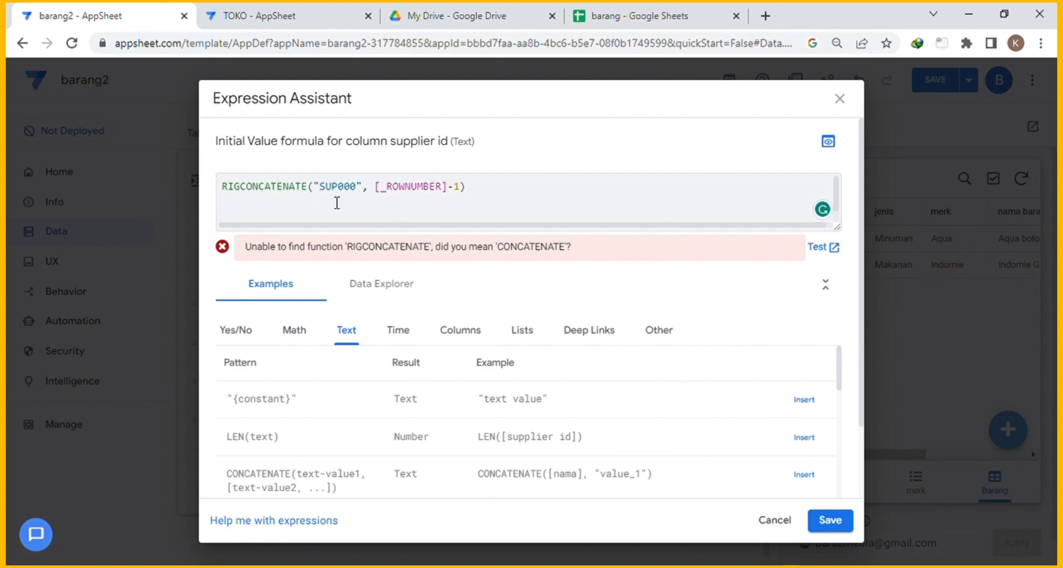
{"action": "key", "text": "BackSpace"}
{"action": "key", "text": "BackSpace"}
{"action": "key", "text": "BackSpace"}
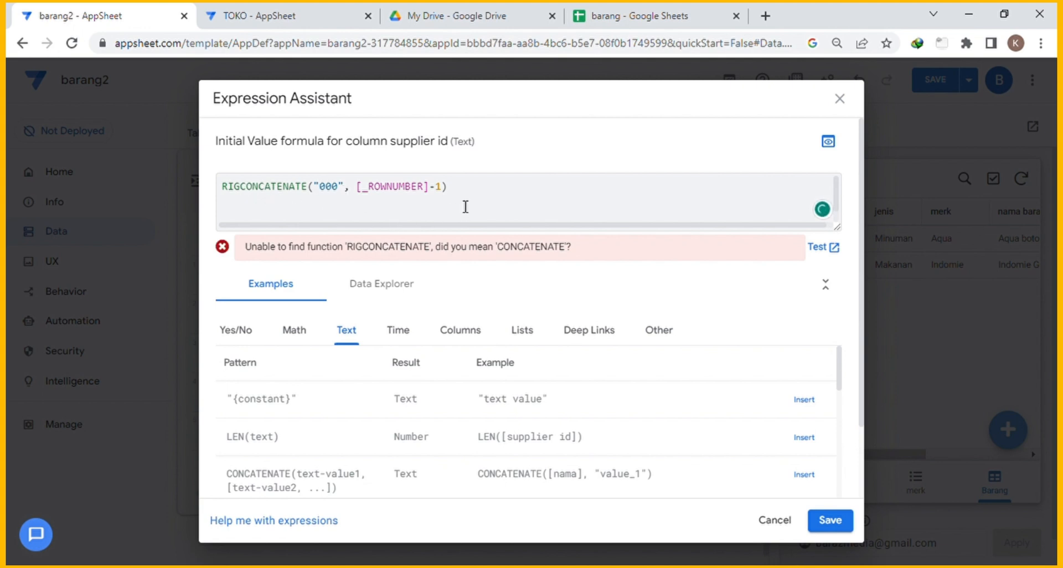
{"action": "type", "text": "HT("}
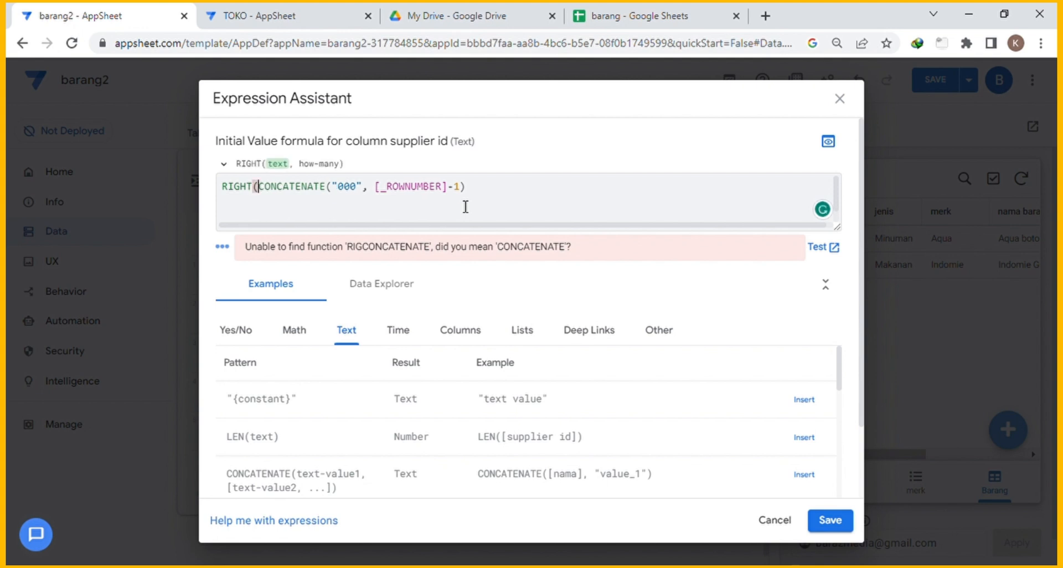
{"action": "left_click", "coordinate": [491, 193]}
{"action": "type", "text": ","}
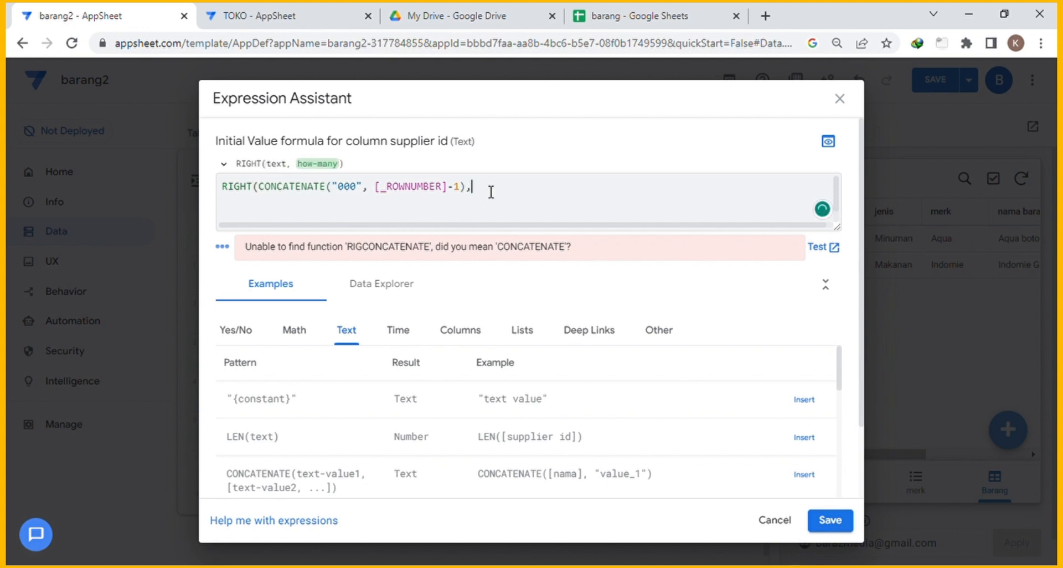
{"action": "type", "text": "3)"}
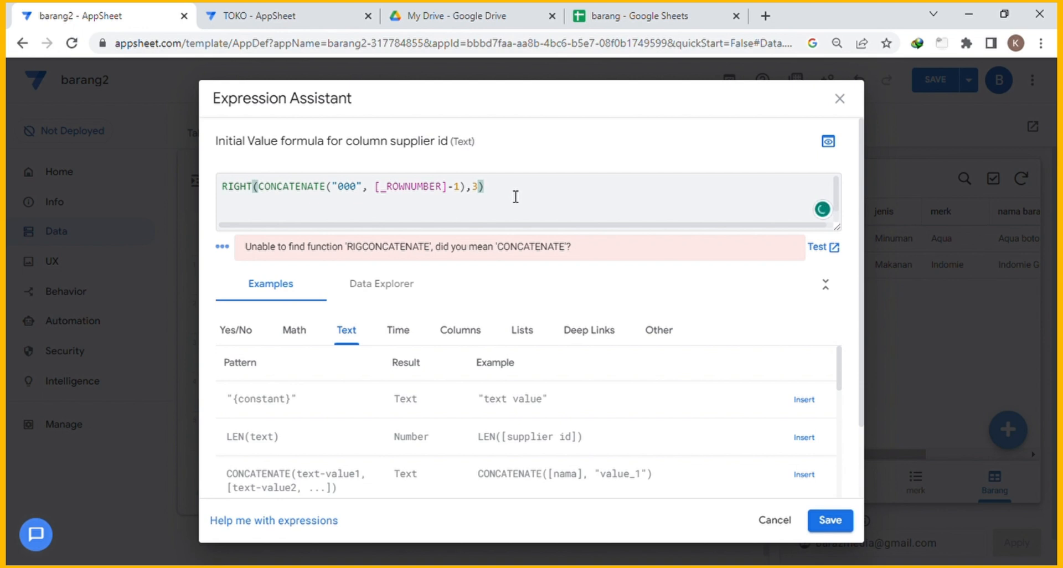
{"action": "left_click", "coordinate": [223, 192]}
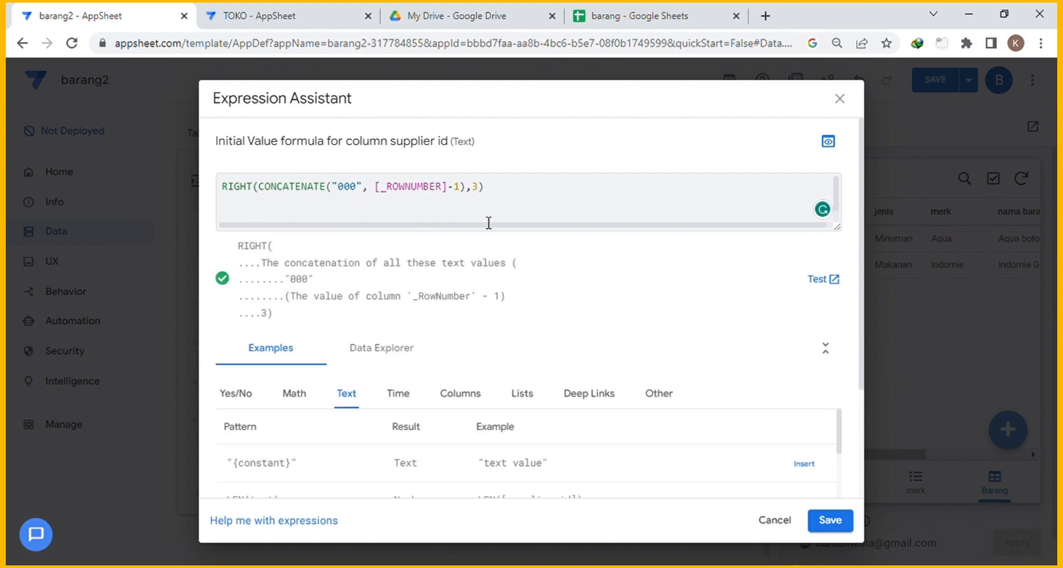
{"action": "type", "text": "\"\""}
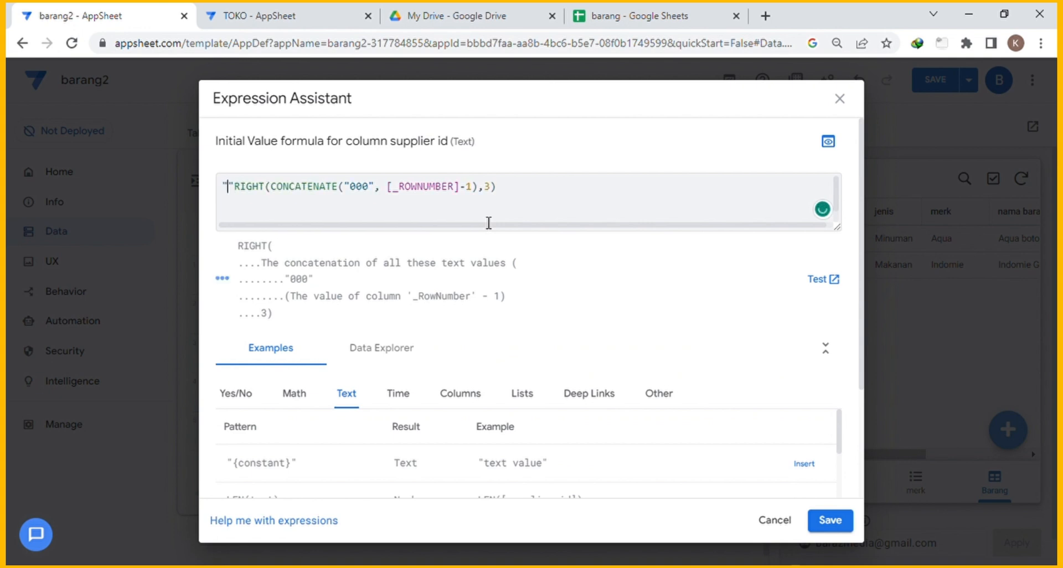
{"action": "type", "text": "SUP"}
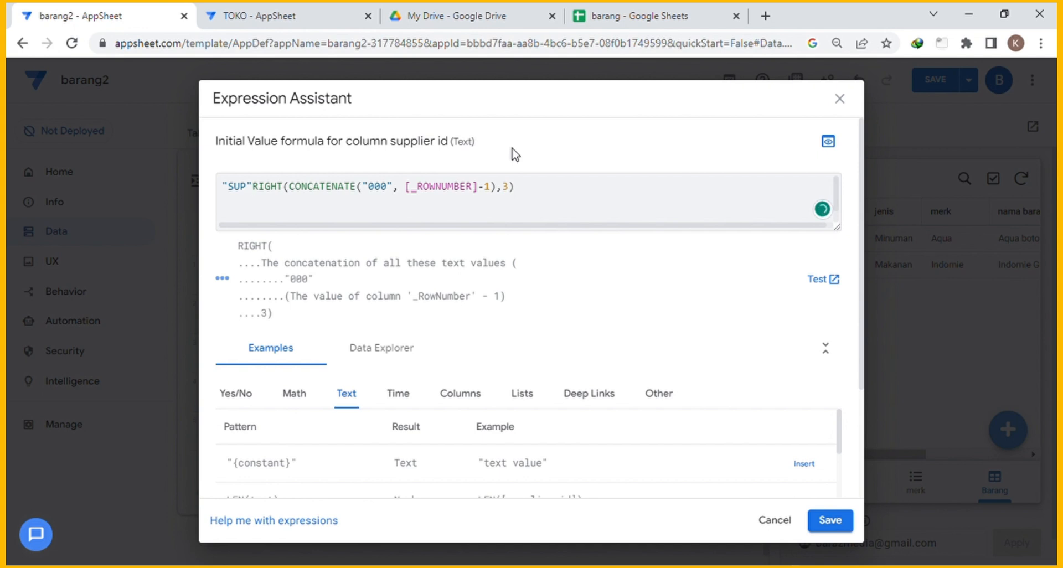
{"action": "type", "text": "&"}
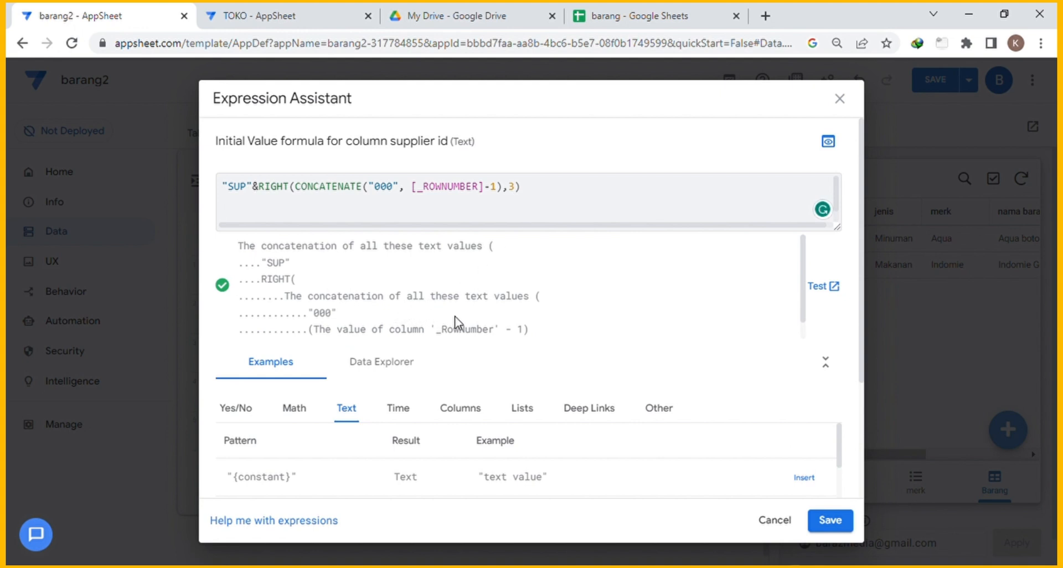
{"action": "left_click", "coordinate": [830, 521]}
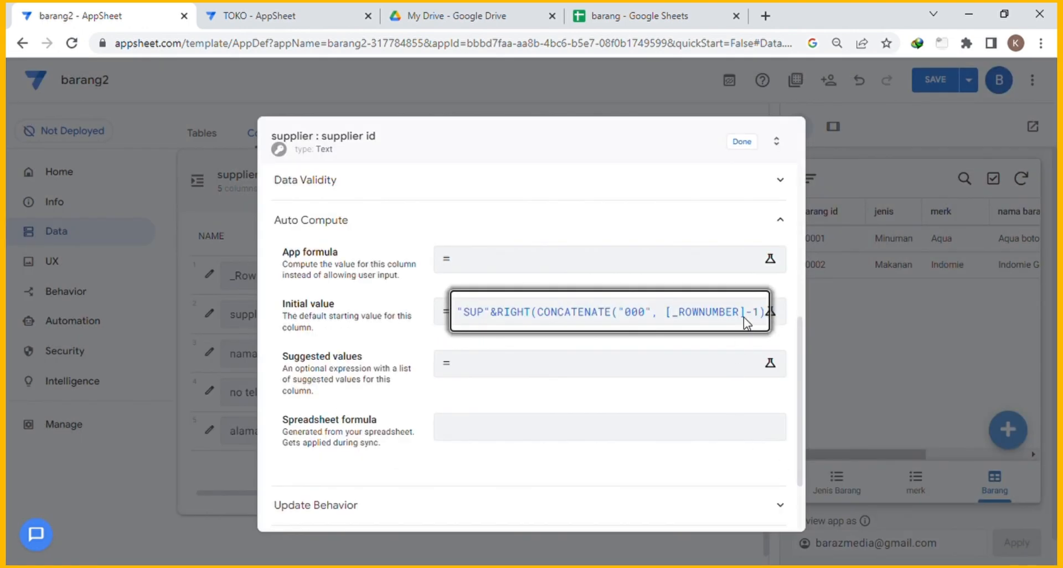
Close the supplier id column editor and collapse the supplier column list.
{"action": "left_click", "coordinate": [744, 151]}
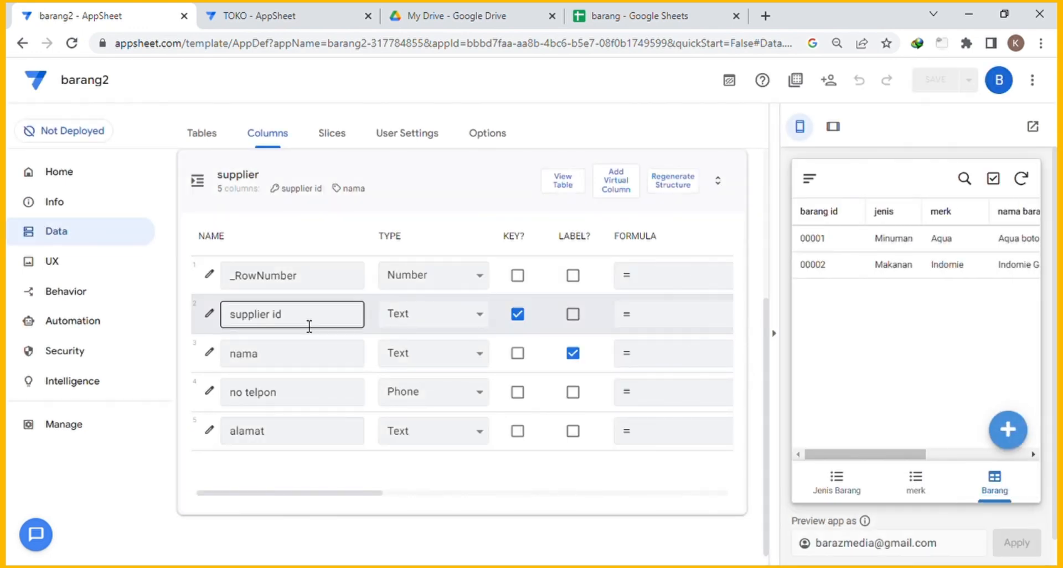
{"action": "left_click", "coordinate": [375, 176]}
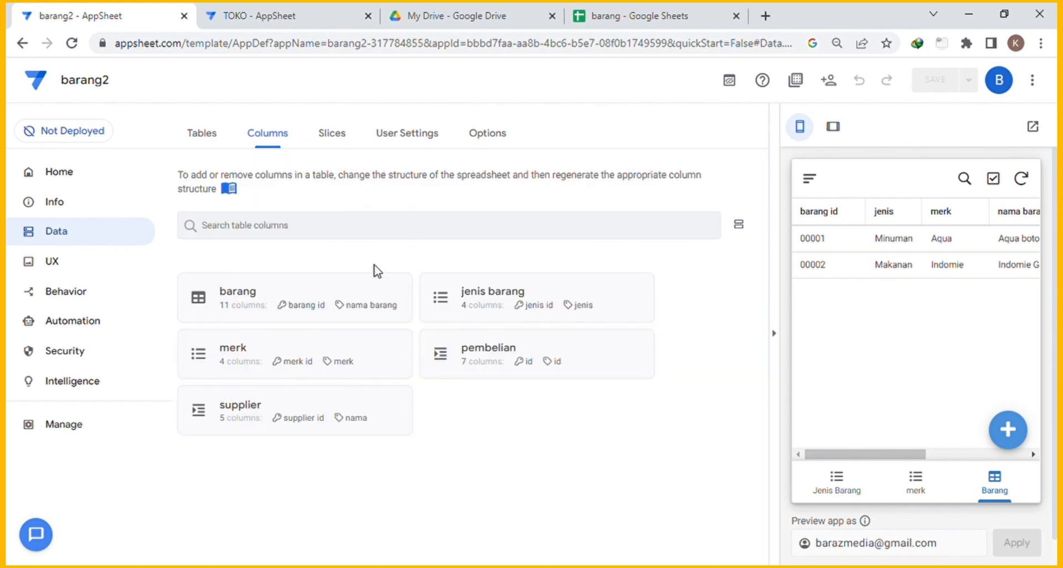
In the Views settings, add a suggested new view and look over the view list.
{"action": "left_click", "coordinate": [53, 266]}
{"action": "left_click", "coordinate": [223, 231]}
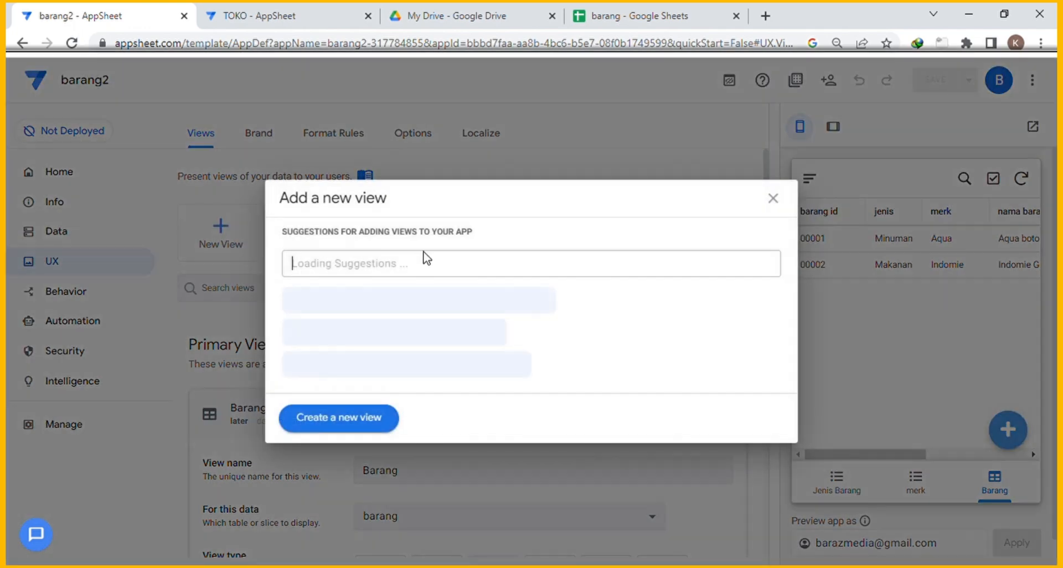
{"action": "left_click", "coordinate": [421, 364]}
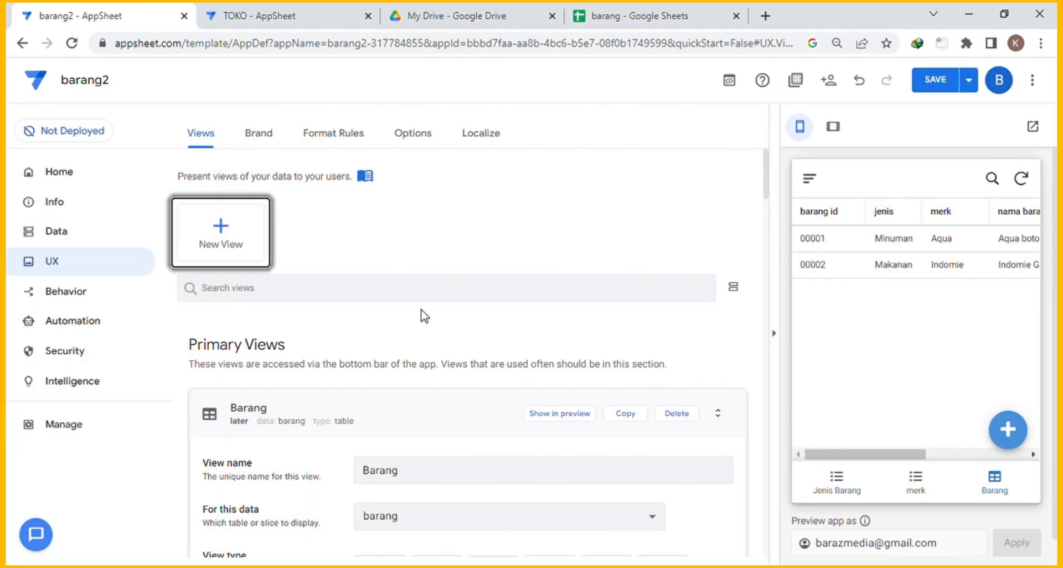
{"action": "scroll", "coordinate": [457, 314], "scroll_direction": "down", "scroll_amount": 5}
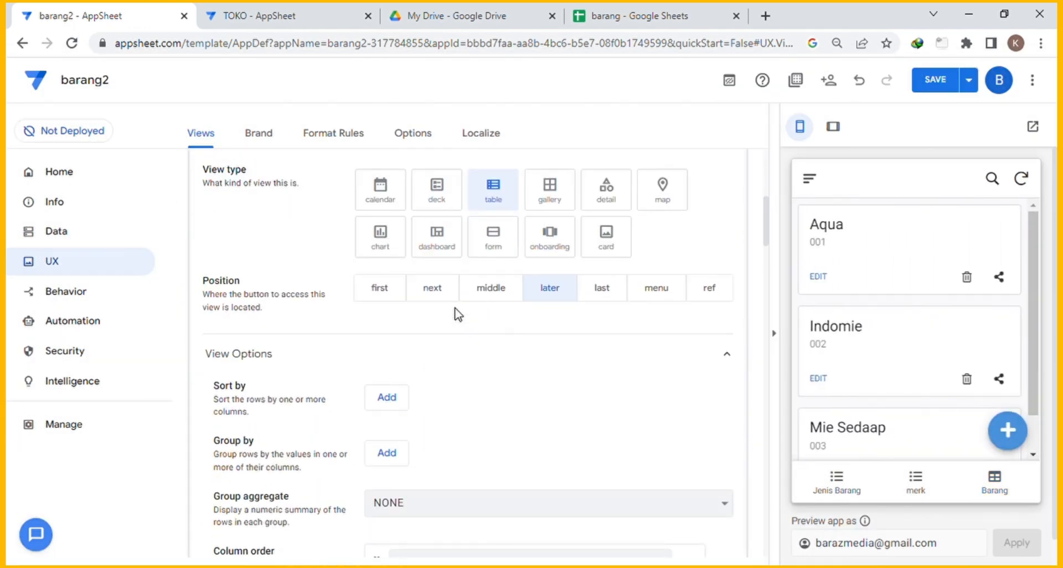
{"action": "scroll", "coordinate": [457, 314], "scroll_direction": "up", "scroll_amount": 6}
{"action": "scroll", "coordinate": [457, 314], "scroll_direction": "down", "scroll_amount": 2}
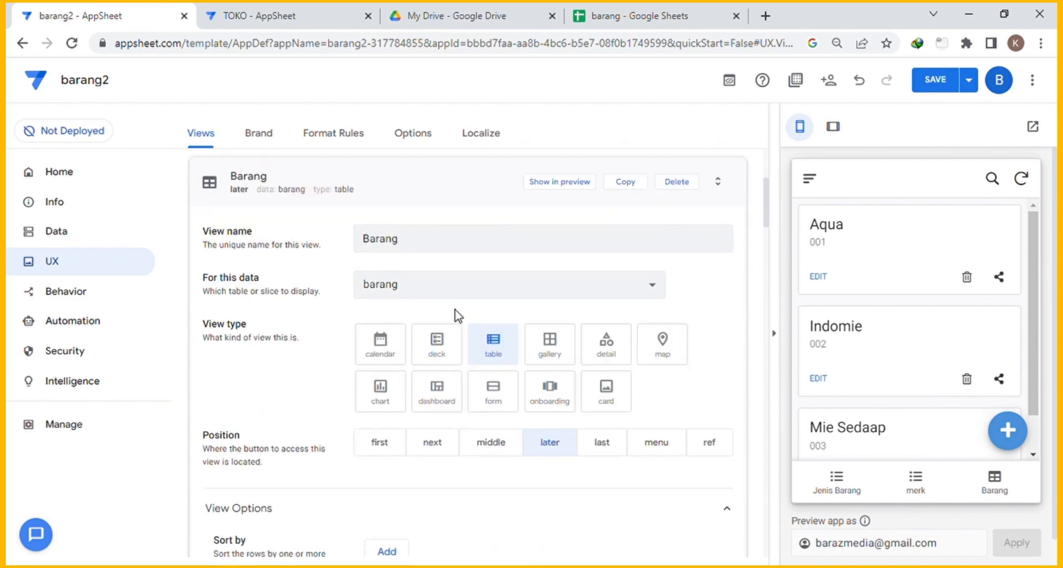
{"action": "scroll", "coordinate": [458, 316], "scroll_direction": "up", "scroll_amount": 5}
{"action": "scroll", "coordinate": [457, 315], "scroll_direction": "down", "scroll_amount": 10}
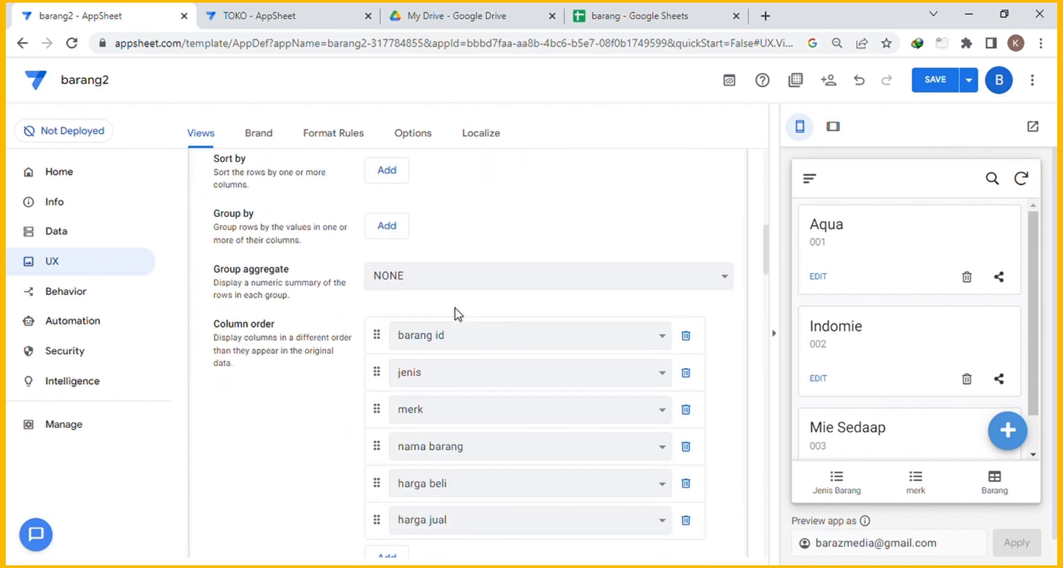
{"action": "scroll", "coordinate": [457, 314], "scroll_direction": "down", "scroll_amount": 5}
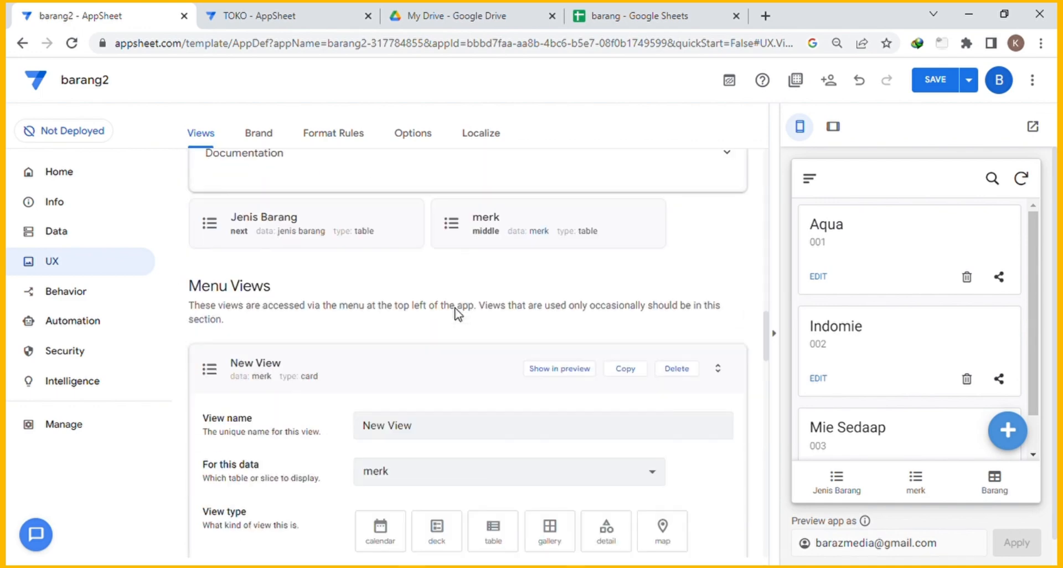
{"action": "scroll", "coordinate": [462, 314], "scroll_direction": "down", "scroll_amount": 10}
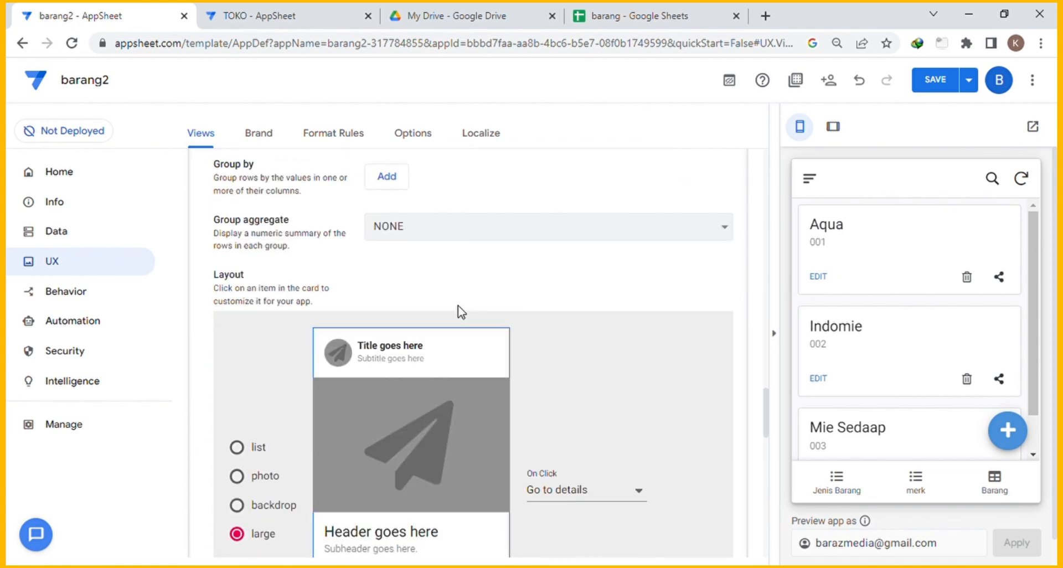
{"action": "scroll", "coordinate": [467, 314], "scroll_direction": "up", "scroll_amount": 20}
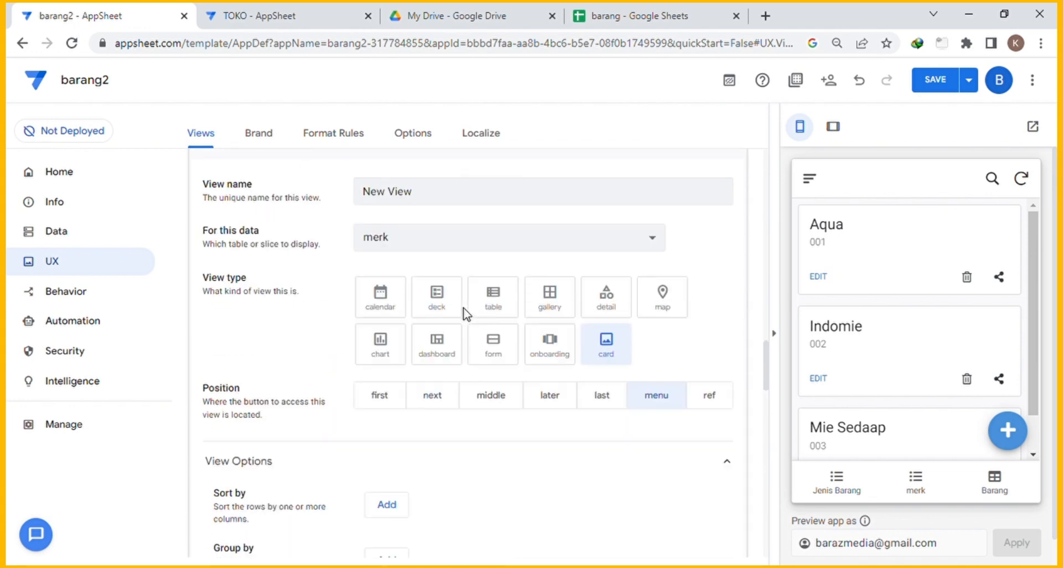
{"action": "scroll", "coordinate": [467, 314], "scroll_direction": "up", "scroll_amount": 5}
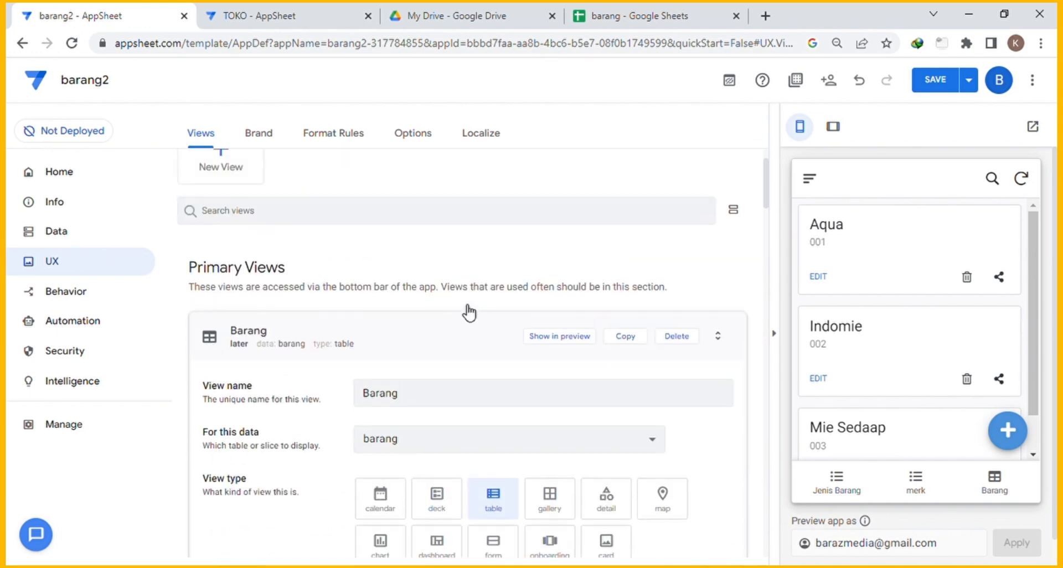
{"action": "scroll", "coordinate": [465, 309], "scroll_direction": "up", "scroll_amount": 3}
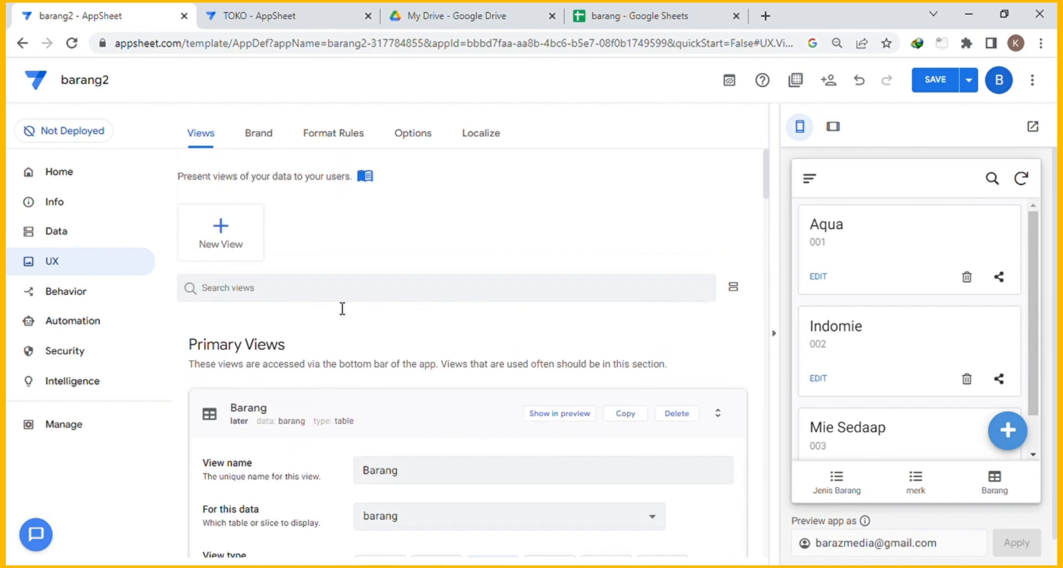
Create New View 2, confirm it in the preview's menu, and collapse the Barang view card.
{"action": "left_click", "coordinate": [219, 232]}
{"action": "left_click", "coordinate": [374, 418]}
{"action": "scroll", "coordinate": [597, 387], "scroll_direction": "down", "scroll_amount": 3}
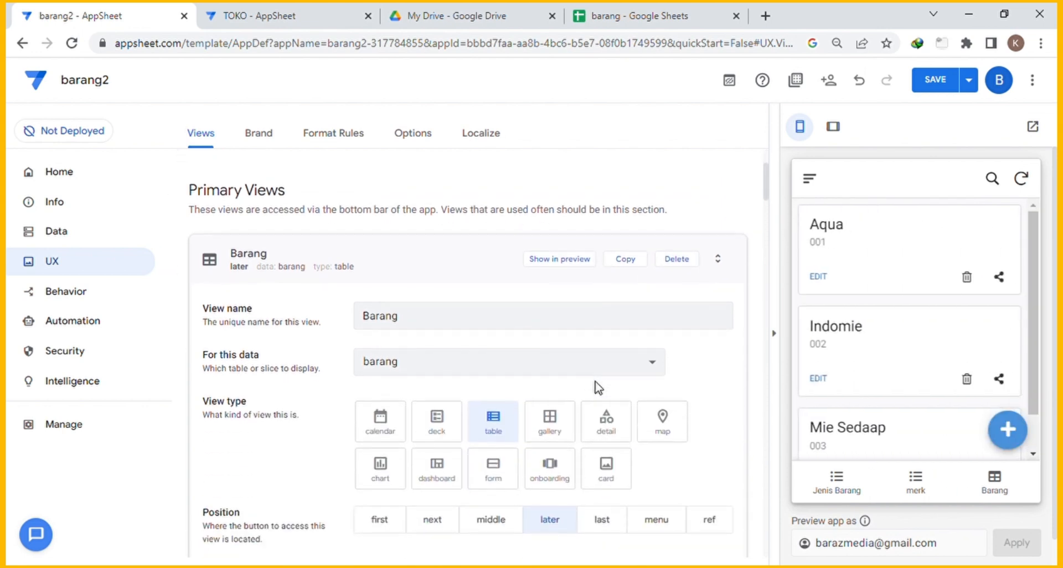
{"action": "left_click", "coordinate": [810, 178]}
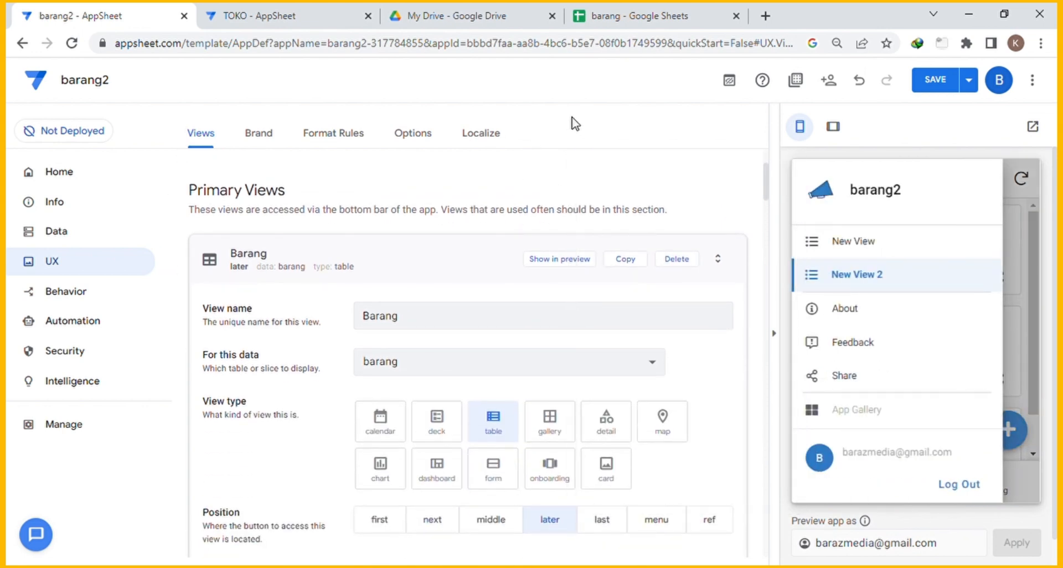
{"action": "left_click", "coordinate": [341, 259]}
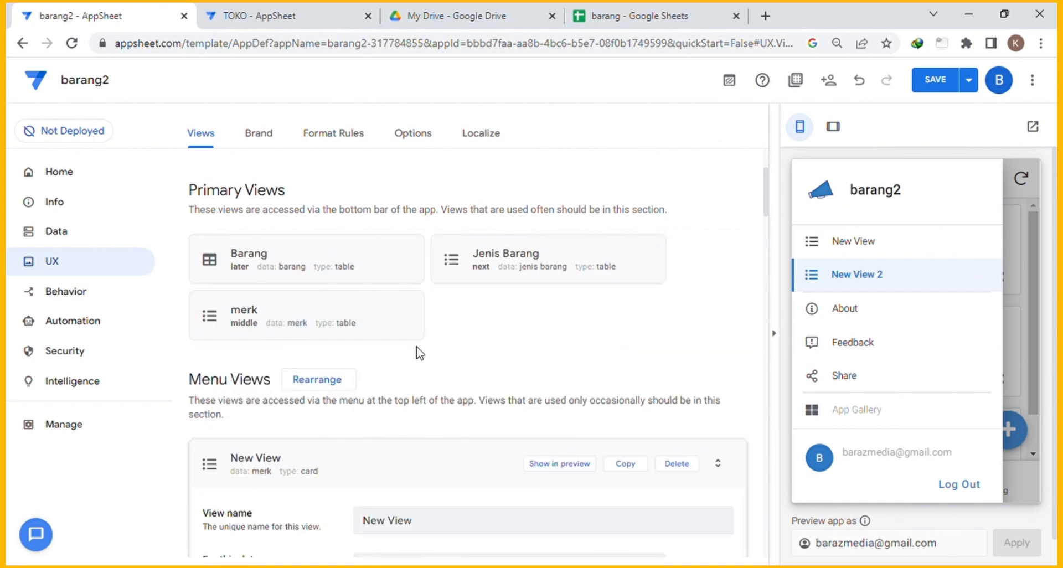
{"action": "scroll", "coordinate": [437, 371], "scroll_direction": "down", "scroll_amount": 1}
Rename the new view to Supplier and have it show the supplier table.
{"action": "scroll", "coordinate": [441, 372], "scroll_direction": "down", "scroll_amount": 3}
{"action": "triple_click", "coordinate": [450, 371]}
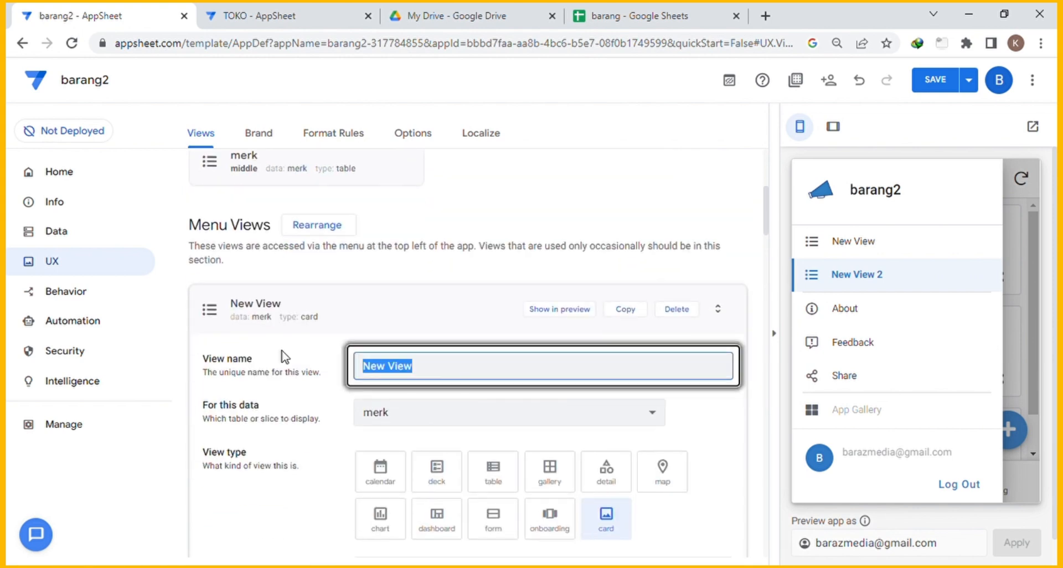
{"action": "type", "text": "Supplier"}
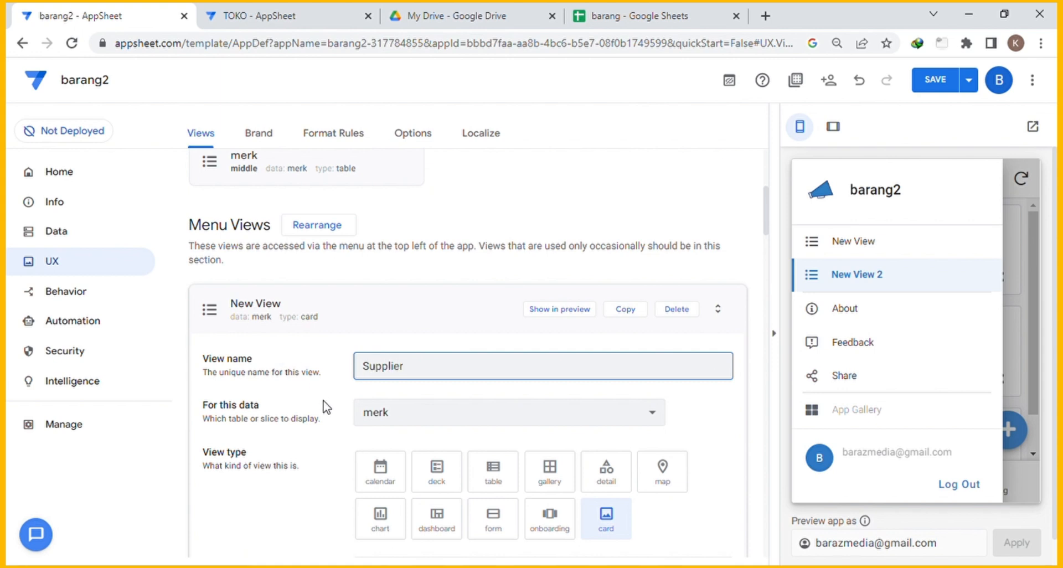
{"action": "left_click", "coordinate": [415, 422]}
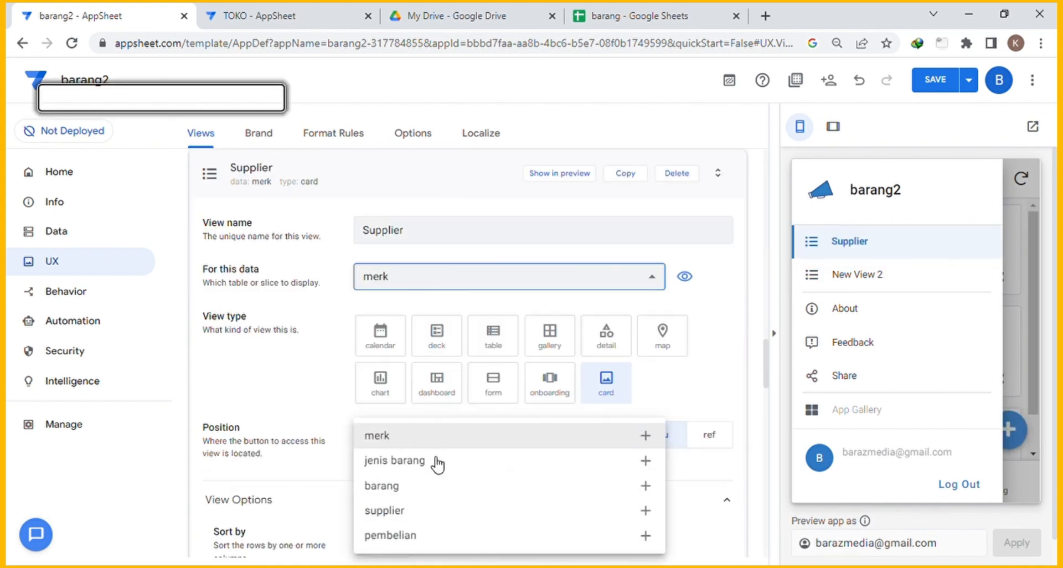
{"action": "left_click", "coordinate": [395, 510]}
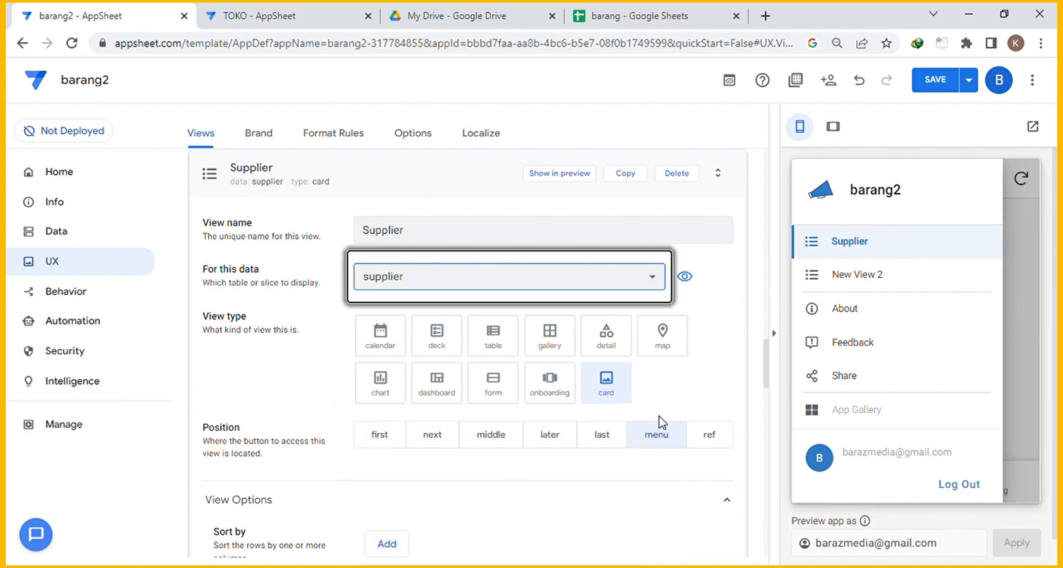
Make the Supplier view a table type positioned first in the bottom navigation.
{"action": "scroll", "coordinate": [546, 363], "scroll_direction": "down", "scroll_amount": 4}
{"action": "scroll", "coordinate": [560, 344], "scroll_direction": "up", "scroll_amount": 4}
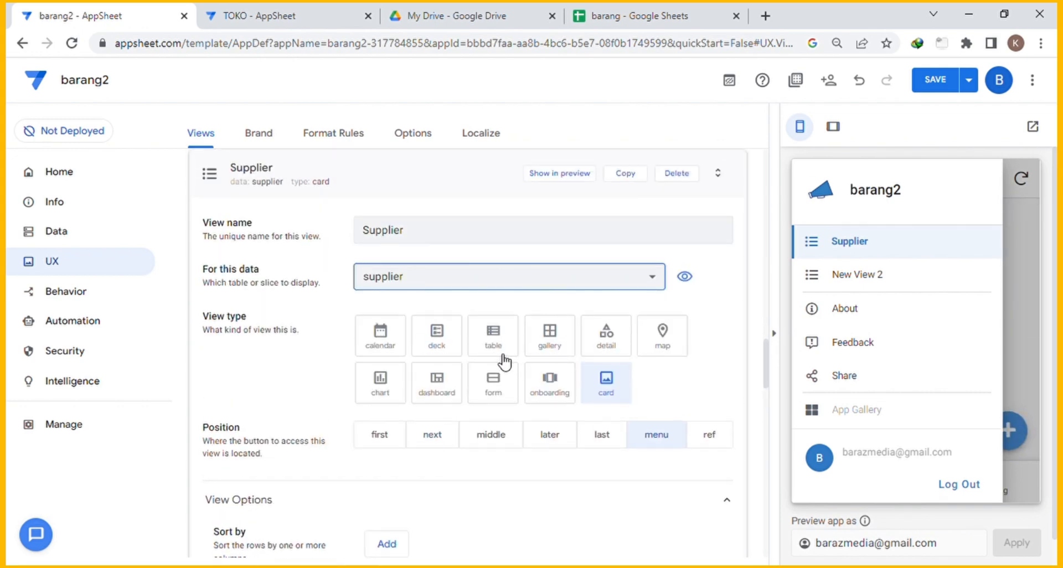
{"action": "left_click", "coordinate": [499, 348]}
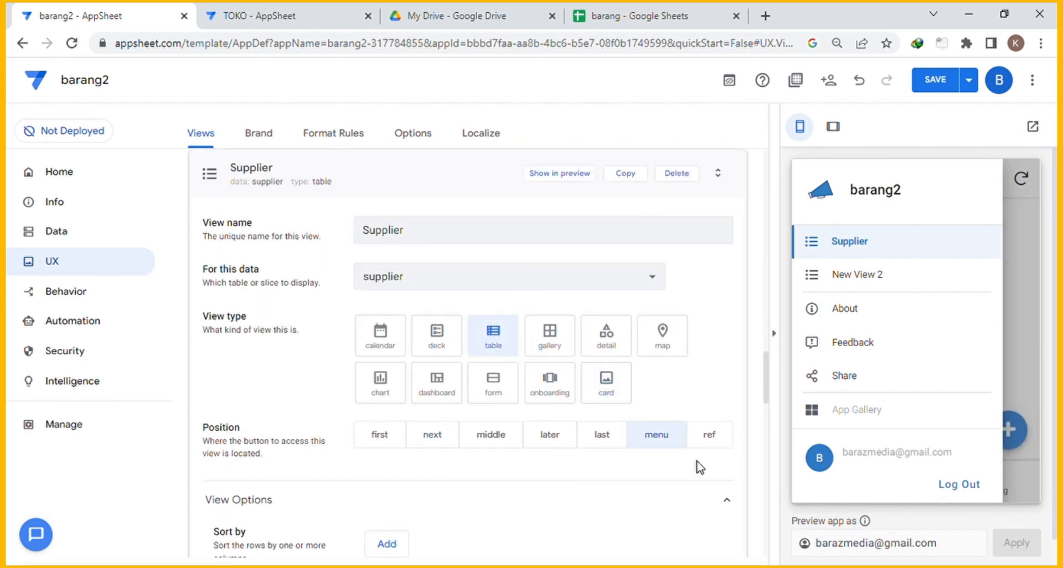
{"action": "scroll", "coordinate": [699, 468], "scroll_direction": "down", "scroll_amount": 1}
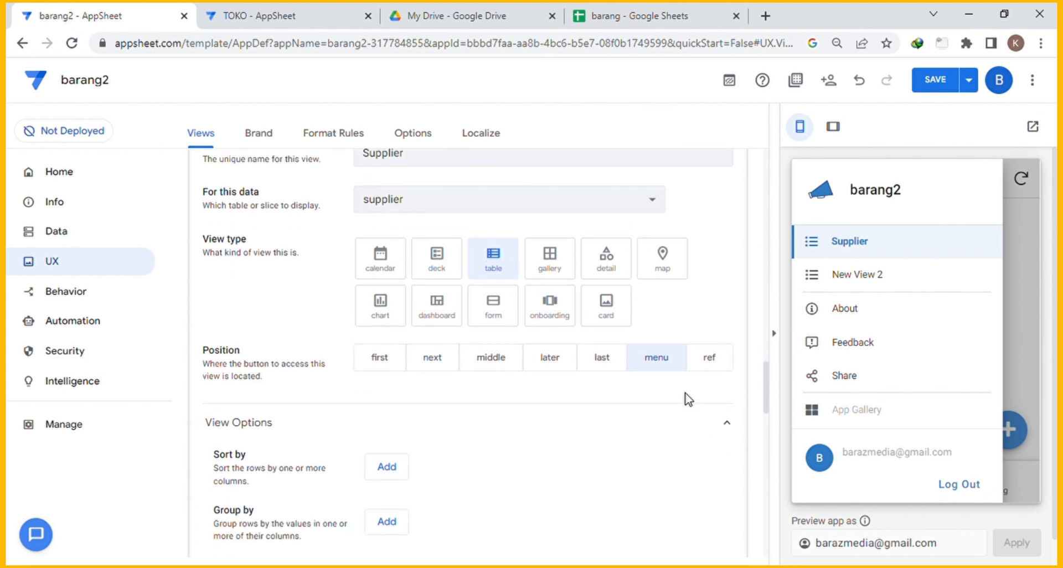
{"action": "left_click", "coordinate": [380, 359]}
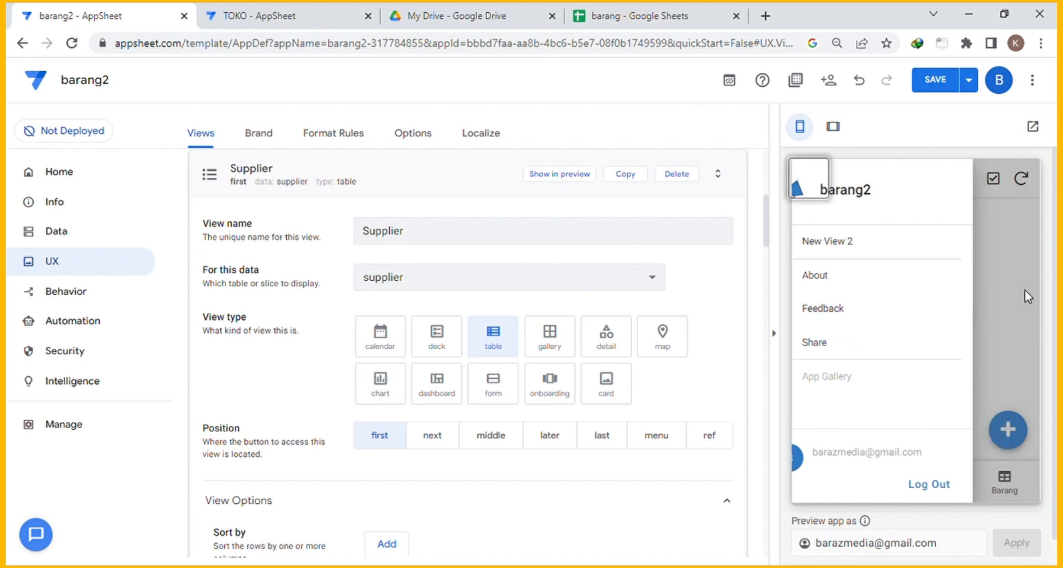
{"action": "scroll", "coordinate": [558, 380], "scroll_direction": "down", "scroll_amount": 2}
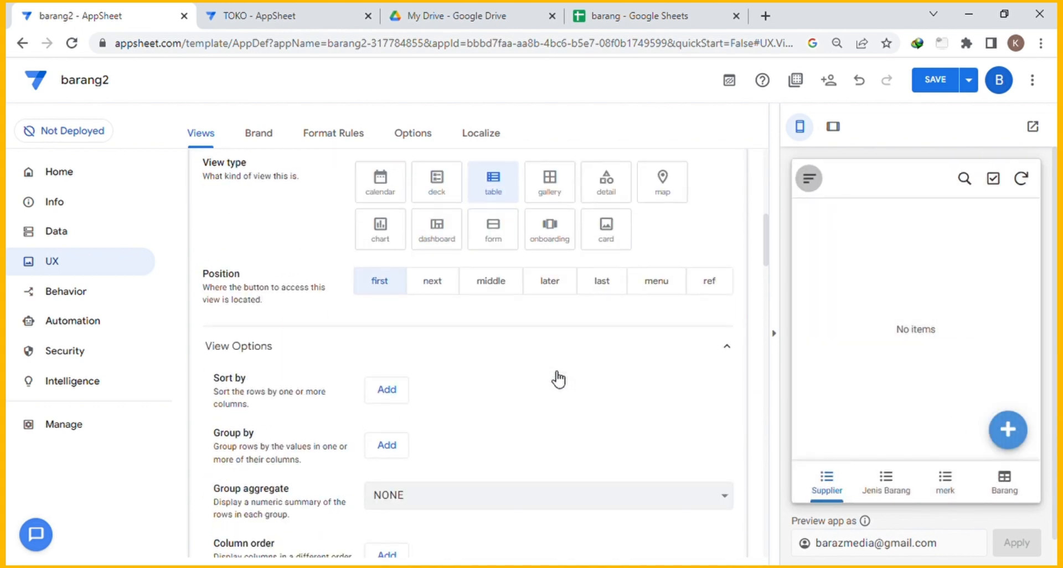
{"action": "scroll", "coordinate": [558, 380], "scroll_direction": "up", "scroll_amount": 3}
{"action": "scroll", "coordinate": [441, 368], "scroll_direction": "down", "scroll_amount": 2}
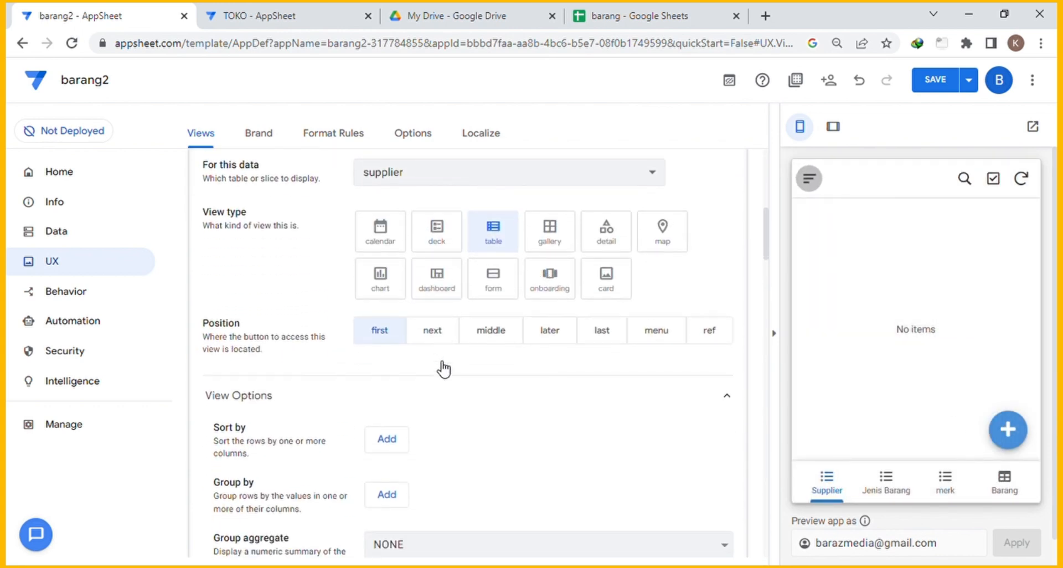
{"action": "scroll", "coordinate": [443, 368], "scroll_direction": "down", "scroll_amount": 5}
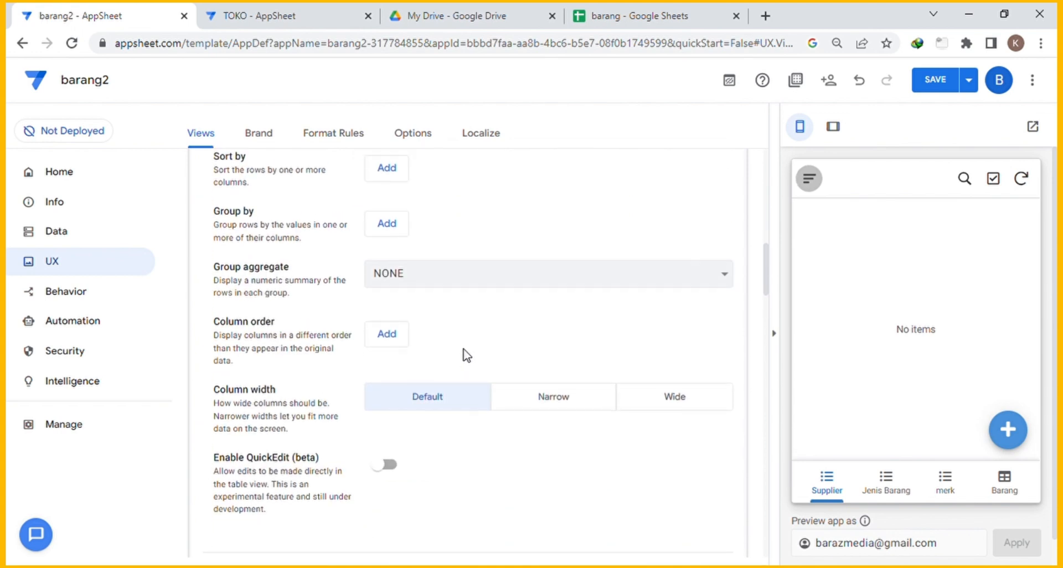
{"action": "scroll", "coordinate": [464, 351], "scroll_direction": "up", "scroll_amount": 1}
{"action": "scroll", "coordinate": [457, 359], "scroll_direction": "down", "scroll_amount": 1}
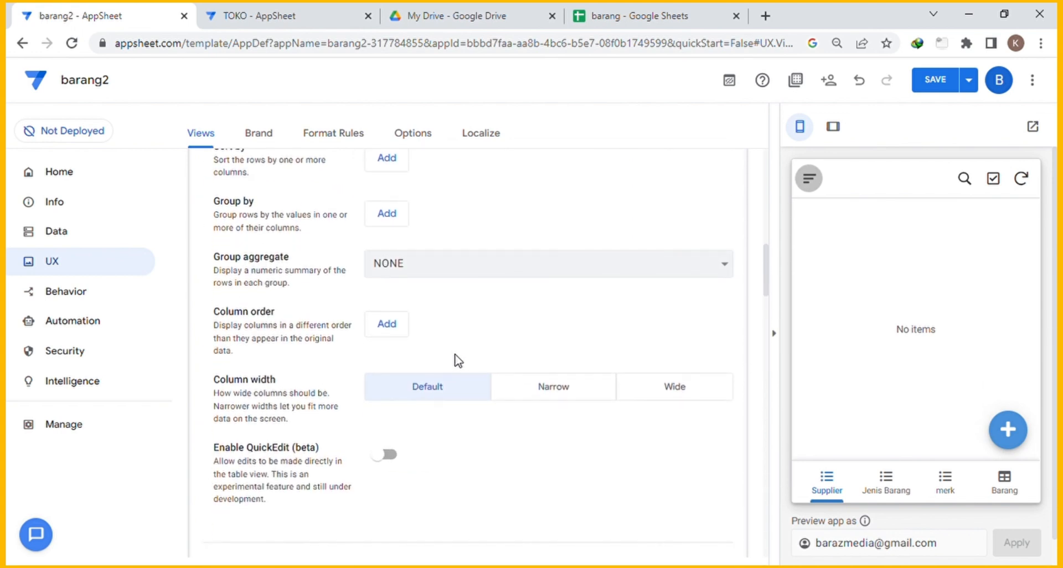
Order the Supplier view's columns as supplier id, nama, no telpon, then alamat.
{"action": "left_click", "coordinate": [387, 323]}
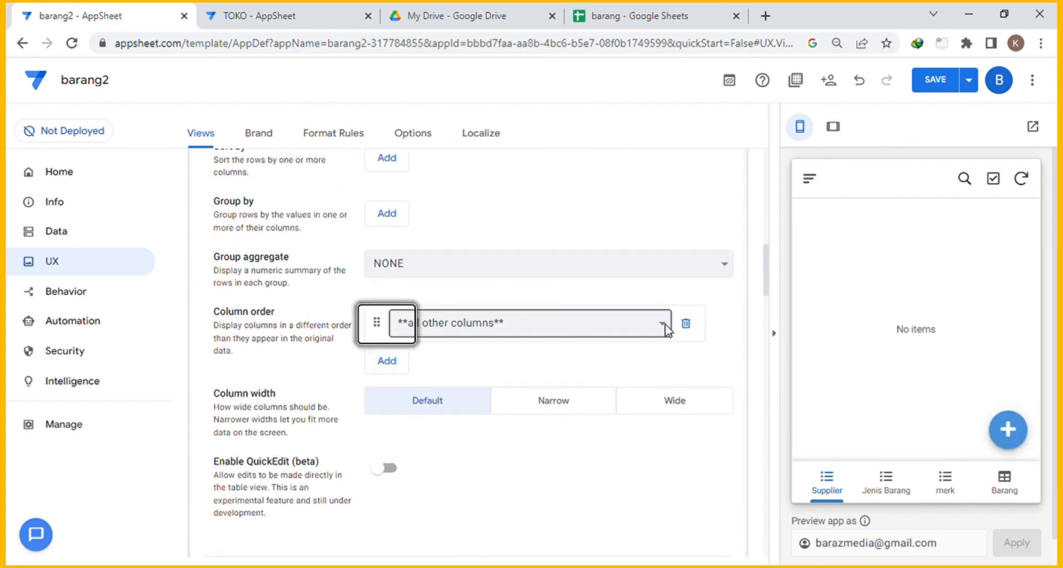
{"action": "left_click", "coordinate": [489, 376]}
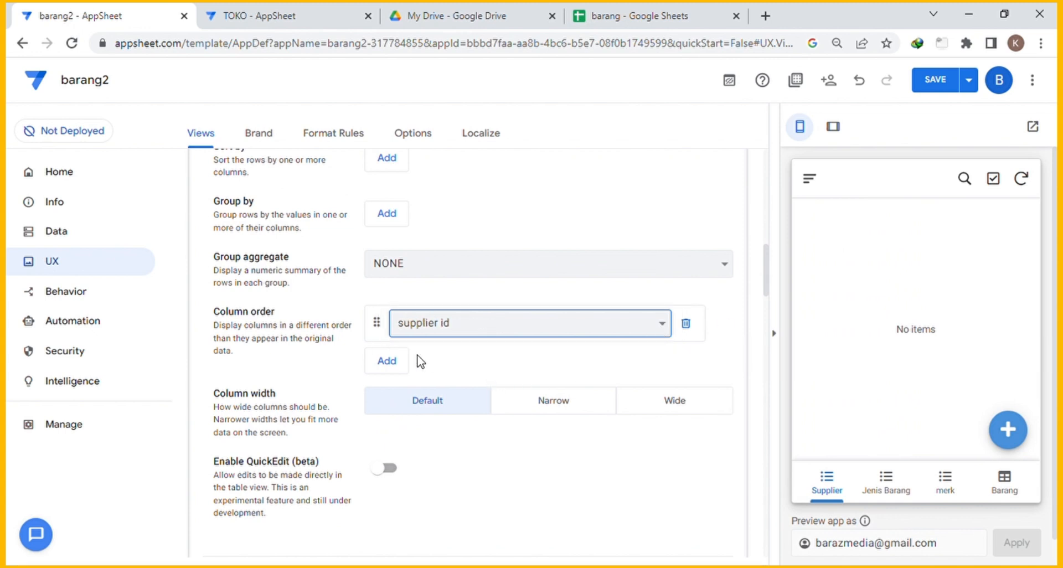
{"action": "left_click", "coordinate": [406, 359]}
{"action": "left_click", "coordinate": [649, 367]}
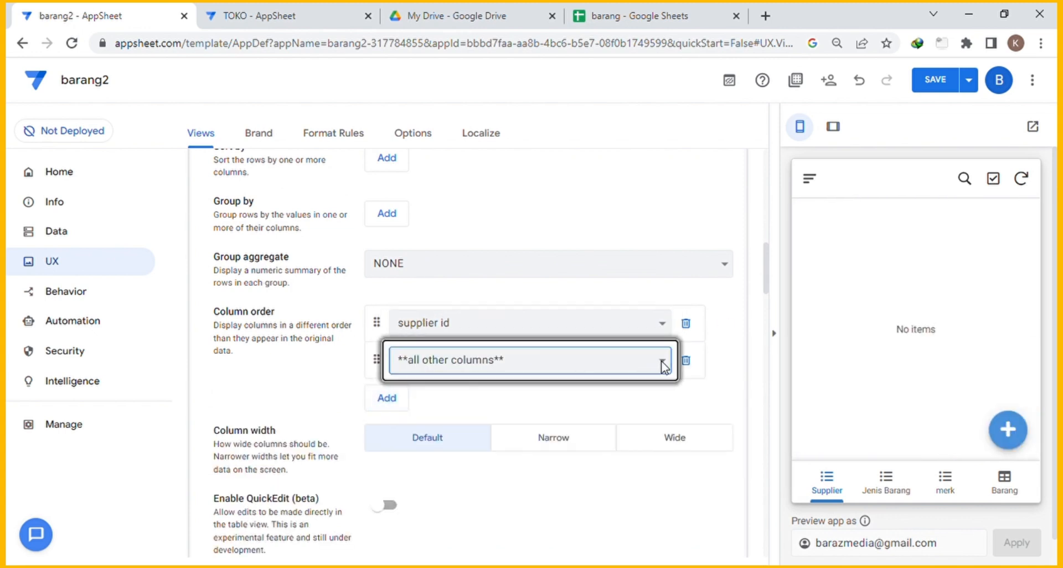
{"action": "left_click", "coordinate": [503, 410]}
{"action": "left_click", "coordinate": [407, 398]}
{"action": "left_click", "coordinate": [662, 403]}
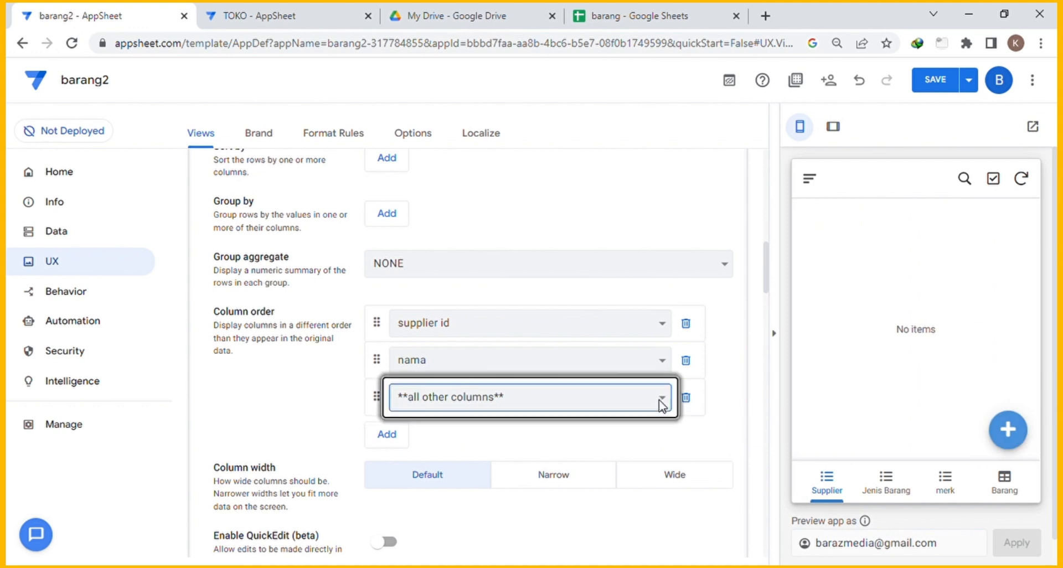
{"action": "left_click", "coordinate": [455, 450]}
{"action": "left_click", "coordinate": [387, 434]}
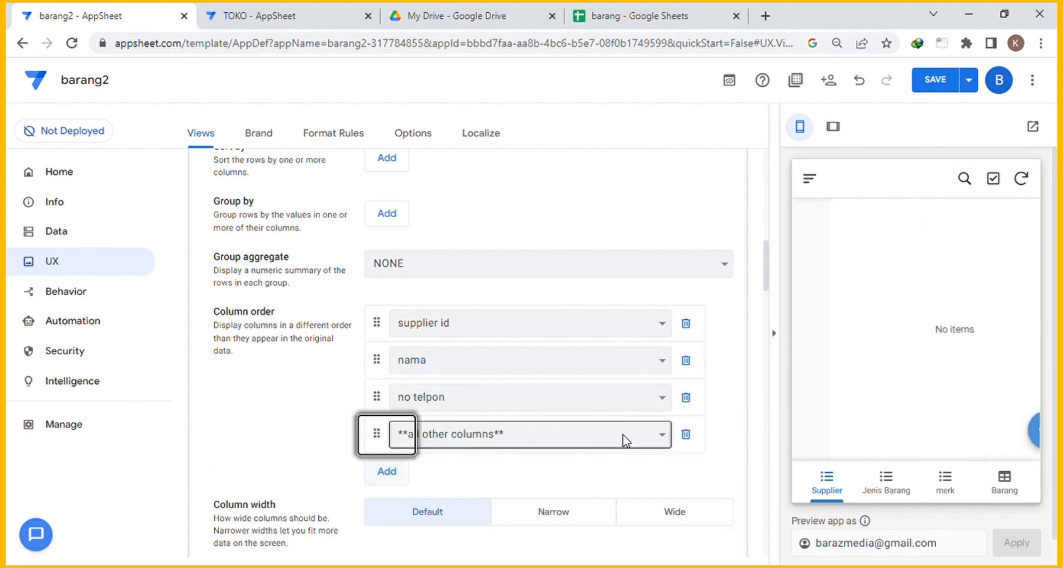
{"action": "left_click", "coordinate": [432, 483]}
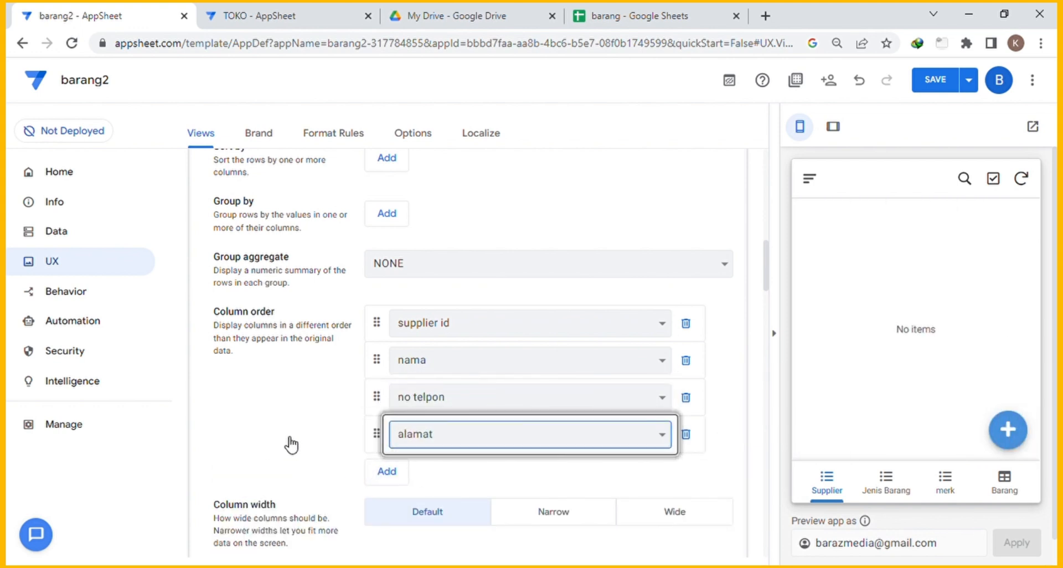
{"action": "left_click", "coordinate": [287, 418]}
Set the Supplier view's column width to Narrow.
{"action": "scroll", "coordinate": [519, 504], "scroll_direction": "down", "scroll_amount": 4}
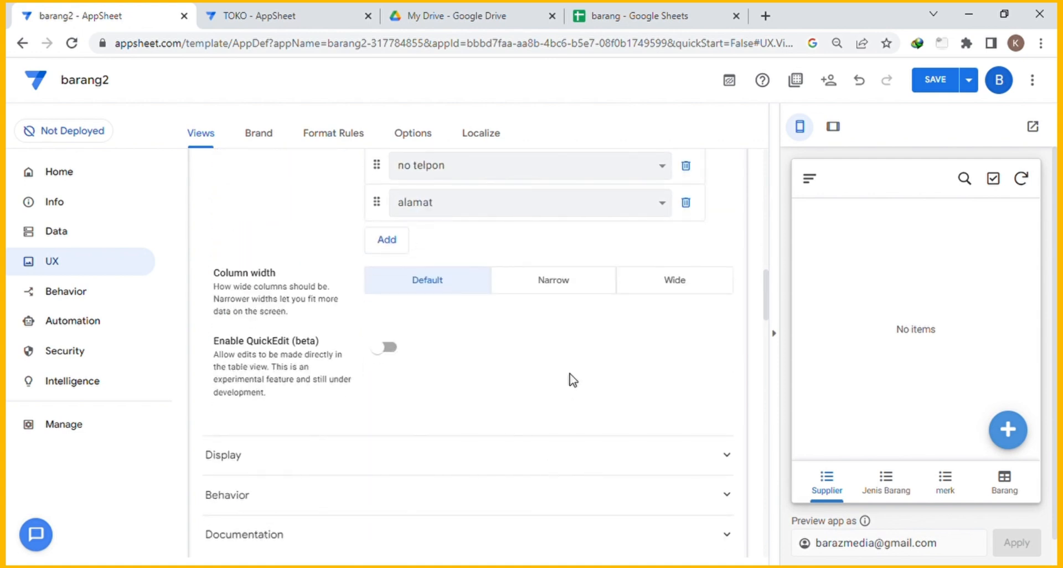
{"action": "left_click", "coordinate": [567, 281]}
{"action": "left_click", "coordinate": [452, 386]}
{"action": "scroll", "coordinate": [480, 401], "scroll_direction": "down", "scroll_amount": 1}
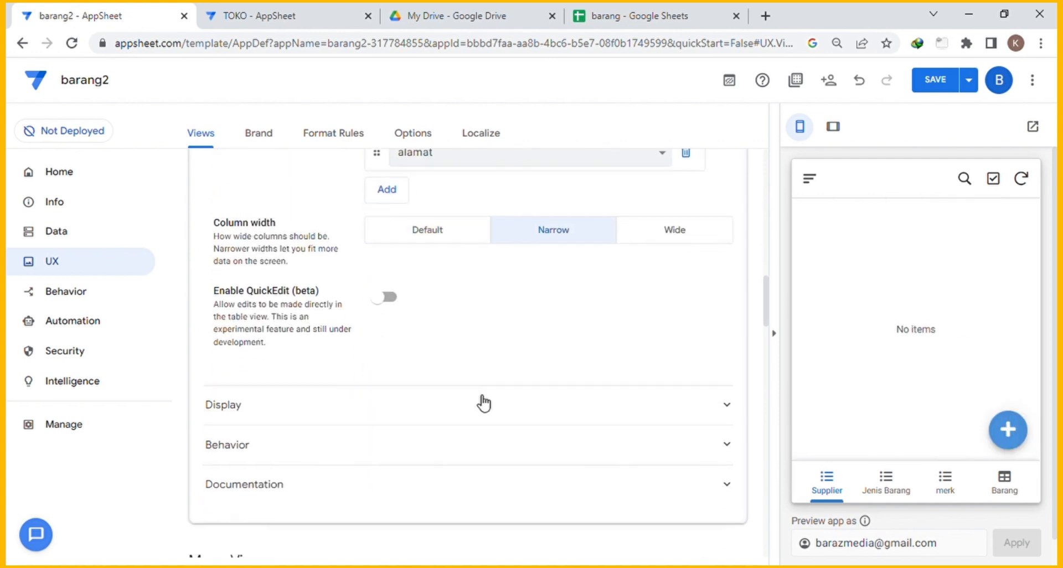
Choose the truck icon from the icon grid for the Supplier view.
{"action": "left_click_drag", "start_coordinate": [230, 378], "coordinate": [237, 378]}
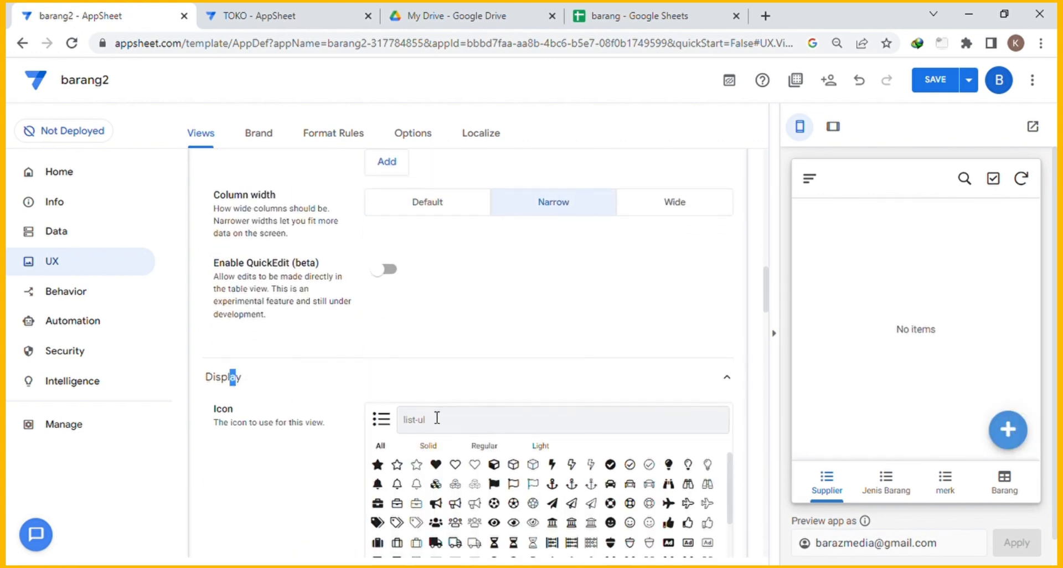
{"action": "scroll", "coordinate": [426, 399], "scroll_direction": "down", "scroll_amount": 3}
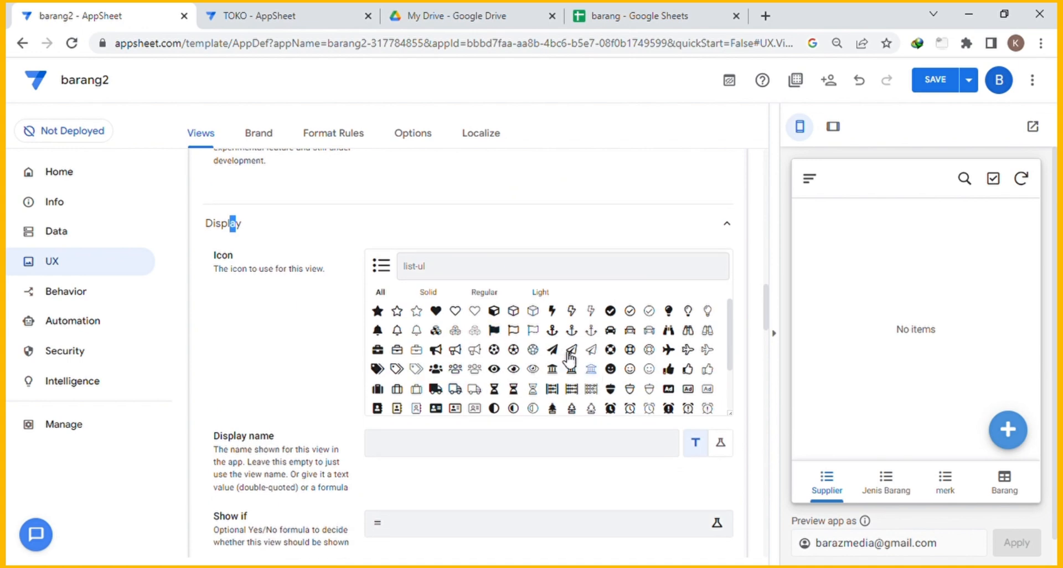
{"action": "left_click", "coordinate": [458, 272]}
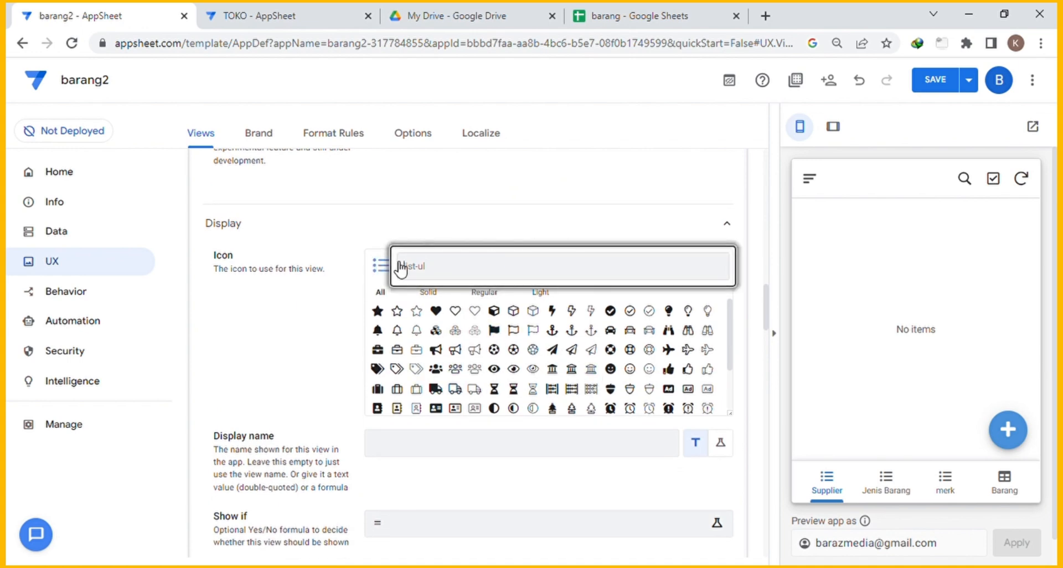
{"action": "type", "text": "supplier"}
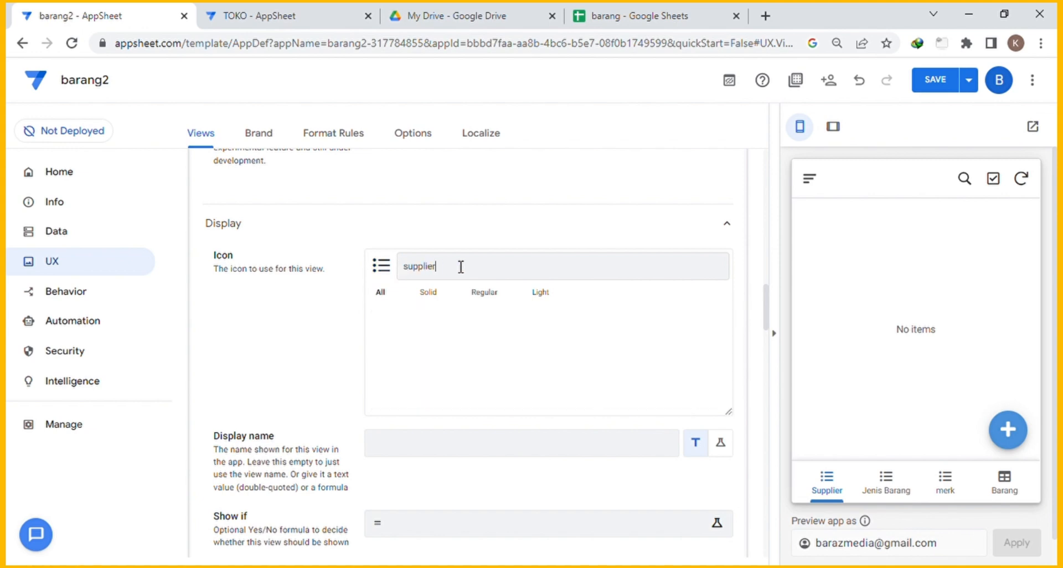
{"action": "key", "text": "BackSpace"}
{"action": "key", "text": "BackSpace"}
{"action": "key", "text": "BackSpace"}
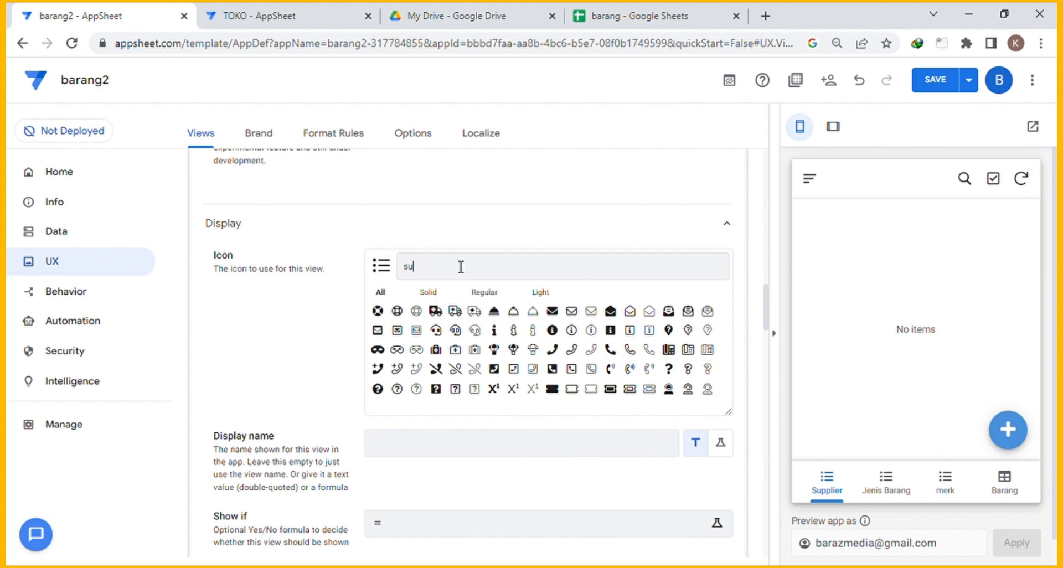
{"action": "key", "text": "BackSpace"}
{"action": "key", "text": "BackSpace"}
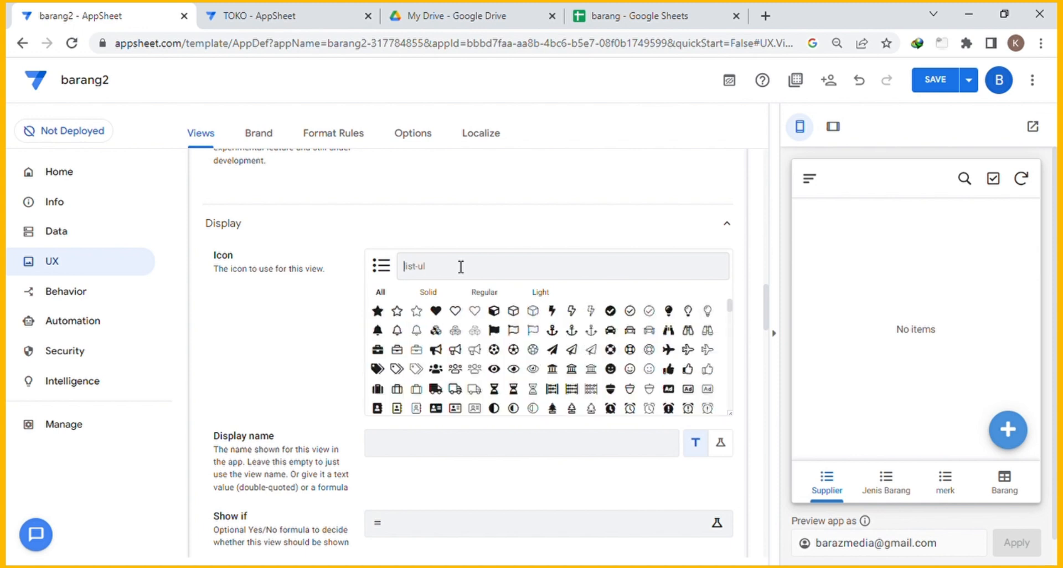
{"action": "left_click", "coordinate": [436, 390]}
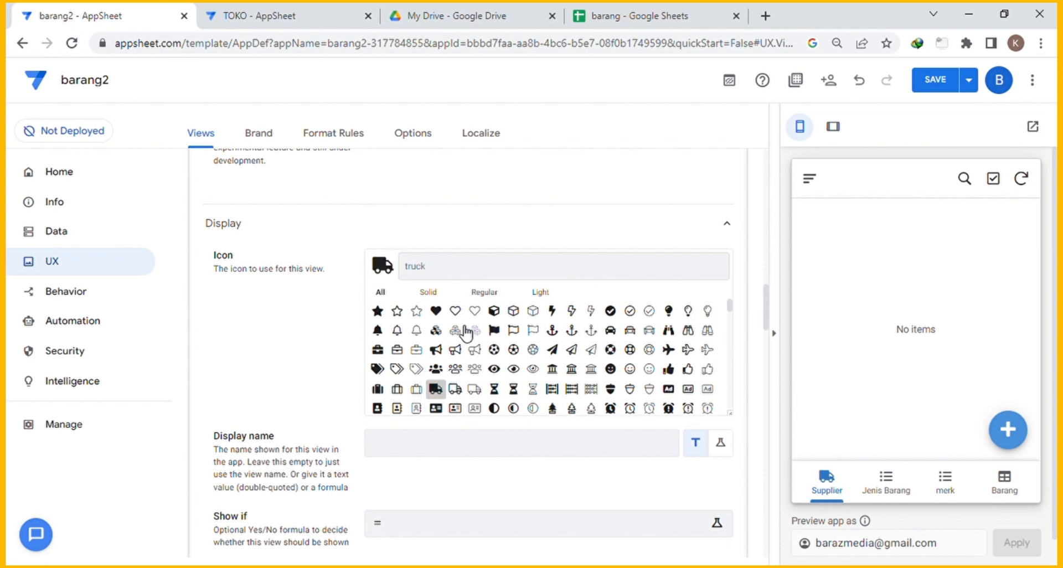
{"action": "scroll", "coordinate": [291, 364], "scroll_direction": "down", "scroll_amount": 1}
{"action": "scroll", "coordinate": [331, 363], "scroll_direction": "down", "scroll_amount": 2}
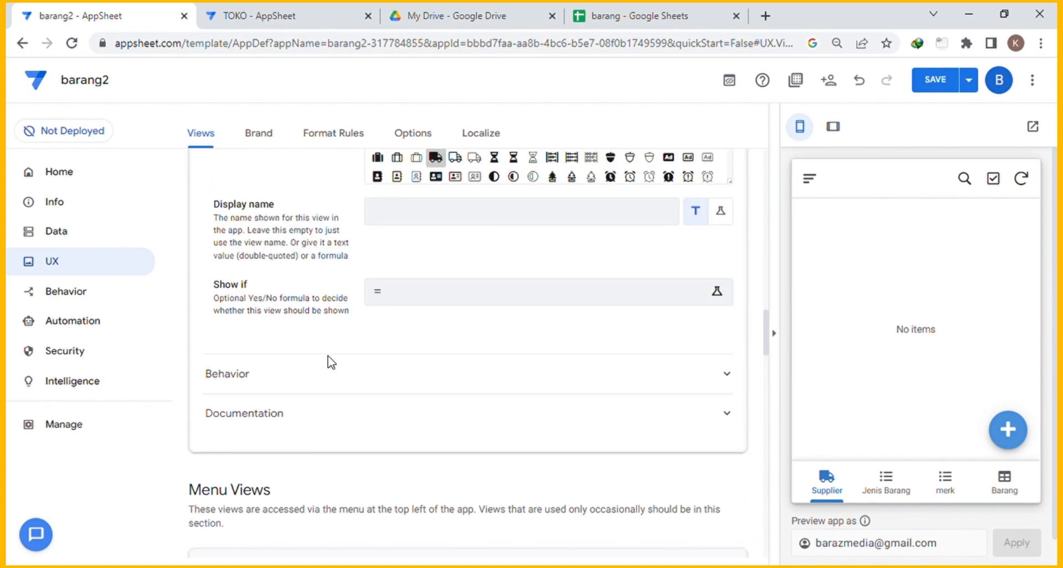
{"action": "scroll", "coordinate": [280, 383], "scroll_direction": "down", "scroll_amount": 1}
{"action": "scroll", "coordinate": [287, 380], "scroll_direction": "up", "scroll_amount": 6}
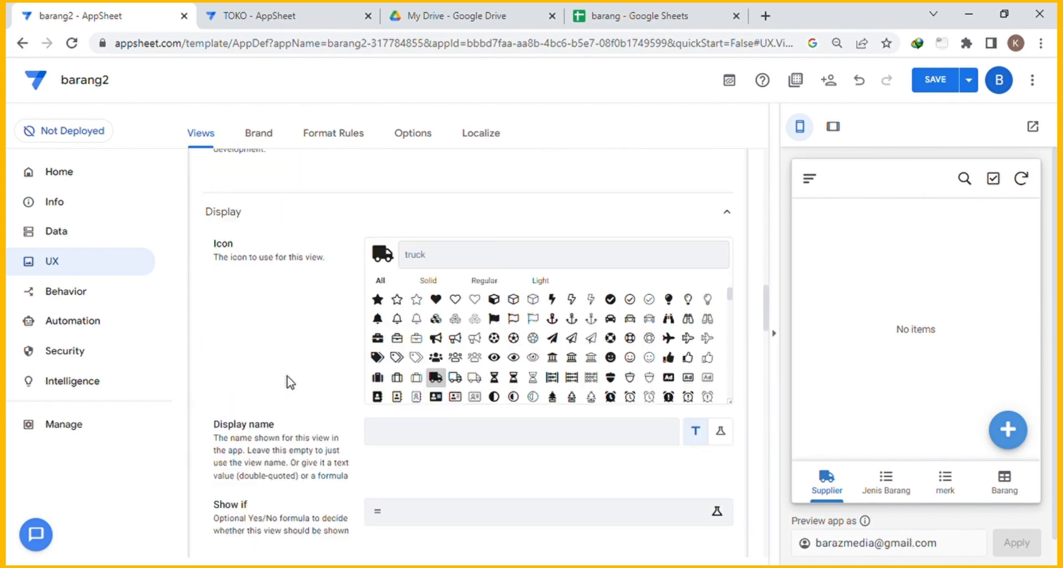
{"action": "scroll", "coordinate": [292, 382], "scroll_direction": "up", "scroll_amount": 6}
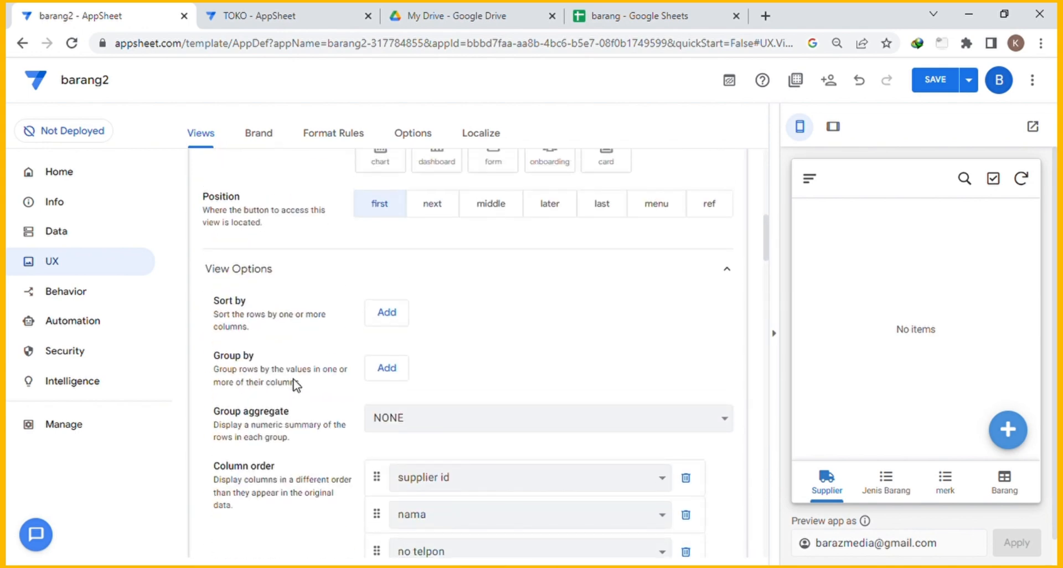
{"action": "scroll", "coordinate": [297, 385], "scroll_direction": "up", "scroll_amount": 2}
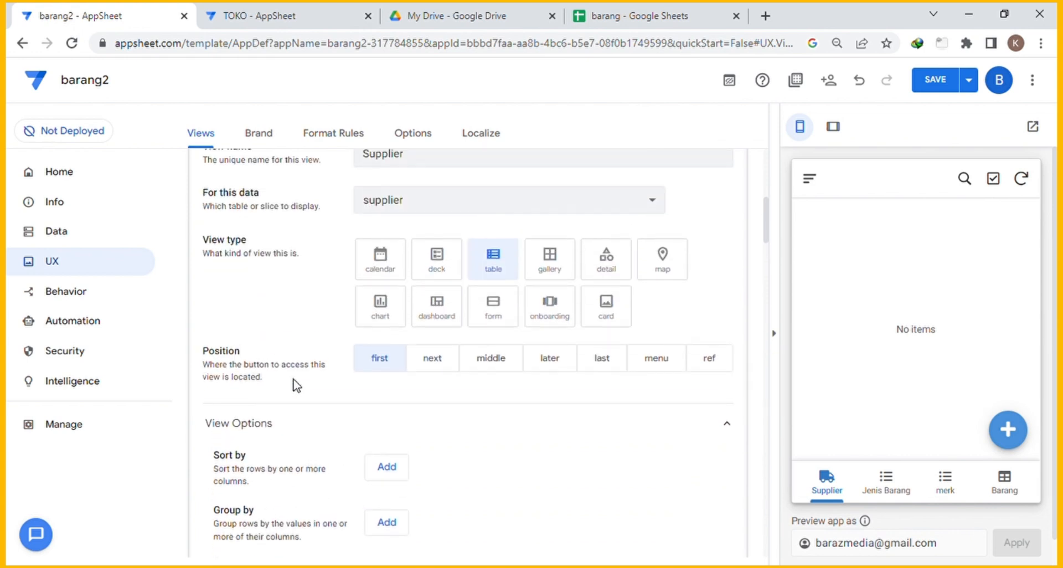
{"action": "scroll", "coordinate": [294, 383], "scroll_direction": "up", "scroll_amount": 1}
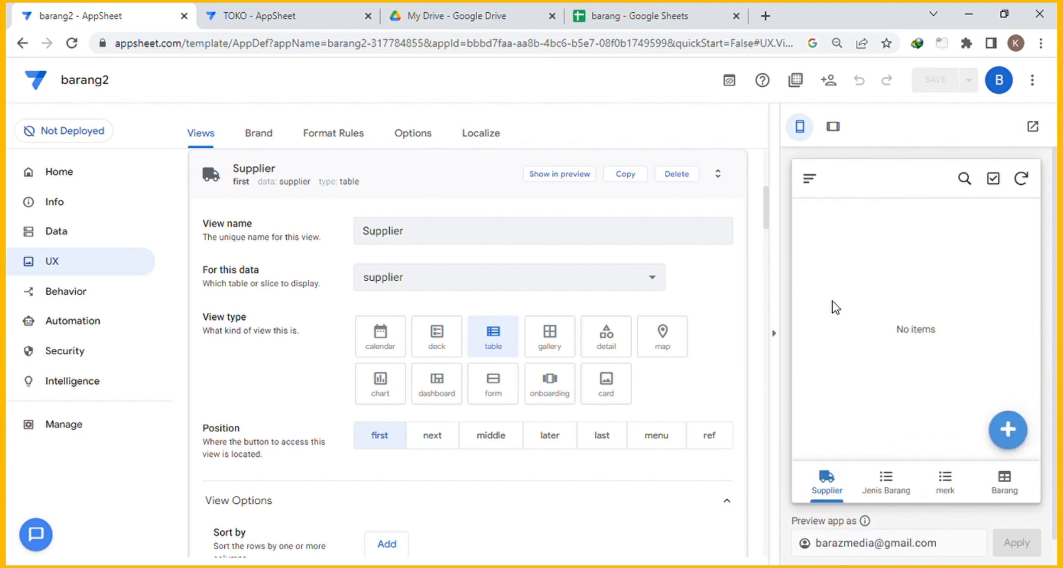
Add supplier SUP001 with its name, phone number and address, and save it.
{"action": "left_click", "coordinate": [1016, 443]}
{"action": "left_click", "coordinate": [887, 269]}
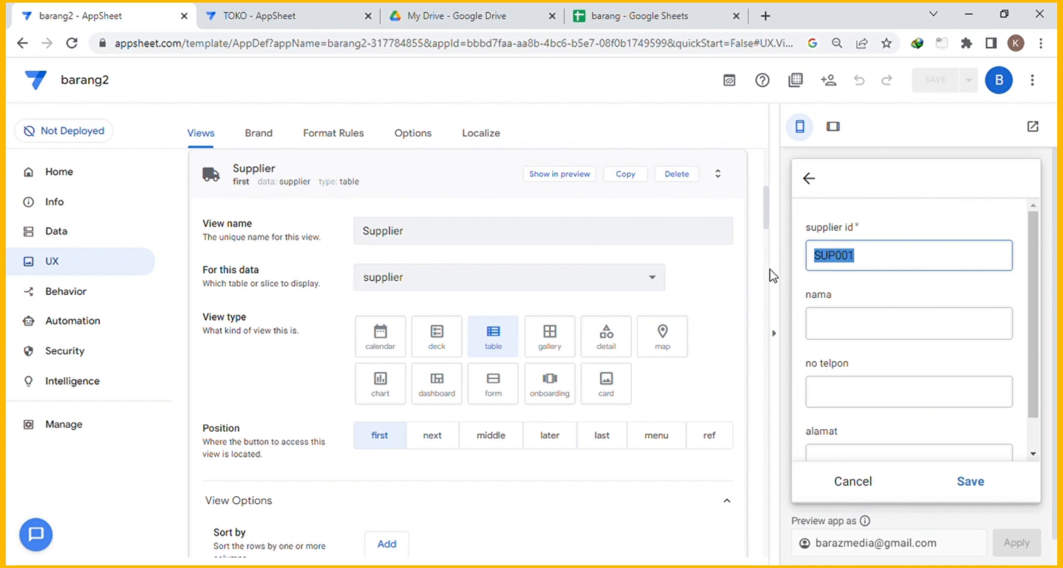
{"action": "scroll", "coordinate": [936, 317], "scroll_direction": "down", "scroll_amount": 1}
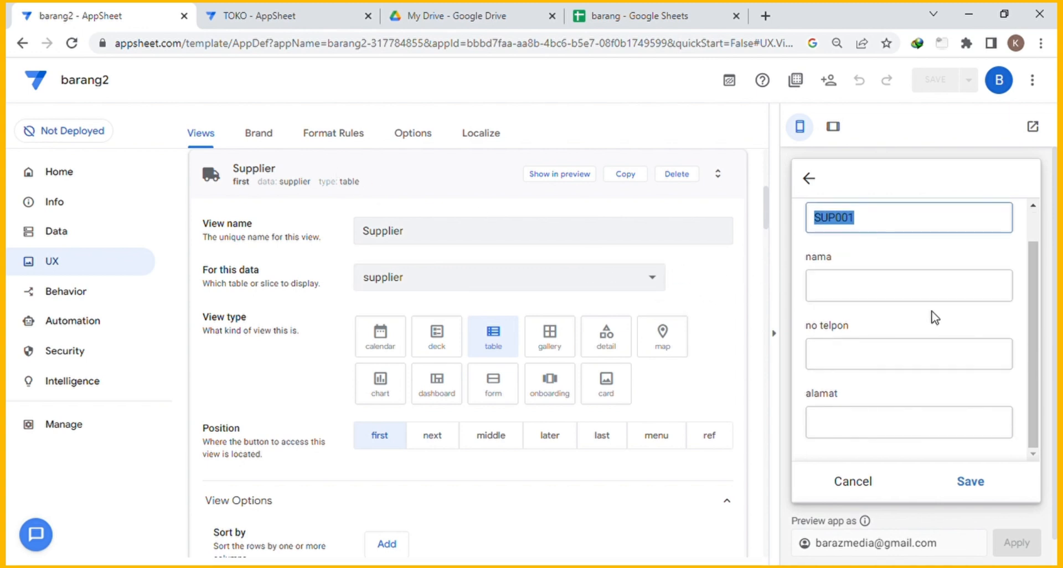
{"action": "left_click", "coordinate": [872, 299]}
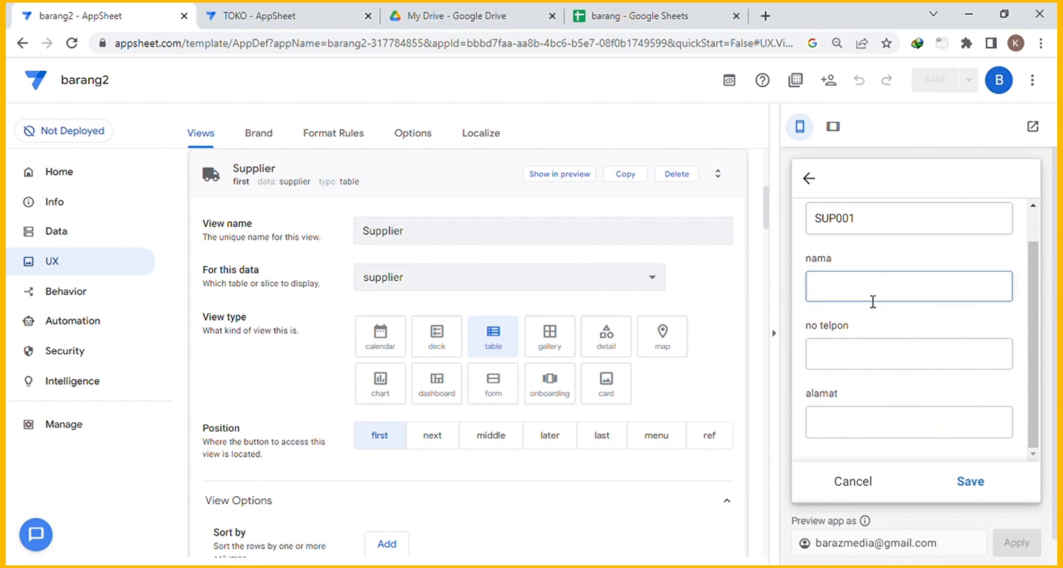
{"action": "key", "text": "Tab"}
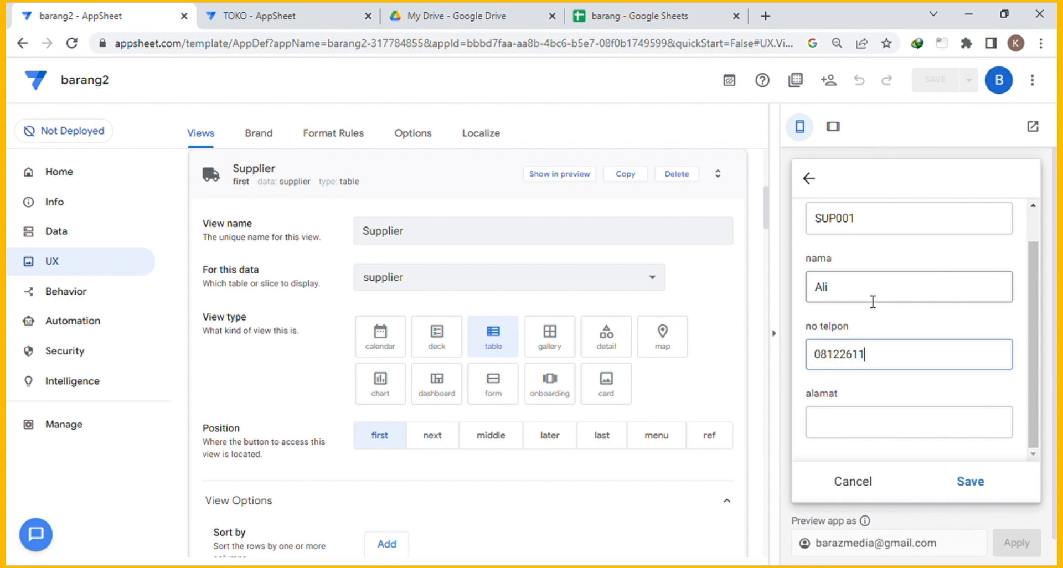
{"action": "key", "text": "Tab"}
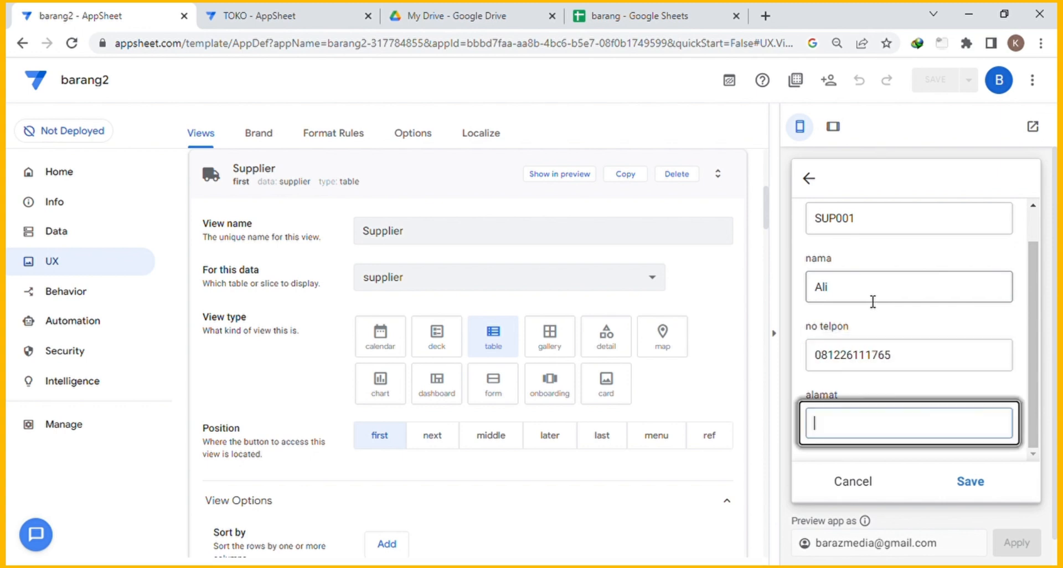
{"action": "scroll", "coordinate": [880, 307], "scroll_direction": "down", "scroll_amount": 1}
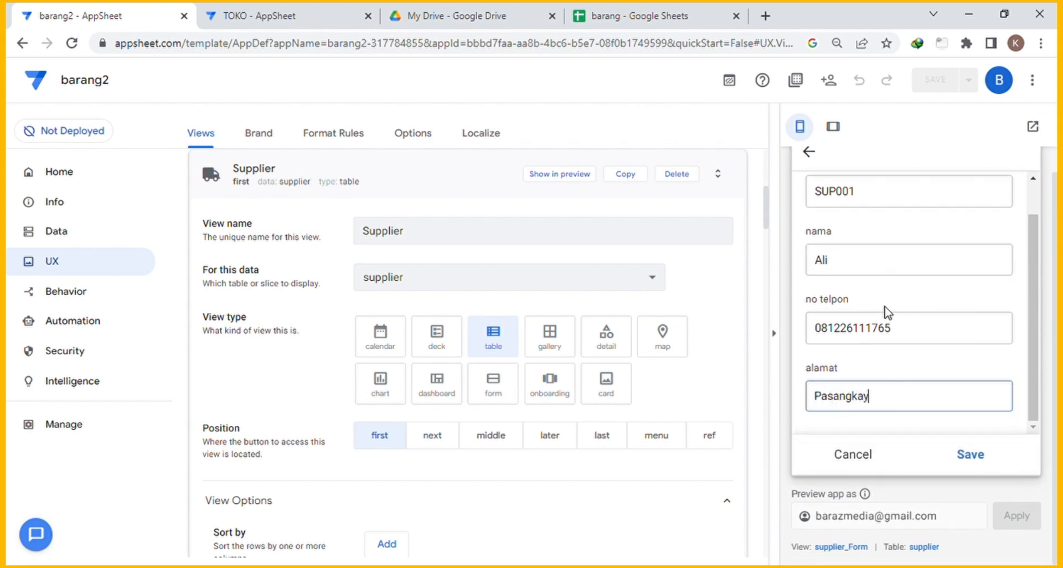
{"action": "left_click", "coordinate": [970, 453]}
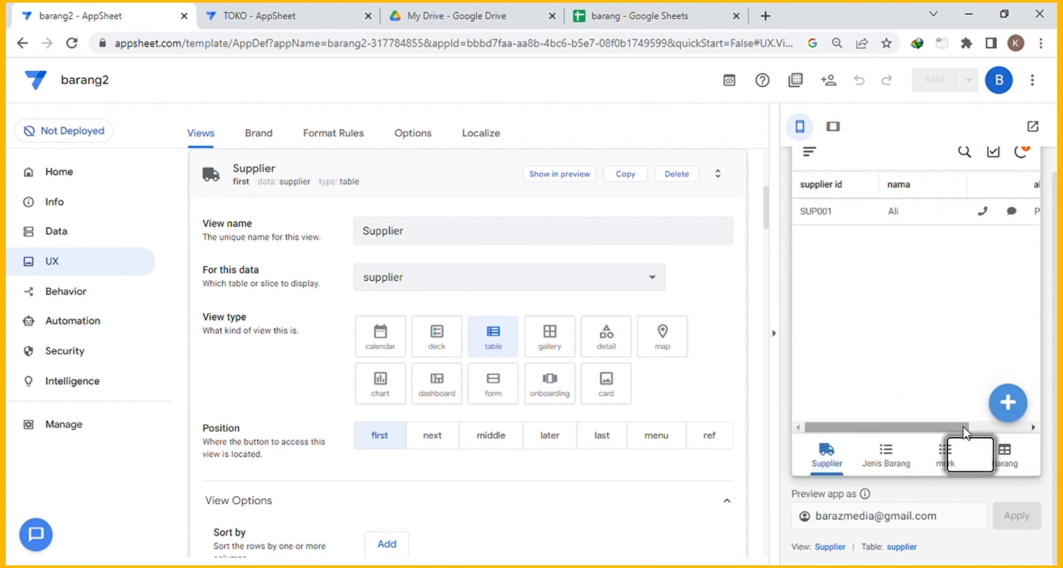
Add supplier SUP002 with a name, phone number and address, and save it.
{"action": "left_click", "coordinate": [1007, 399]}
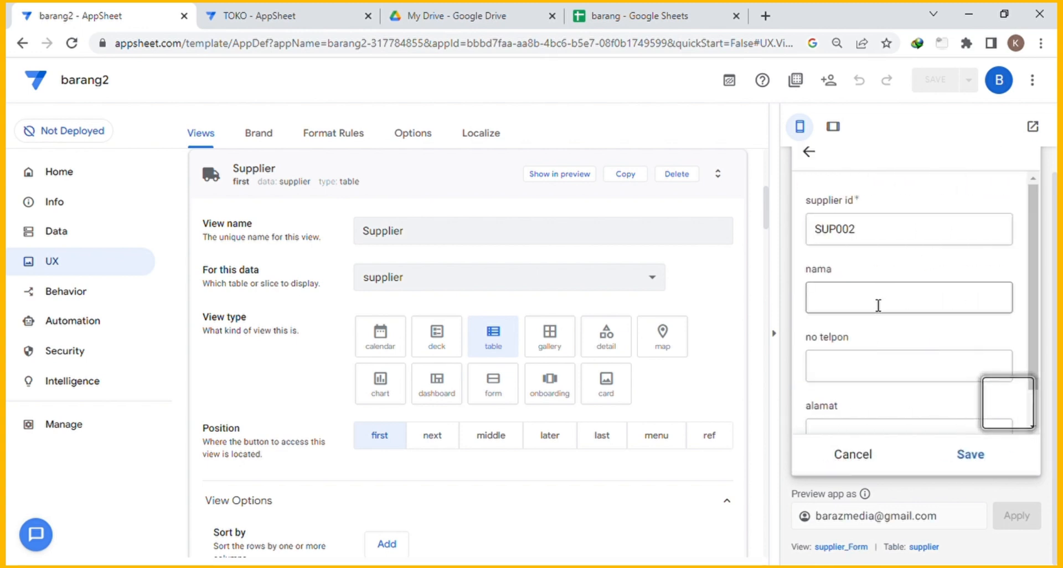
{"action": "left_click", "coordinate": [878, 303]}
{"action": "type", "text": "Johan"}
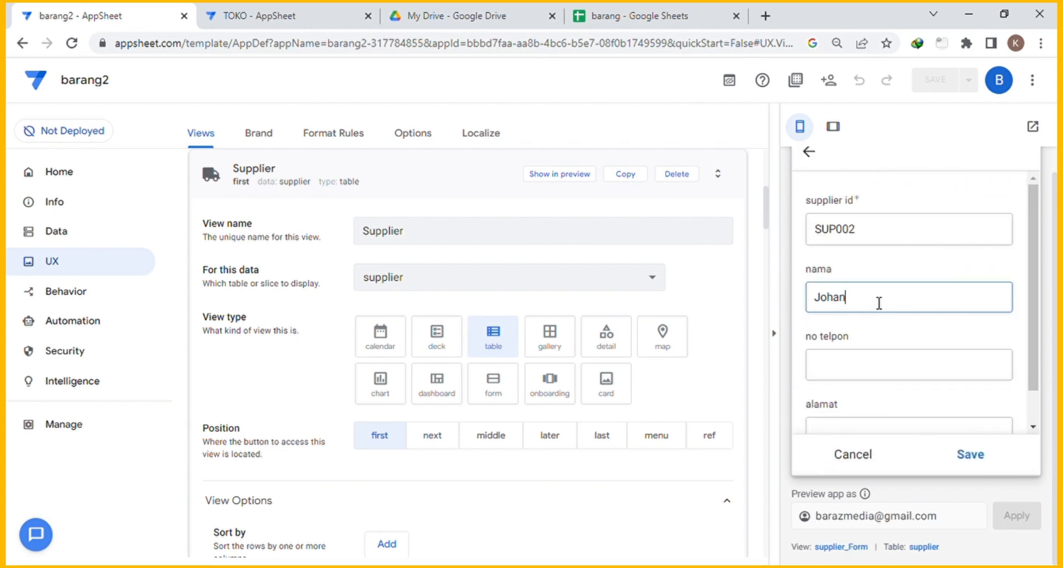
{"action": "key", "text": "Tab"}
{"action": "type", "text": "08133"}
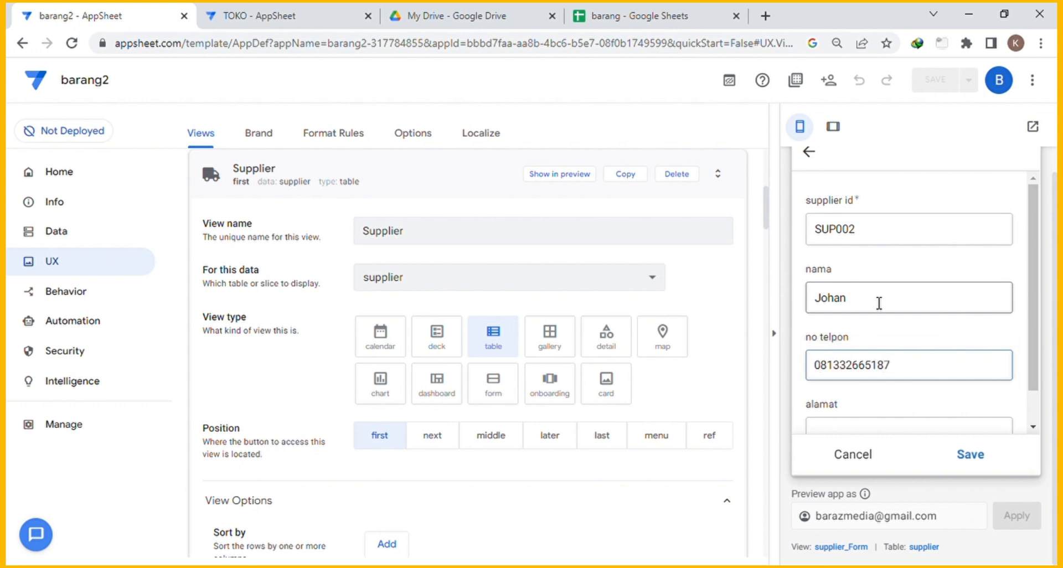
{"action": "key", "text": "Tab"}
{"action": "type", "text": "Palu"}
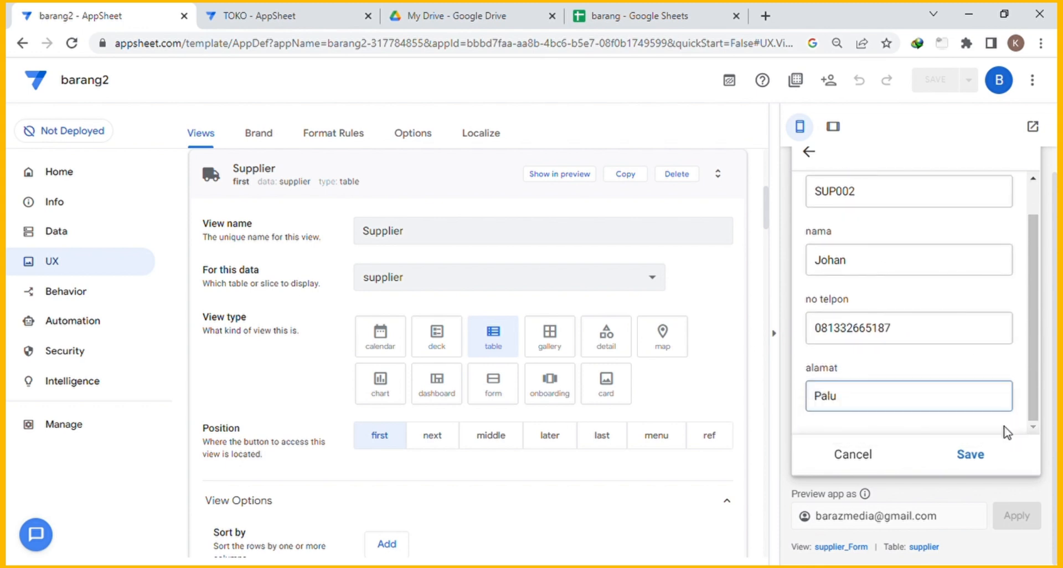
{"action": "left_click", "coordinate": [984, 466]}
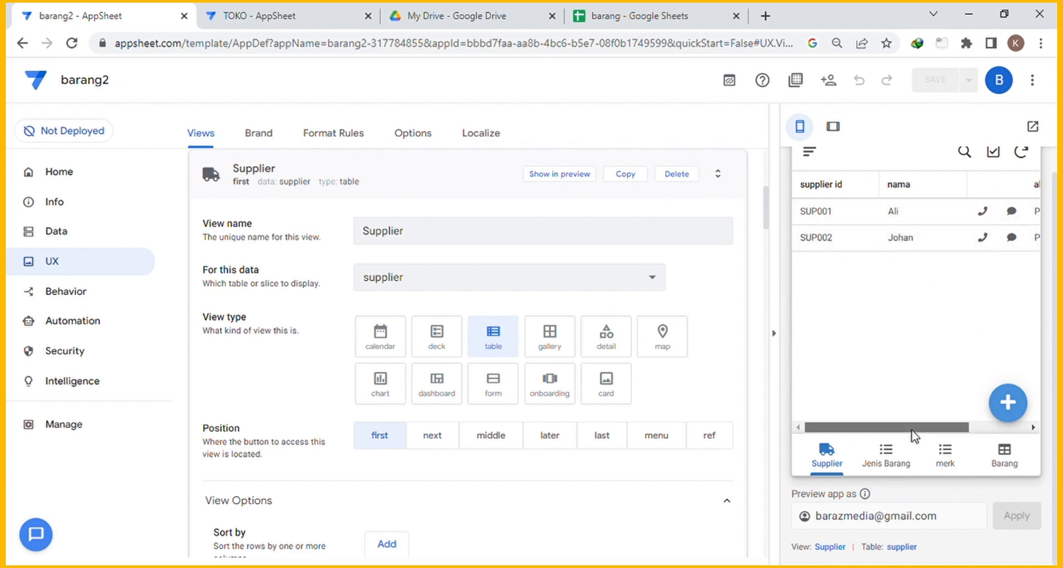
{"action": "left_click_drag", "start_coordinate": [912, 428], "coordinate": [880, 434]}
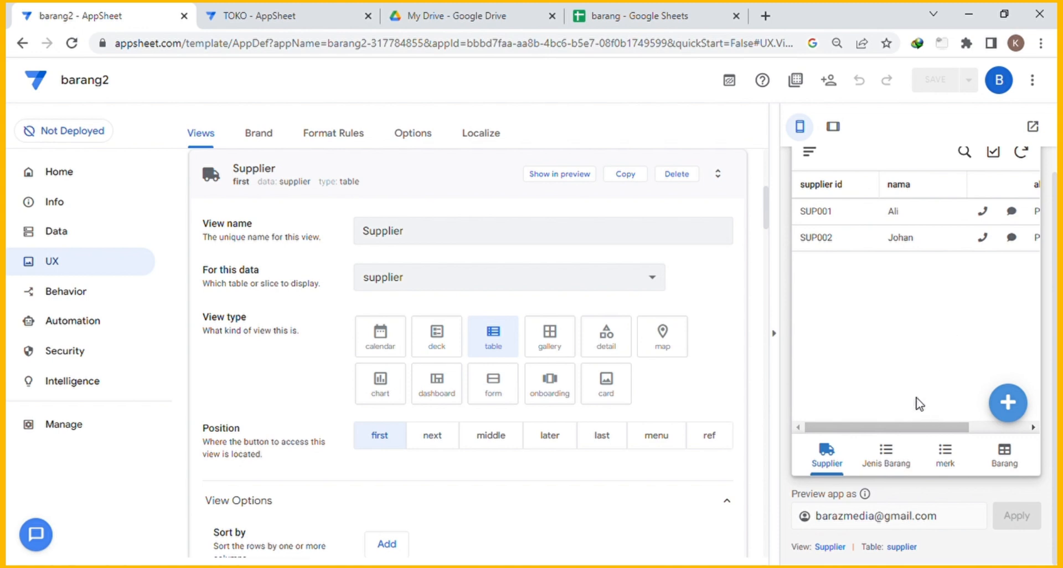
Set the supplier_Detail view to show its fields side by side.
{"action": "left_click", "coordinate": [423, 181]}
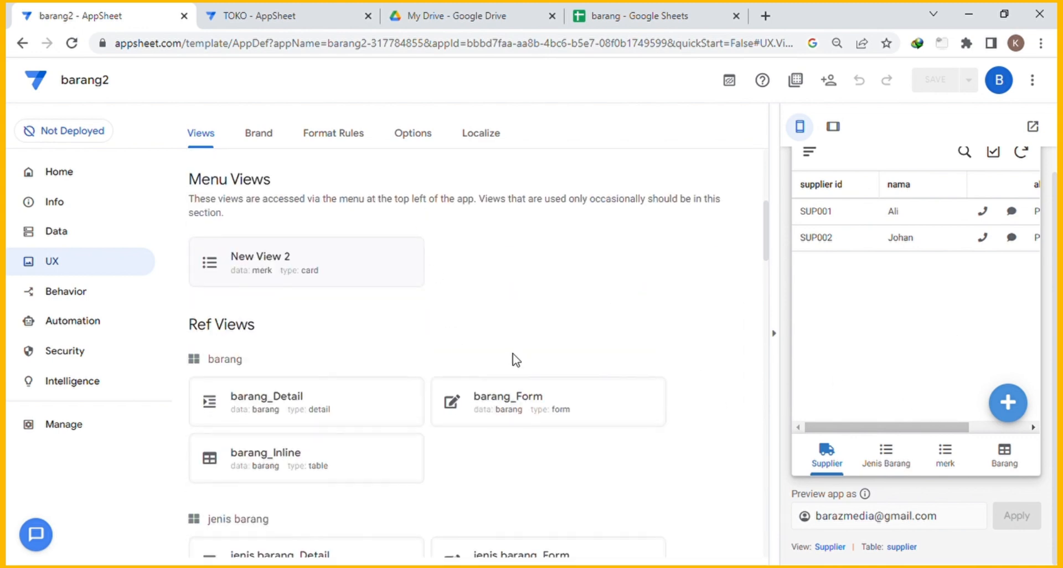
{"action": "scroll", "coordinate": [454, 348], "scroll_direction": "down", "scroll_amount": 1}
{"action": "scroll", "coordinate": [327, 299], "scroll_direction": "up", "scroll_amount": 2}
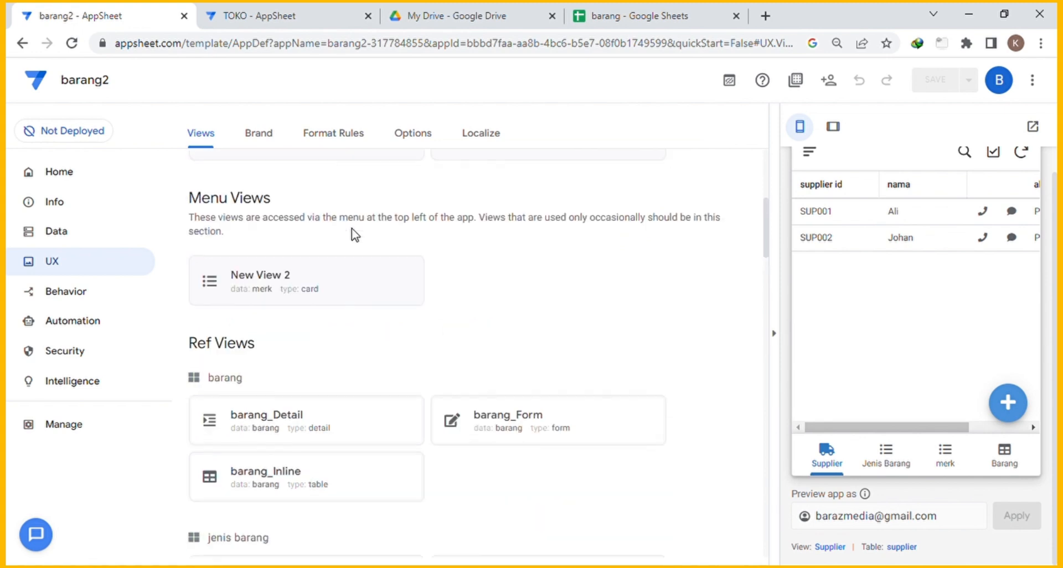
{"action": "scroll", "coordinate": [389, 252], "scroll_direction": "up", "scroll_amount": 1}
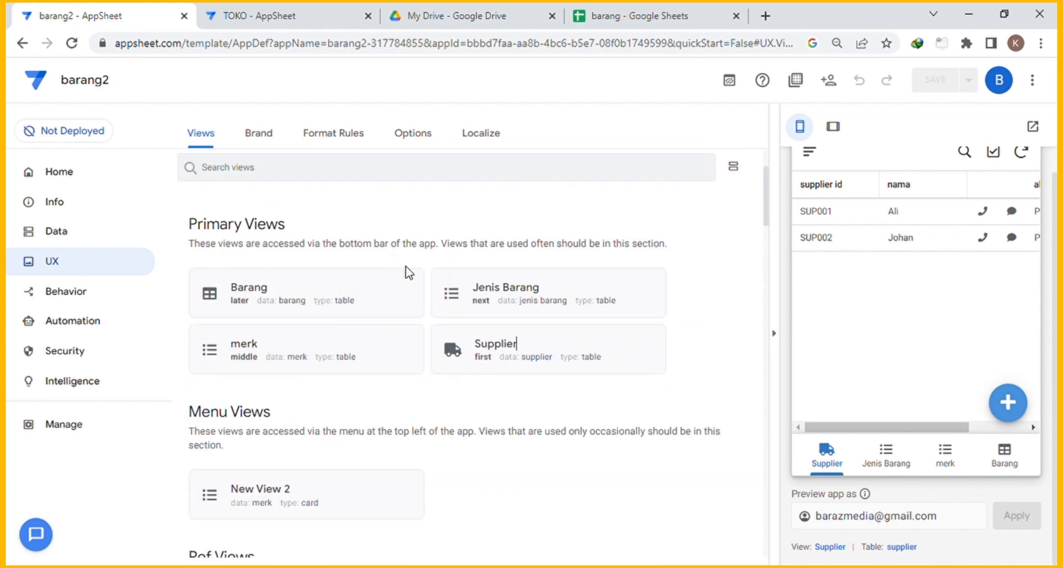
{"action": "scroll", "coordinate": [454, 292], "scroll_direction": "down", "scroll_amount": 2}
{"action": "scroll", "coordinate": [453, 296], "scroll_direction": "down", "scroll_amount": 9}
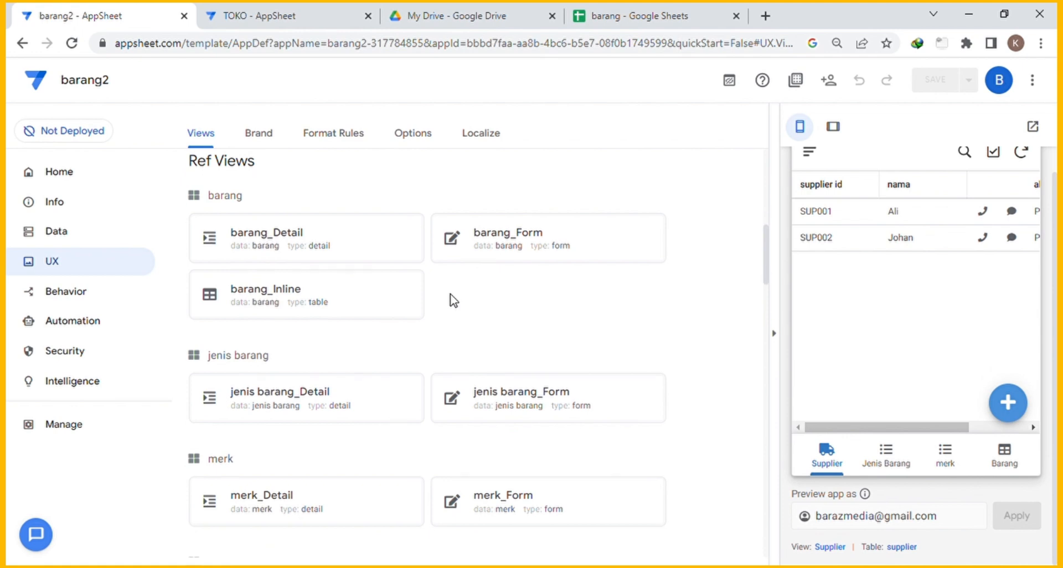
{"action": "scroll", "coordinate": [426, 301], "scroll_direction": "up", "scroll_amount": 2}
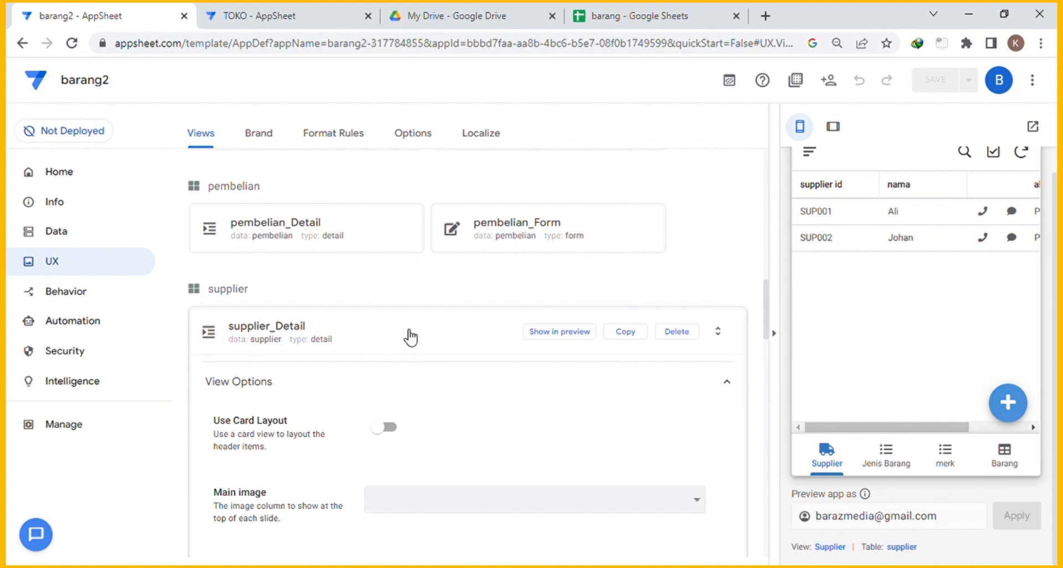
{"action": "scroll", "coordinate": [411, 336], "scroll_direction": "down", "scroll_amount": 2}
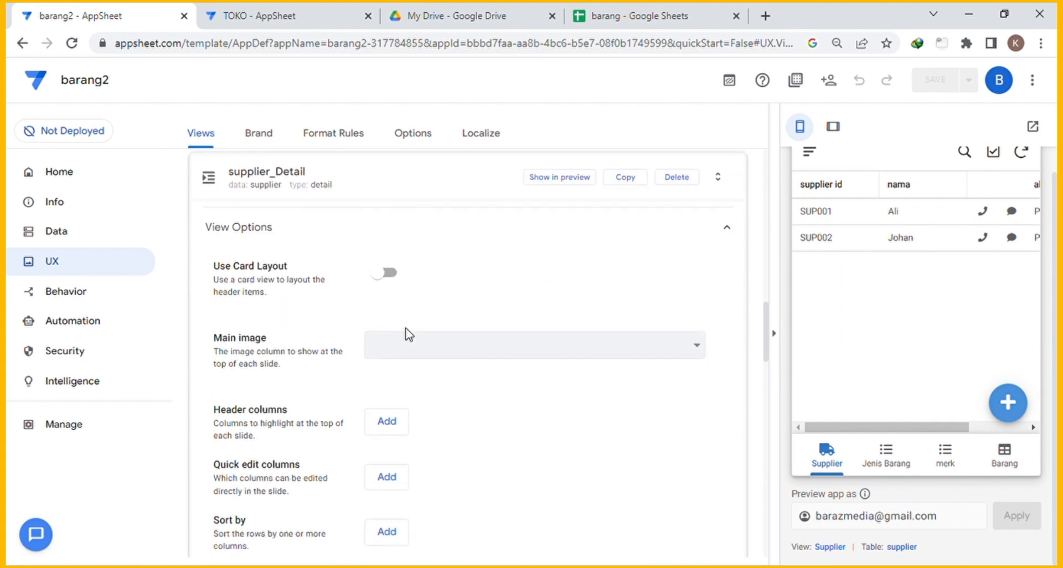
{"action": "scroll", "coordinate": [421, 335], "scroll_direction": "down", "scroll_amount": 2}
{"action": "scroll", "coordinate": [481, 349], "scroll_direction": "down", "scroll_amount": 2}
{"action": "left_click", "coordinate": [692, 342]}
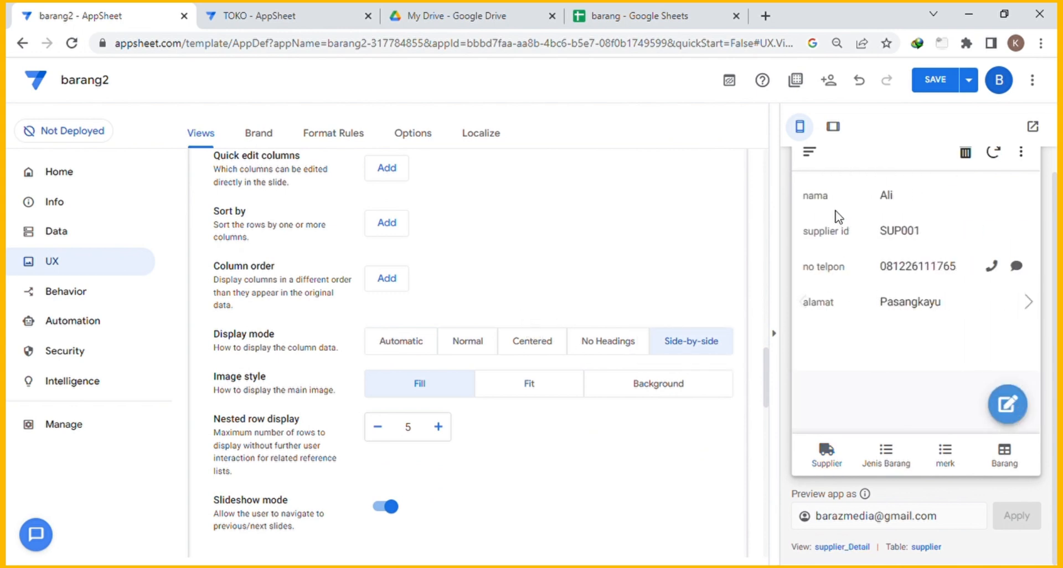
{"action": "scroll", "coordinate": [494, 397], "scroll_direction": "down", "scroll_amount": 1}
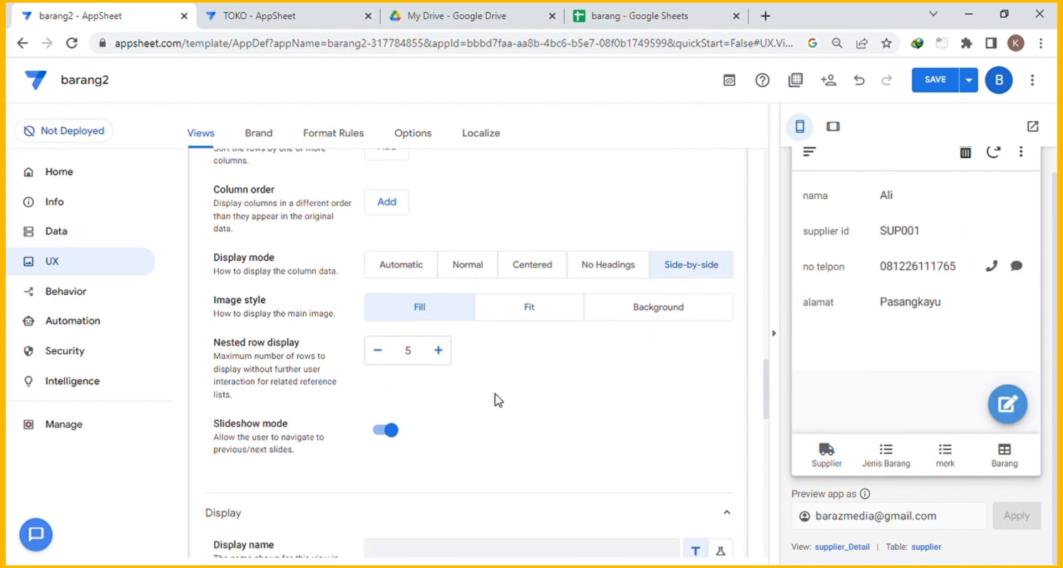
{"action": "scroll", "coordinate": [496, 396], "scroll_direction": "up", "scroll_amount": 1}
Order supplier_Detail's columns as supplier id, nama, no telpon, alamat.
{"action": "left_click", "coordinate": [388, 279]}
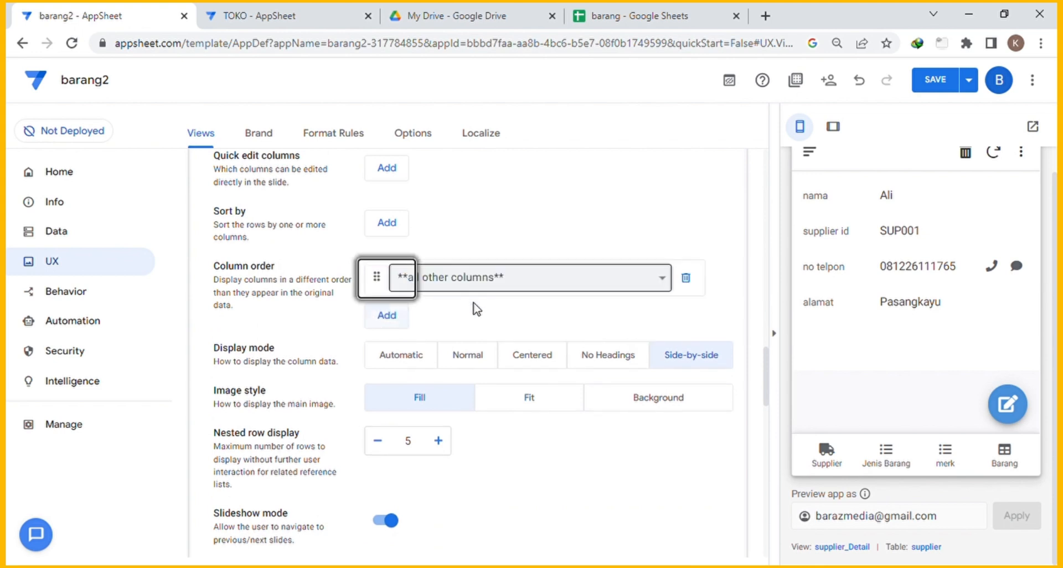
{"action": "left_click", "coordinate": [478, 331]}
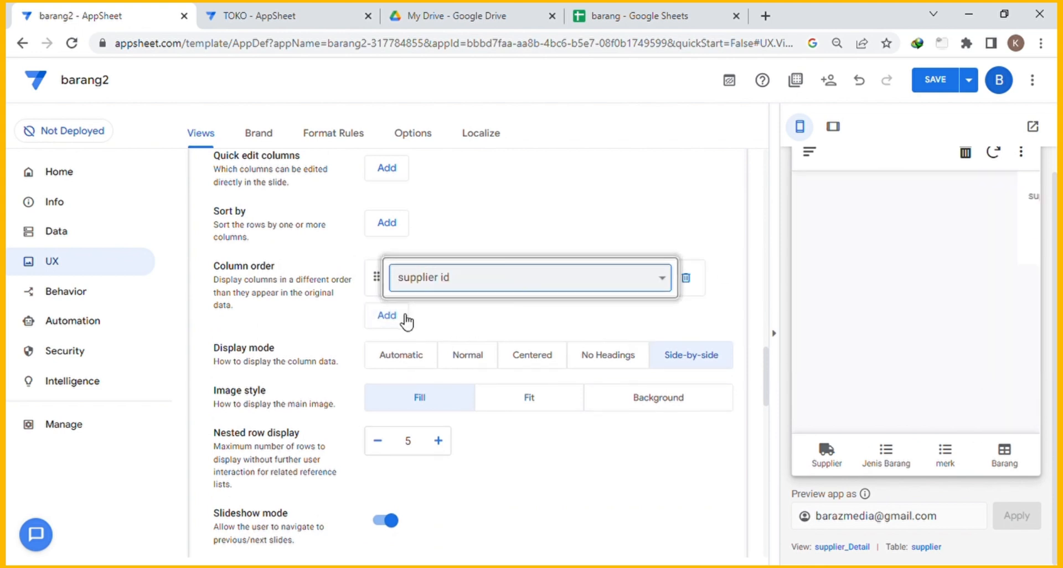
{"action": "left_click", "coordinate": [403, 316]}
{"action": "left_click", "coordinate": [468, 315]}
{"action": "left_click", "coordinate": [447, 364]}
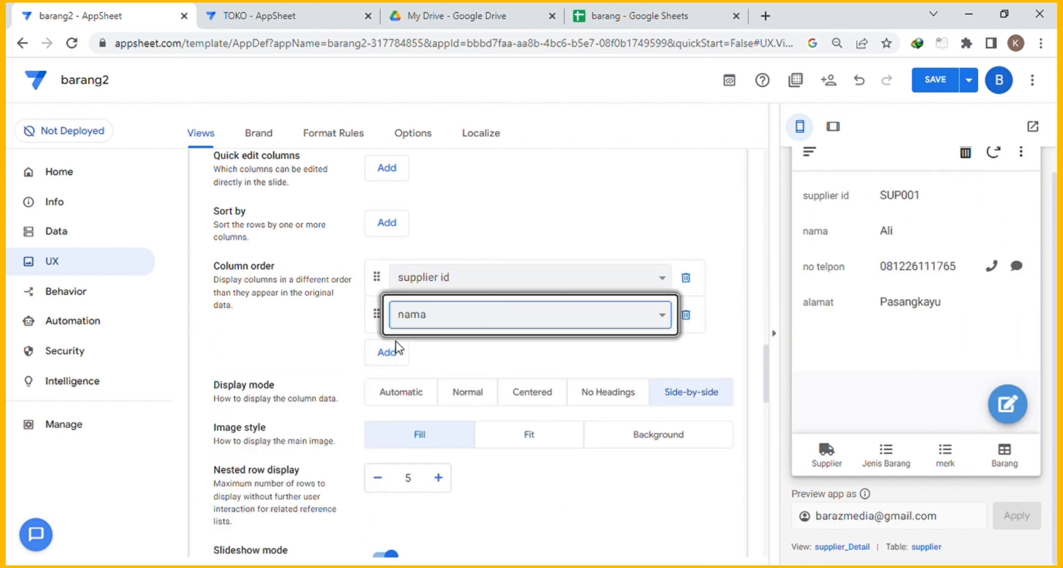
{"action": "left_click", "coordinate": [387, 352]}
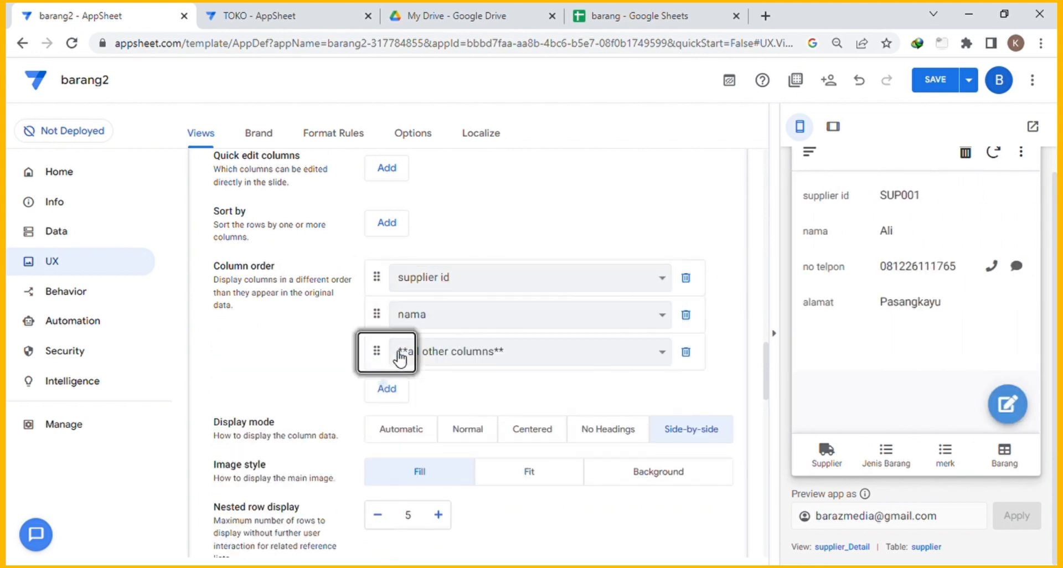
{"action": "left_click", "coordinate": [446, 407]}
{"action": "left_click", "coordinate": [386, 389]}
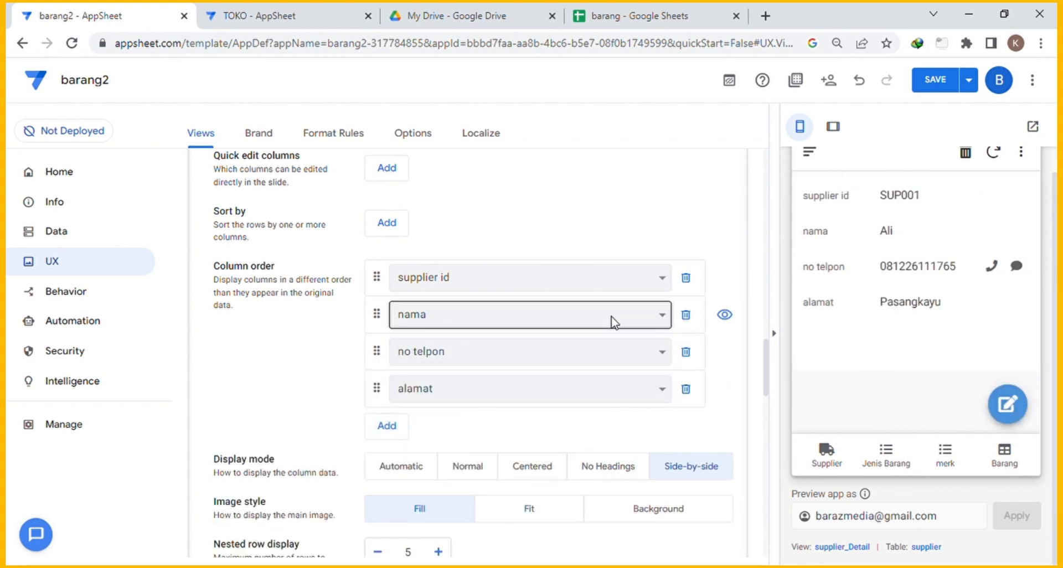
{"action": "scroll", "coordinate": [612, 321], "scroll_direction": "down", "scroll_amount": 13}
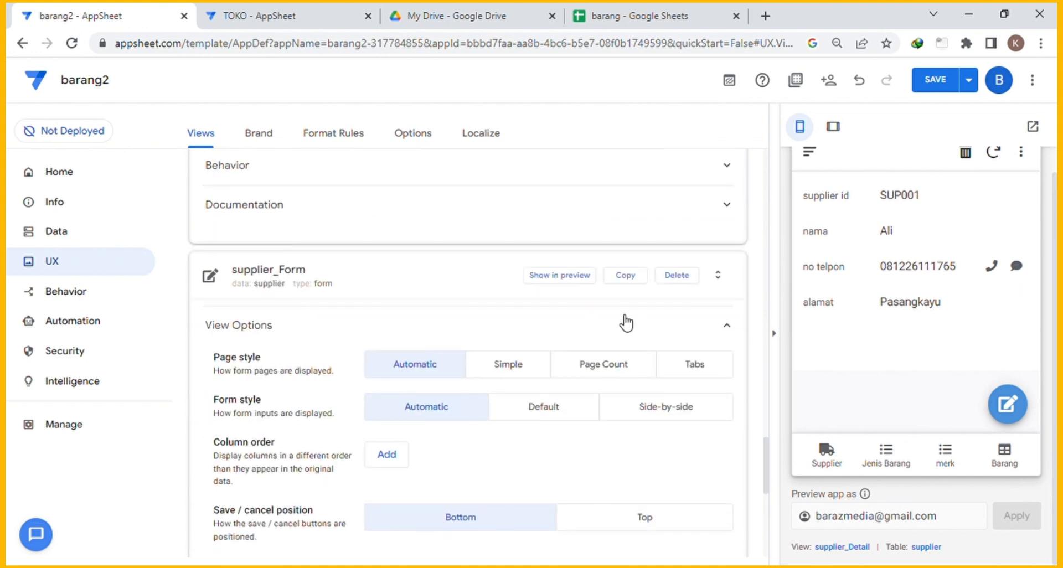
Set the supplier_Form view's form style to Side-by-side.
{"action": "scroll", "coordinate": [463, 301], "scroll_direction": "down", "scroll_amount": 1}
{"action": "left_click", "coordinate": [686, 335]}
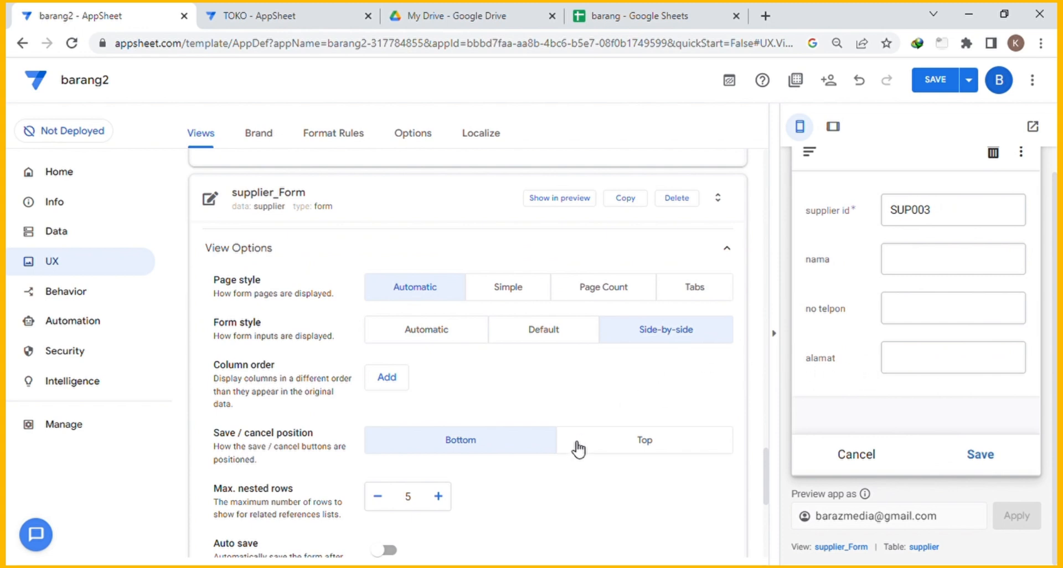
{"action": "scroll", "coordinate": [576, 446], "scroll_direction": "down", "scroll_amount": 1}
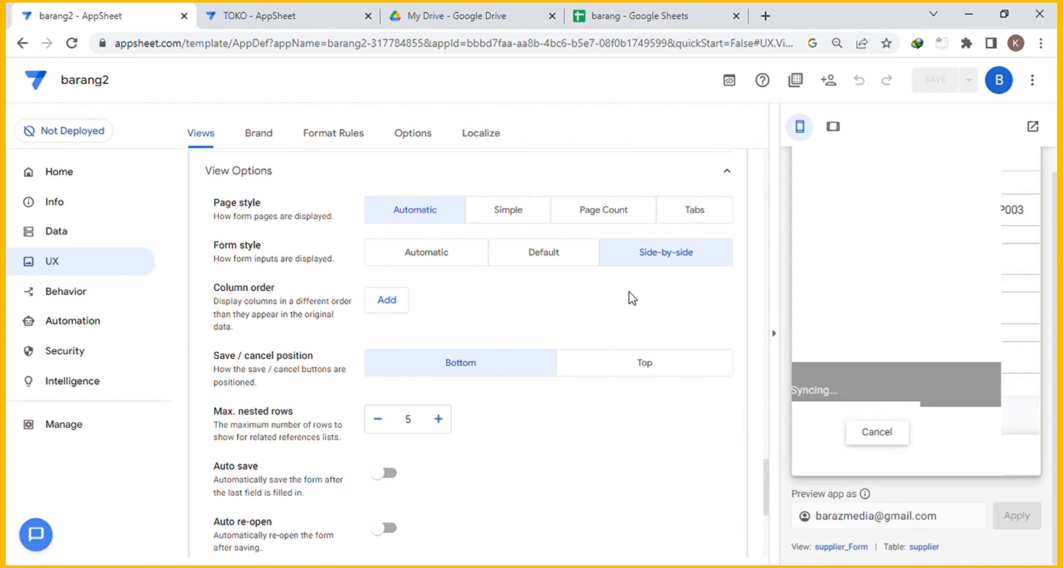
{"action": "left_click", "coordinate": [453, 429]}
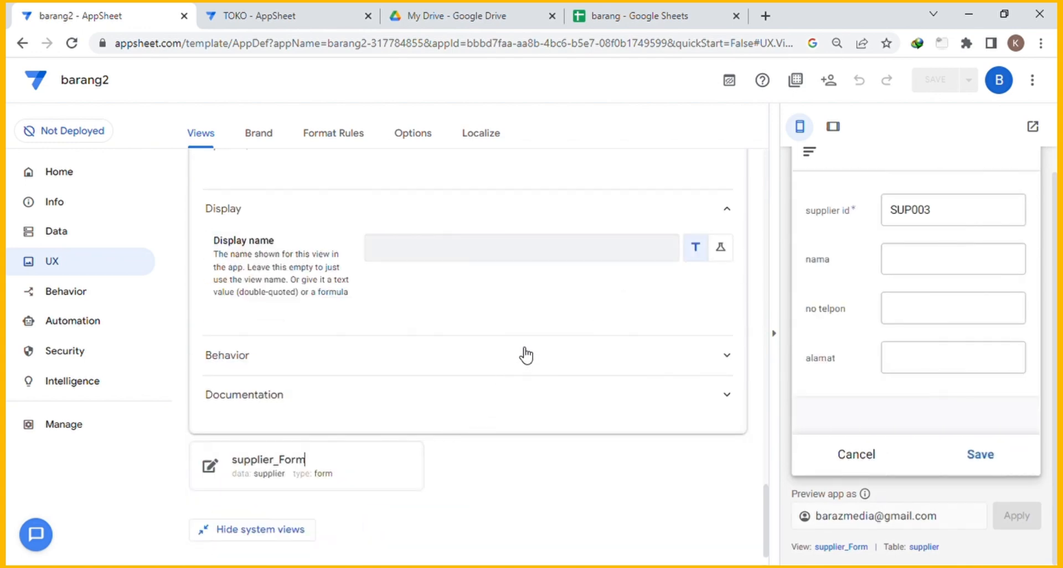
Delete the stray New View 2 from the Menu Views.
{"action": "scroll", "coordinate": [526, 354], "scroll_direction": "up", "scroll_amount": 12}
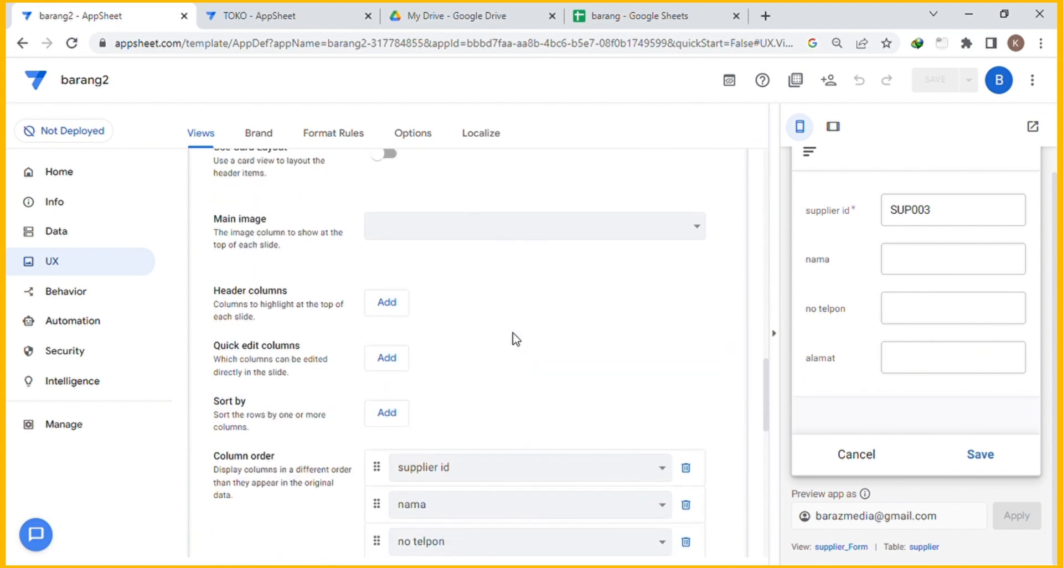
{"action": "scroll", "coordinate": [512, 337], "scroll_direction": "up", "scroll_amount": 3}
{"action": "left_click", "coordinate": [462, 216]}
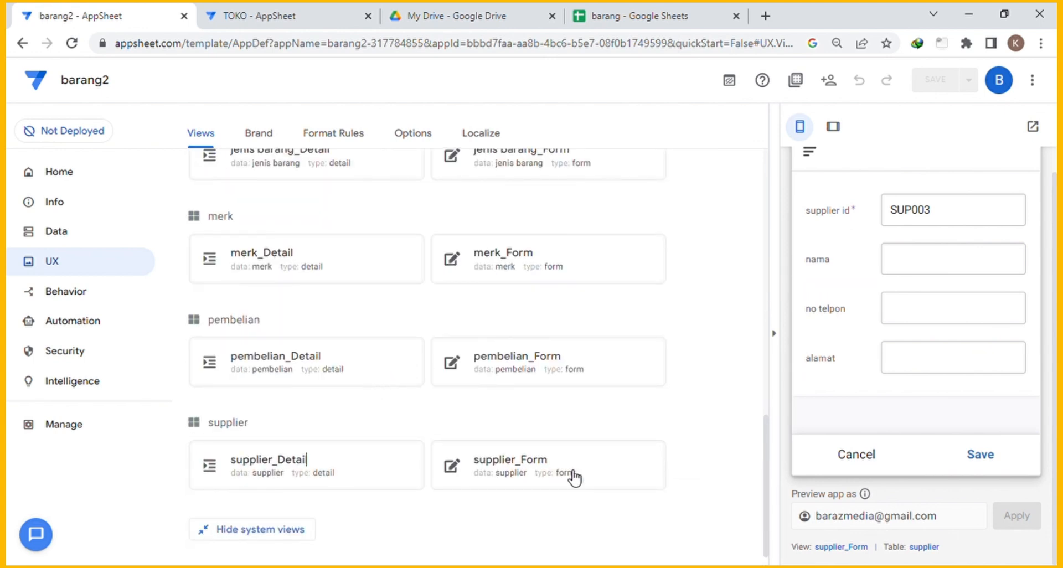
{"action": "scroll", "coordinate": [617, 351], "scroll_direction": "up", "scroll_amount": 5}
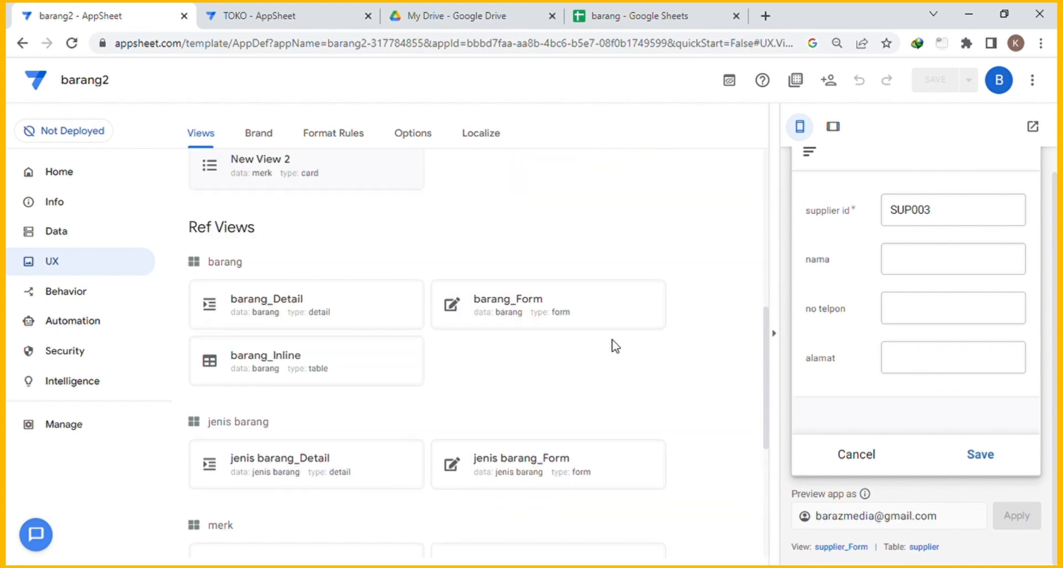
{"action": "scroll", "coordinate": [323, 244], "scroll_direction": "up", "scroll_amount": 3}
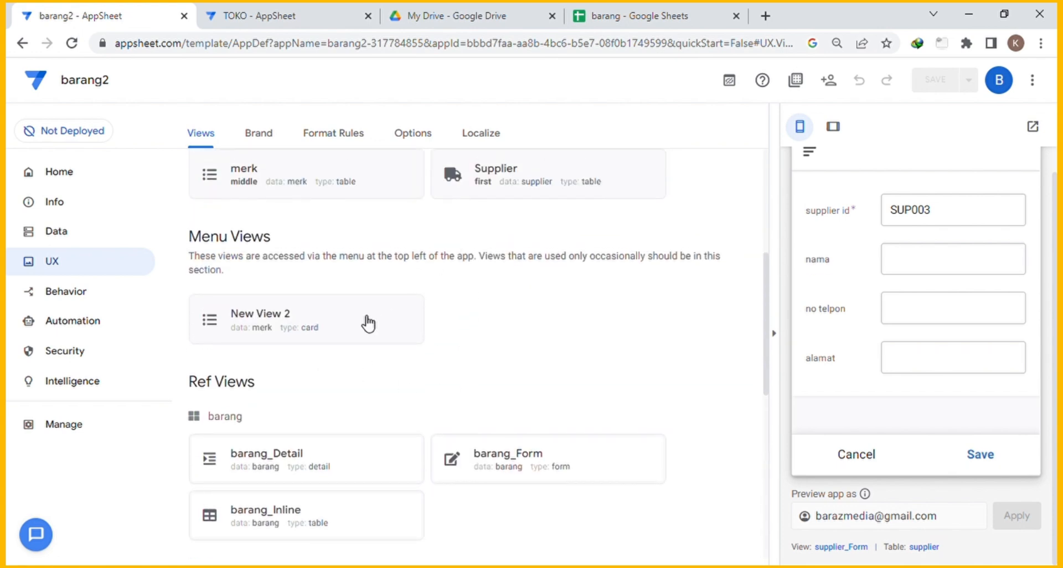
{"action": "left_click", "coordinate": [372, 323]}
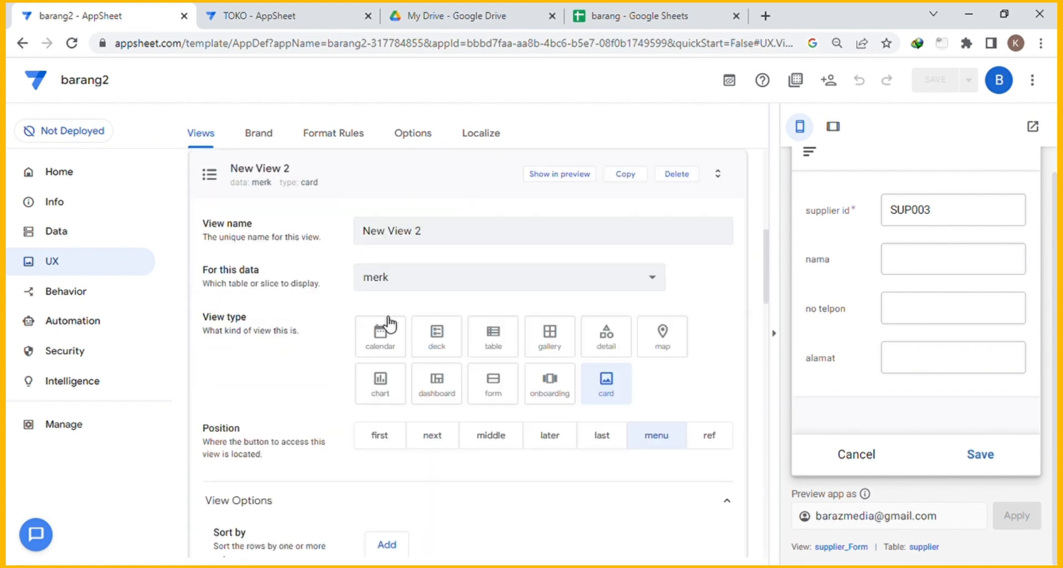
{"action": "left_click", "coordinate": [687, 176]}
Check the Barang and Supplier tabs in the app preview.
{"action": "scroll", "coordinate": [642, 227], "scroll_direction": "up", "scroll_amount": 3}
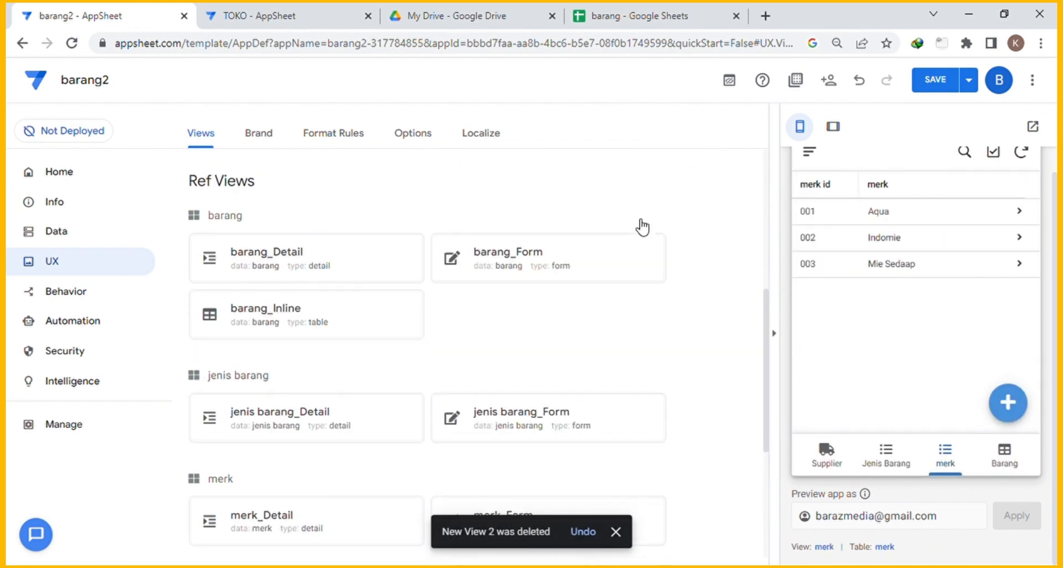
{"action": "scroll", "coordinate": [461, 370], "scroll_direction": "down", "scroll_amount": 4}
{"action": "scroll", "coordinate": [529, 302], "scroll_direction": "up", "scroll_amount": 4}
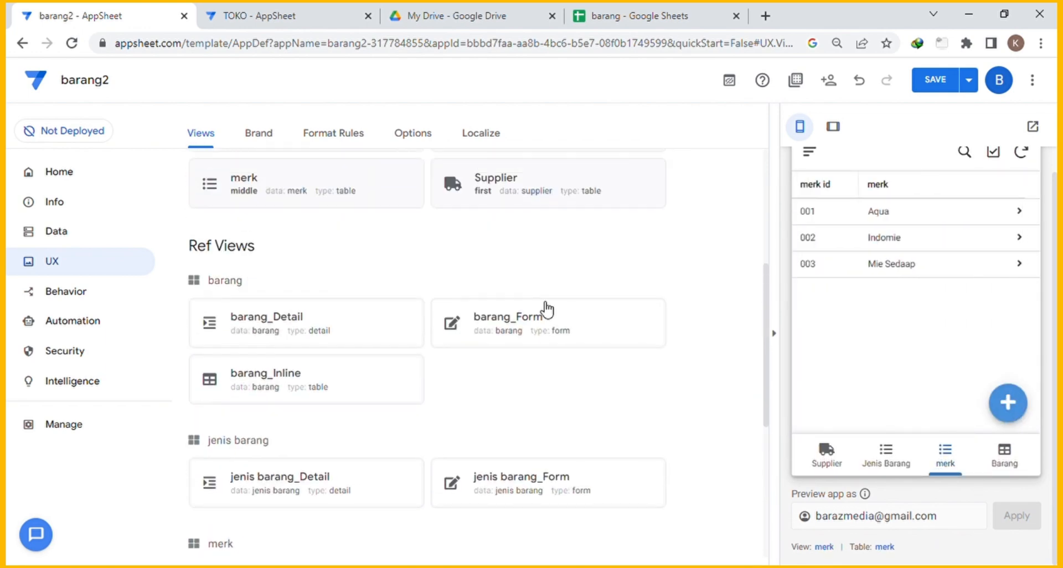
{"action": "scroll", "coordinate": [360, 249], "scroll_direction": "up", "scroll_amount": 5}
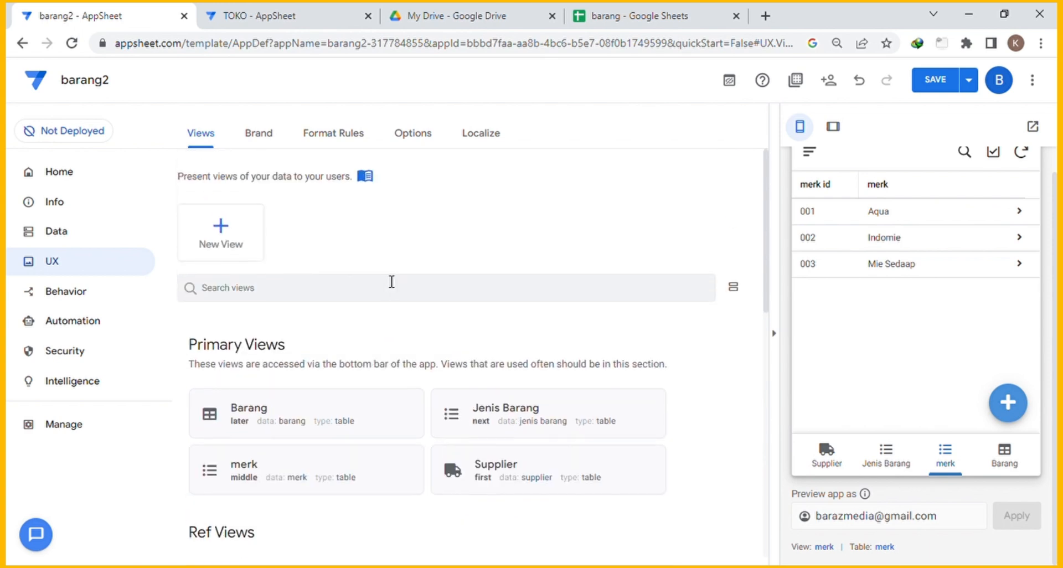
{"action": "scroll", "coordinate": [394, 285], "scroll_direction": "down", "scroll_amount": 3}
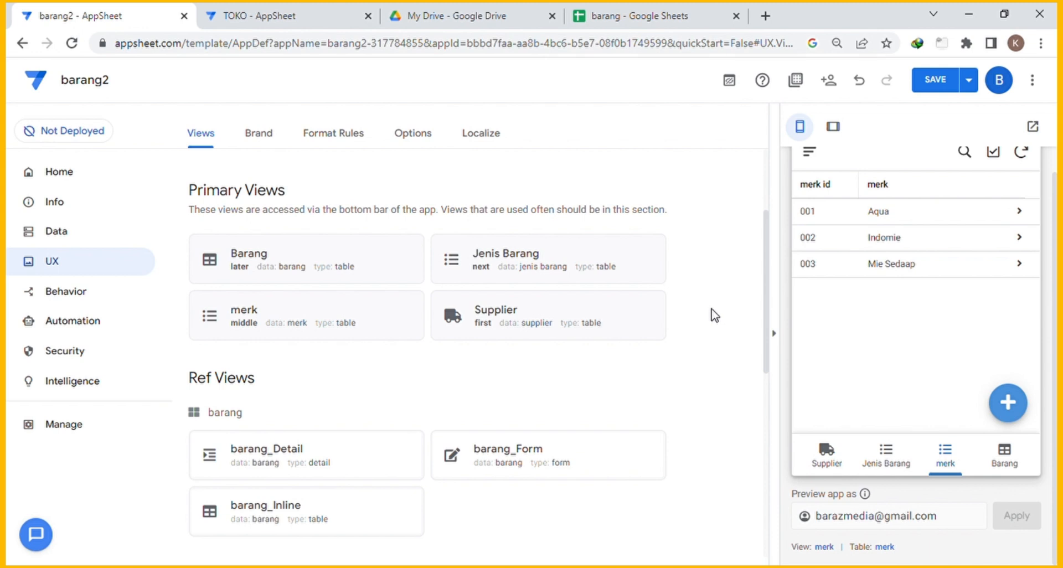
{"action": "left_click", "coordinate": [1006, 459]}
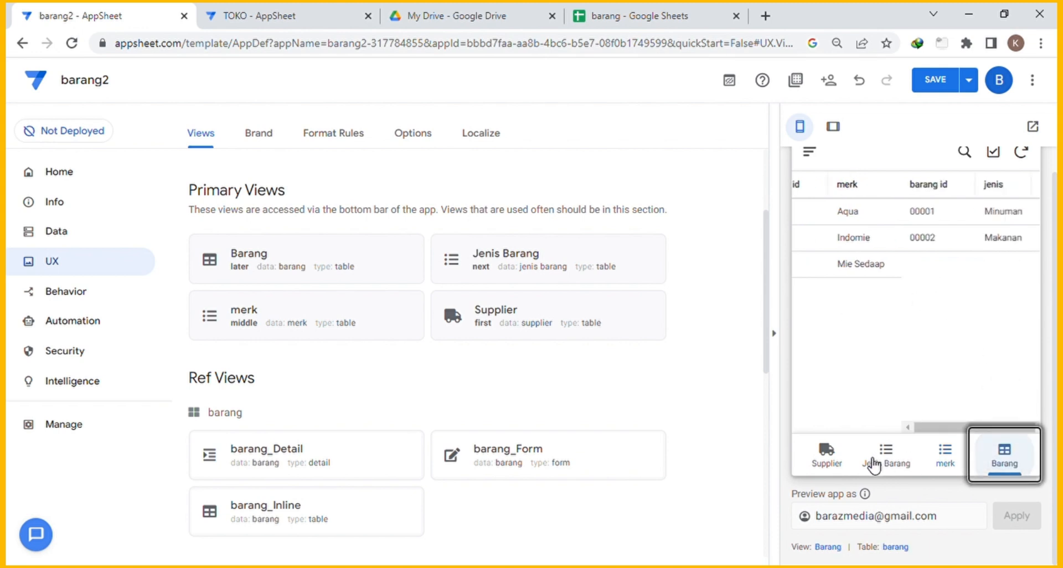
{"action": "left_click", "coordinate": [827, 457]}
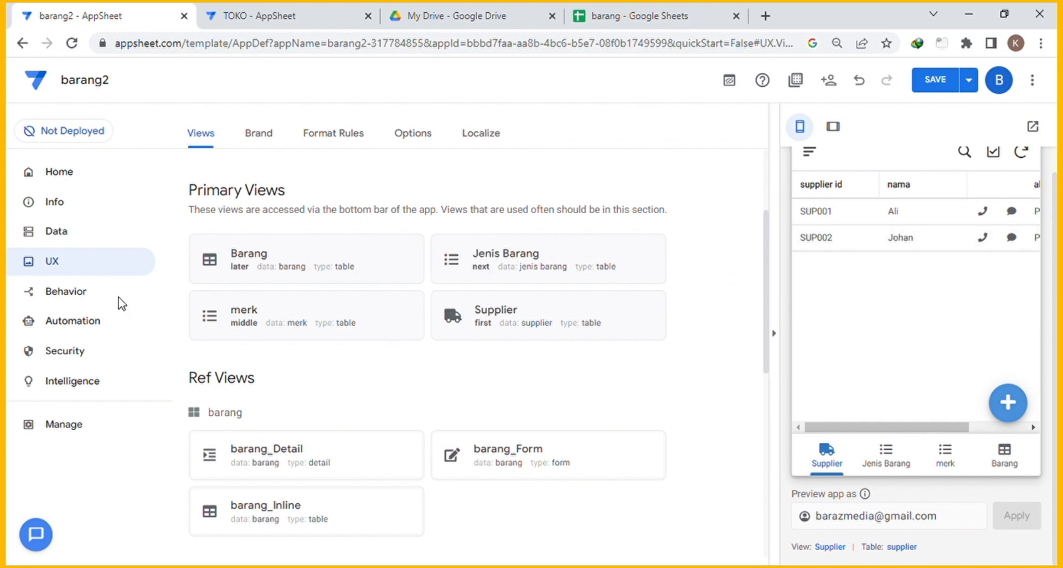
In the pembelian table's columns, keep id as key but uncheck it as label.
{"action": "left_click", "coordinate": [60, 235]}
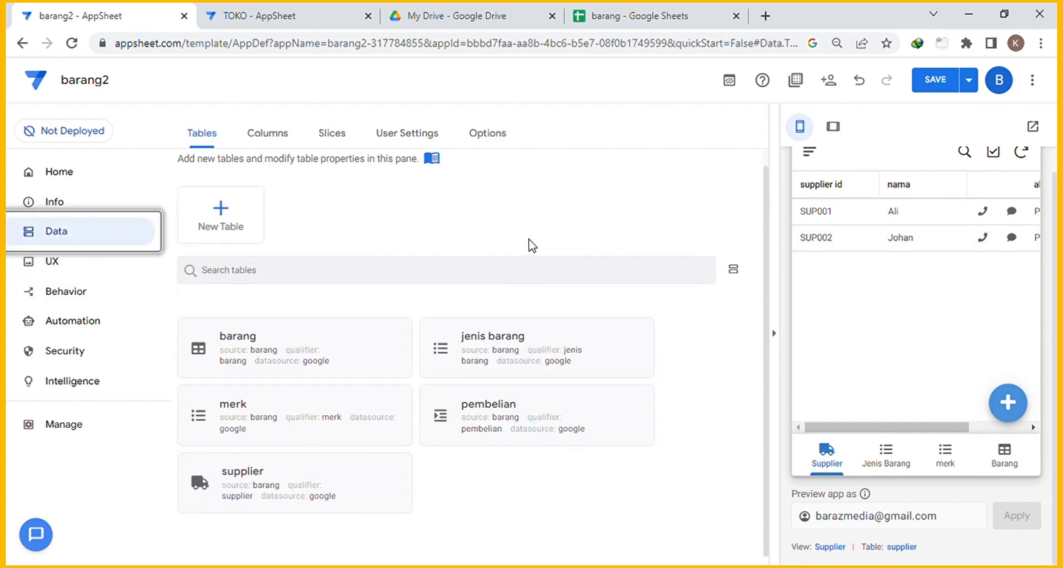
{"action": "left_click", "coordinate": [448, 423]}
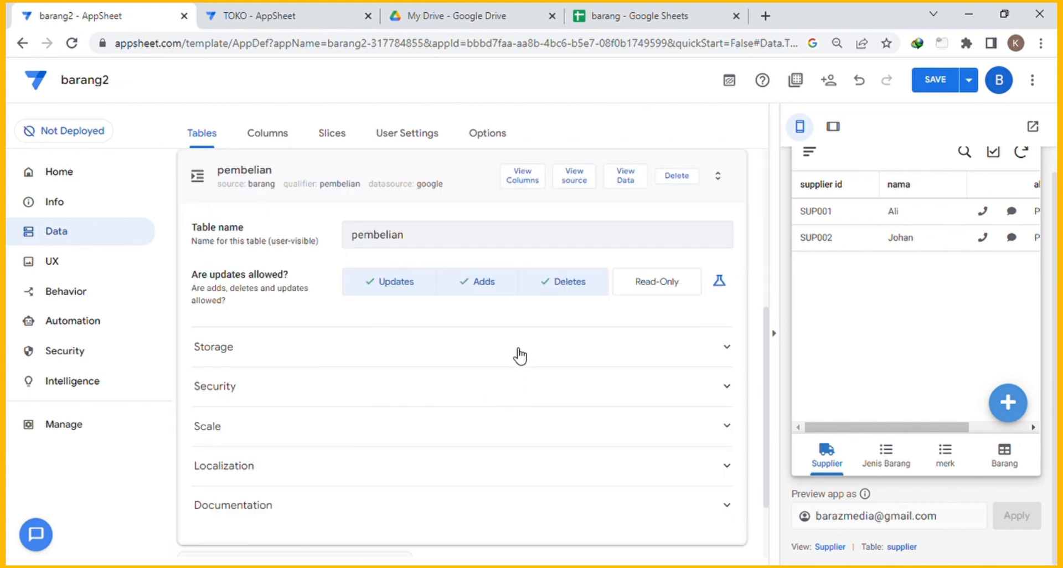
{"action": "scroll", "coordinate": [520, 351], "scroll_direction": "up", "scroll_amount": 1}
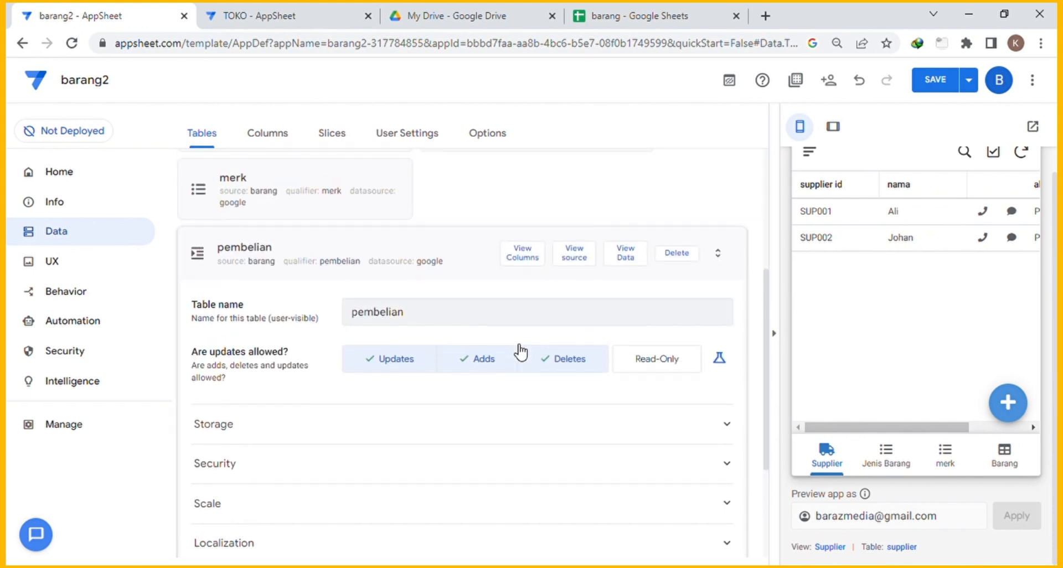
{"action": "left_click", "coordinate": [267, 145]}
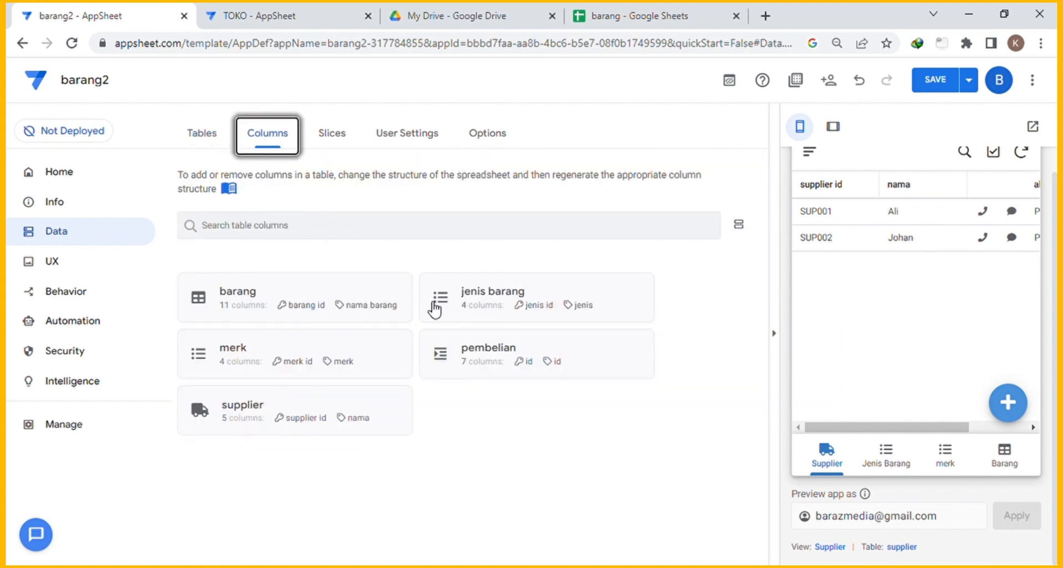
{"action": "left_click", "coordinate": [513, 351]}
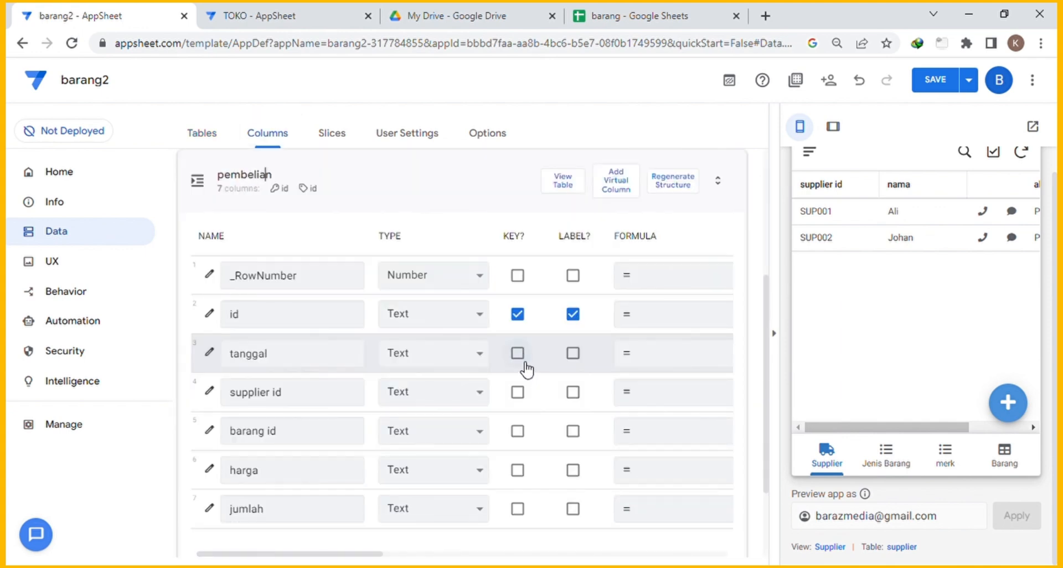
{"action": "scroll", "coordinate": [475, 346], "scroll_direction": "down", "scroll_amount": 1}
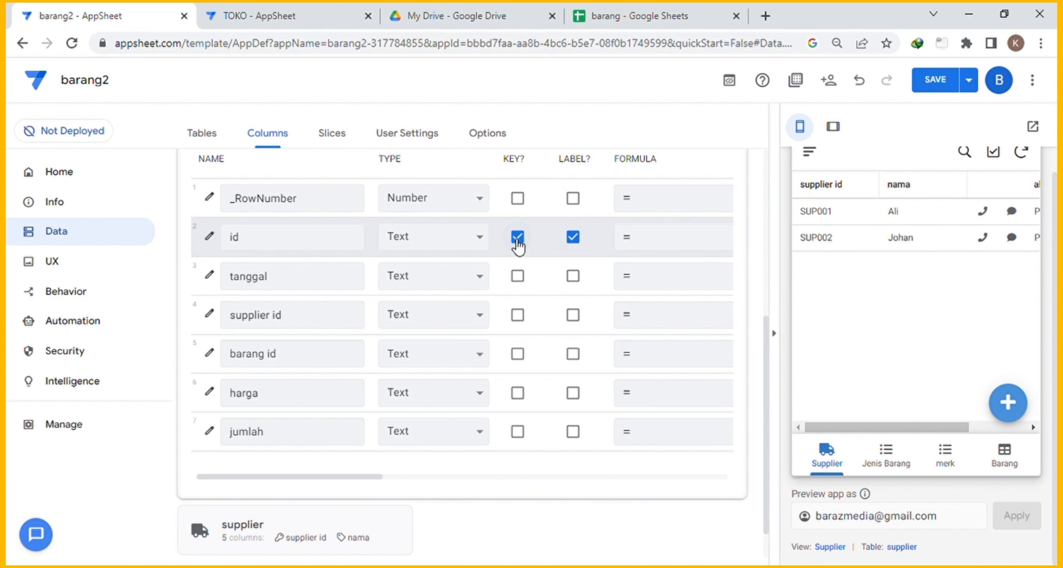
{"action": "left_click", "coordinate": [574, 238]}
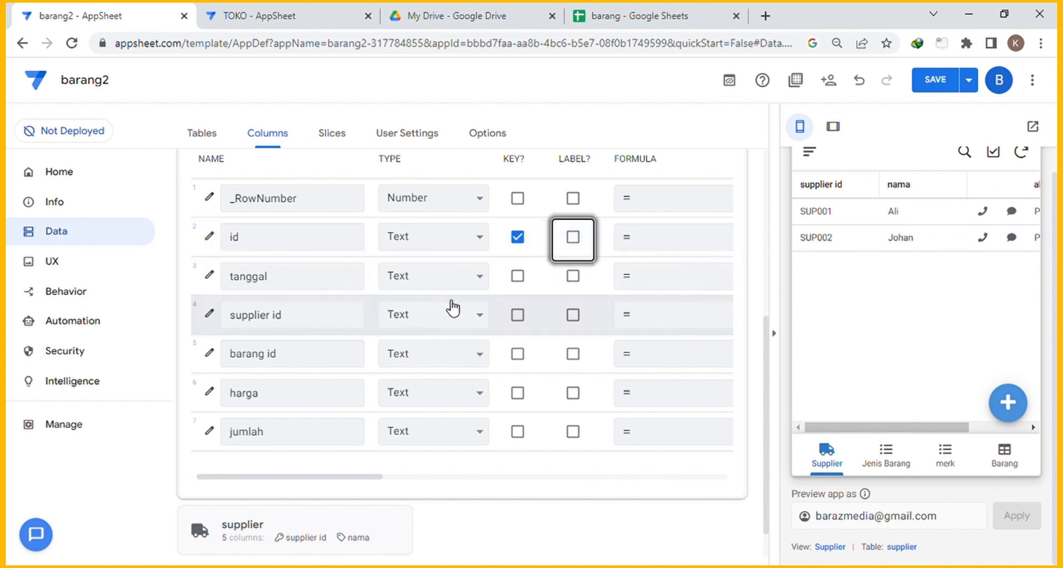
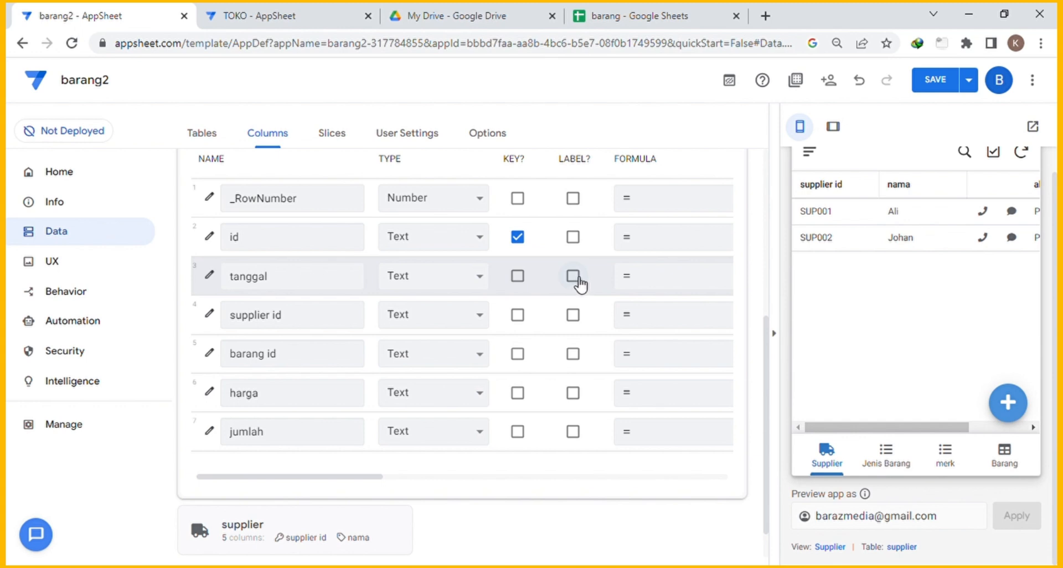
Mark the id column as the label and change tanggal's type to Date.
{"action": "left_click", "coordinate": [576, 242]}
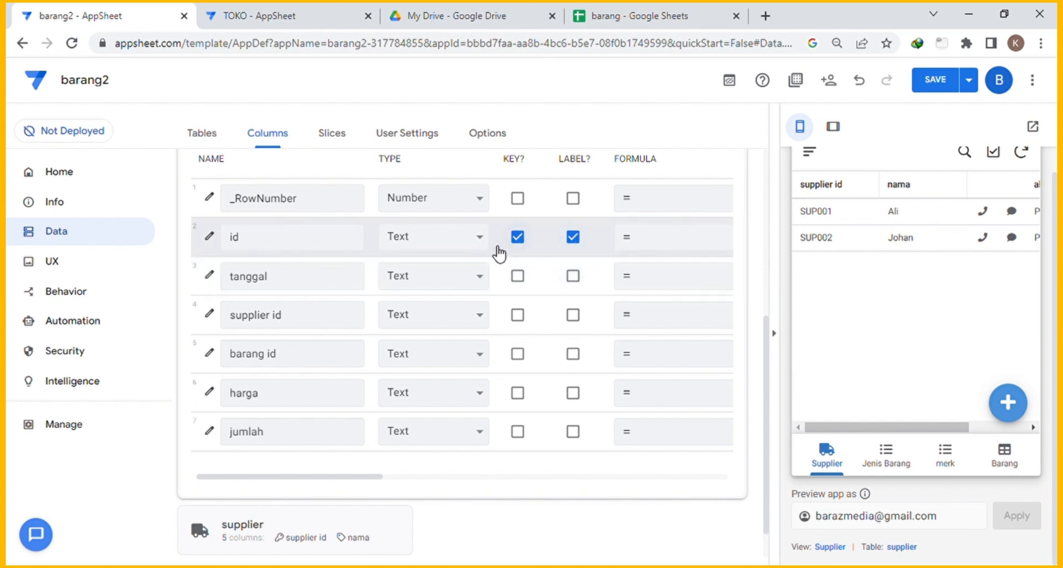
{"action": "left_click", "coordinate": [434, 279]}
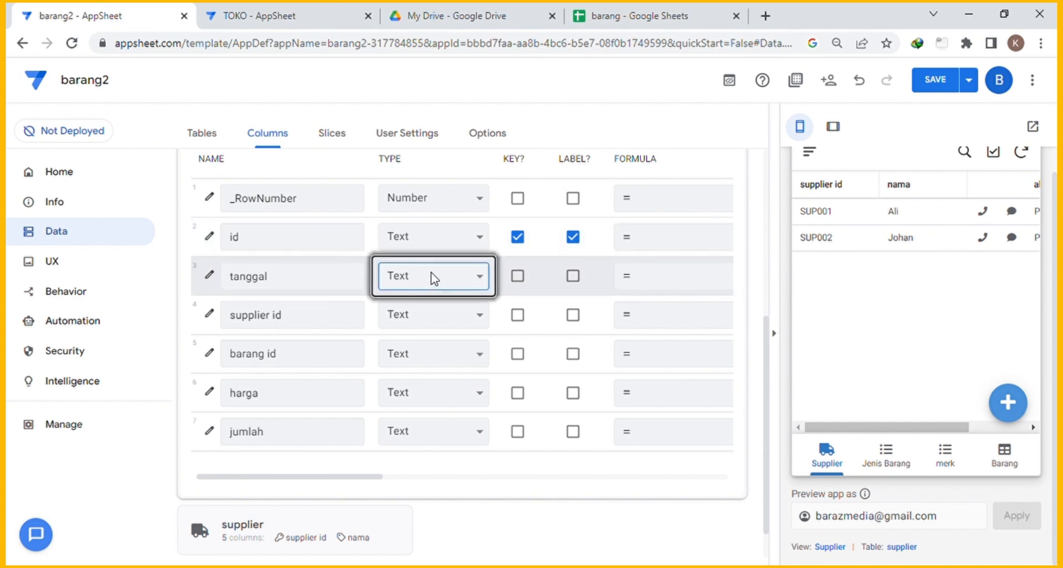
{"action": "key", "text": "d"}
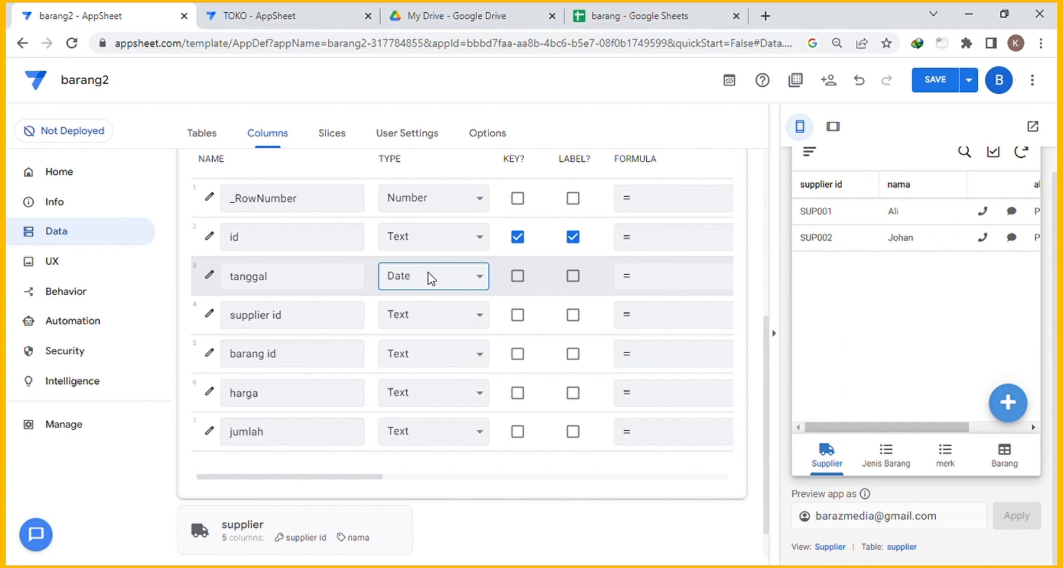
Set tanggal's Auto Compute initial value to TODAY() and save the column.
{"action": "left_click", "coordinate": [210, 277]}
{"action": "scroll", "coordinate": [398, 254], "scroll_direction": "down", "scroll_amount": 2}
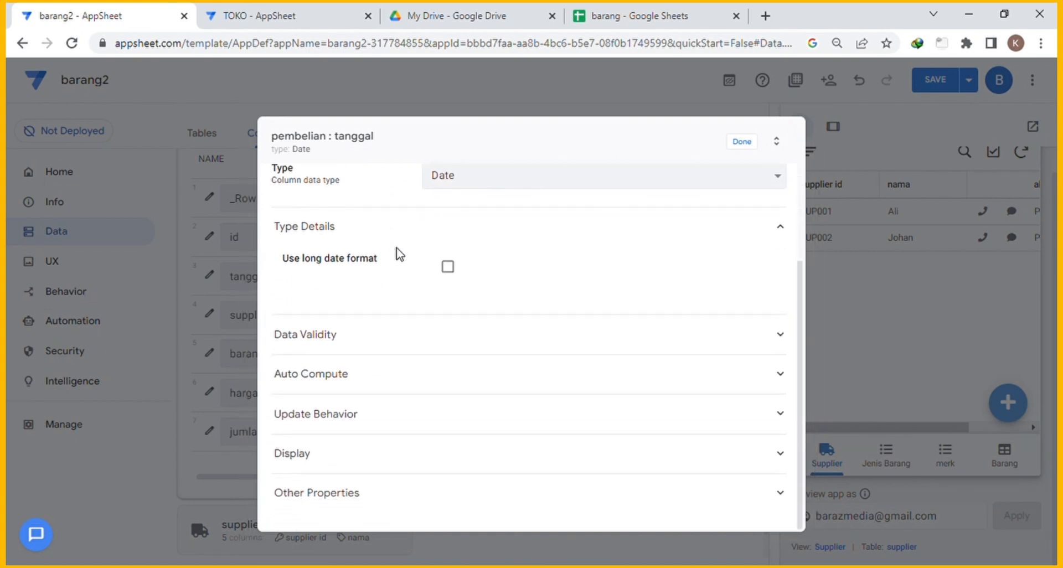
{"action": "left_click", "coordinate": [387, 373]}
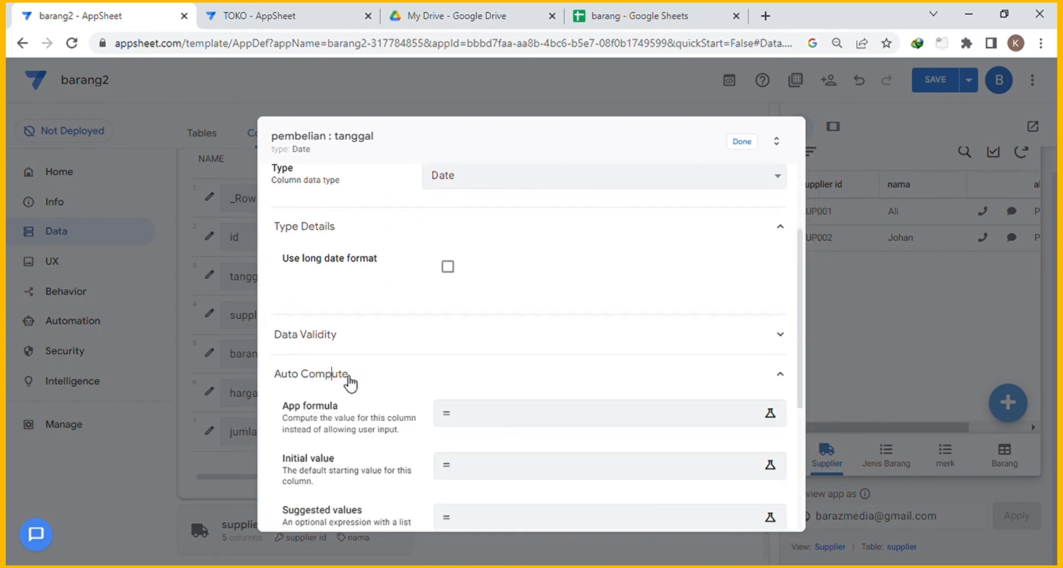
{"action": "scroll", "coordinate": [409, 379], "scroll_direction": "down", "scroll_amount": 2}
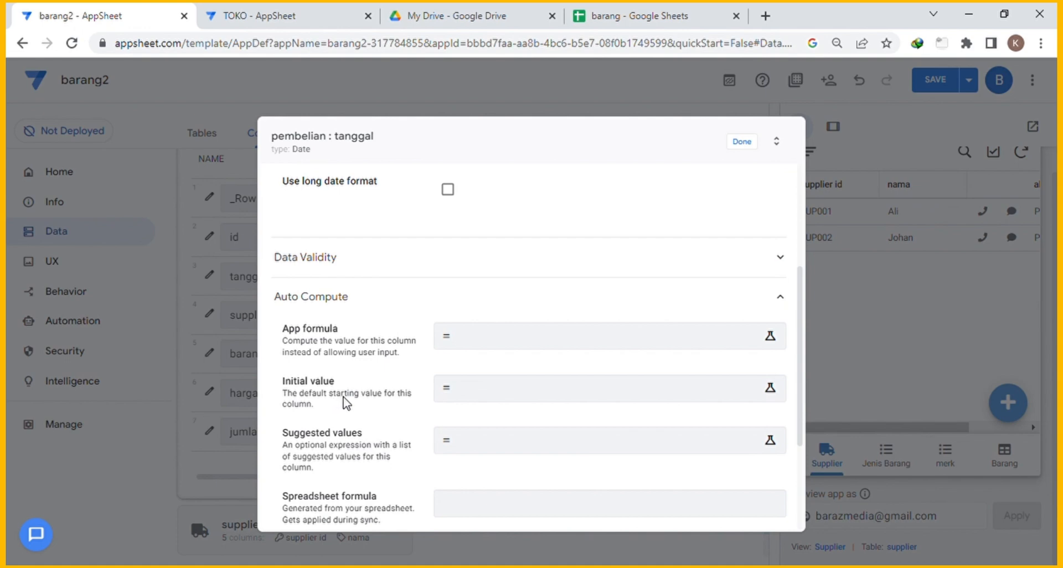
{"action": "left_click", "coordinate": [503, 396]}
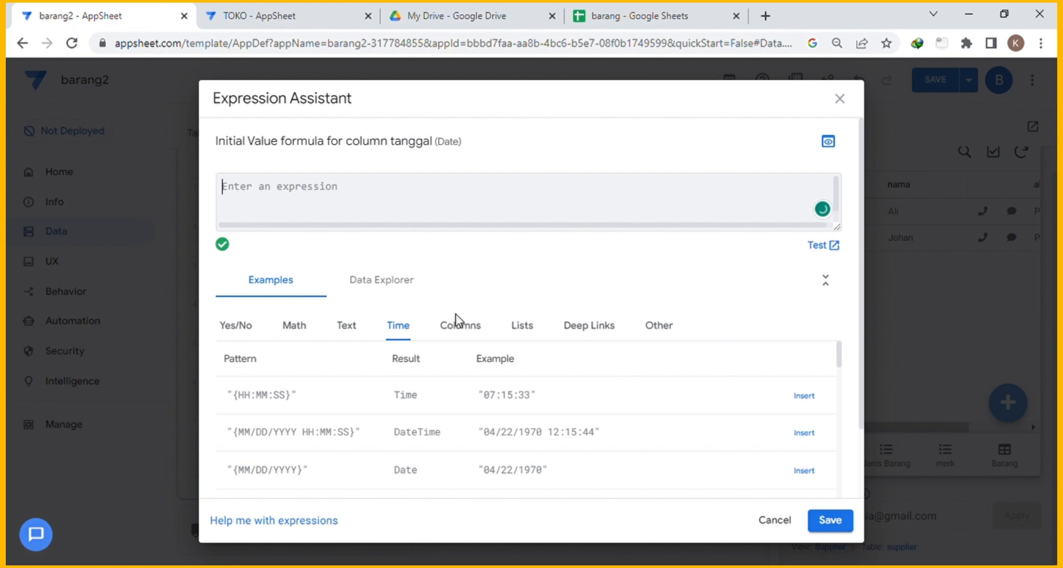
{"action": "scroll", "coordinate": [790, 420], "scroll_direction": "down", "scroll_amount": 1}
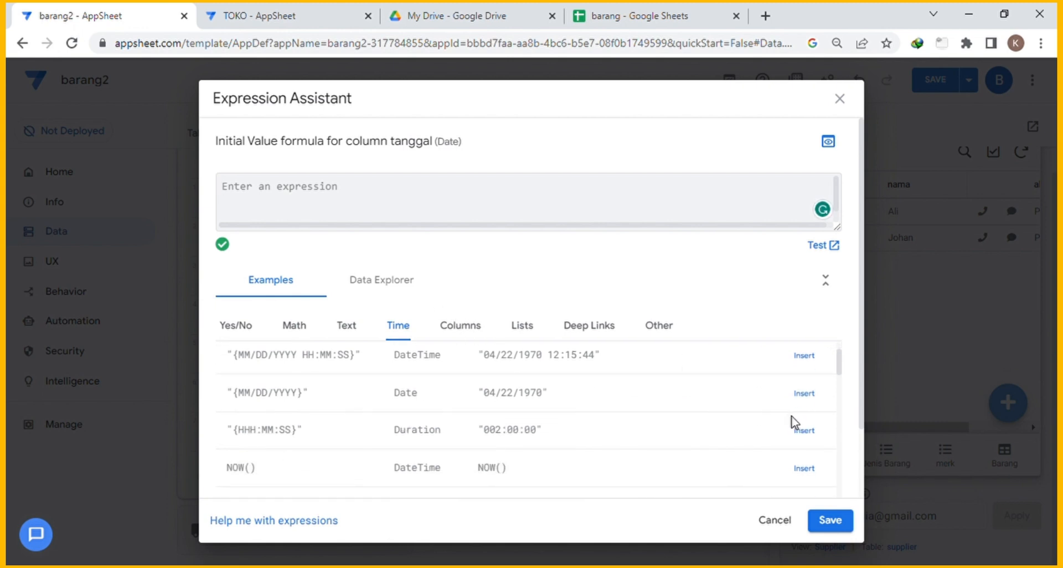
{"action": "scroll", "coordinate": [805, 424], "scroll_direction": "down", "scroll_amount": 1}
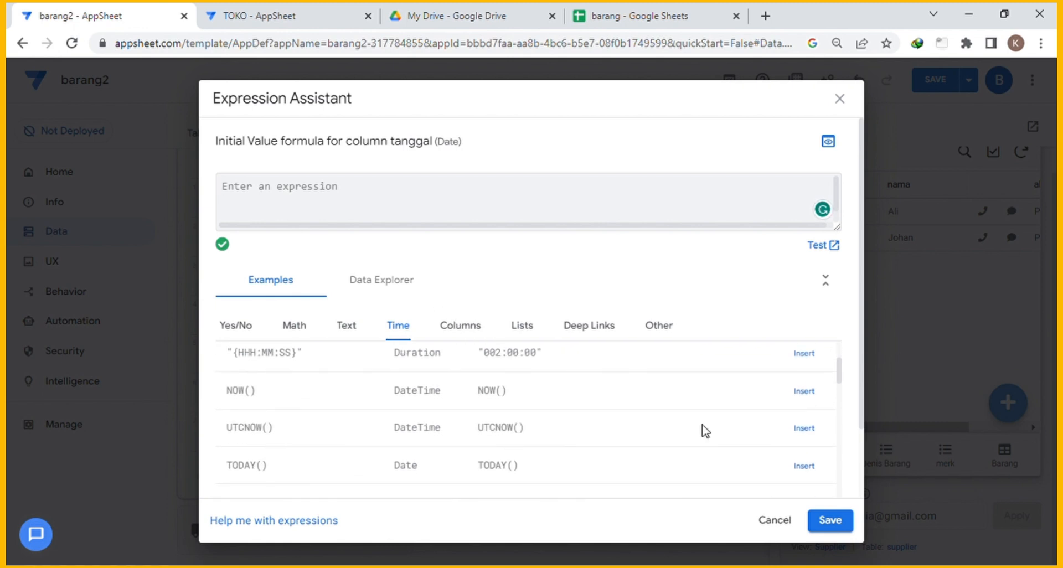
{"action": "left_click", "coordinate": [801, 467]}
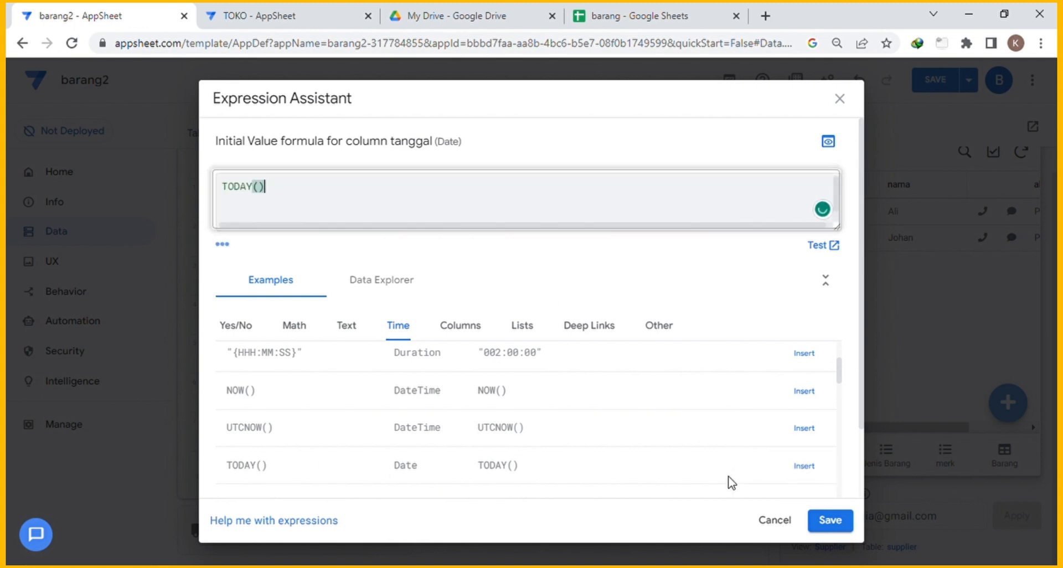
{"action": "left_click", "coordinate": [830, 520]}
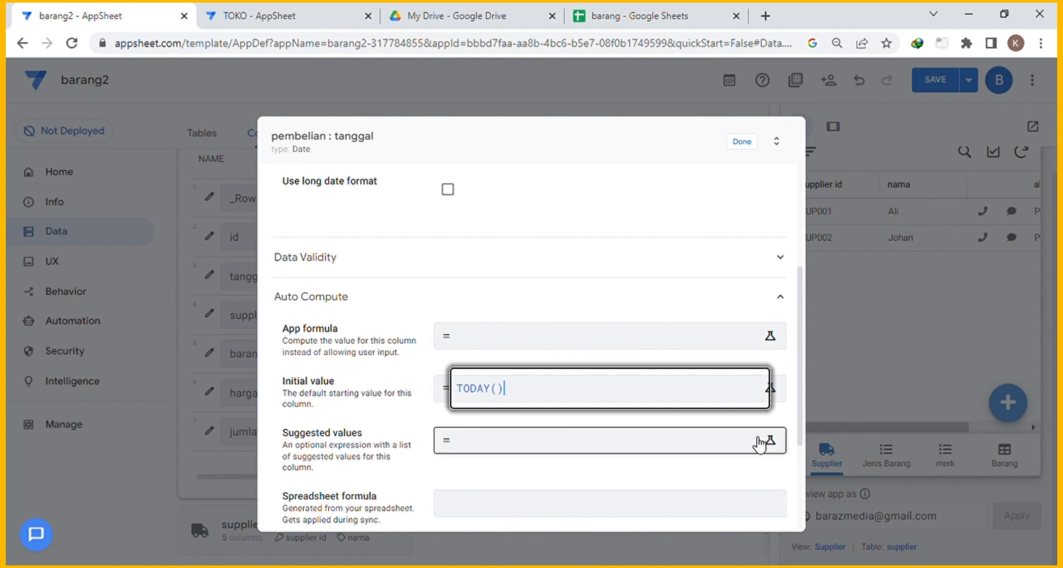
{"action": "left_click", "coordinate": [742, 141]}
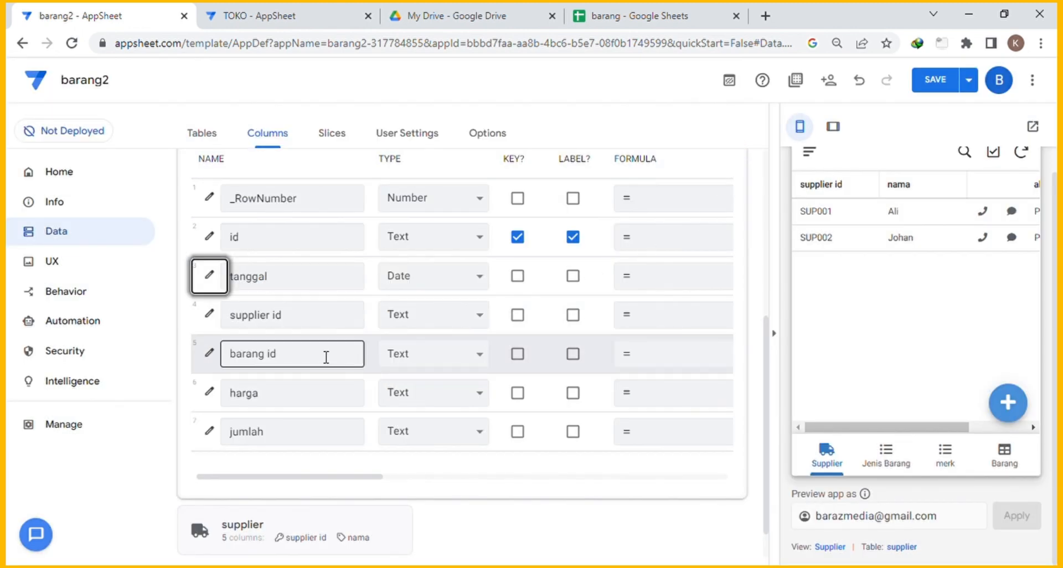
Make supplier id a Ref column pointing to the supplier table.
{"action": "left_click", "coordinate": [427, 320]}
{"action": "left_click", "coordinate": [413, 255]}
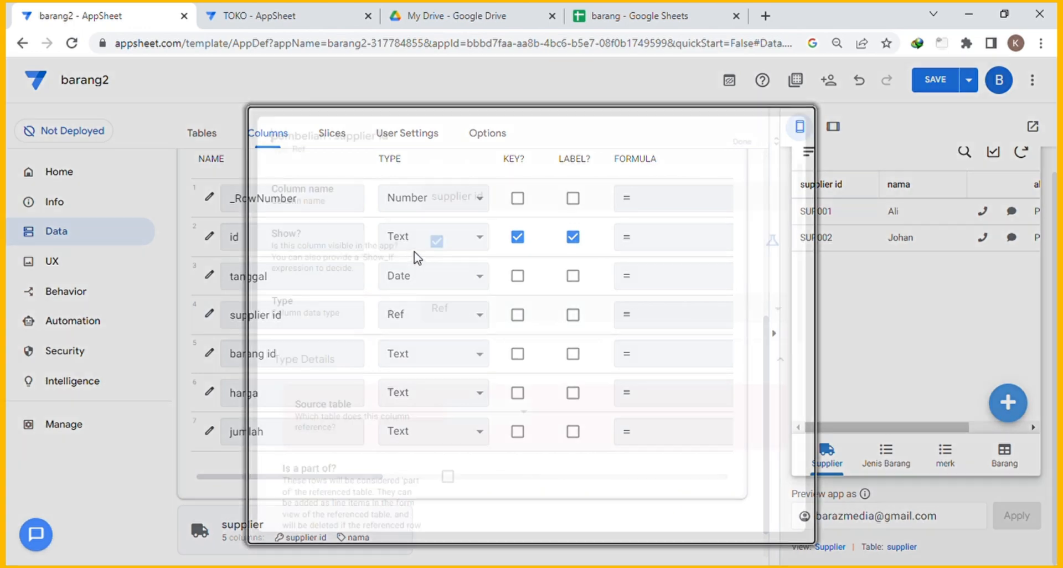
{"action": "left_click", "coordinate": [484, 308]}
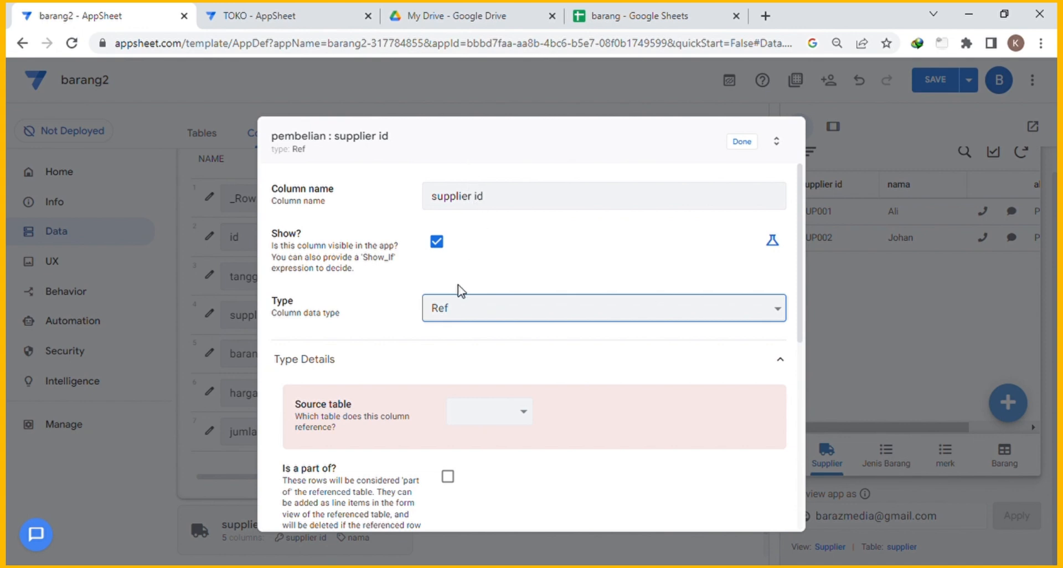
{"action": "left_click", "coordinate": [512, 416]}
{"action": "left_click", "coordinate": [499, 503]}
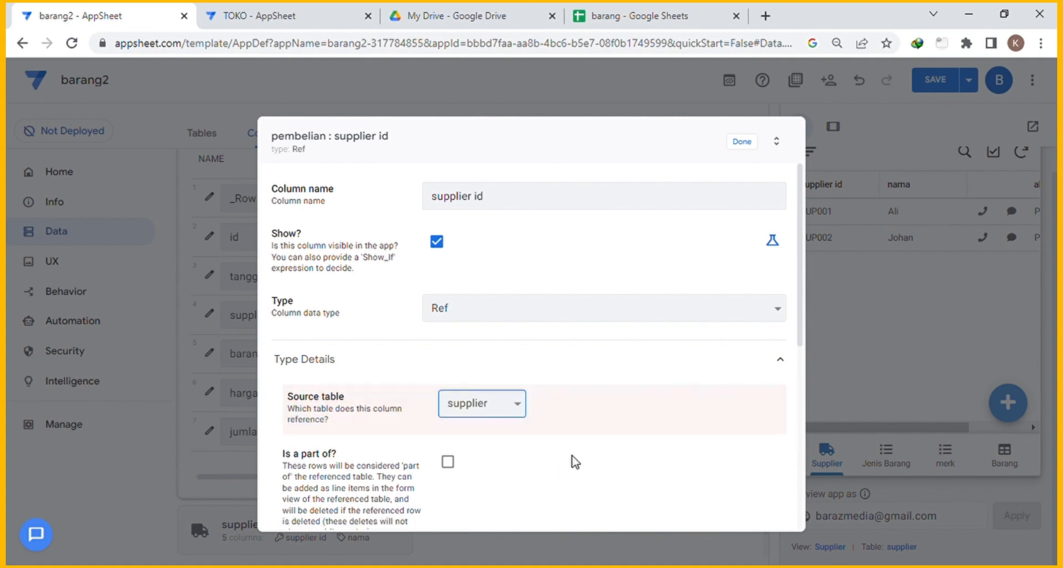
{"action": "left_click", "coordinate": [748, 145]}
Make barang id a Ref column pointing to the barang table.
{"action": "scroll", "coordinate": [499, 349], "scroll_direction": "down", "scroll_amount": 2}
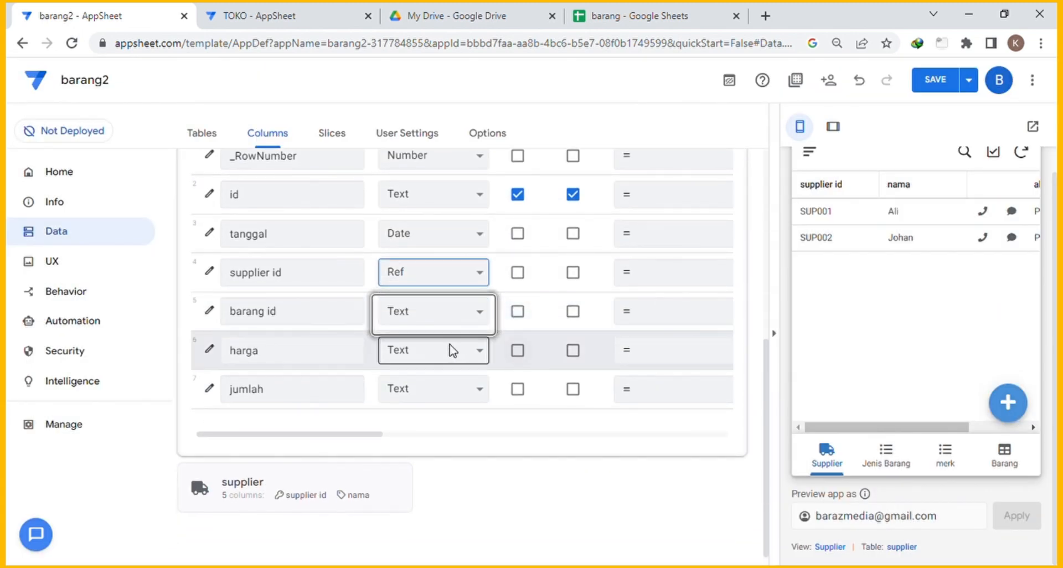
{"action": "left_click", "coordinate": [410, 320]}
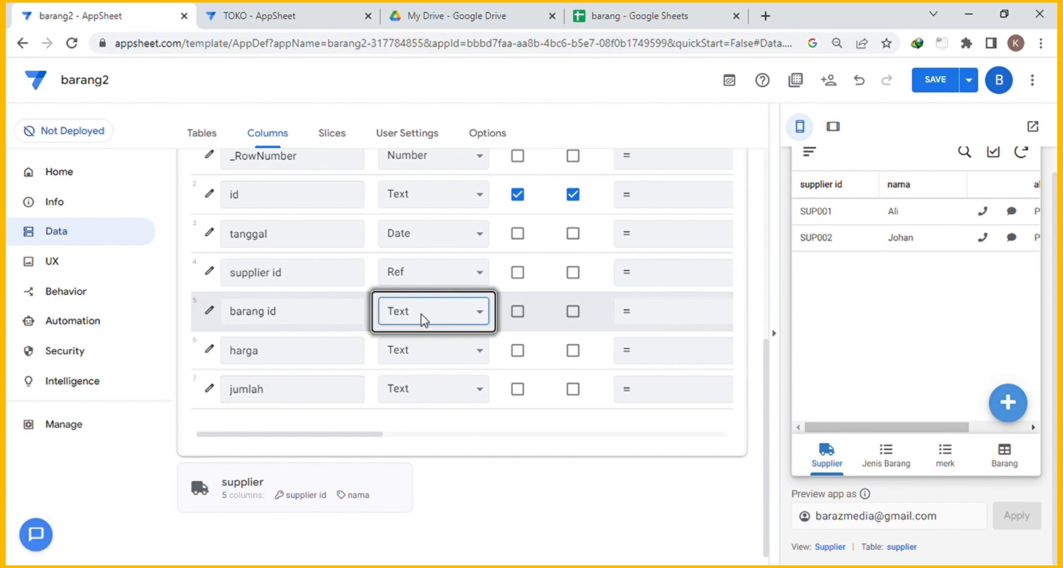
{"action": "left_click", "coordinate": [436, 249]}
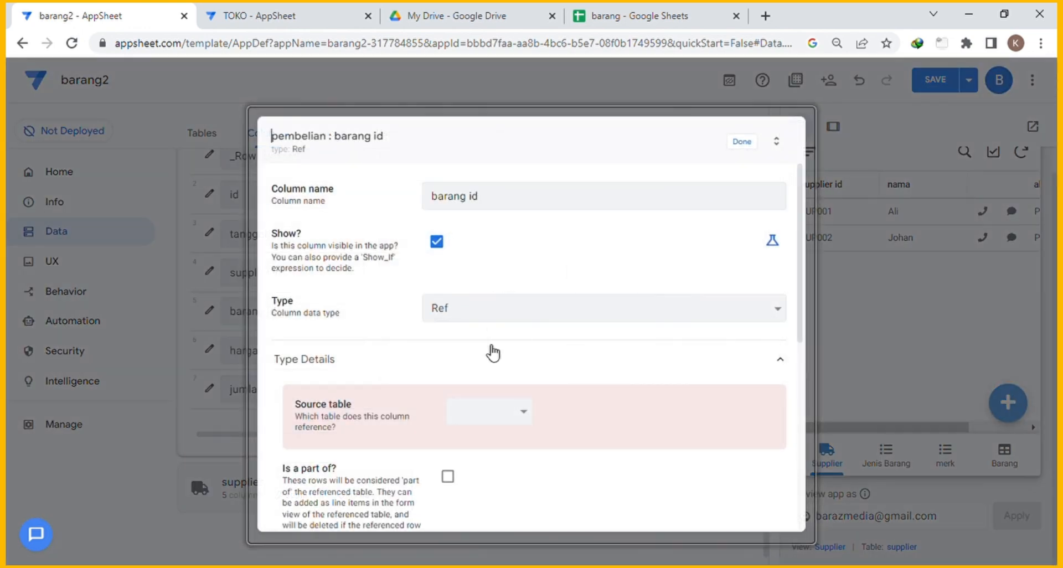
{"action": "left_click", "coordinate": [523, 419]}
{"action": "left_click", "coordinate": [501, 451]}
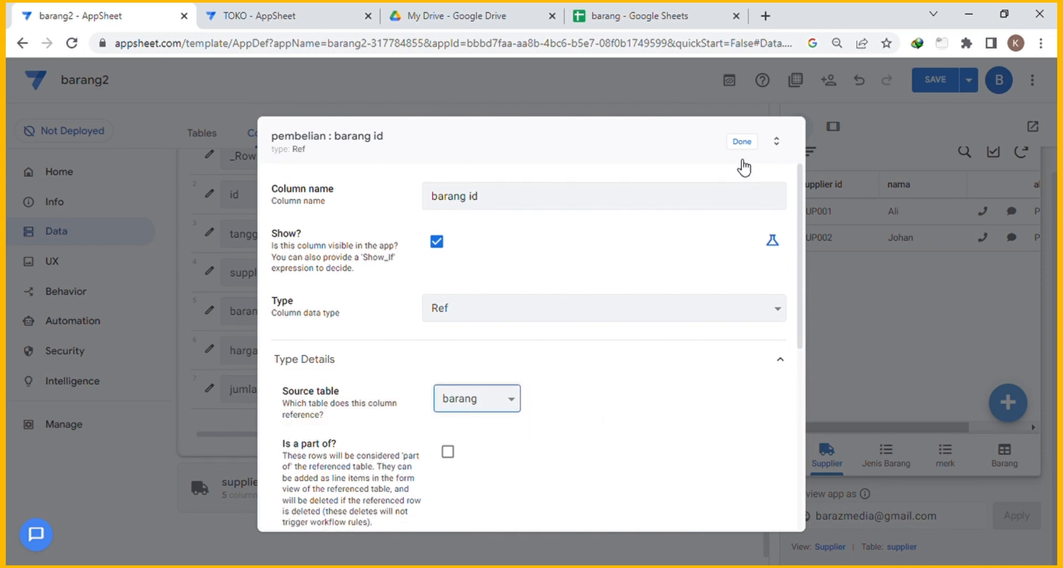
{"action": "left_click", "coordinate": [743, 142]}
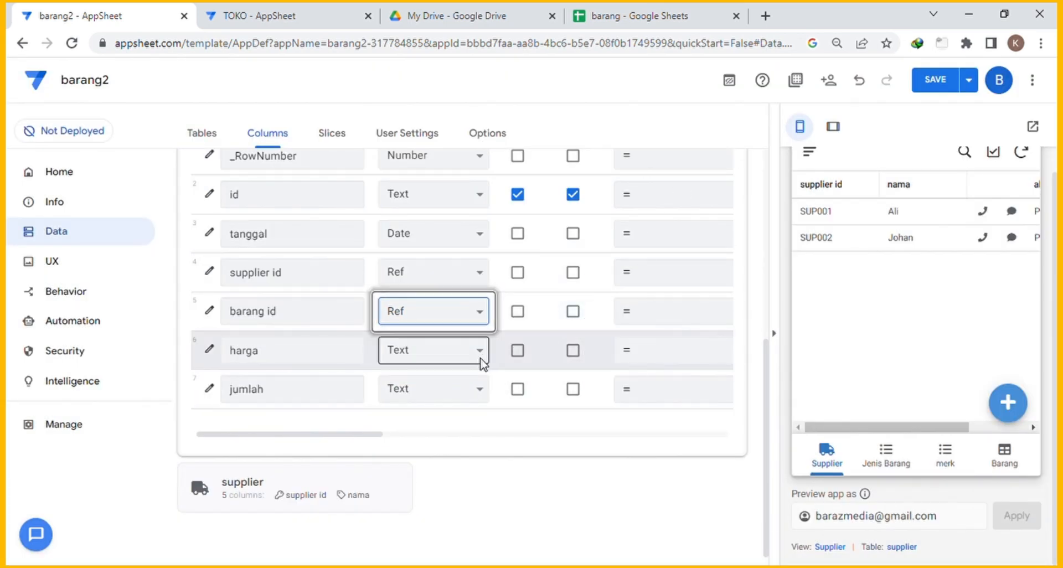
Set the harga and jumlah column types to Number.
{"action": "left_click", "coordinate": [474, 353]}
{"action": "type", "text": "nu"}
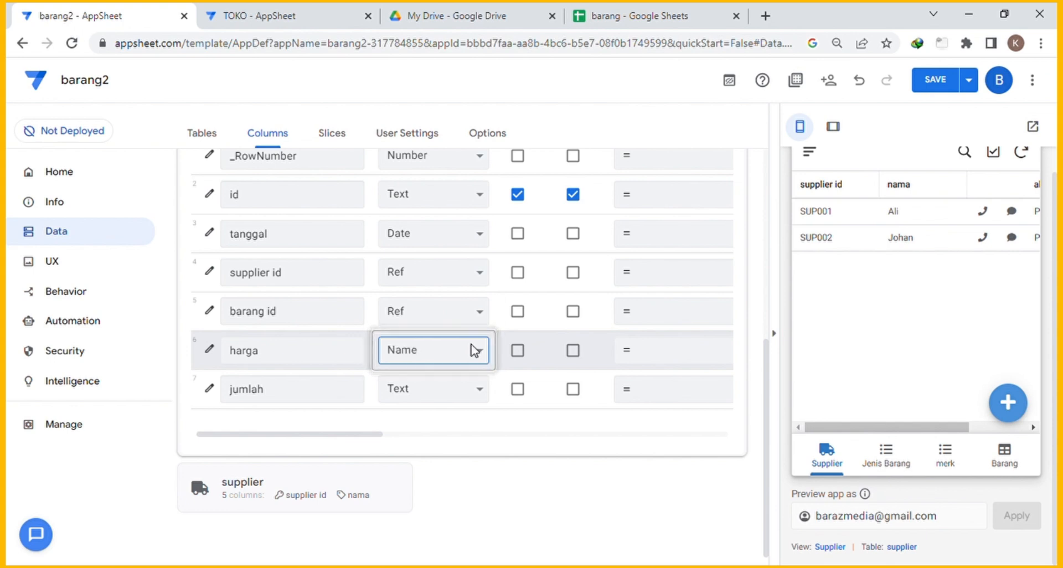
{"action": "left_click", "coordinate": [440, 221]}
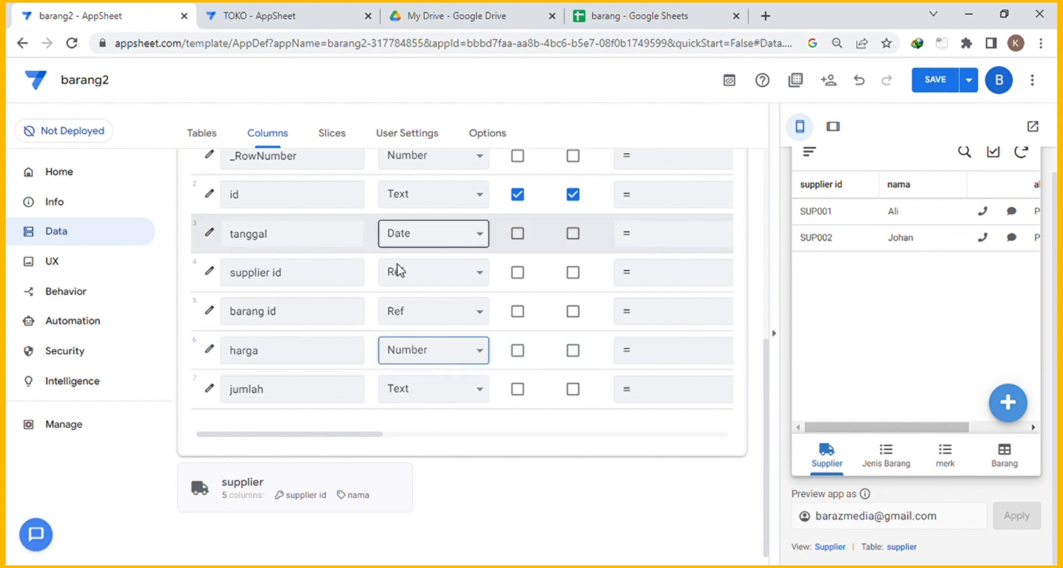
{"action": "left_click", "coordinate": [410, 394]}
{"action": "type", "text": "nu"}
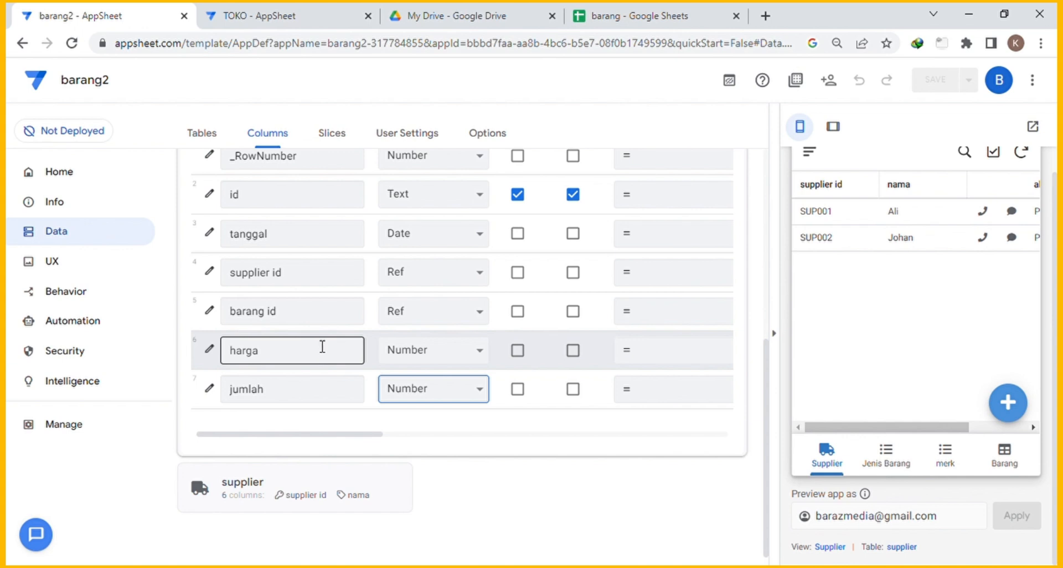
{"action": "left_click", "coordinate": [356, 424]}
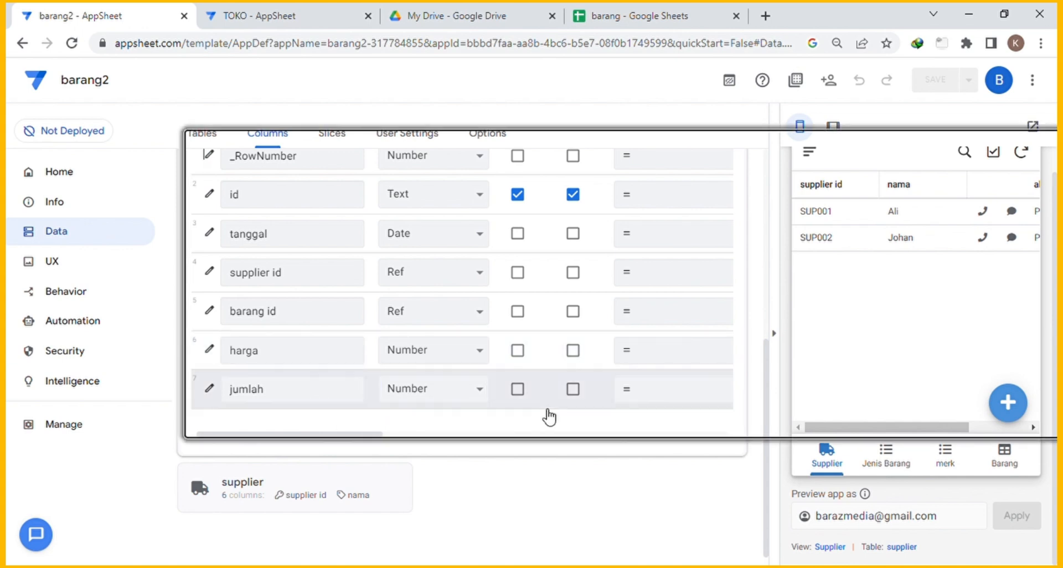
{"action": "scroll", "coordinate": [564, 418], "scroll_direction": "up", "scroll_amount": 3}
{"action": "scroll", "coordinate": [583, 416], "scroll_direction": "up", "scroll_amount": 3}
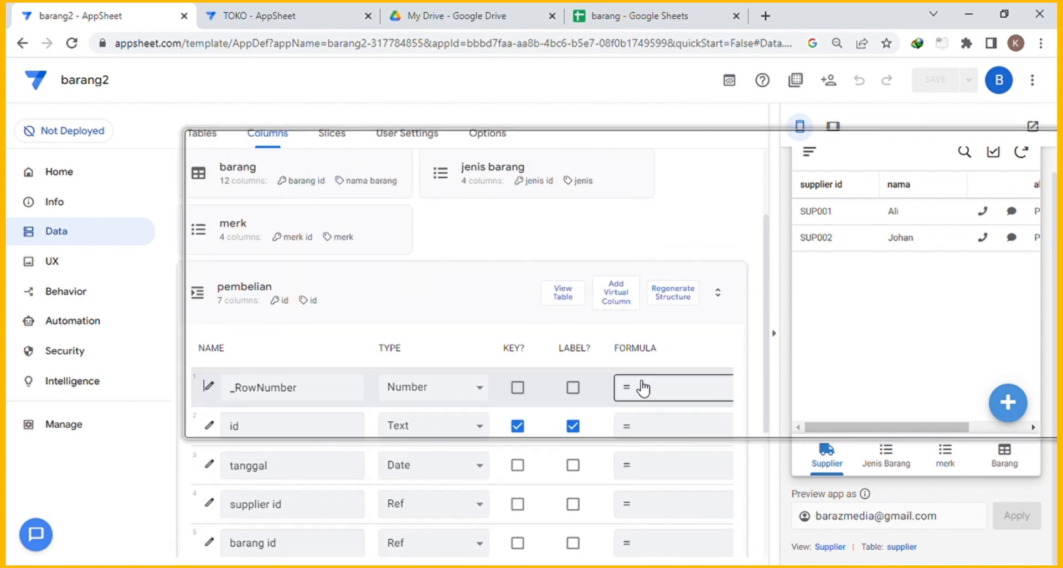
Add a virtual column 'nama barang' with formula [barang id].[nama barang].
{"action": "left_click", "coordinate": [623, 301]}
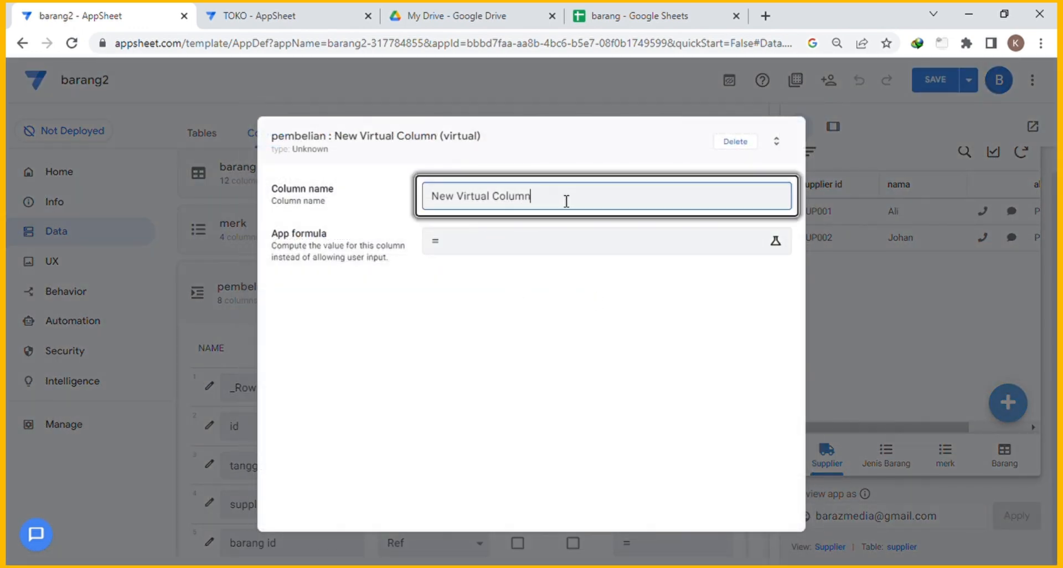
{"action": "left_click_drag", "start_coordinate": [565, 200], "coordinate": [359, 203]}
{"action": "type", "text": "nama barang"}
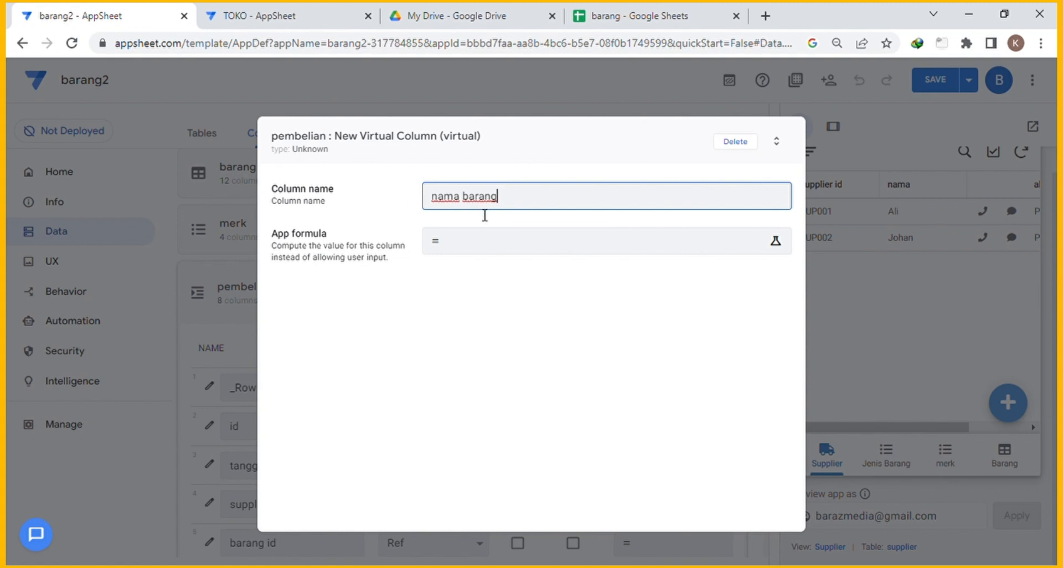
{"action": "left_click", "coordinate": [506, 247]}
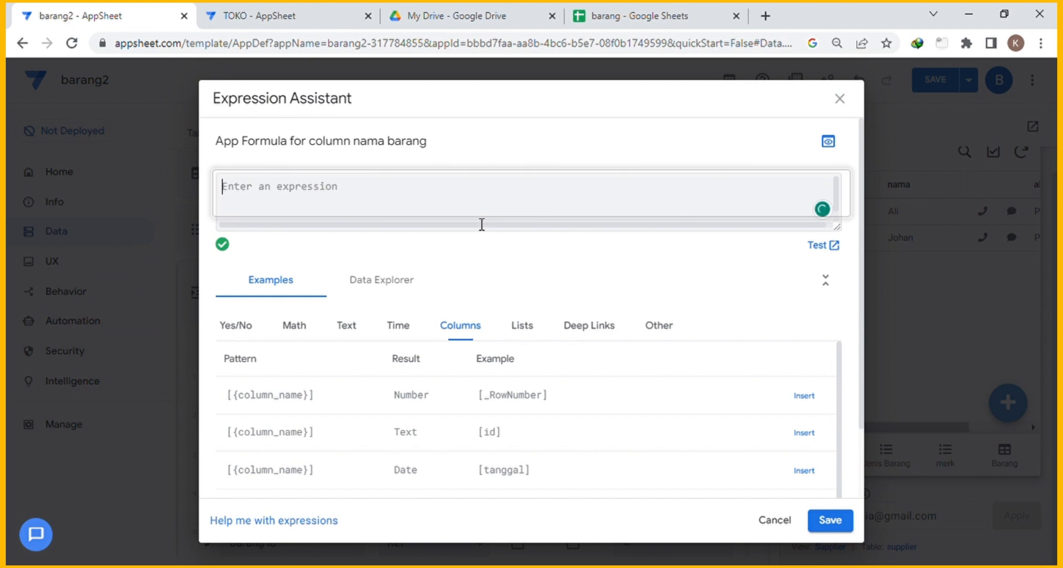
{"action": "type", "text": "[bara"}
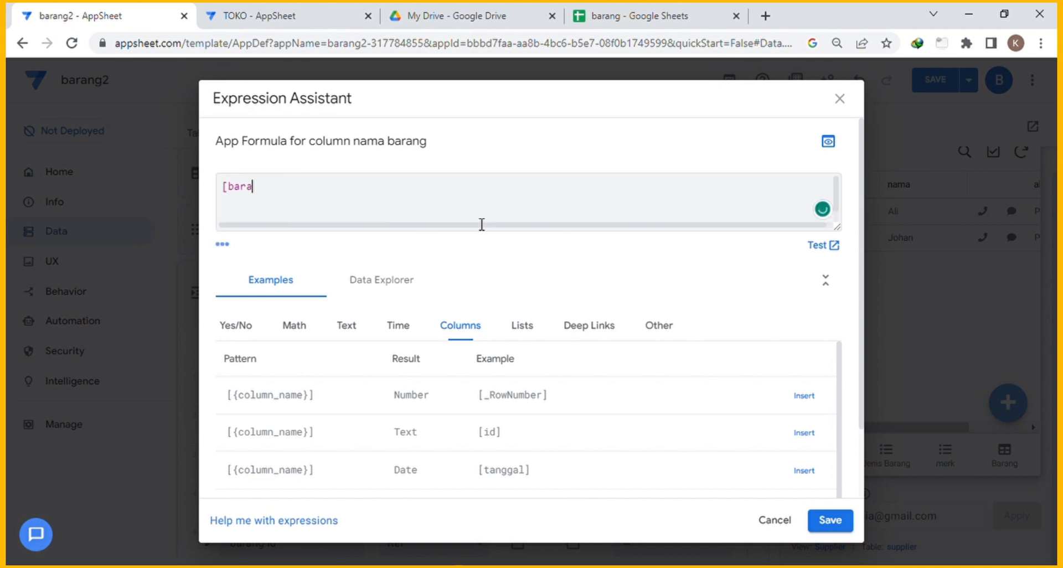
{"action": "type", "text": "ng id].[nama barang]"}
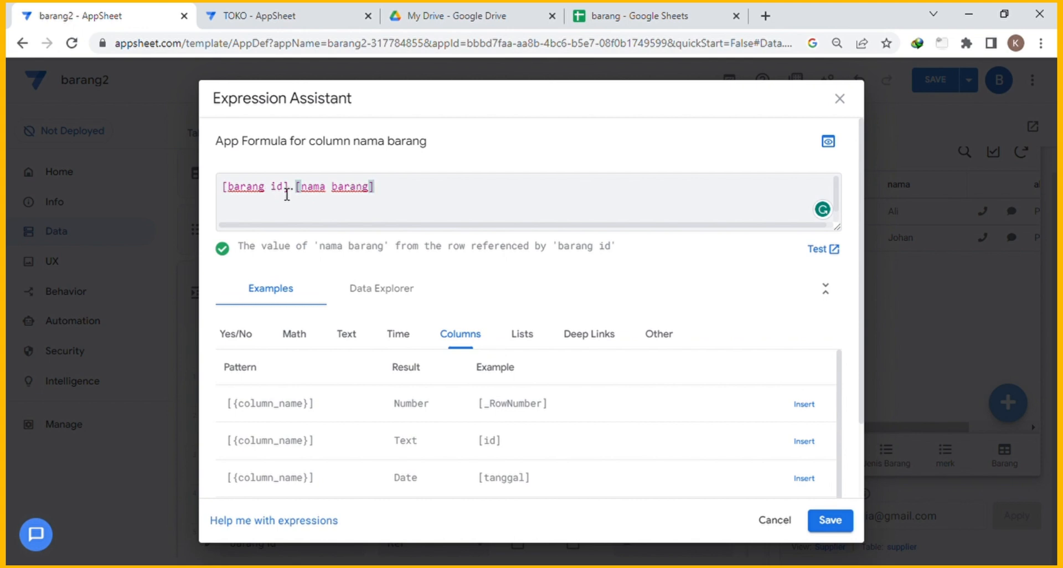
{"action": "left_click_drag", "start_coordinate": [294, 193], "coordinate": [228, 196]}
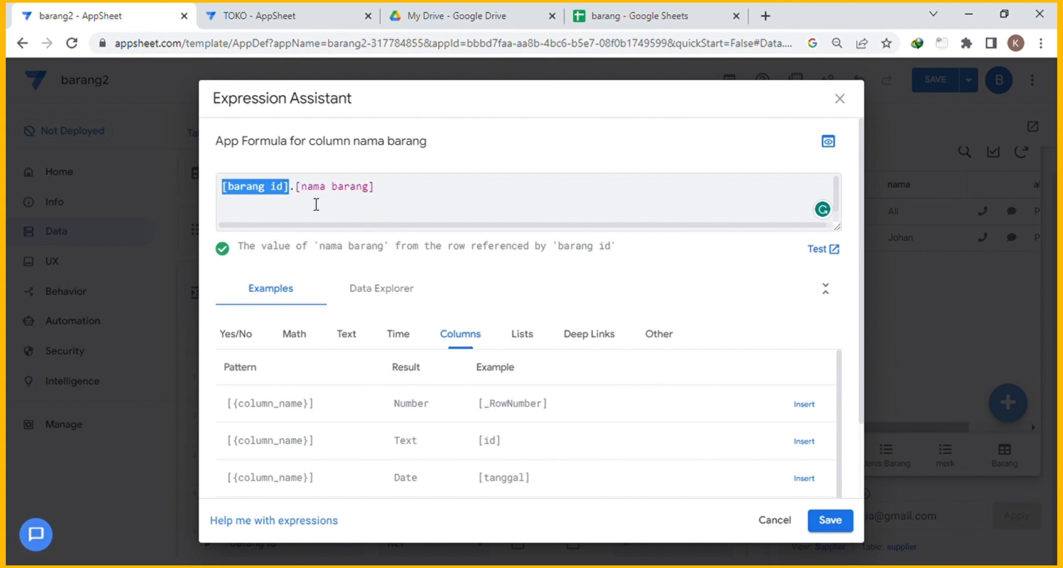
{"action": "left_click", "coordinate": [838, 527]}
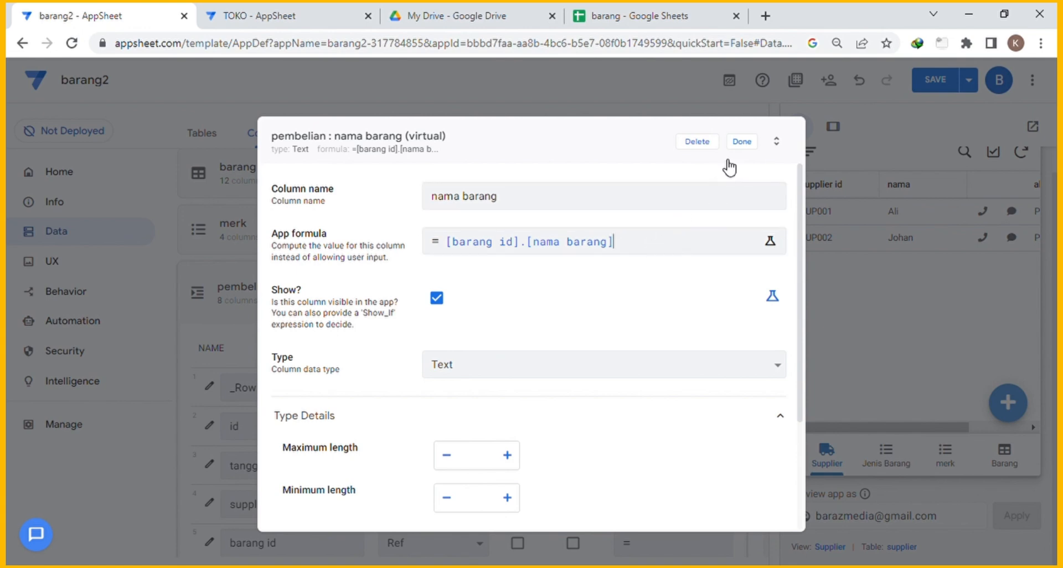
{"action": "left_click", "coordinate": [745, 144]}
{"action": "scroll", "coordinate": [575, 320], "scroll_direction": "down", "scroll_amount": 4}
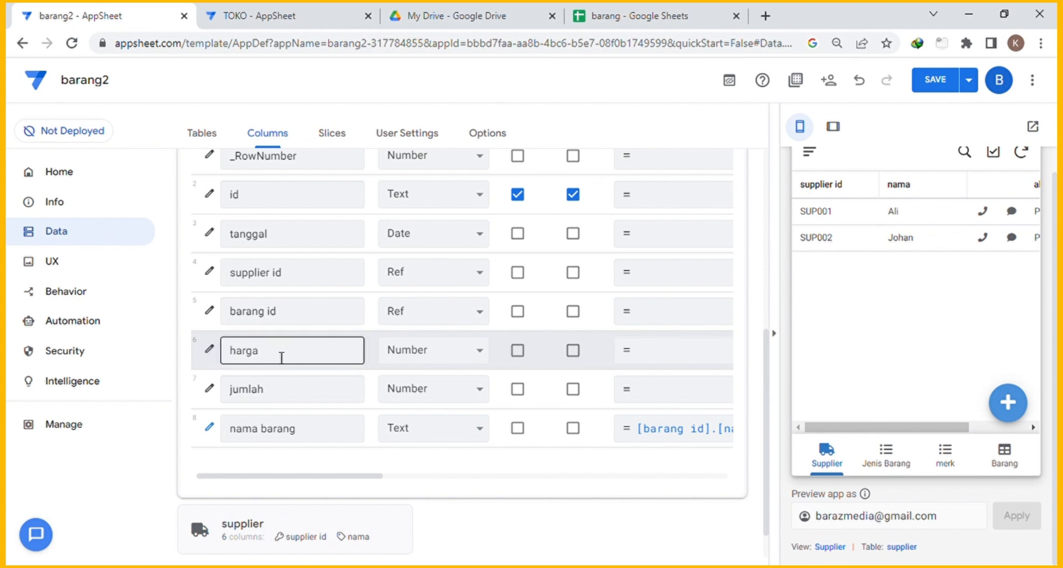
Give the harga column the app formula [barang id].[harga beli] and save it.
{"action": "left_click", "coordinate": [210, 350]}
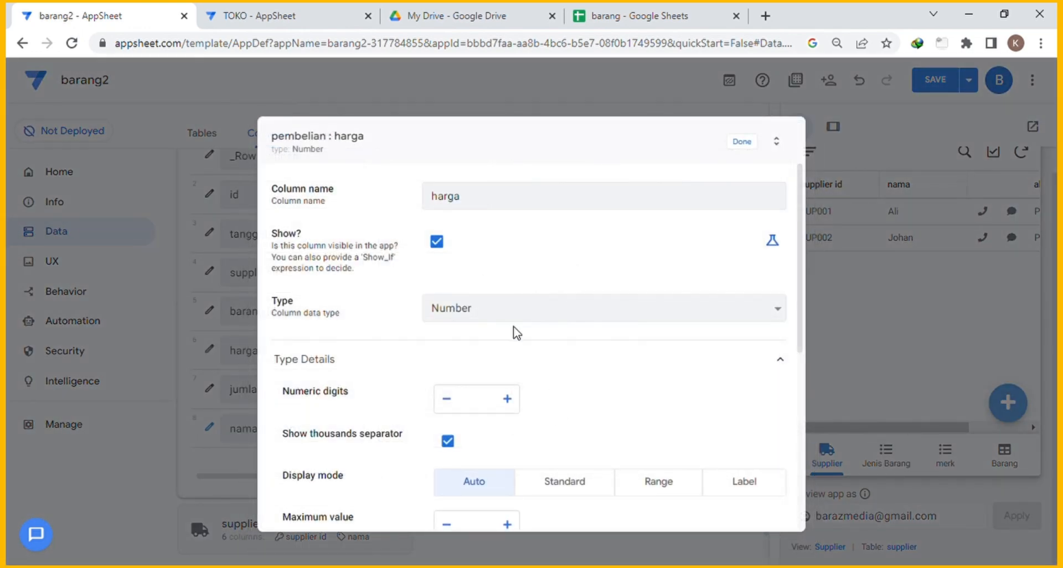
{"action": "scroll", "coordinate": [512, 332], "scroll_direction": "down", "scroll_amount": 4}
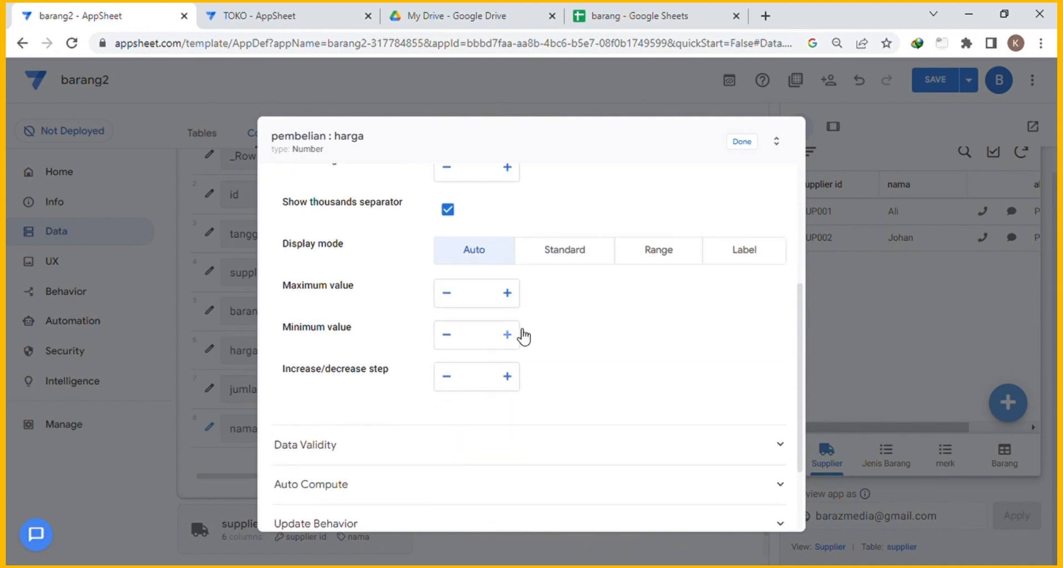
{"action": "scroll", "coordinate": [487, 352], "scroll_direction": "down", "scroll_amount": 2}
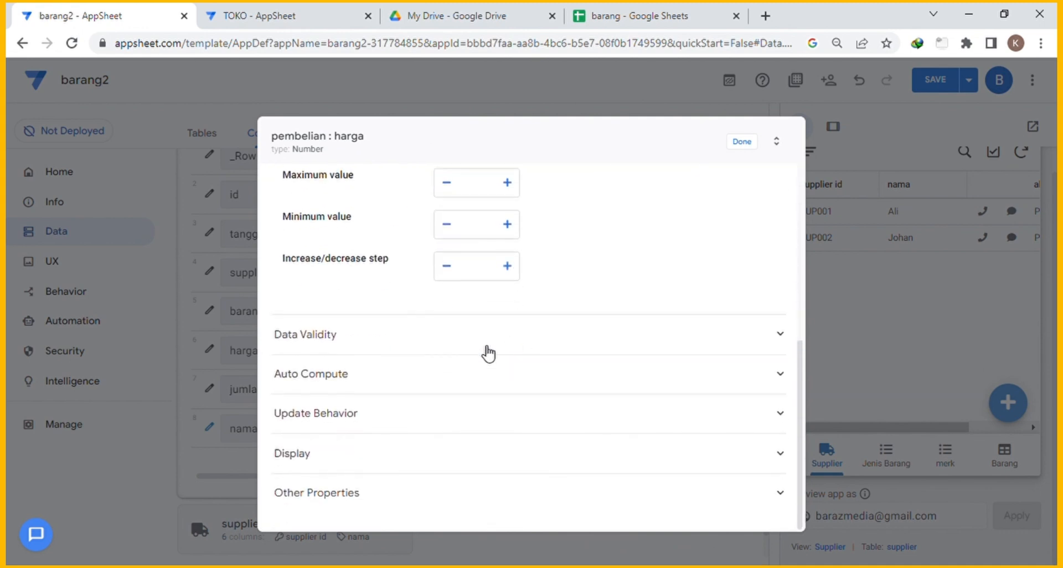
{"action": "left_click", "coordinate": [340, 382]}
{"action": "scroll", "coordinate": [388, 381], "scroll_direction": "down", "scroll_amount": 1}
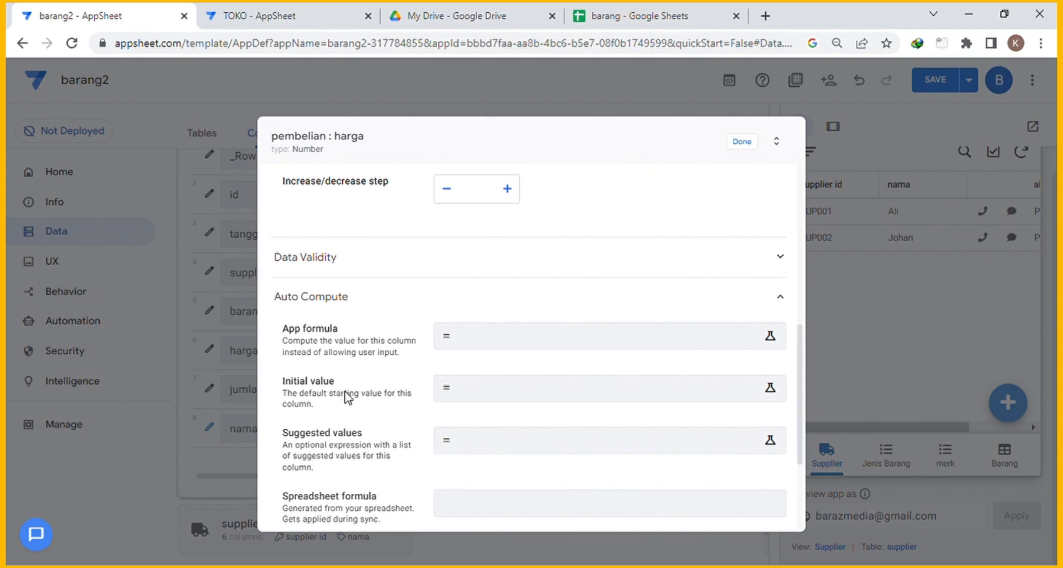
{"action": "left_click", "coordinate": [489, 394]}
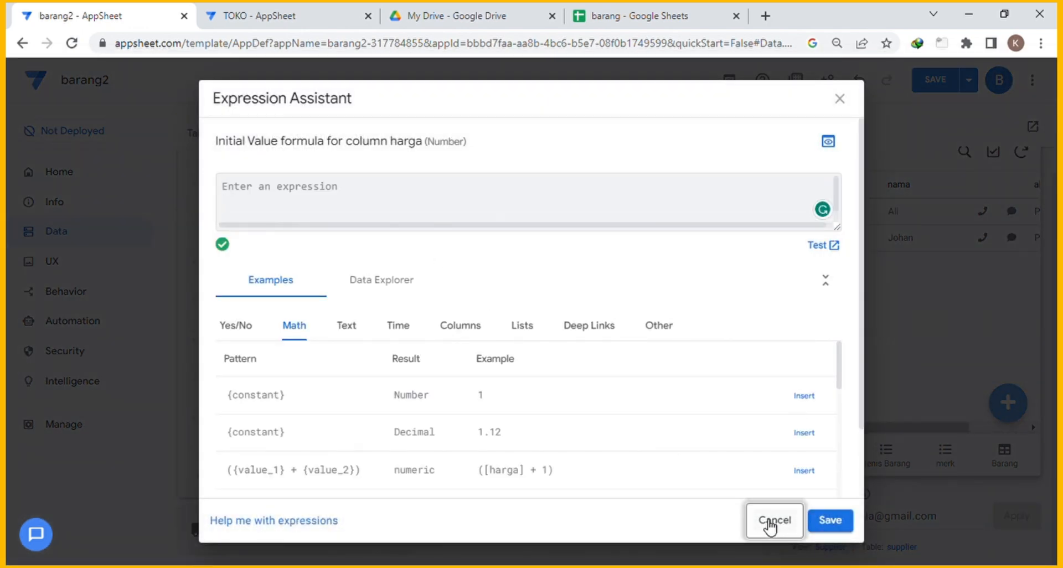
{"action": "left_click", "coordinate": [774, 521]}
{"action": "left_click", "coordinate": [505, 344]}
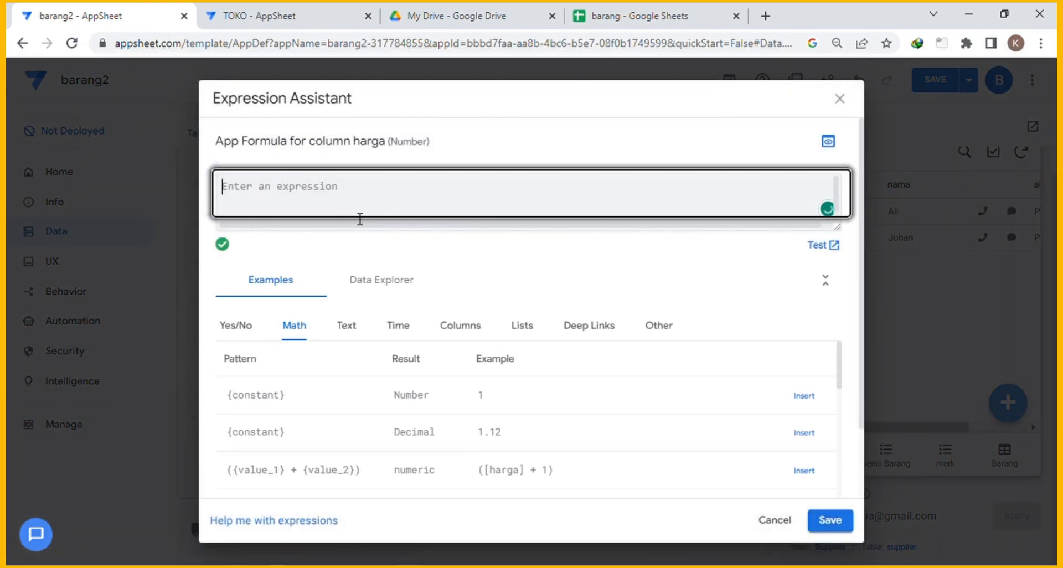
{"action": "type", "text": "["}
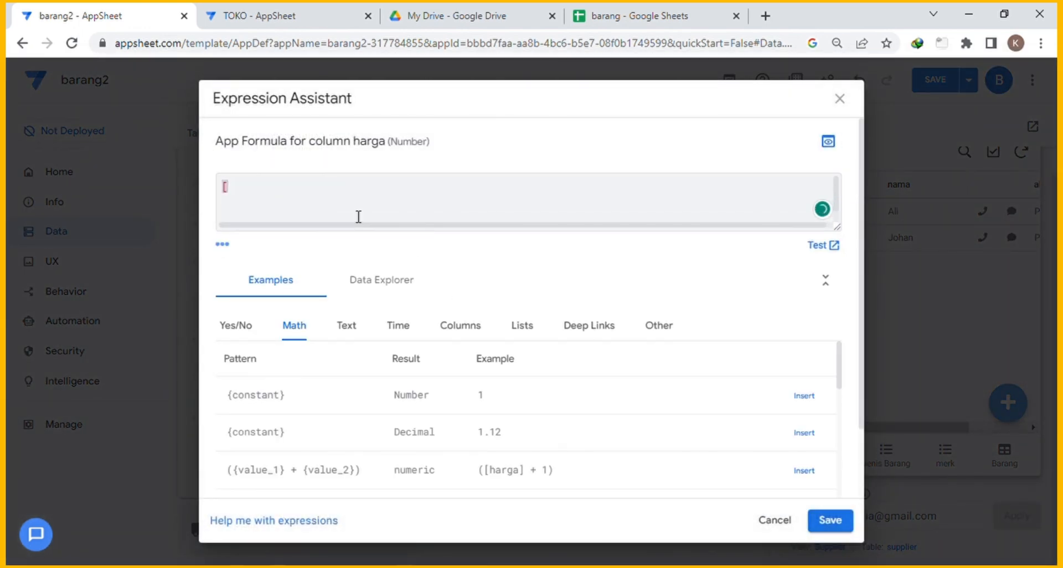
{"action": "type", "text": "barang "}
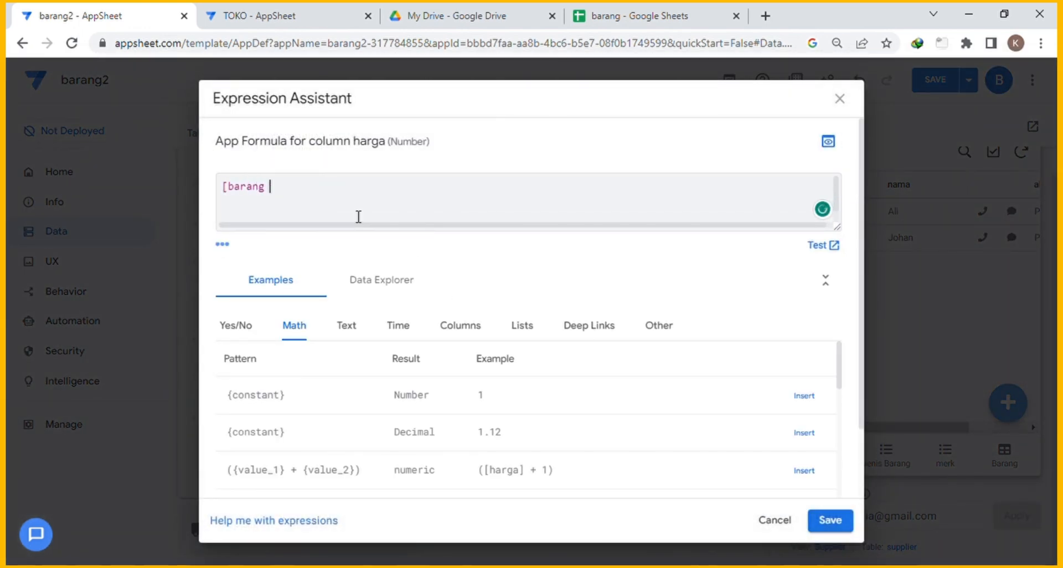
{"action": "type", "text": "id].[harga beli"}
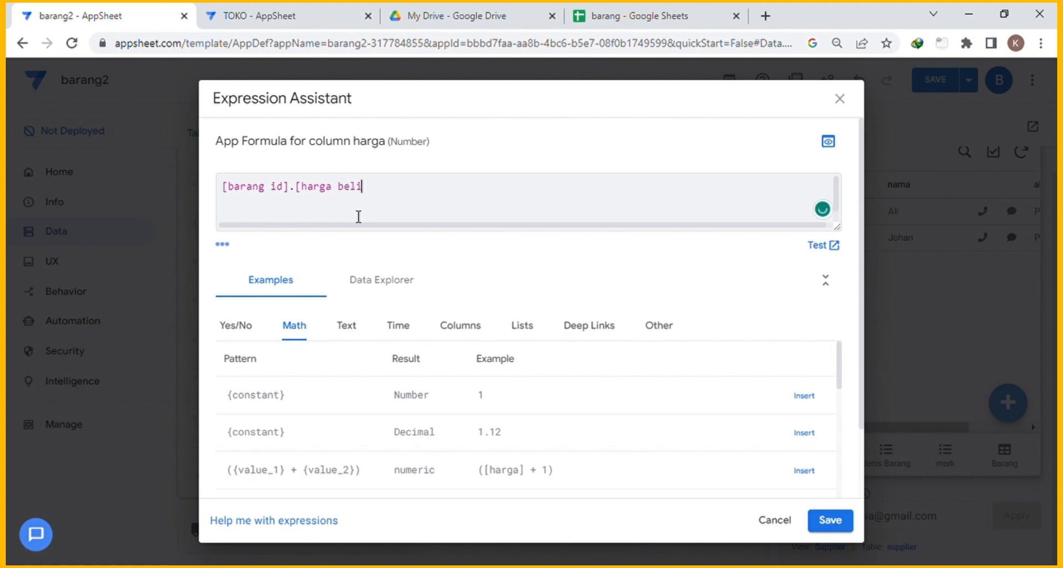
{"action": "type", "text": "]"}
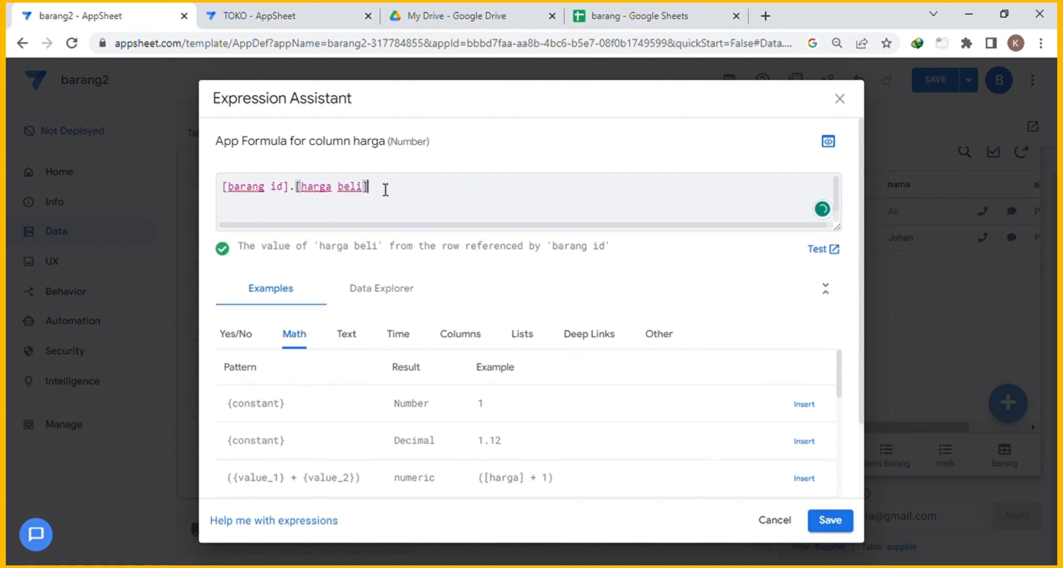
{"action": "left_click_drag", "start_coordinate": [369, 187], "coordinate": [221, 188]}
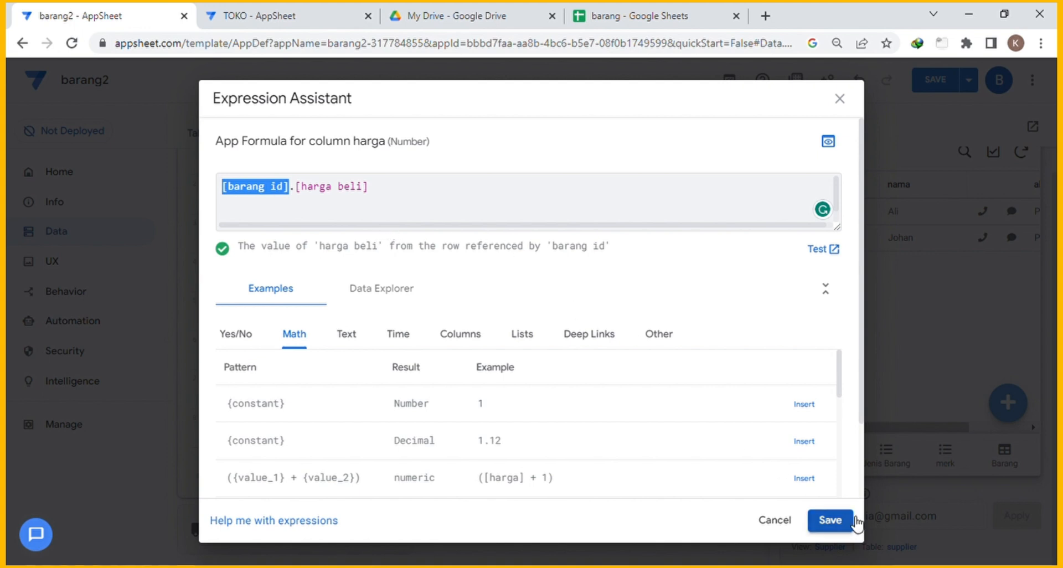
{"action": "left_click", "coordinate": [829, 520]}
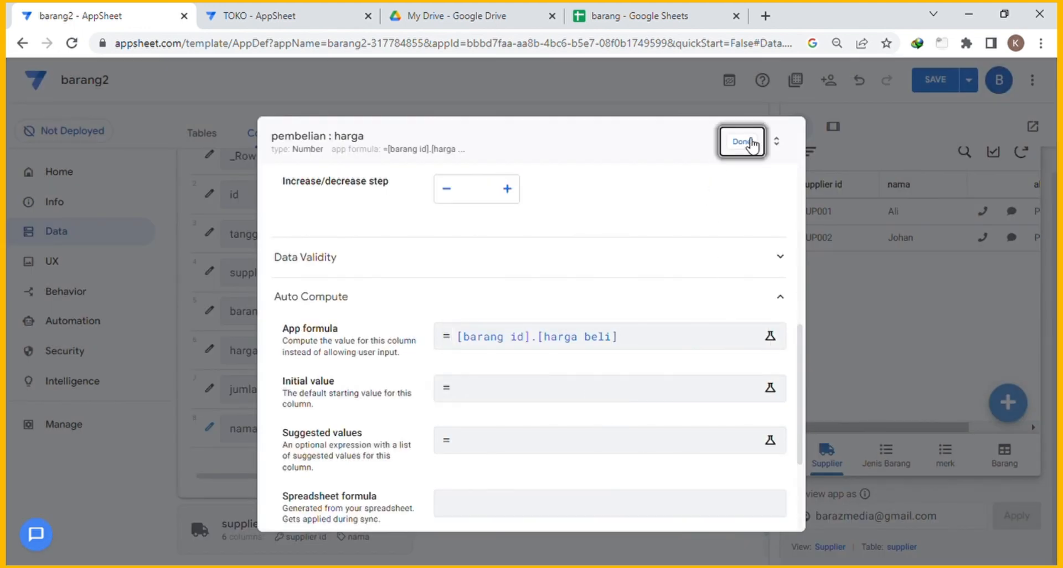
{"action": "left_click", "coordinate": [741, 141]}
{"action": "scroll", "coordinate": [498, 299], "scroll_direction": "down", "scroll_amount": 1}
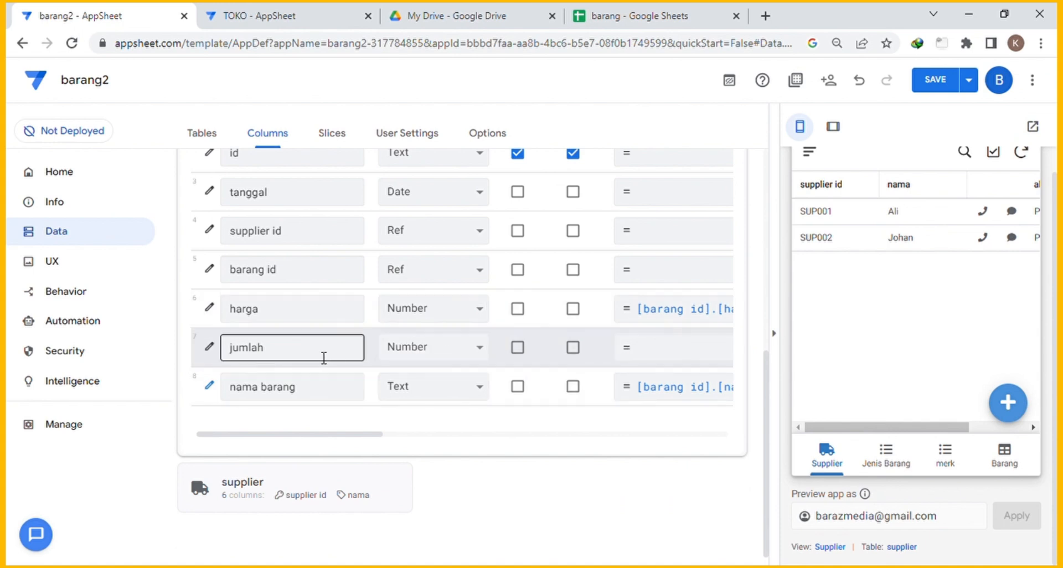
Add a virtual column named Total with app formula [harga]*[jumlah].
{"action": "scroll", "coordinate": [330, 384], "scroll_direction": "up", "scroll_amount": 2}
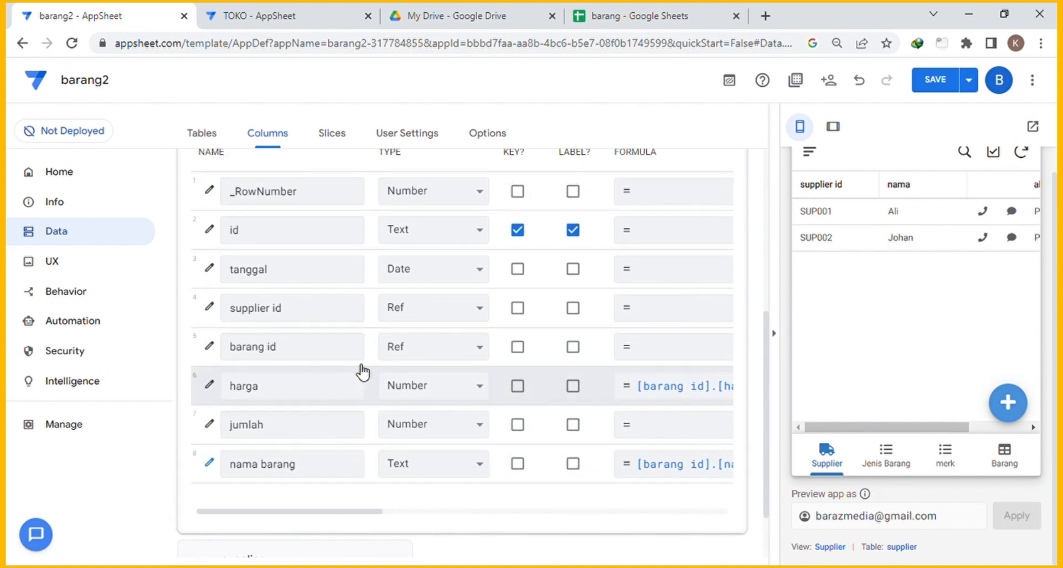
{"action": "scroll", "coordinate": [668, 191], "scroll_direction": "up", "scroll_amount": 4}
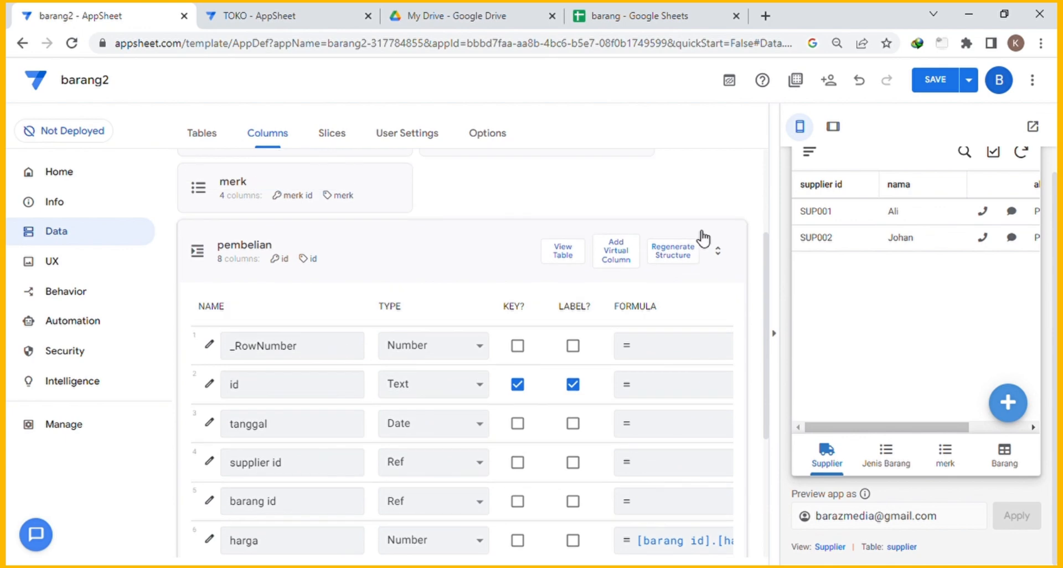
{"action": "left_click", "coordinate": [619, 255]}
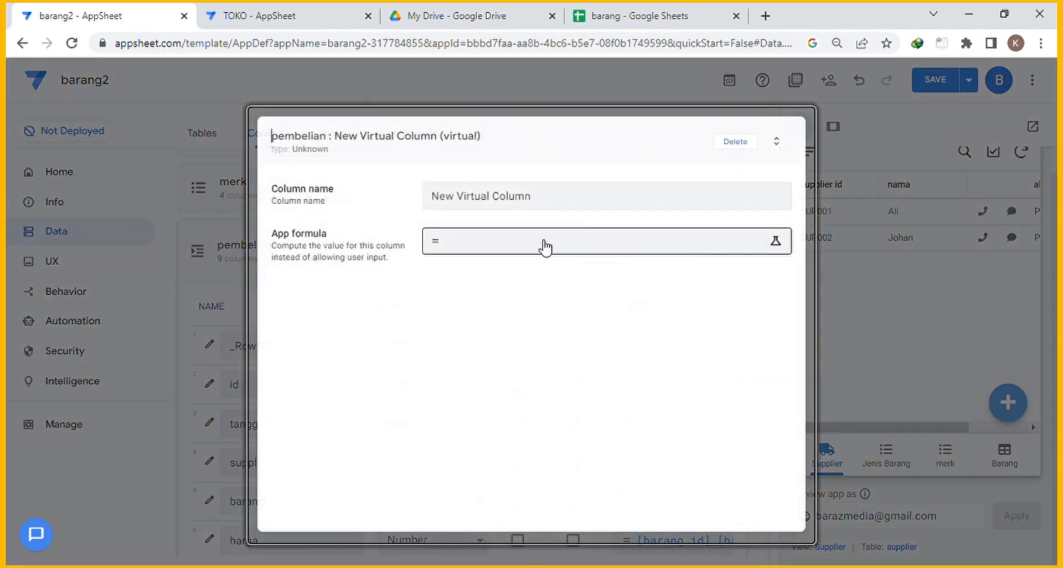
{"action": "left_click", "coordinate": [499, 247]}
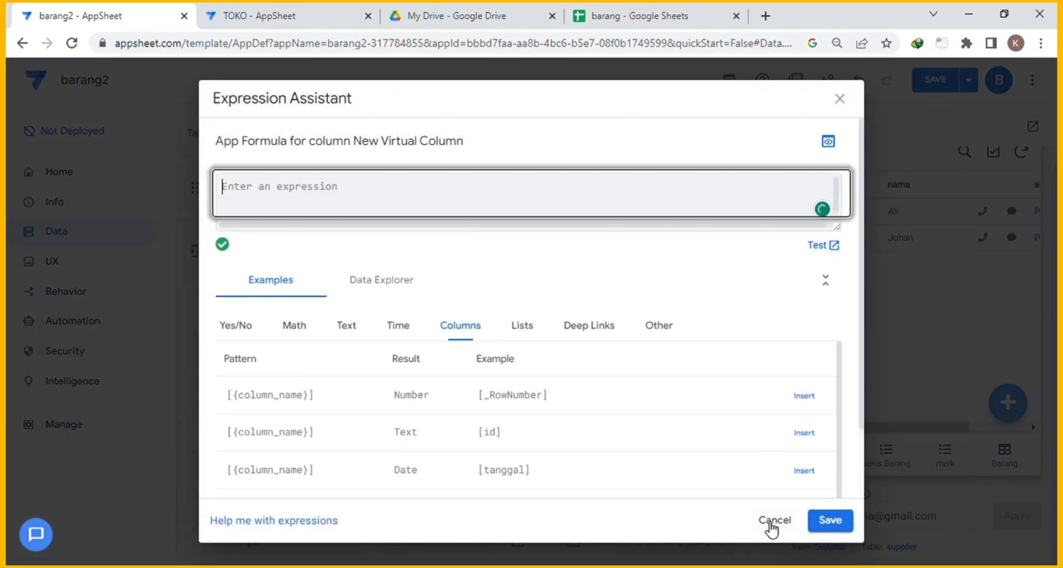
{"action": "left_click", "coordinate": [772, 518]}
{"action": "left_click_drag", "start_coordinate": [570, 211], "coordinate": [375, 206]}
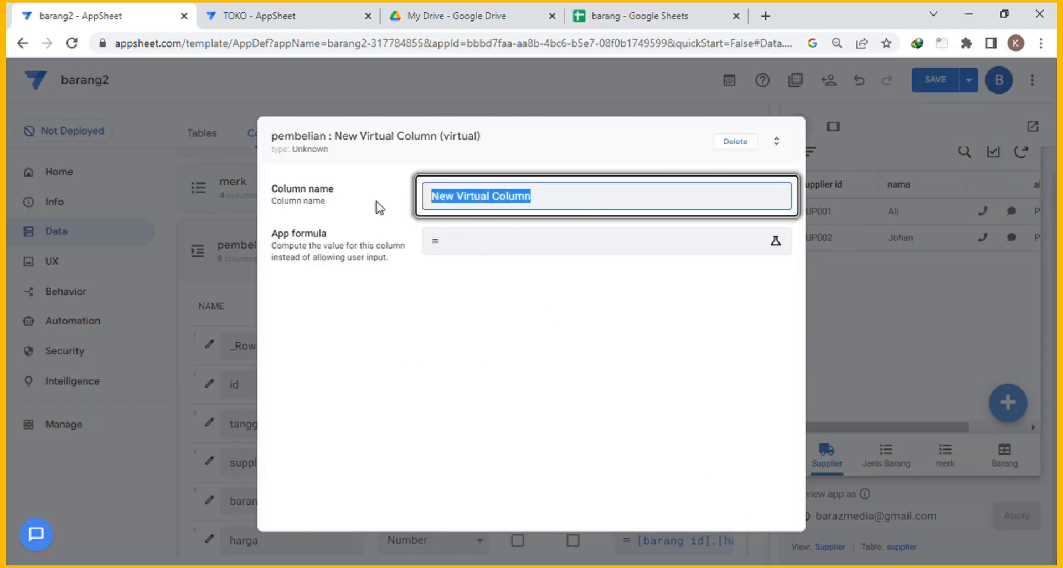
{"action": "type", "text": "Total"}
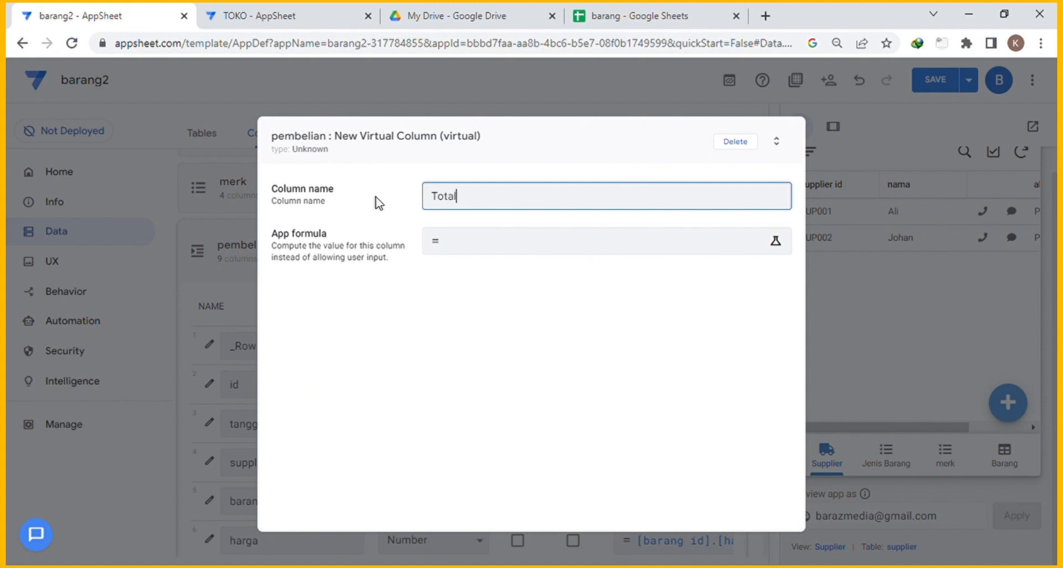
{"action": "key", "text": "Tab"}
{"action": "left_click", "coordinate": [467, 245]}
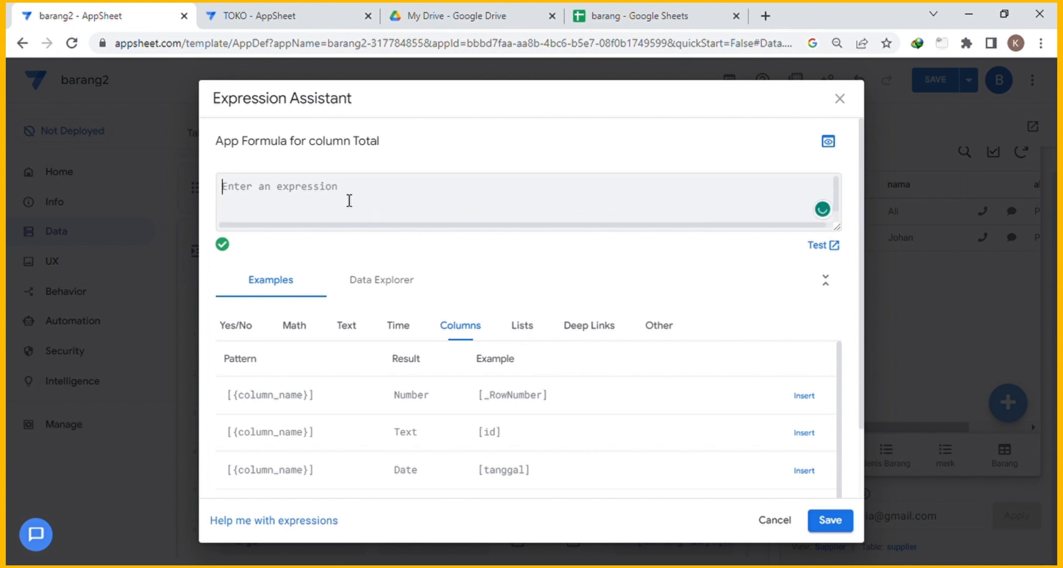
{"action": "type", "text": "[harga"}
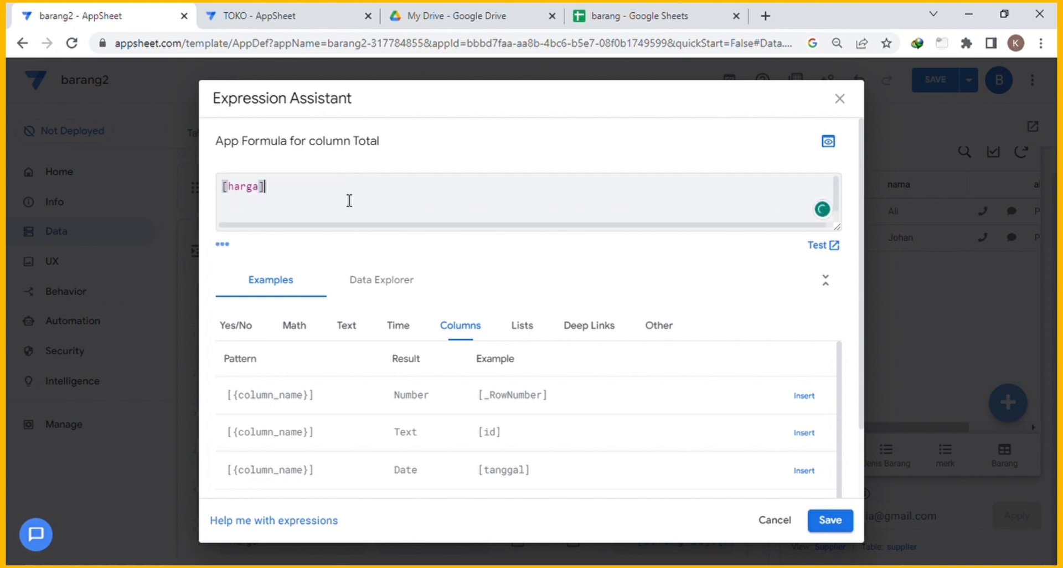
{"action": "type", "text": "*"}
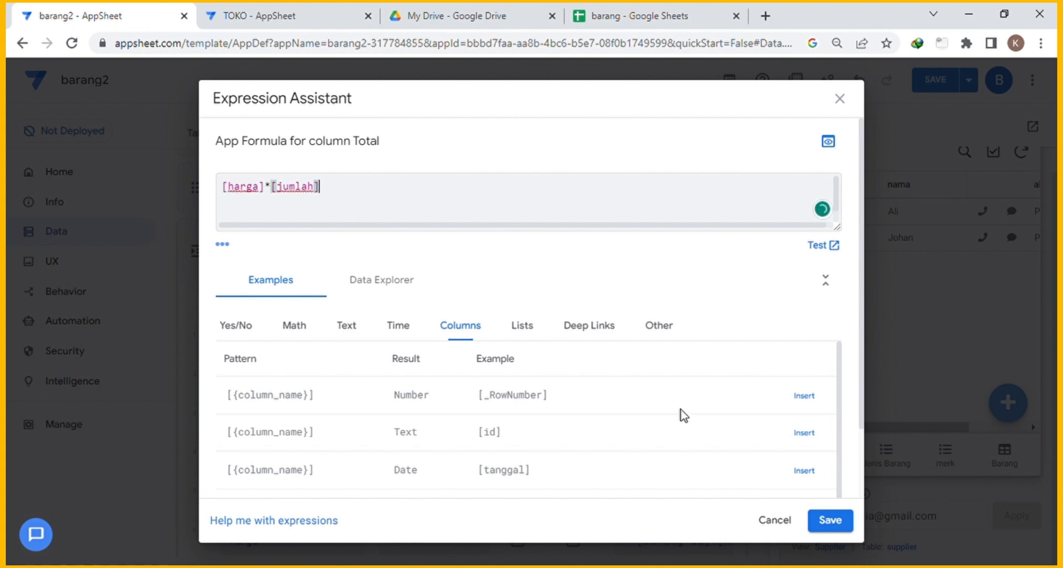
{"action": "left_click", "coordinate": [828, 523]}
{"action": "left_click", "coordinate": [741, 142]}
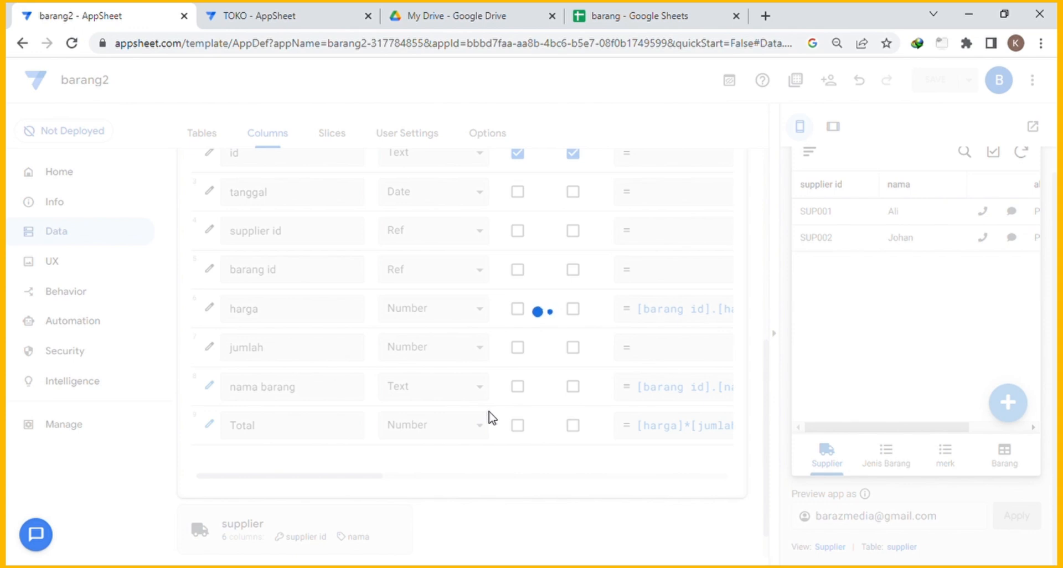
Open the id column's initial value expression and delete UNIQUEID().
{"action": "scroll", "coordinate": [574, 409], "scroll_direction": "up", "scroll_amount": 4}
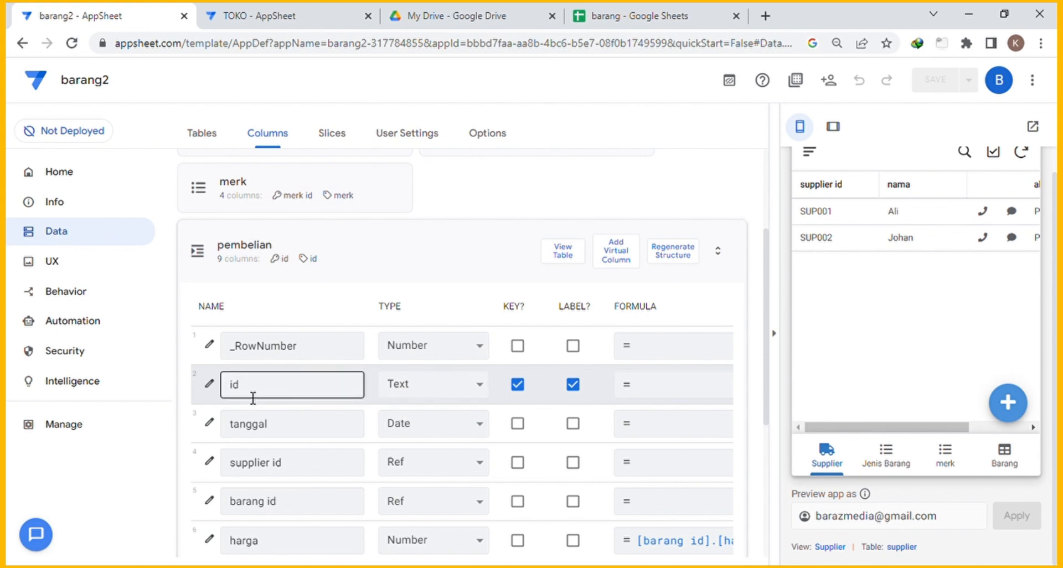
{"action": "left_click", "coordinate": [214, 388]}
{"action": "scroll", "coordinate": [480, 348], "scroll_direction": "down", "scroll_amount": 3}
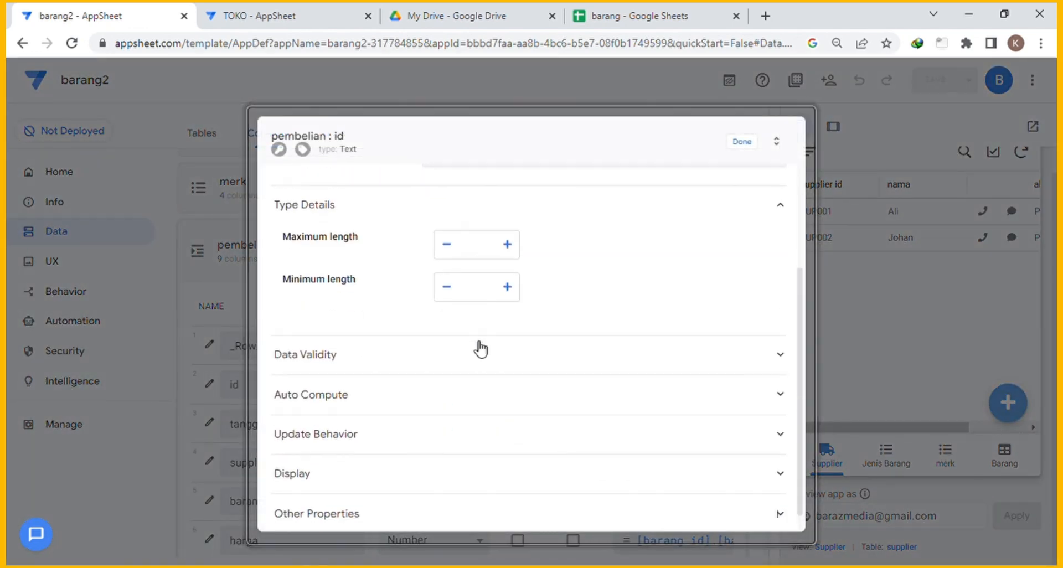
{"action": "left_click", "coordinate": [365, 376]}
{"action": "scroll", "coordinate": [537, 404], "scroll_direction": "down", "scroll_amount": 3}
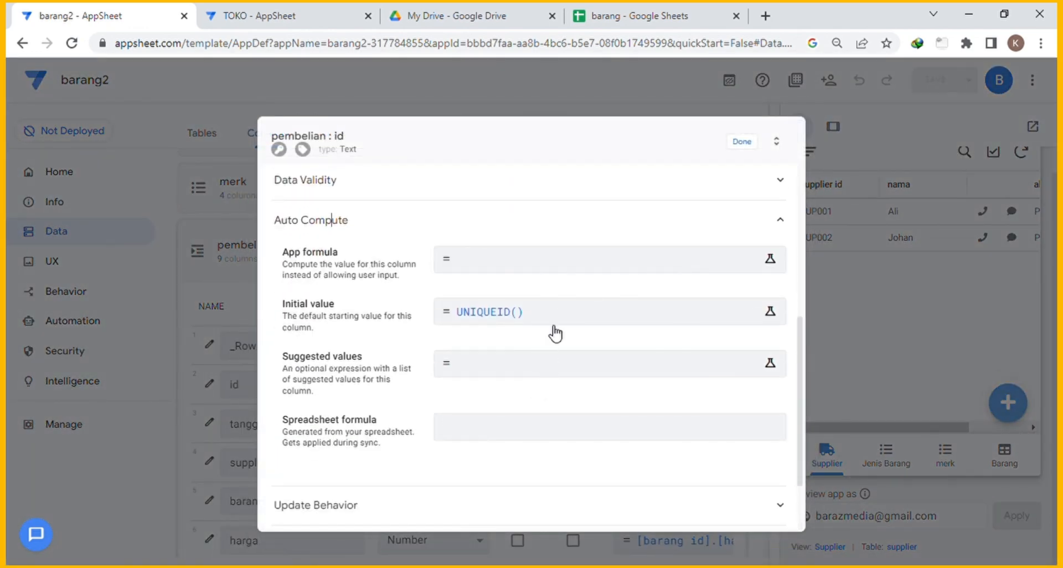
{"action": "left_click", "coordinate": [554, 327]}
{"action": "left_click_drag", "start_coordinate": [334, 199], "coordinate": [171, 192]}
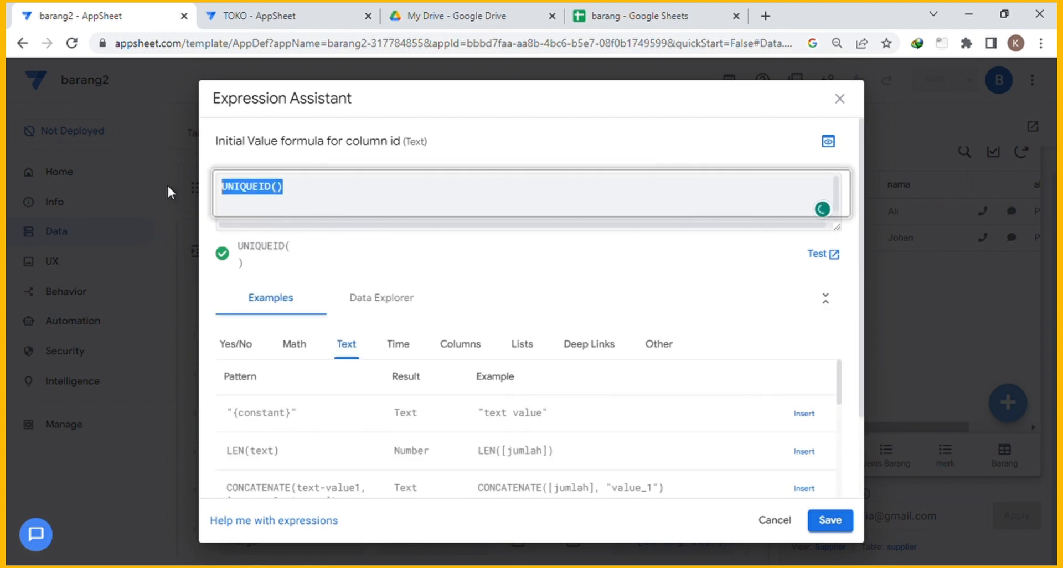
{"action": "key", "text": "BackSpace"}
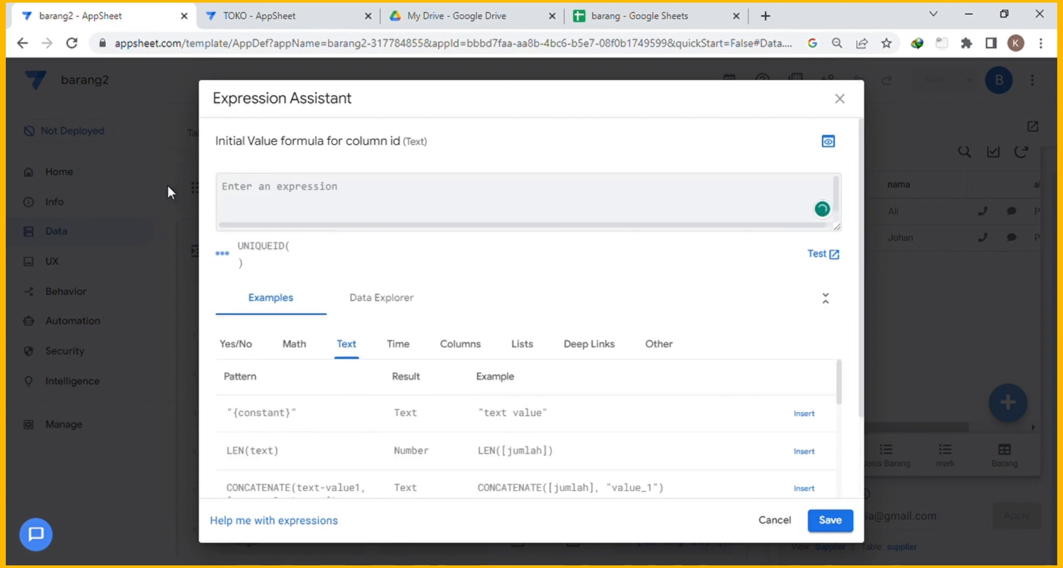
{"action": "scroll", "coordinate": [448, 421], "scroll_direction": "down", "scroll_amount": 1}
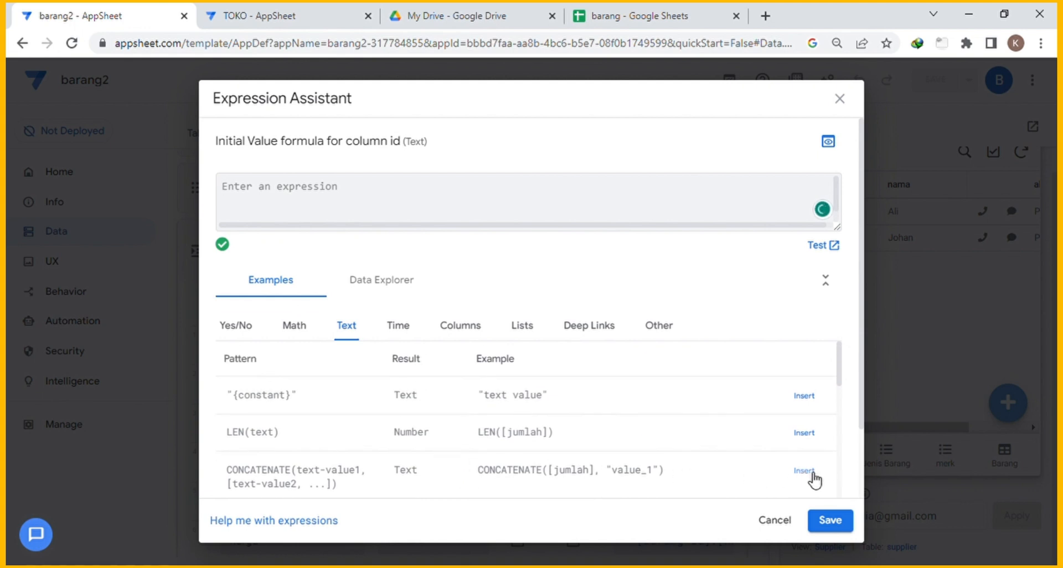
Build the expression CONCATENATE("00000", [_ROWNUMBER]-1) for the id initial value.
{"action": "left_click", "coordinate": [811, 472]}
{"action": "left_click", "coordinate": [351, 190]}
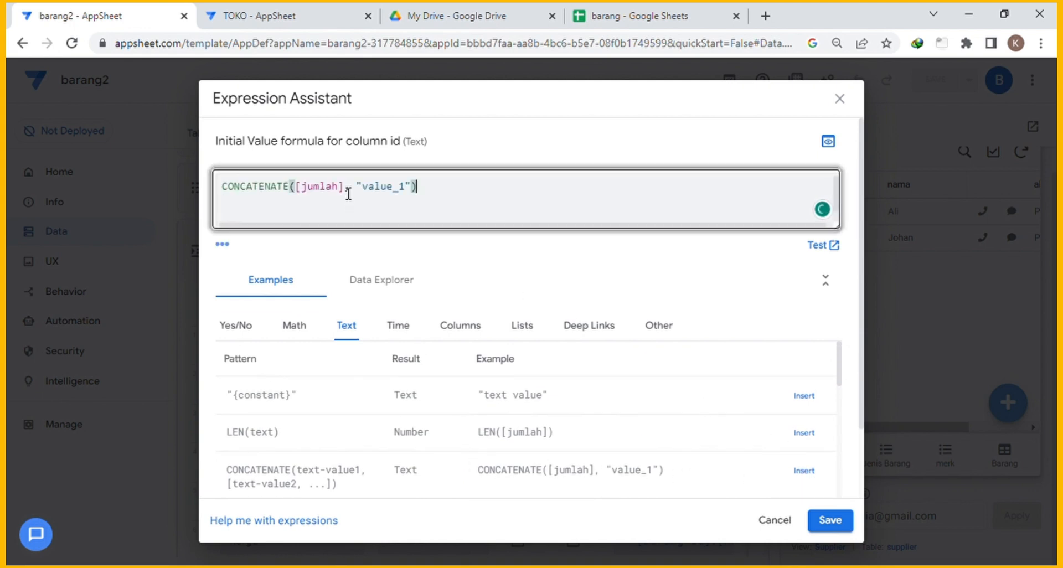
{"action": "left_click_drag", "start_coordinate": [346, 191], "coordinate": [315, 195]}
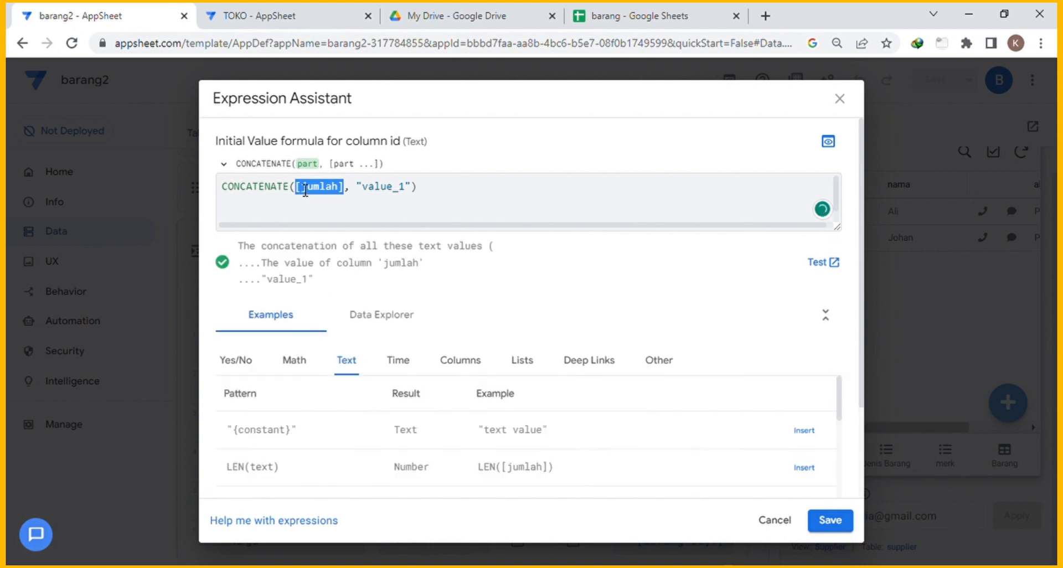
{"action": "type", "text": "\"00000"}
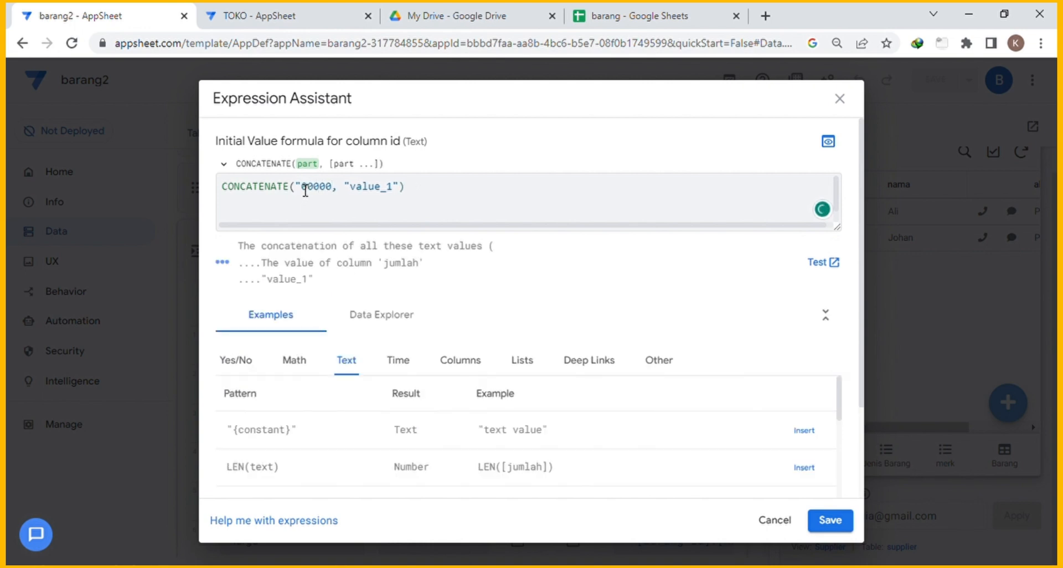
{"action": "type", "text": "\""}
{"action": "key", "text": "Right"}
{"action": "key", "text": "Right"}
{"action": "key", "text": "shift+Right"}
{"action": "key", "text": "shift+Right"}
{"action": "key", "text": "shift+Right"}
{"action": "key", "text": "shift+Right"}
{"action": "key", "text": "shift+Right"}
{"action": "key", "text": "shift+Right"}
{"action": "key", "text": "shift+Right"}
{"action": "key", "text": "shift+Right"}
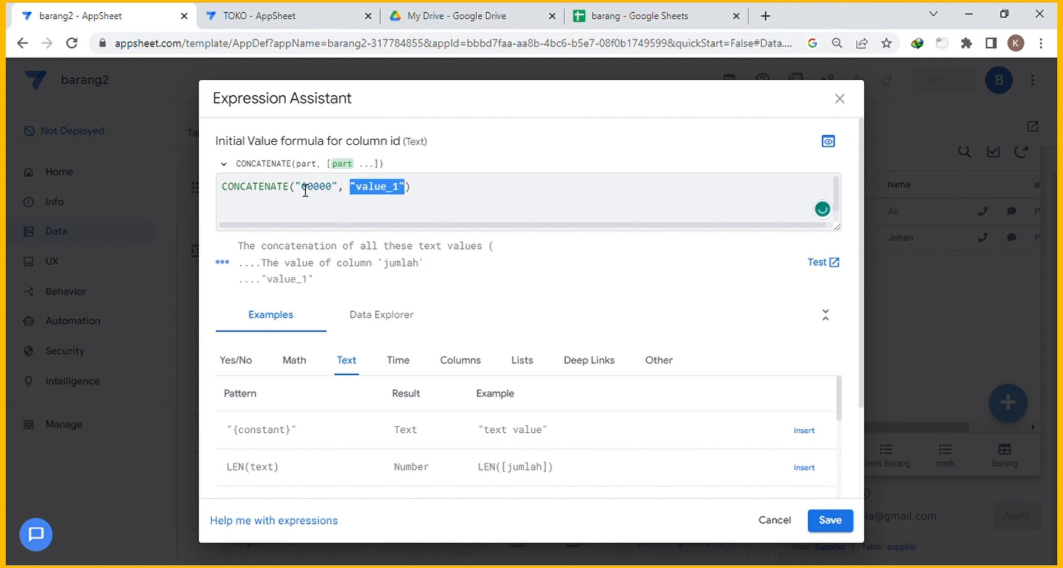
{"action": "type", "text": "[_"}
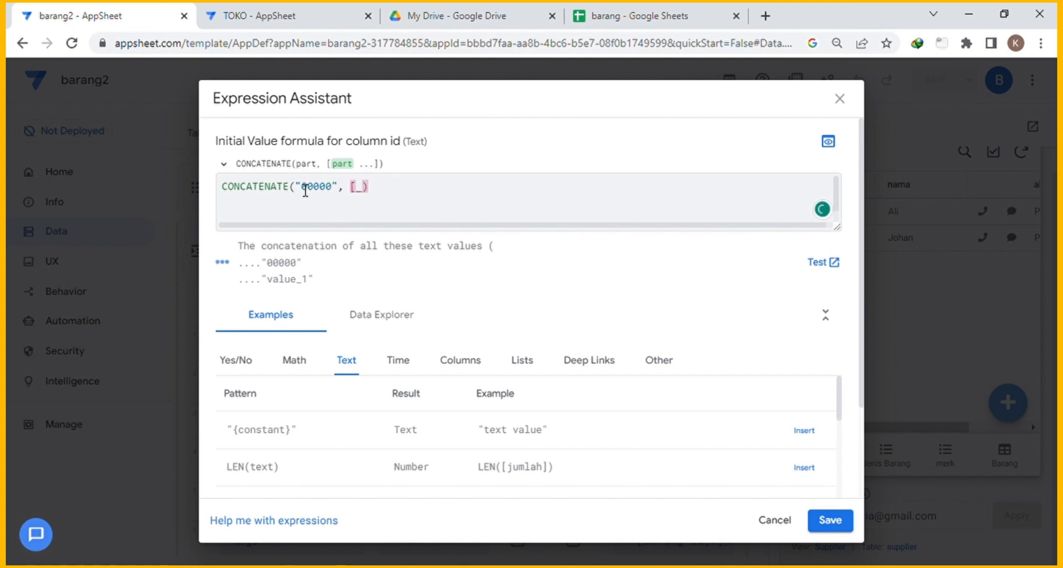
{"action": "type", "text": "ROWNUMBER"}
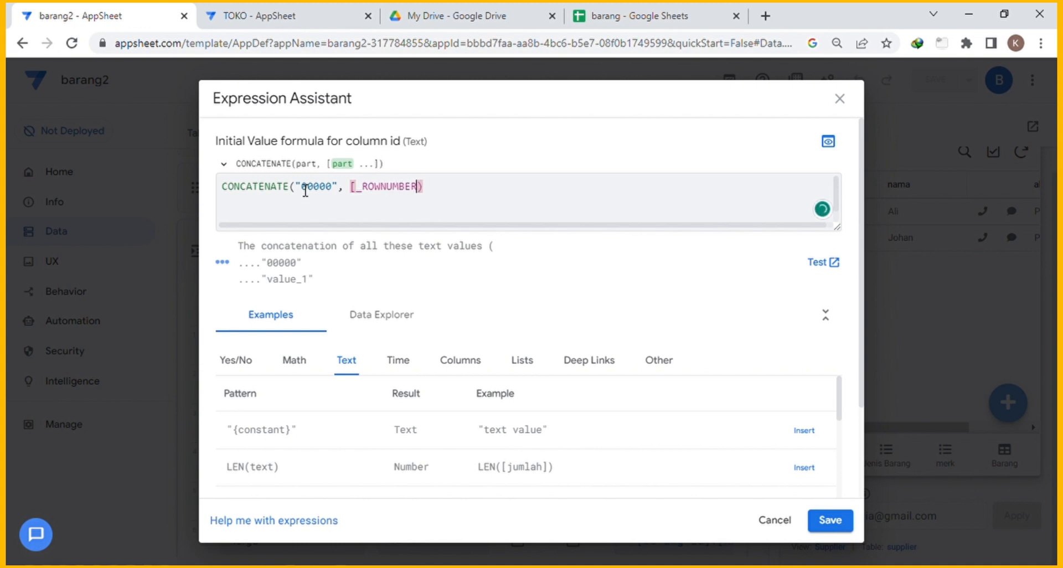
{"action": "type", "text": "]-1"}
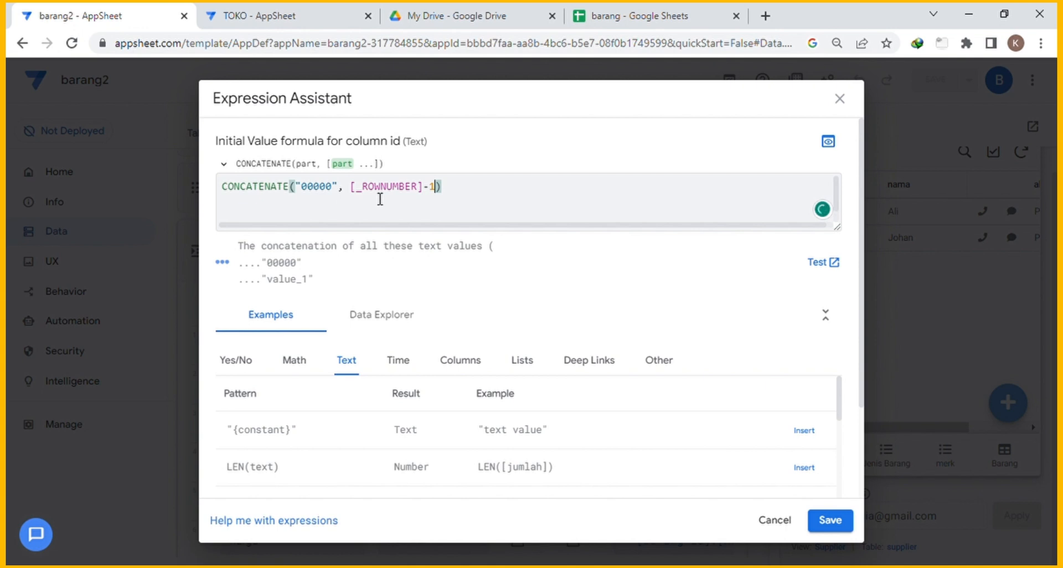
Wrap it as "PMB"&RIGHT(CONCATENATE("00000", [_ROWNUMBER]-1),5).
{"action": "left_click", "coordinate": [461, 193]}
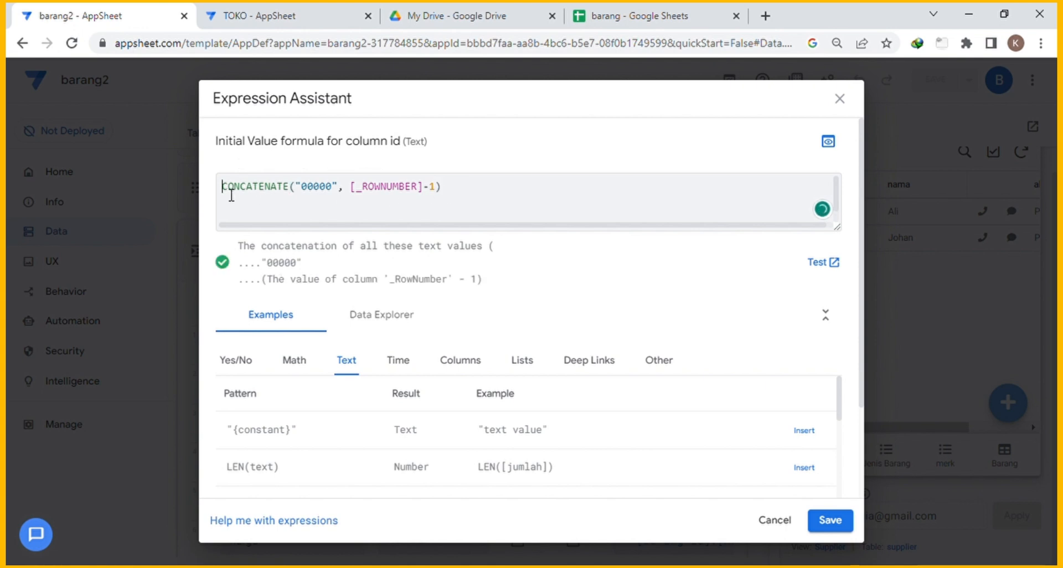
{"action": "type", "text": "RIG"}
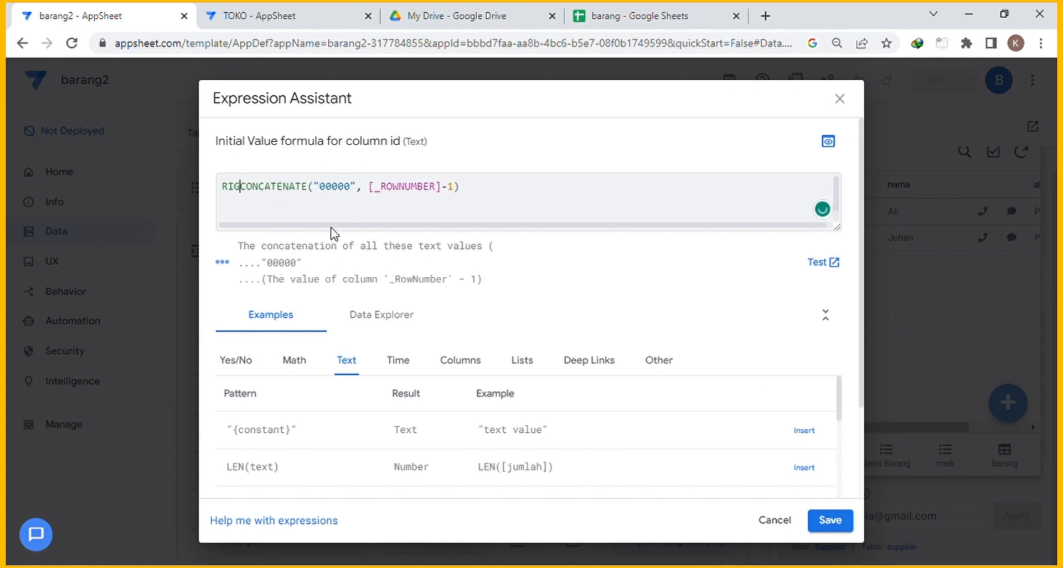
{"action": "type", "text": "T"}
{"action": "key", "text": "BackSpace"}
{"action": "type", "text": "HT("}
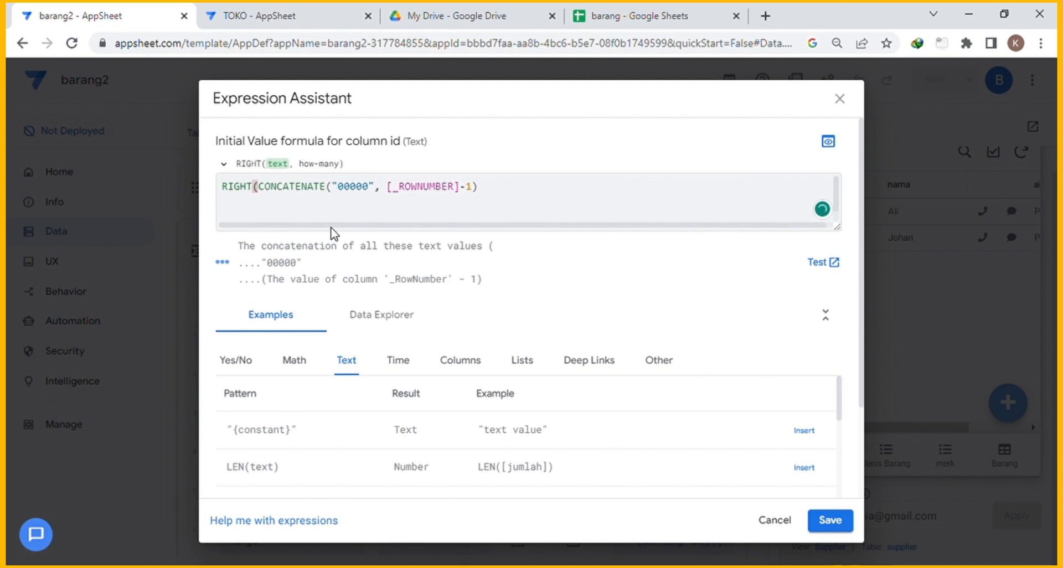
{"action": "left_click", "coordinate": [501, 183]}
{"action": "type", "text": ",5)"}
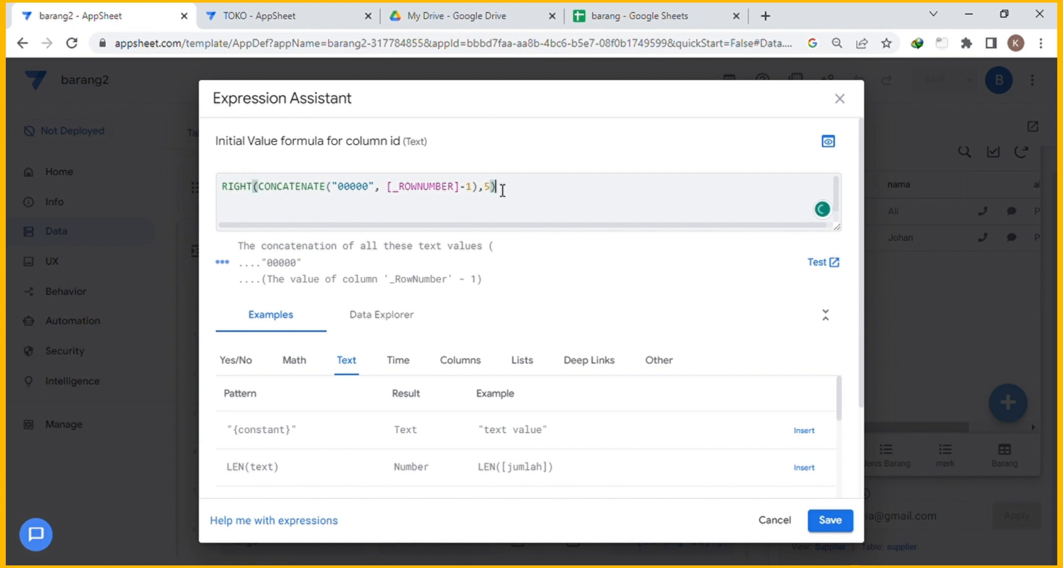
{"action": "left_click", "coordinate": [225, 188]}
{"action": "type", "text": "\"\""}
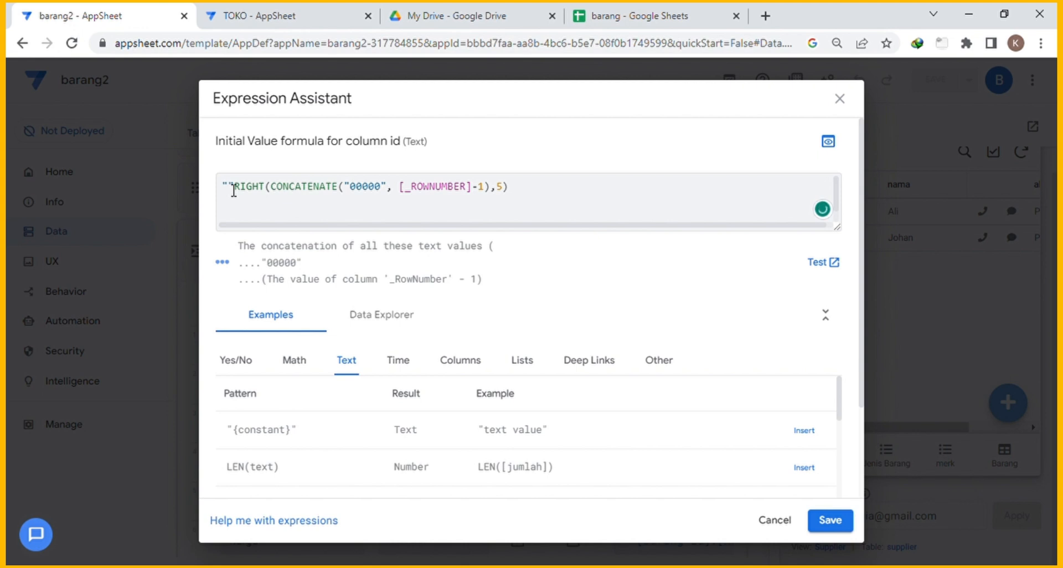
{"action": "type", "text": "PMB"}
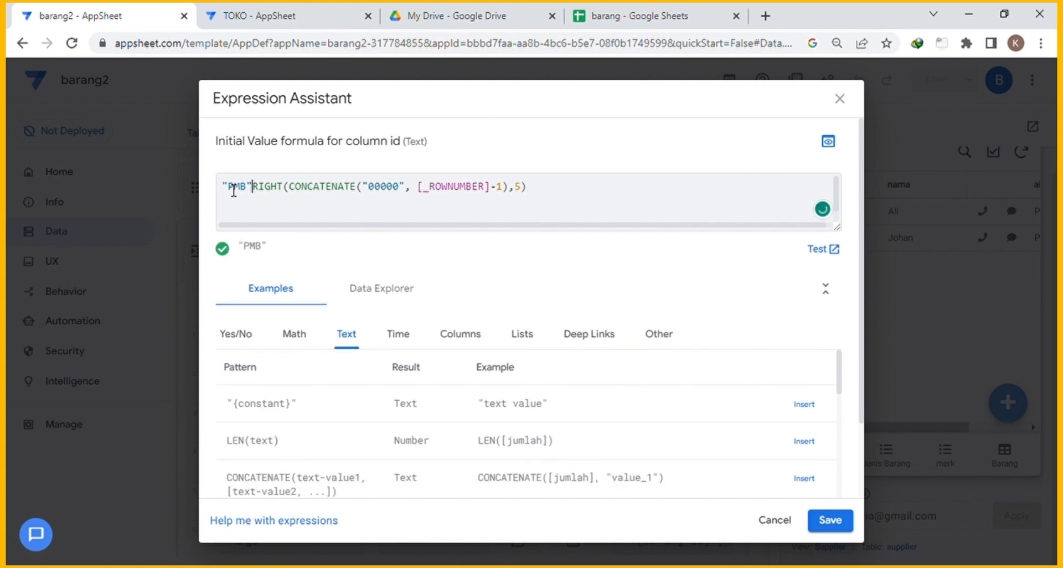
{"action": "type", "text": "&"}
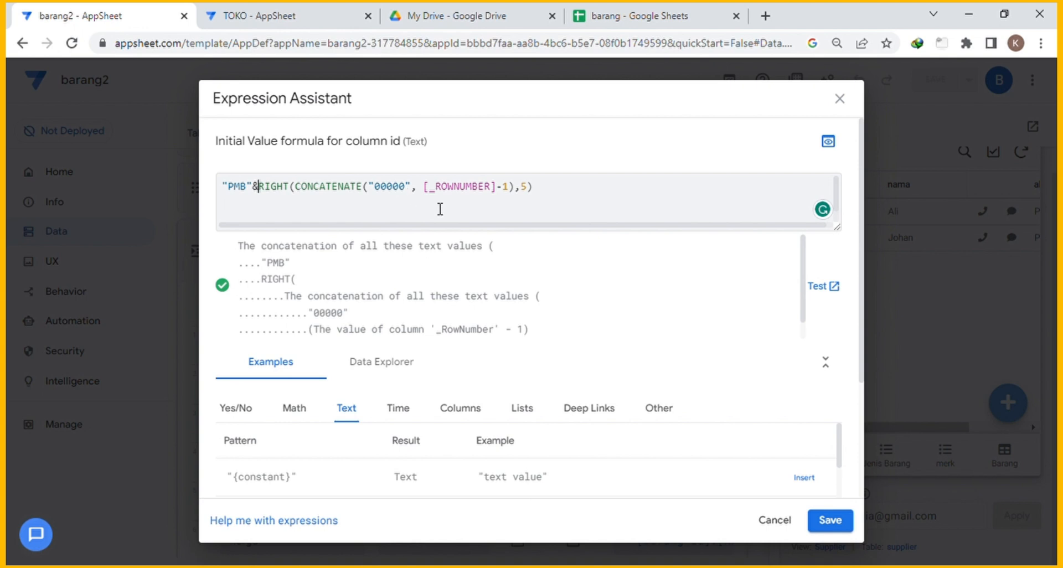
Save the id formula, close the column editor, and go to UX Views.
{"action": "left_click", "coordinate": [829, 519]}
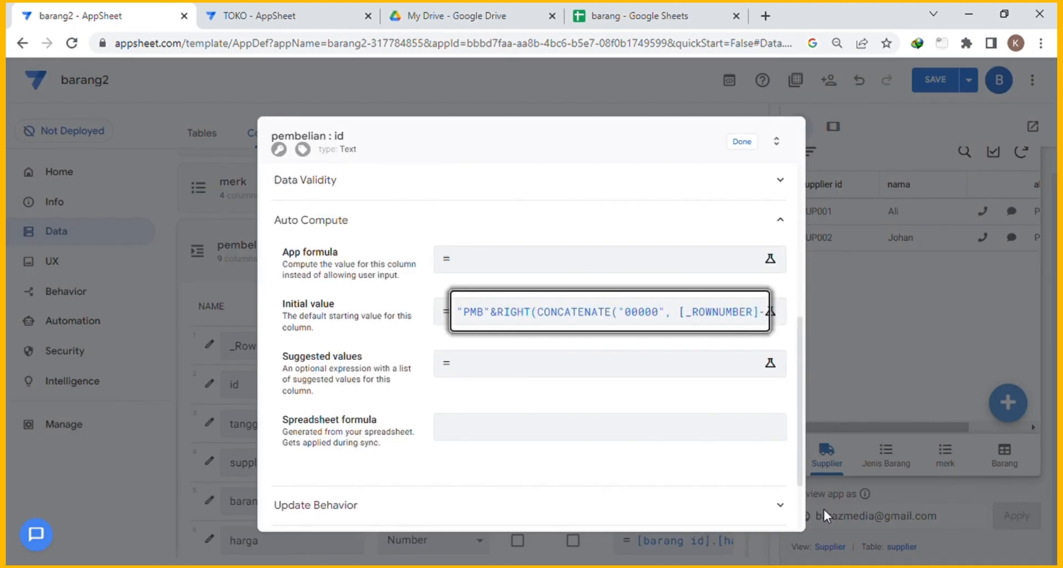
{"action": "left_click", "coordinate": [747, 144]}
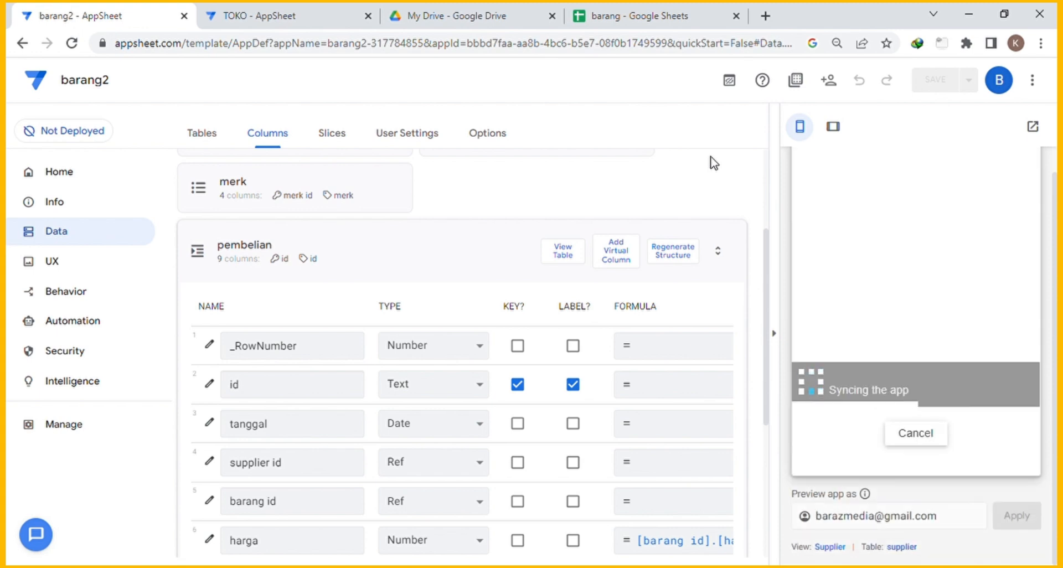
{"action": "left_click", "coordinate": [426, 255]}
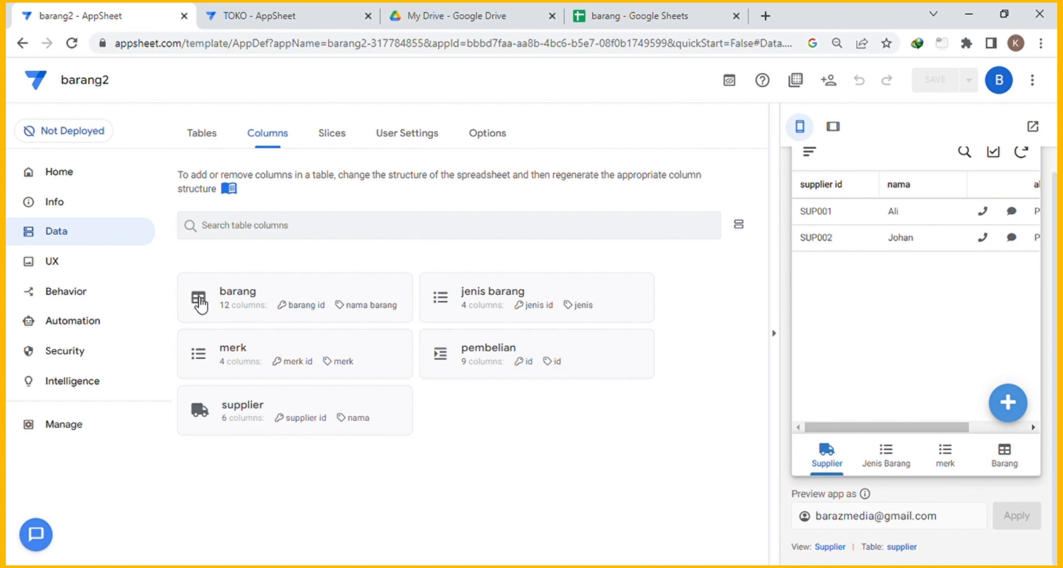
{"action": "left_click", "coordinate": [68, 270]}
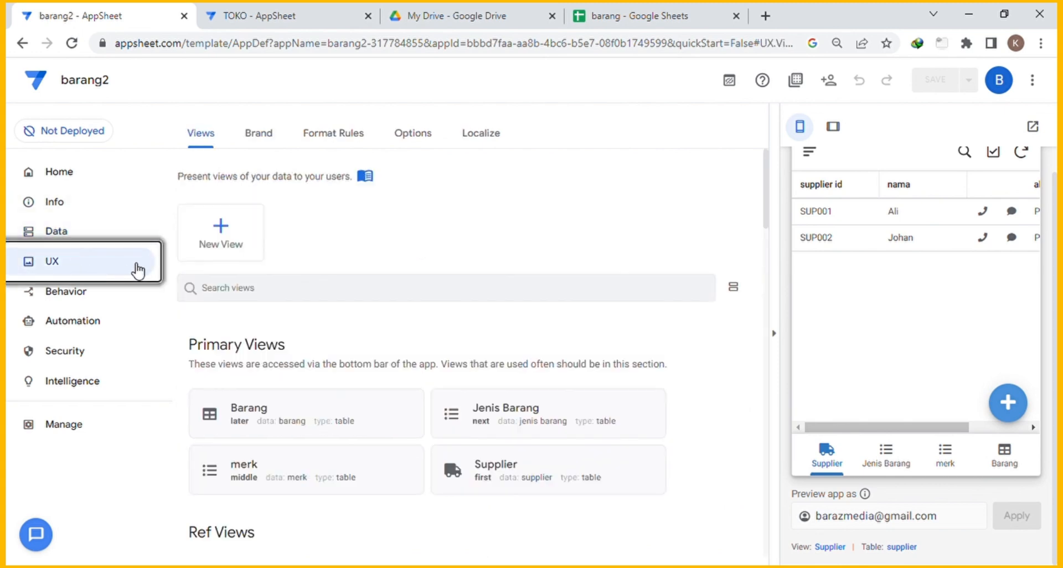
Create a Pembelian table-type view of the pembelian table in the bottom bar.
{"action": "left_click", "coordinate": [230, 236]}
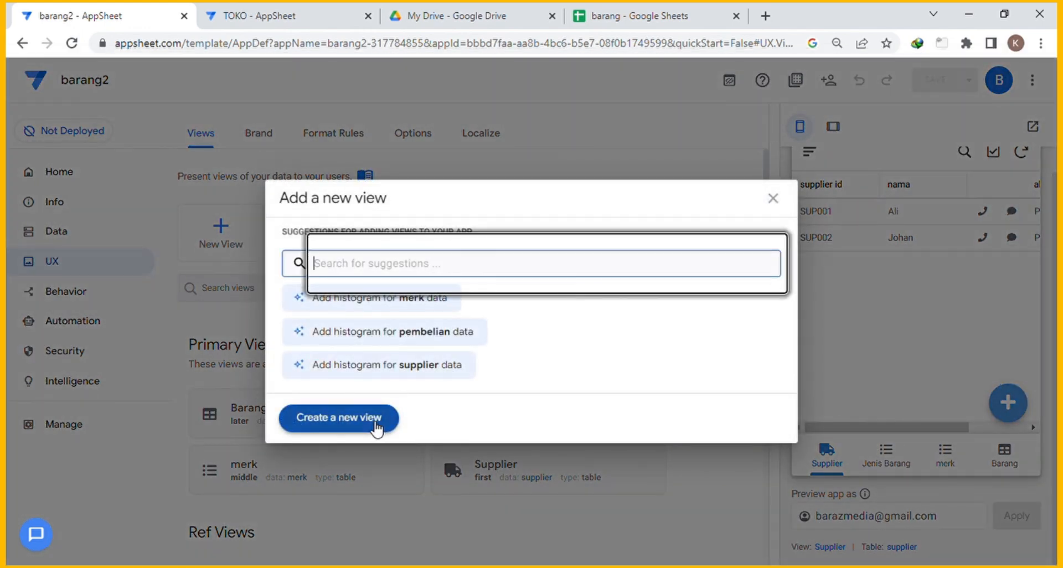
{"action": "left_click", "coordinate": [426, 331]}
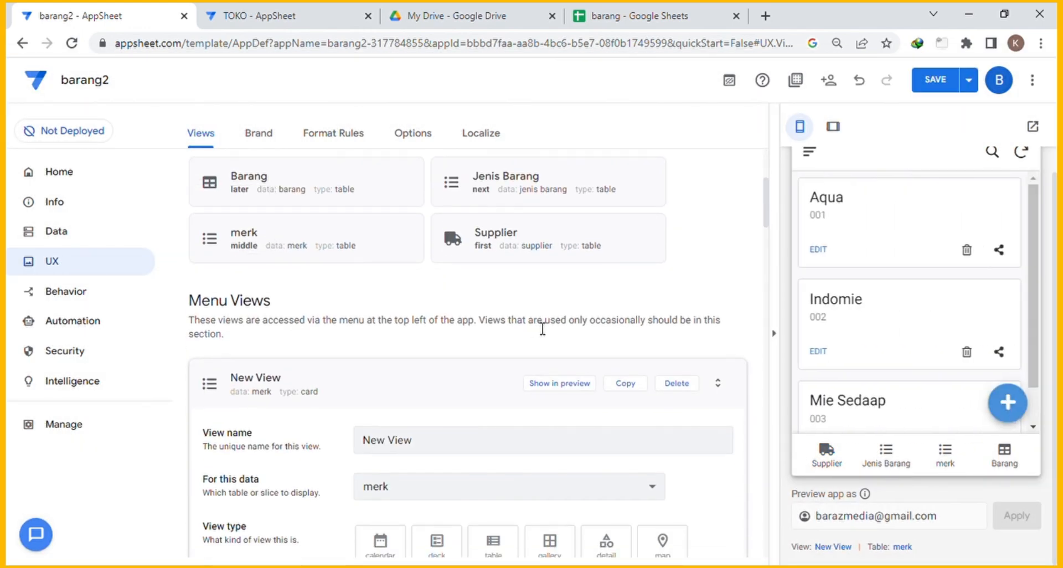
{"action": "left_click_drag", "start_coordinate": [439, 445], "coordinate": [338, 446]}
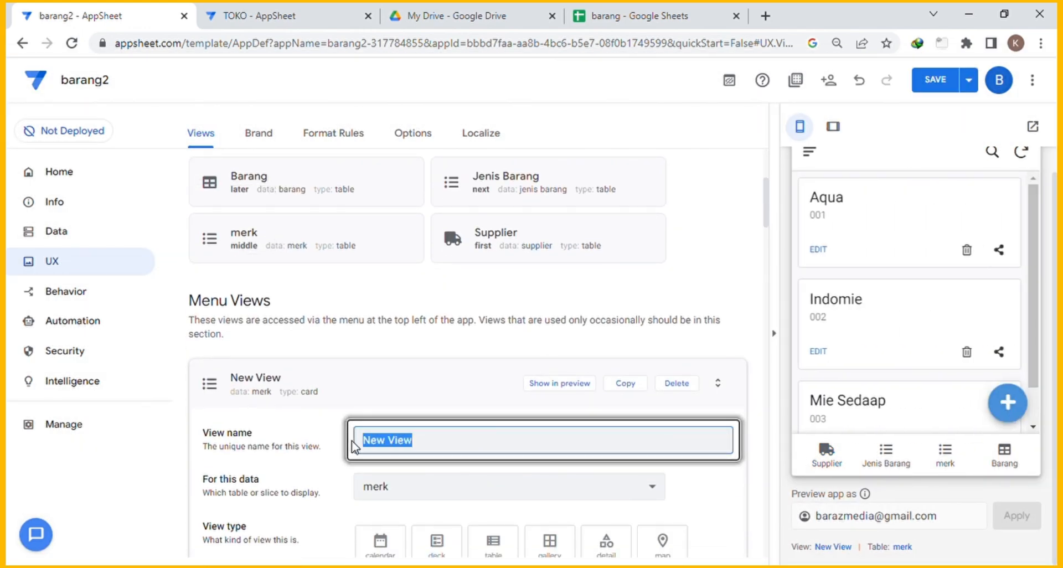
{"action": "type", "text": "Pembelian"}
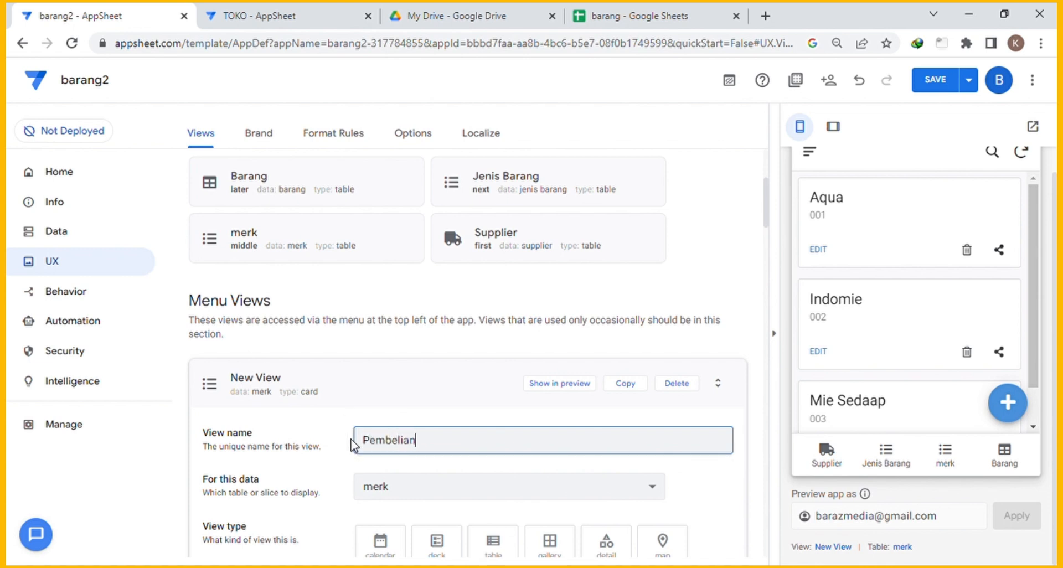
{"action": "scroll", "coordinate": [432, 377], "scroll_direction": "down", "scroll_amount": 3}
{"action": "left_click", "coordinate": [427, 332]}
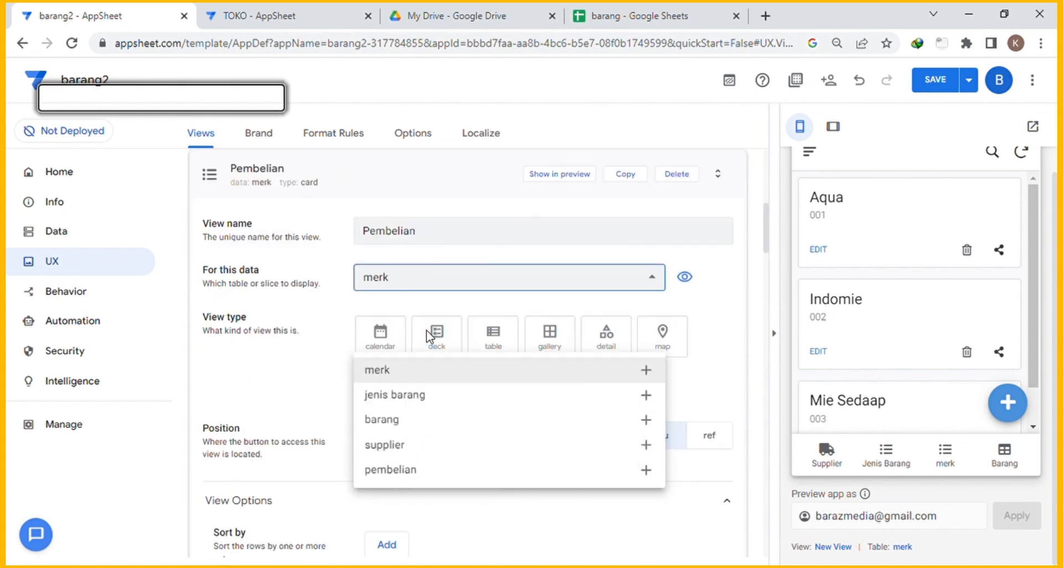
{"action": "left_click", "coordinate": [396, 469]}
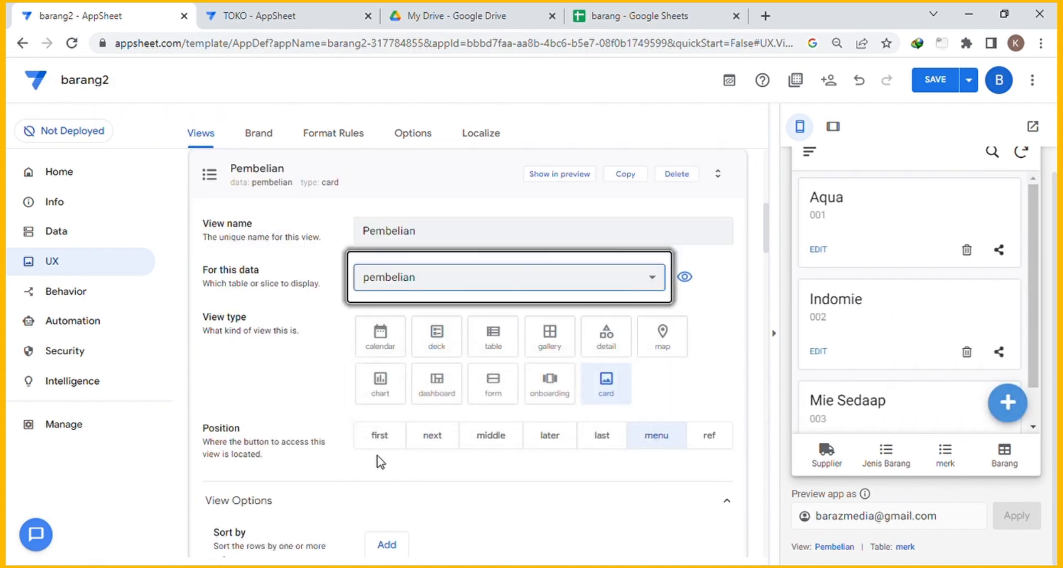
{"action": "left_click", "coordinate": [495, 338]}
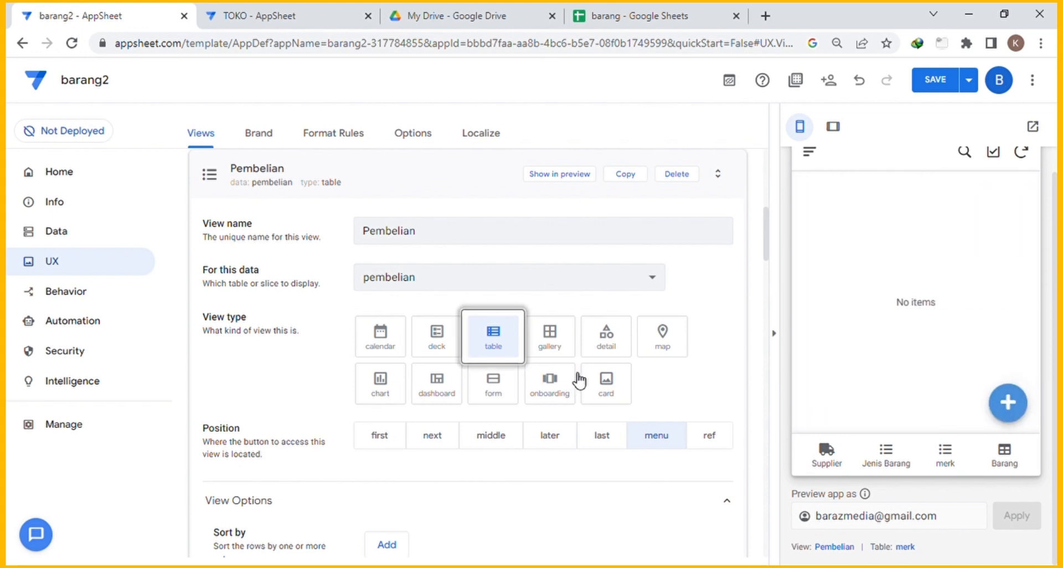
{"action": "scroll", "coordinate": [585, 377], "scroll_direction": "down", "scroll_amount": 2}
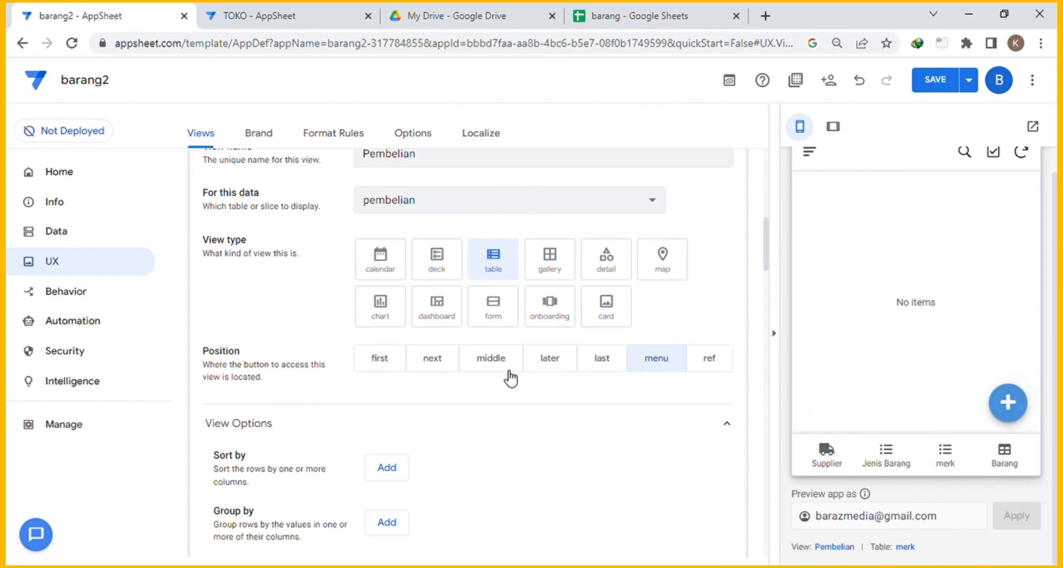
{"action": "left_click", "coordinate": [435, 363]}
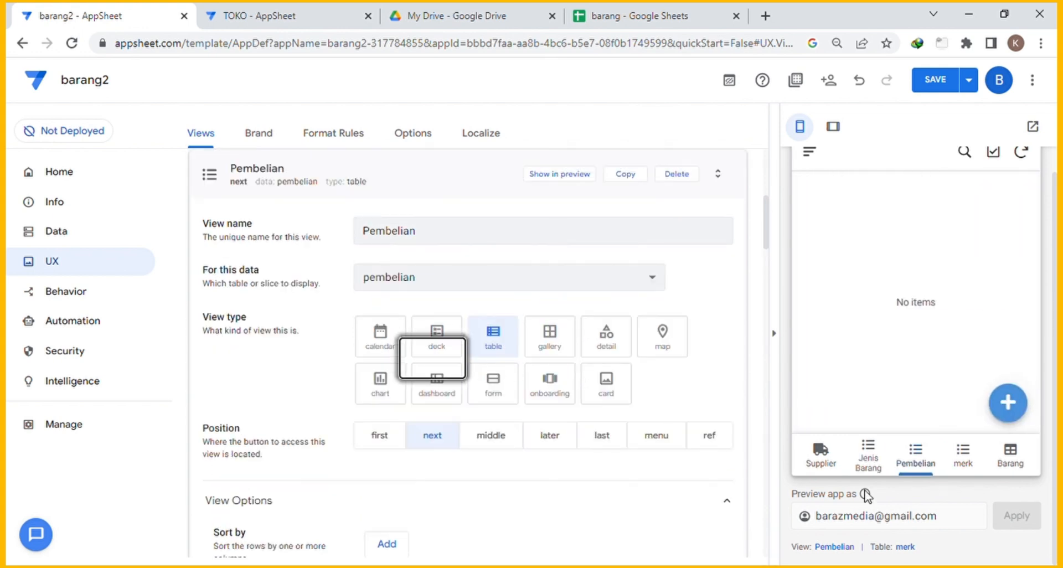
{"action": "scroll", "coordinate": [548, 440], "scroll_direction": "down", "scroll_amount": 4}
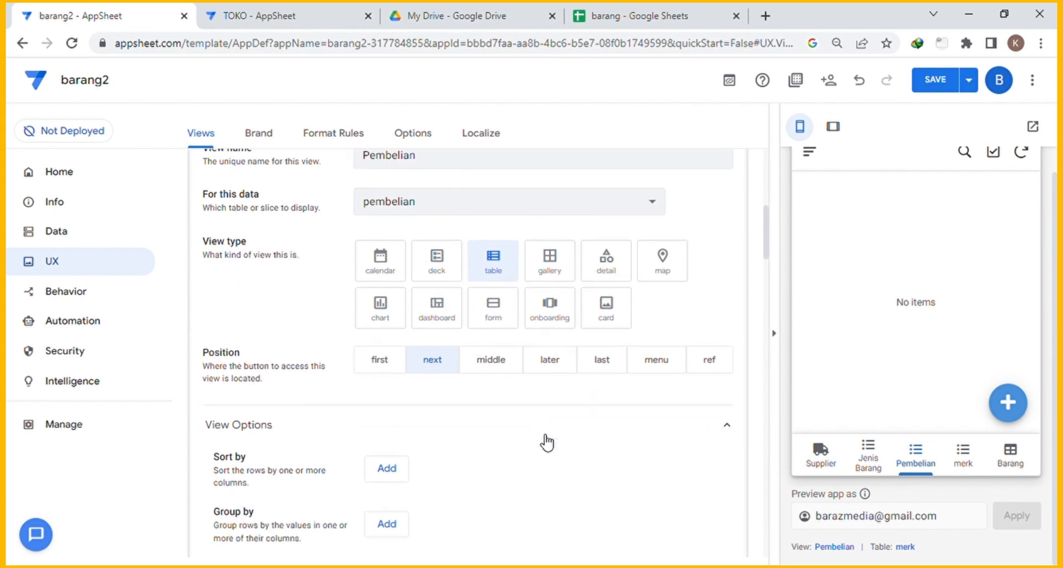
{"action": "scroll", "coordinate": [535, 379], "scroll_direction": "down", "scroll_amount": 10}
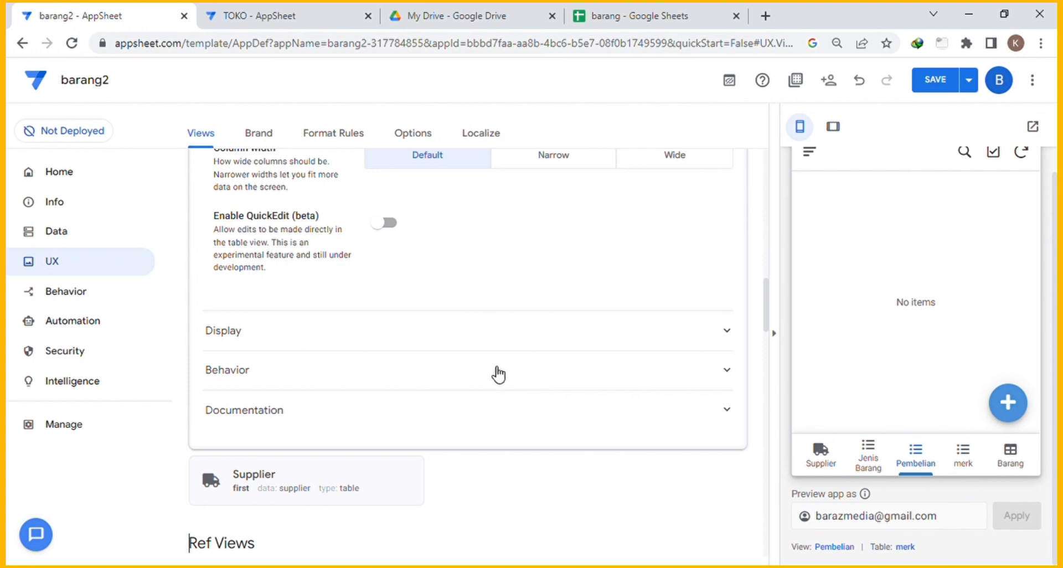
Change the Pembelian view icon to the solid shopping-bag found by searching "buy".
{"action": "left_click", "coordinate": [294, 334]}
{"action": "scroll", "coordinate": [505, 368], "scroll_direction": "down", "scroll_amount": 1}
{"action": "scroll", "coordinate": [498, 359], "scroll_direction": "down", "scroll_amount": 1}
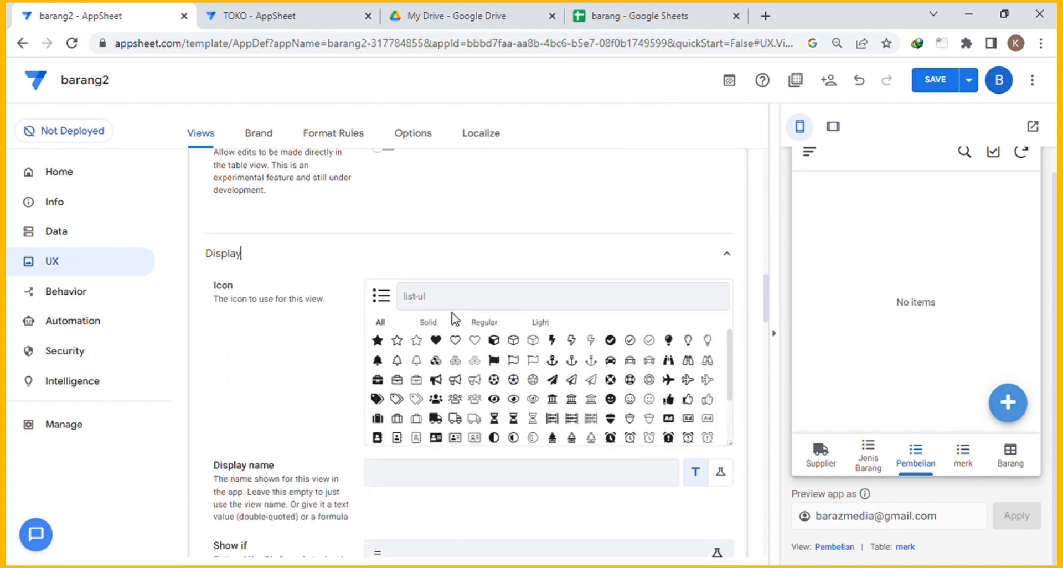
{"action": "left_click", "coordinate": [456, 308]}
{"action": "type", "text": "buy"}
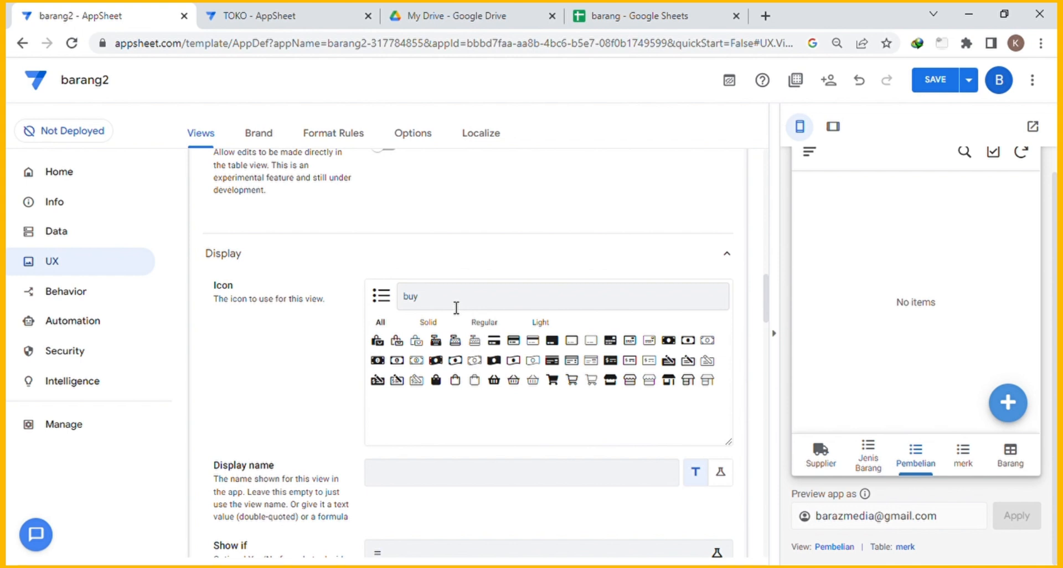
{"action": "left_click", "coordinate": [397, 342]}
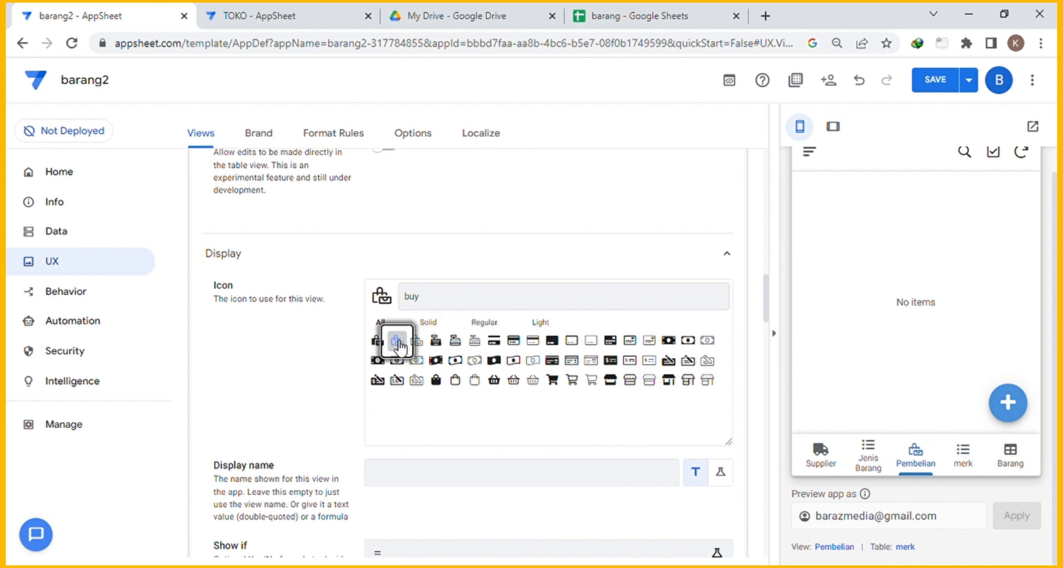
{"action": "left_click", "coordinate": [378, 341]}
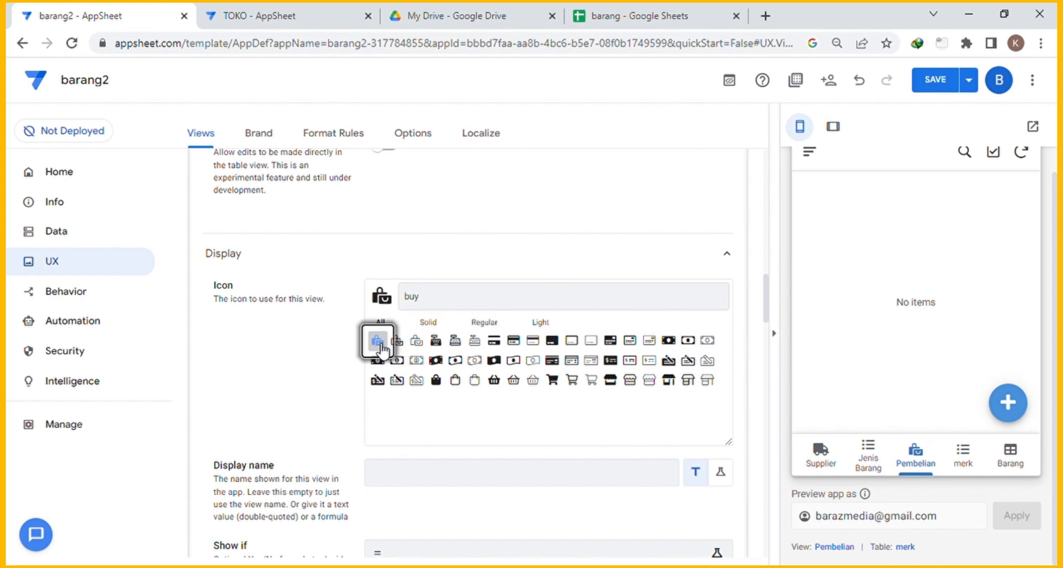
{"action": "scroll", "coordinate": [497, 311], "scroll_direction": "up", "scroll_amount": 6}
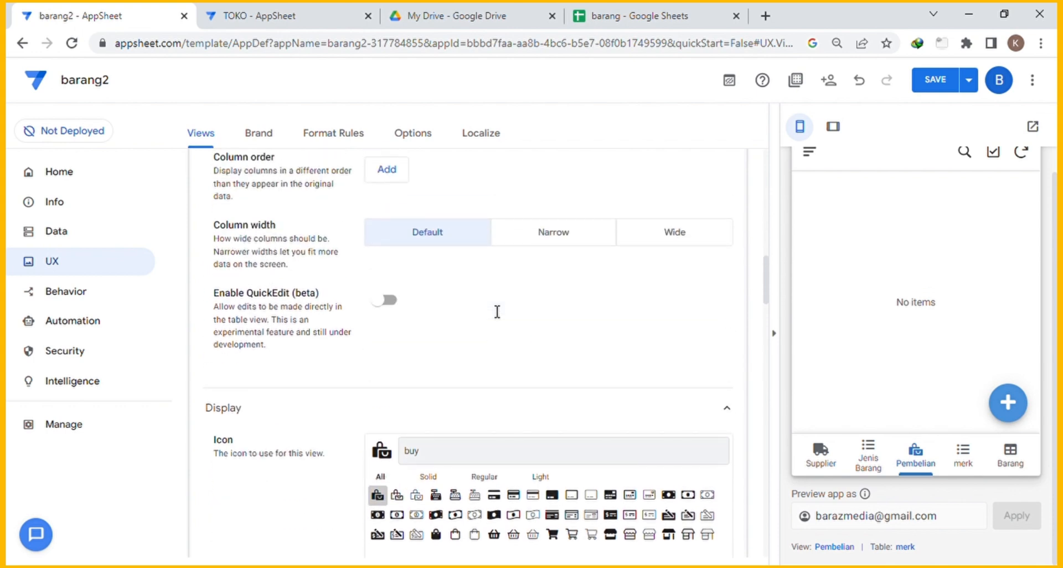
Set Narrow column width and order columns id, tanggal, supplier id, barang id, nama barang, harga.
{"action": "left_click", "coordinate": [545, 394]}
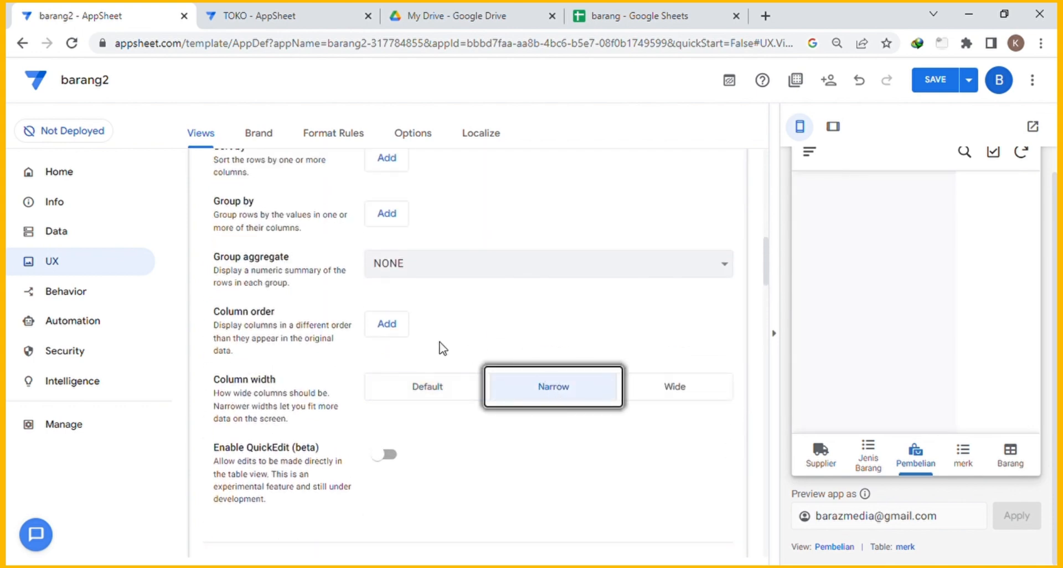
{"action": "left_click", "coordinate": [394, 327]}
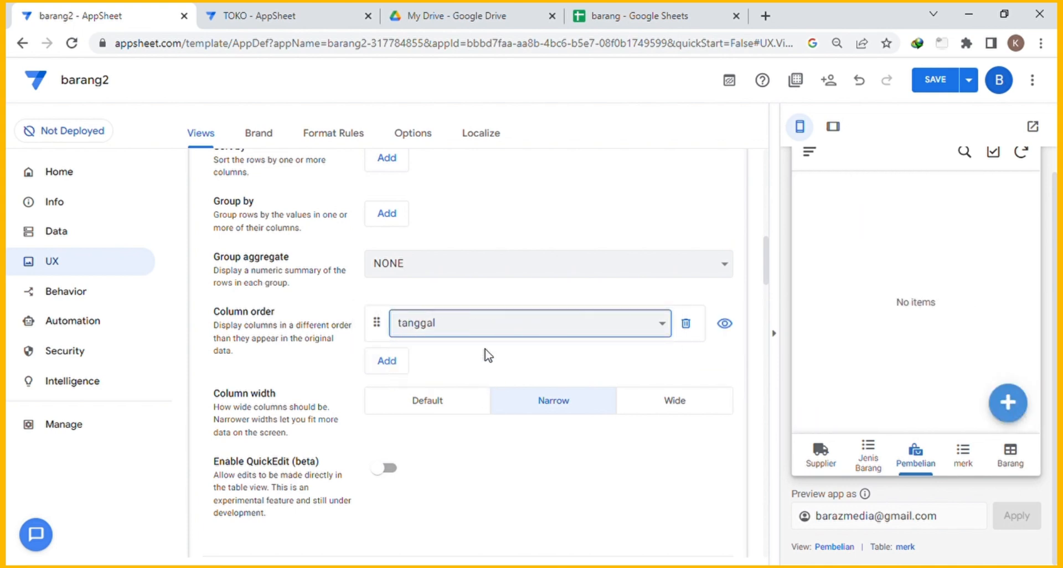
{"action": "left_click", "coordinate": [391, 365]}
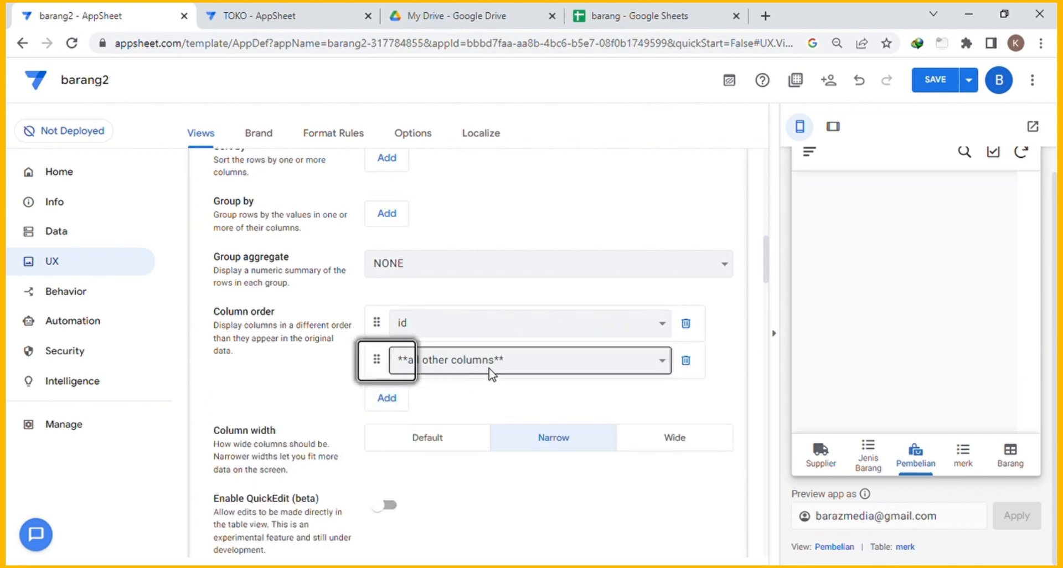
{"action": "left_click", "coordinate": [395, 406]}
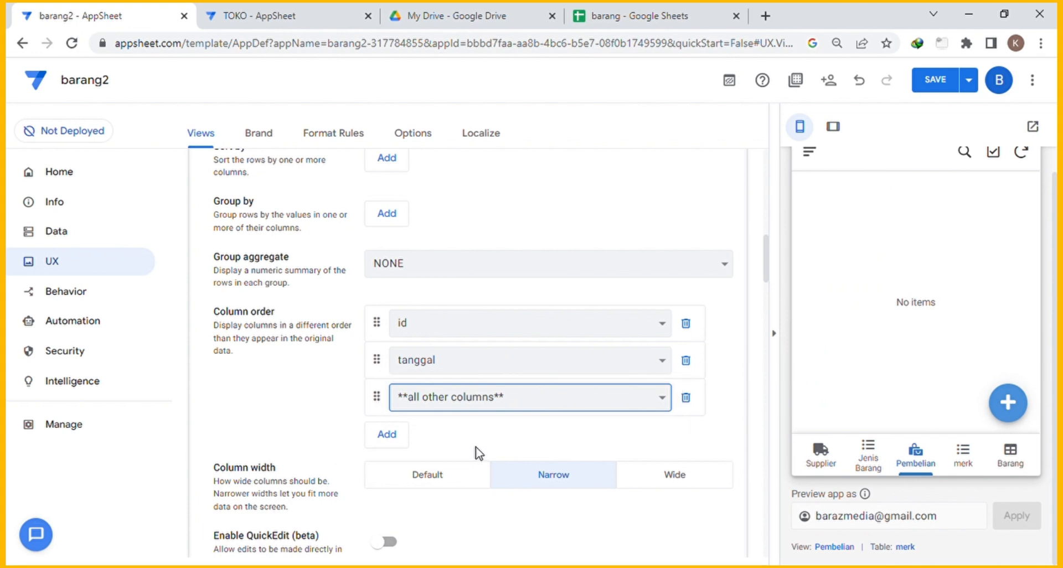
{"action": "left_click", "coordinate": [389, 435]}
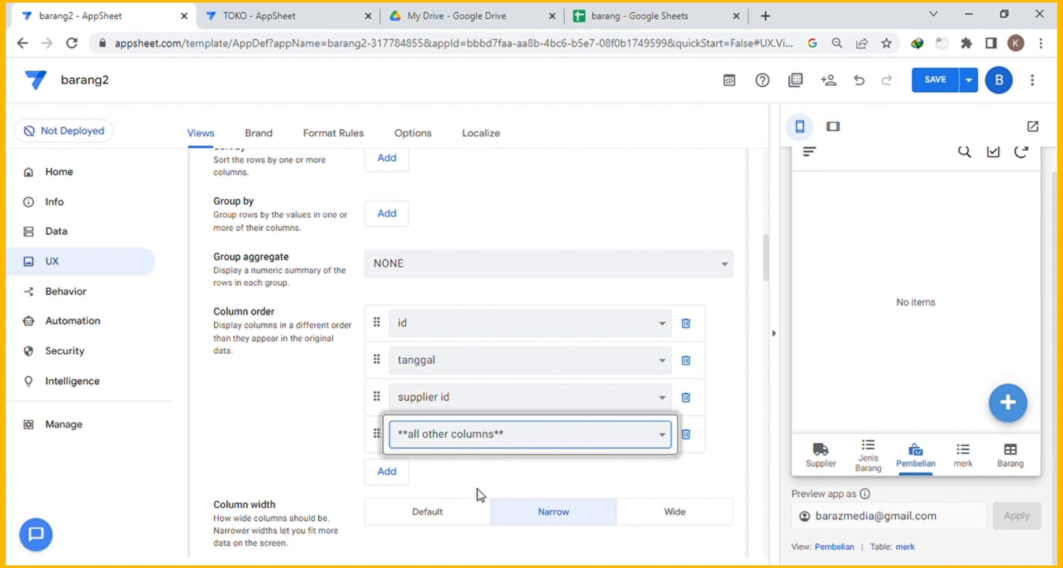
{"action": "left_click", "coordinate": [395, 470]}
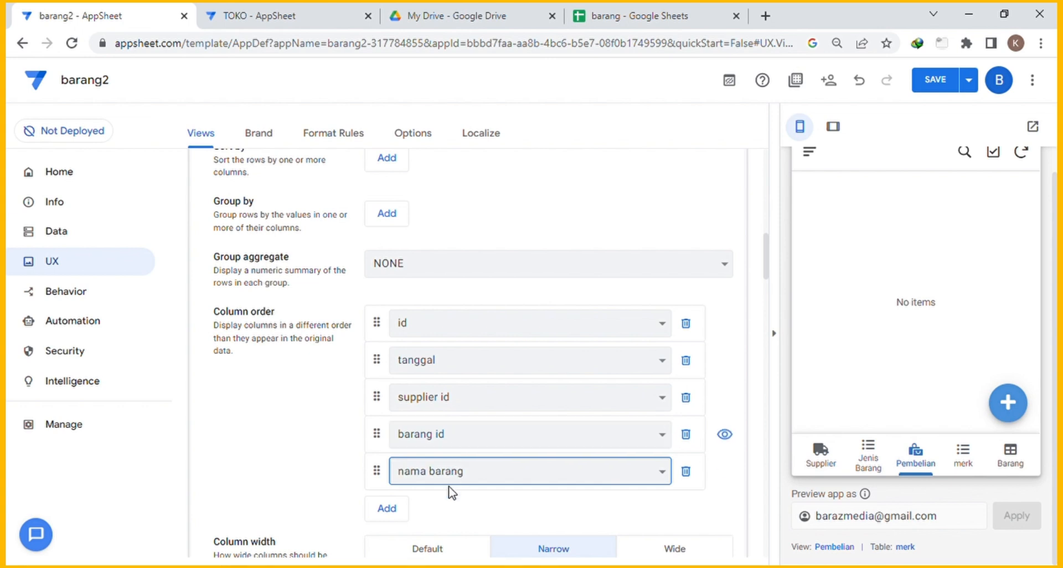
{"action": "left_click", "coordinate": [387, 507]}
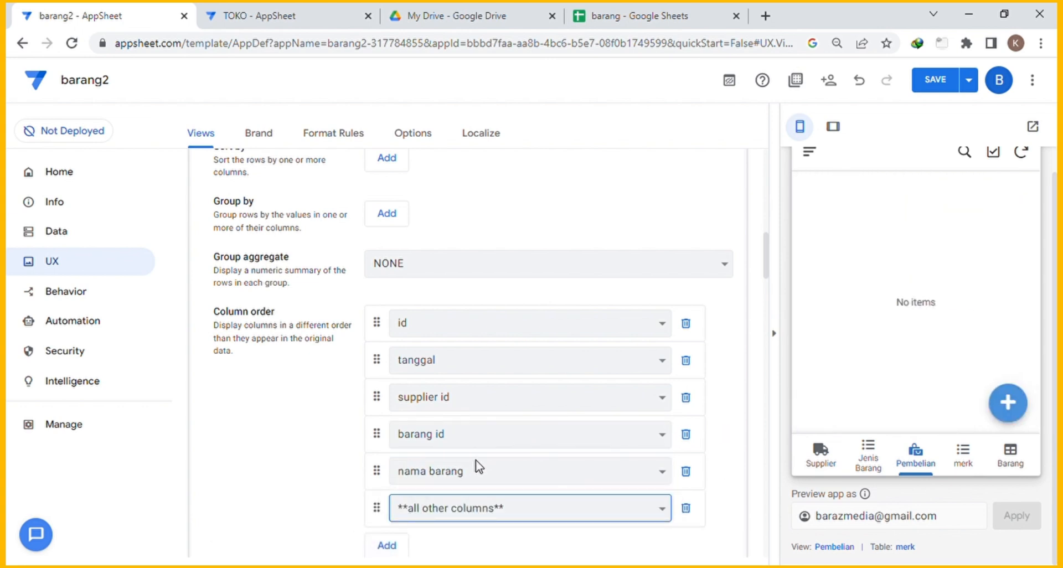
{"action": "left_click", "coordinate": [387, 545]}
Append jumlah and Total to the end of the column order.
{"action": "scroll", "coordinate": [498, 498], "scroll_direction": "down", "scroll_amount": 3}
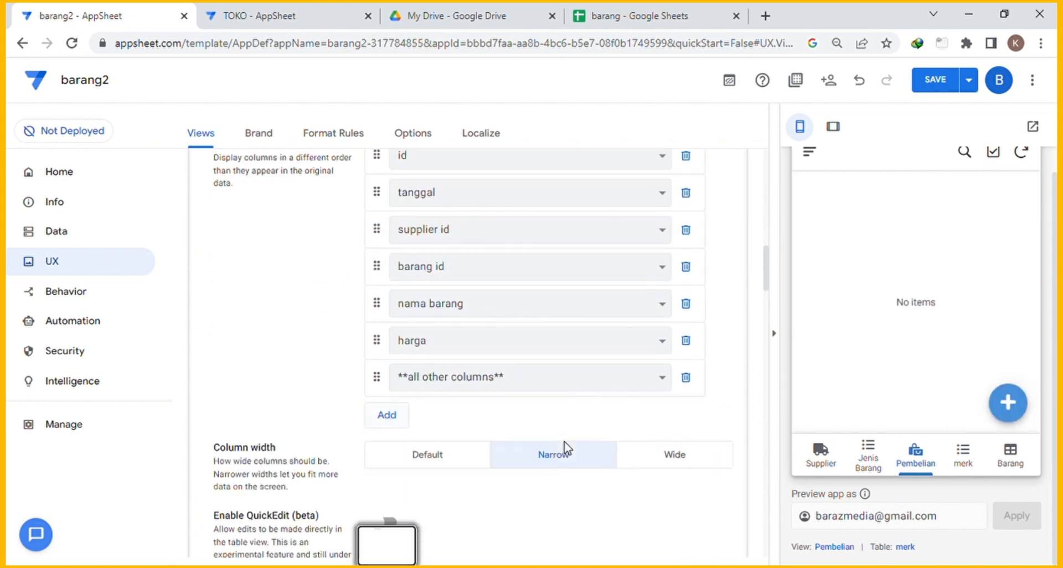
{"action": "scroll", "coordinate": [564, 443], "scroll_direction": "down", "scroll_amount": 2}
{"action": "left_click", "coordinate": [514, 237]}
{"action": "left_click", "coordinate": [472, 285]}
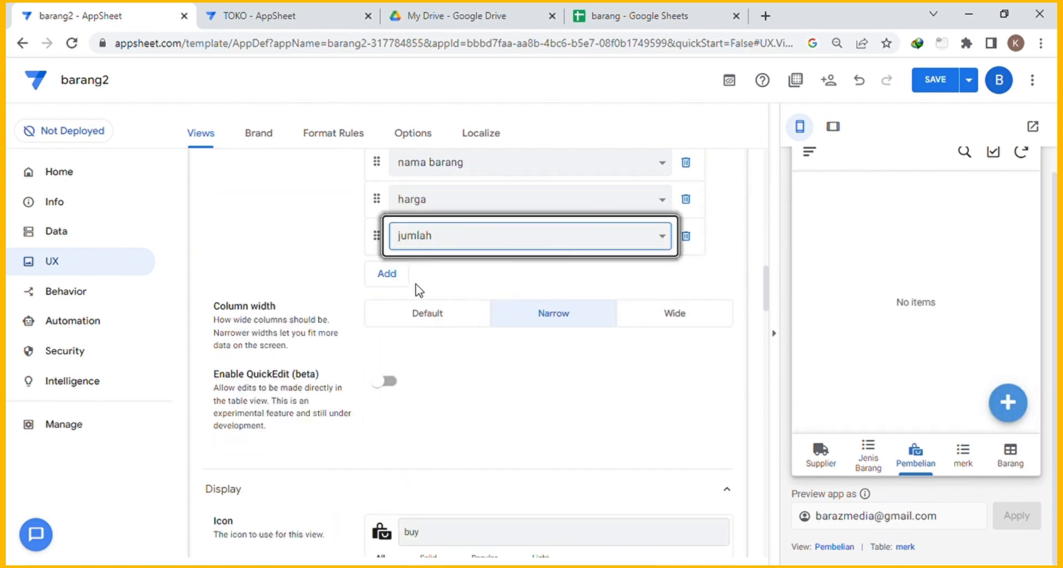
{"action": "left_click", "coordinate": [394, 276]}
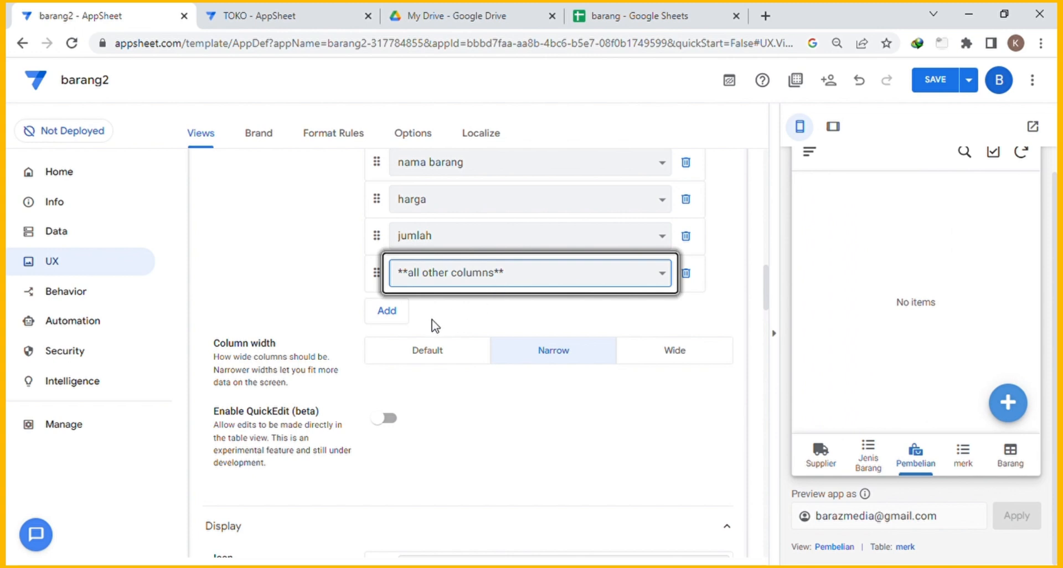
{"action": "scroll", "coordinate": [750, 302], "scroll_direction": "up", "scroll_amount": 6}
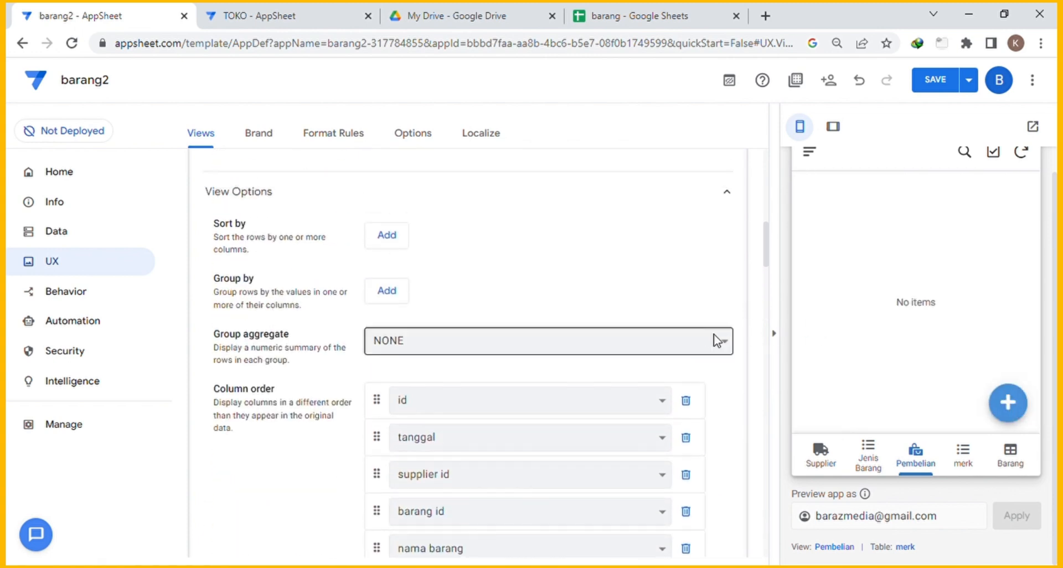
{"action": "scroll", "coordinate": [708, 335], "scroll_direction": "up", "scroll_amount": 3}
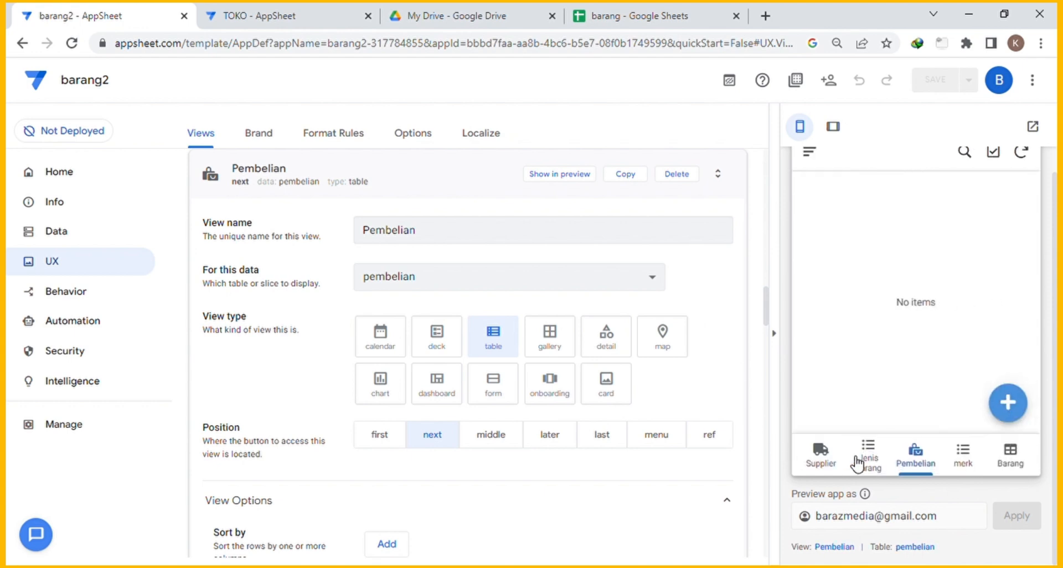
Start a new Pembelian entry in the preview, review its fields, and choose the second supplier.
{"action": "left_click", "coordinate": [1007, 402]}
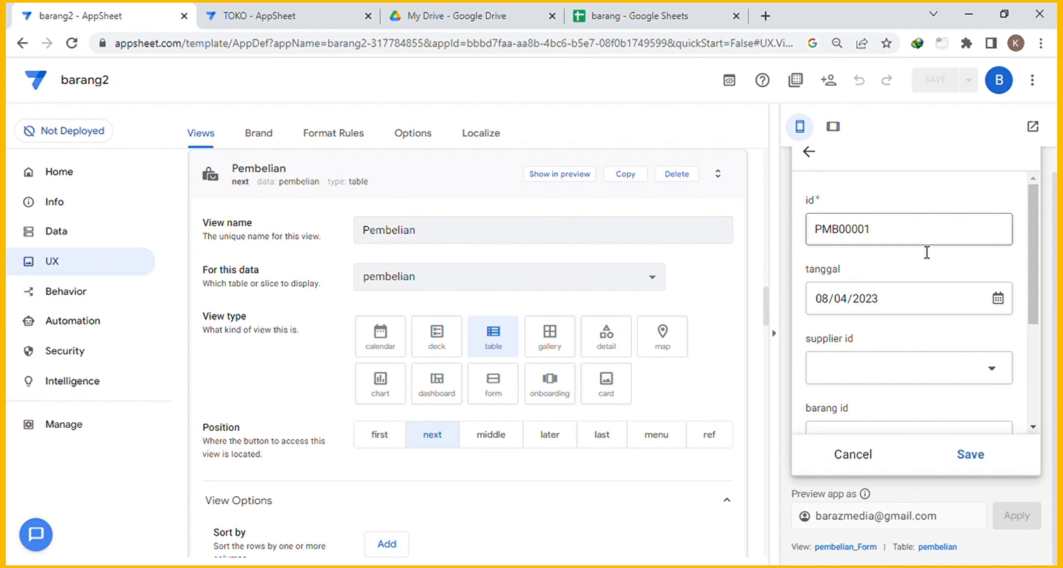
{"action": "scroll", "coordinate": [925, 250], "scroll_direction": "down", "scroll_amount": 1}
{"action": "scroll", "coordinate": [941, 277], "scroll_direction": "down", "scroll_amount": 2}
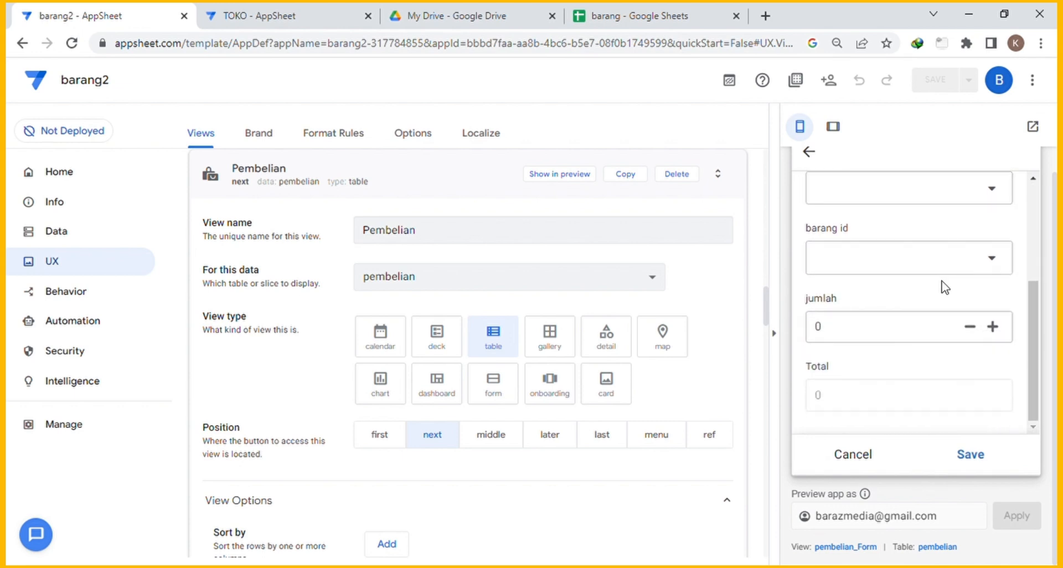
{"action": "scroll", "coordinate": [945, 287], "scroll_direction": "up", "scroll_amount": 1}
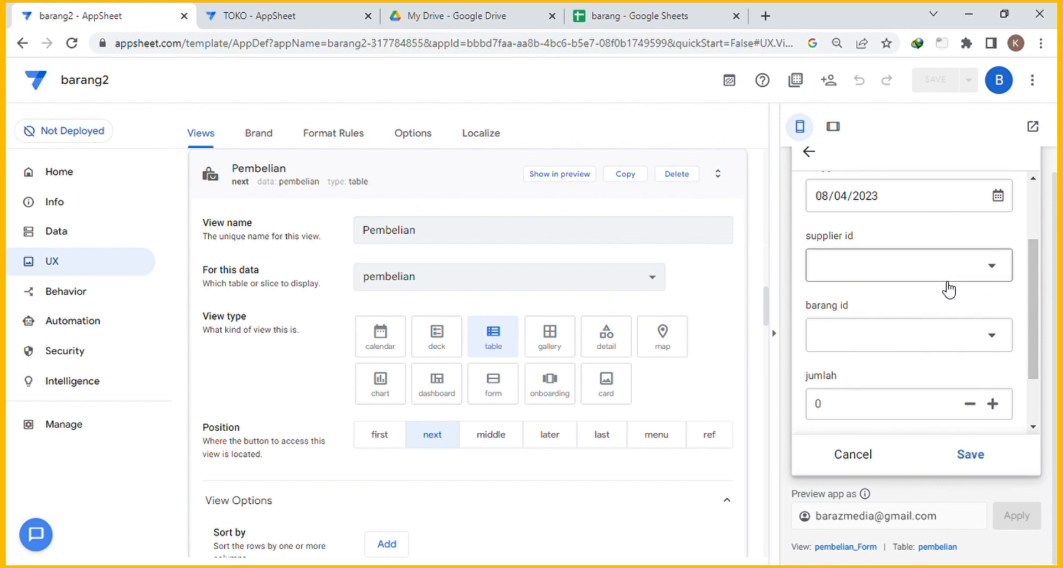
{"action": "left_click", "coordinate": [925, 271]}
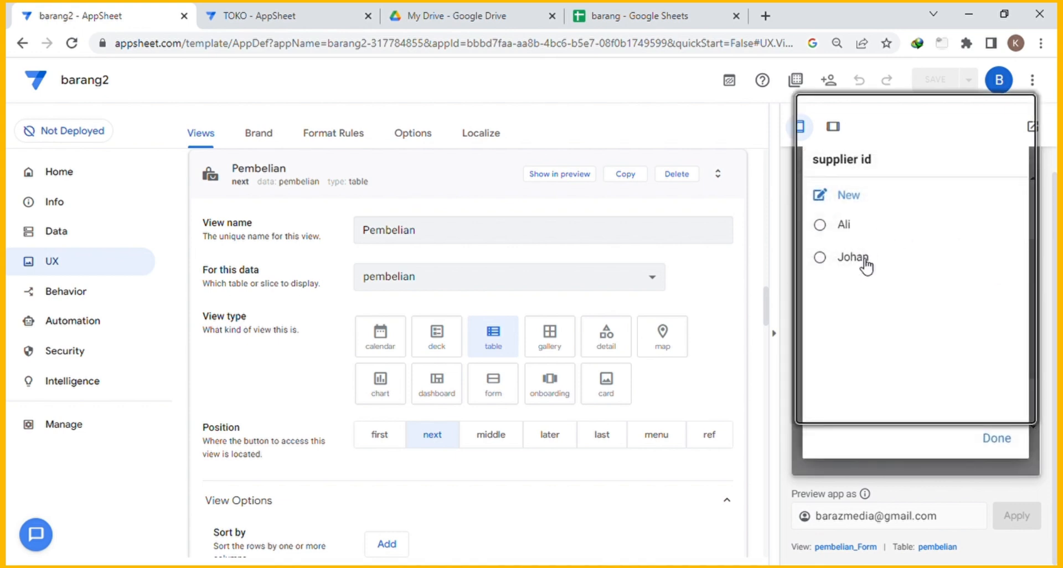
{"action": "left_click", "coordinate": [852, 258]}
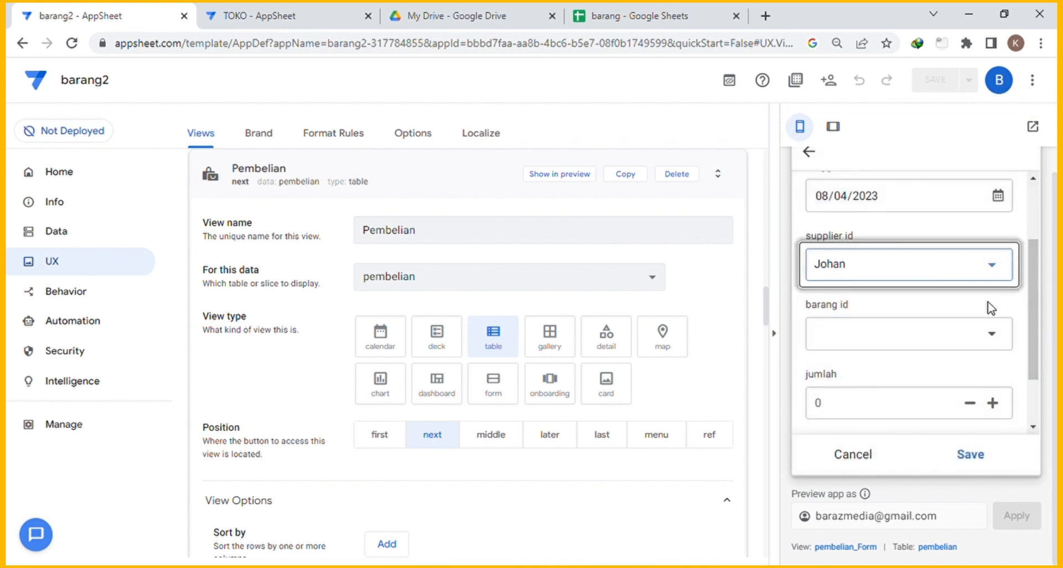
Pick Indomie Goreng so harga auto-fills as 2,500, then review the form's fields.
{"action": "left_click", "coordinate": [999, 342]}
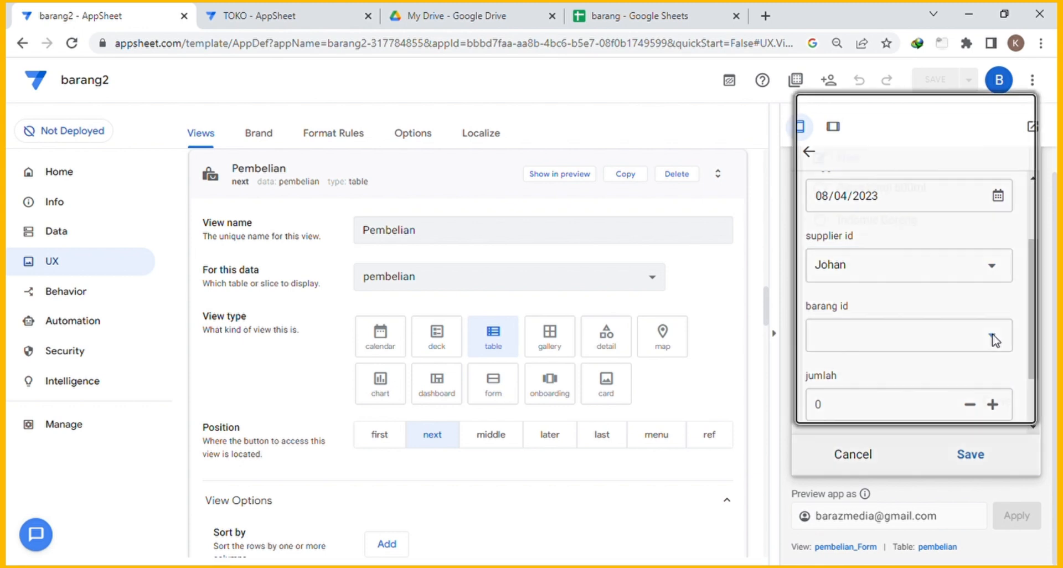
{"action": "left_click", "coordinate": [890, 263]}
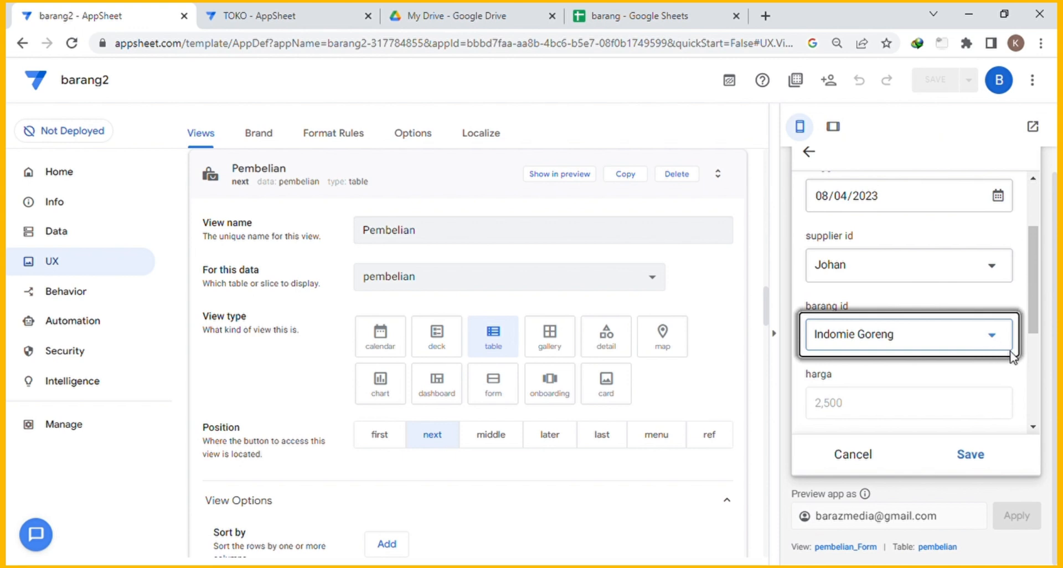
{"action": "scroll", "coordinate": [1002, 349], "scroll_direction": "down", "scroll_amount": 2}
{"action": "scroll", "coordinate": [1008, 352], "scroll_direction": "down", "scroll_amount": 3}
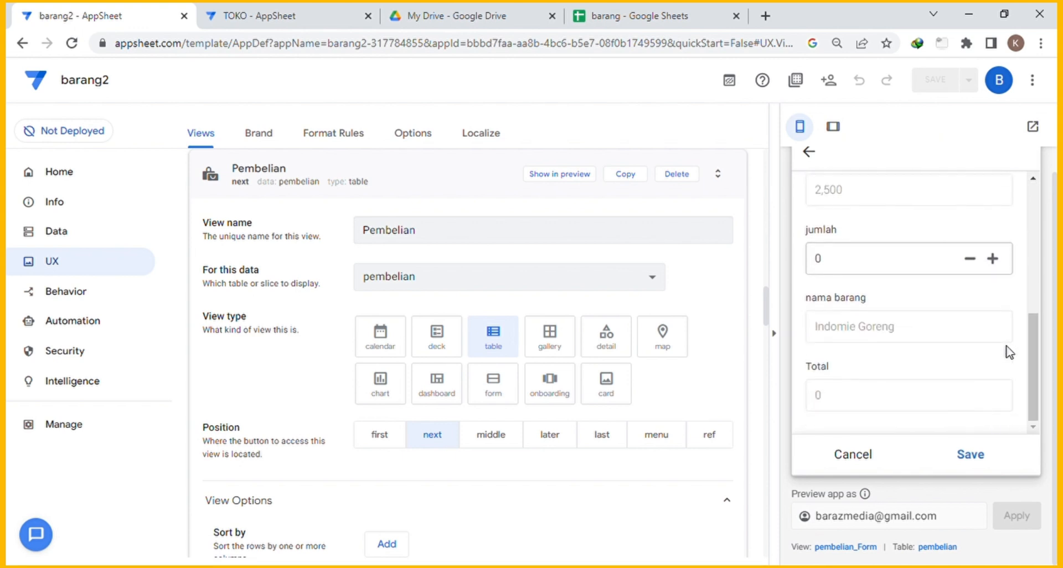
{"action": "scroll", "coordinate": [1008, 352], "scroll_direction": "up", "scroll_amount": 3}
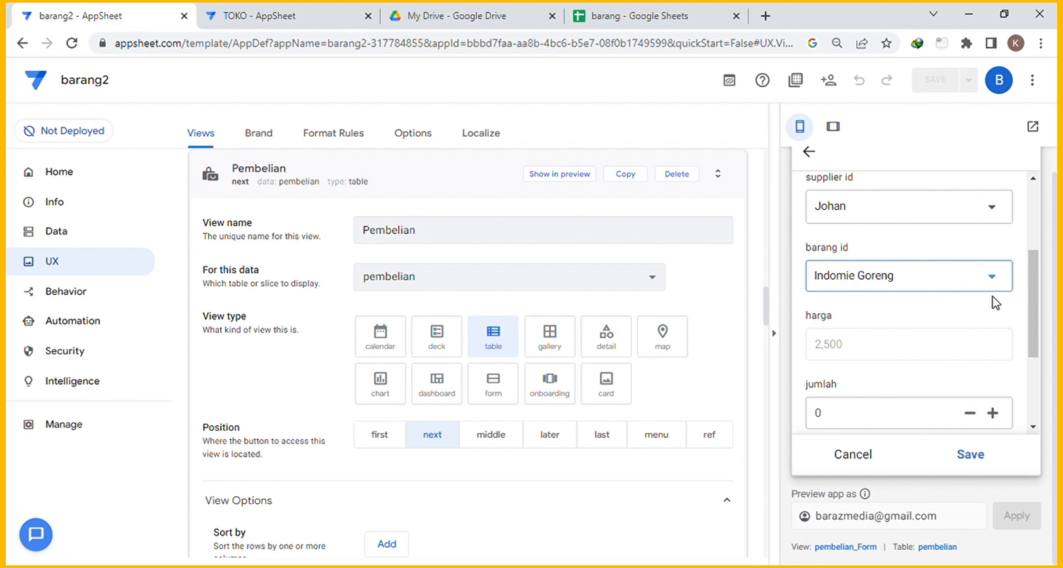
{"action": "scroll", "coordinate": [995, 301], "scroll_direction": "down", "scroll_amount": 3}
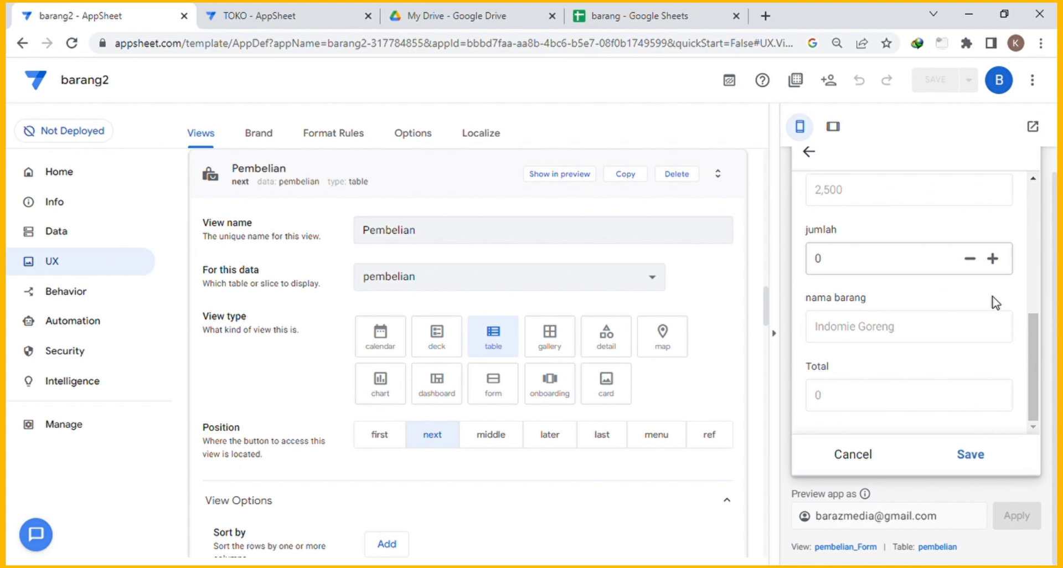
{"action": "scroll", "coordinate": [995, 302], "scroll_direction": "up", "scroll_amount": 3}
{"action": "scroll", "coordinate": [995, 301], "scroll_direction": "down", "scroll_amount": 3}
{"action": "scroll", "coordinate": [995, 302], "scroll_direction": "up", "scroll_amount": 1}
{"action": "scroll", "coordinate": [996, 301], "scroll_direction": "up", "scroll_amount": 2}
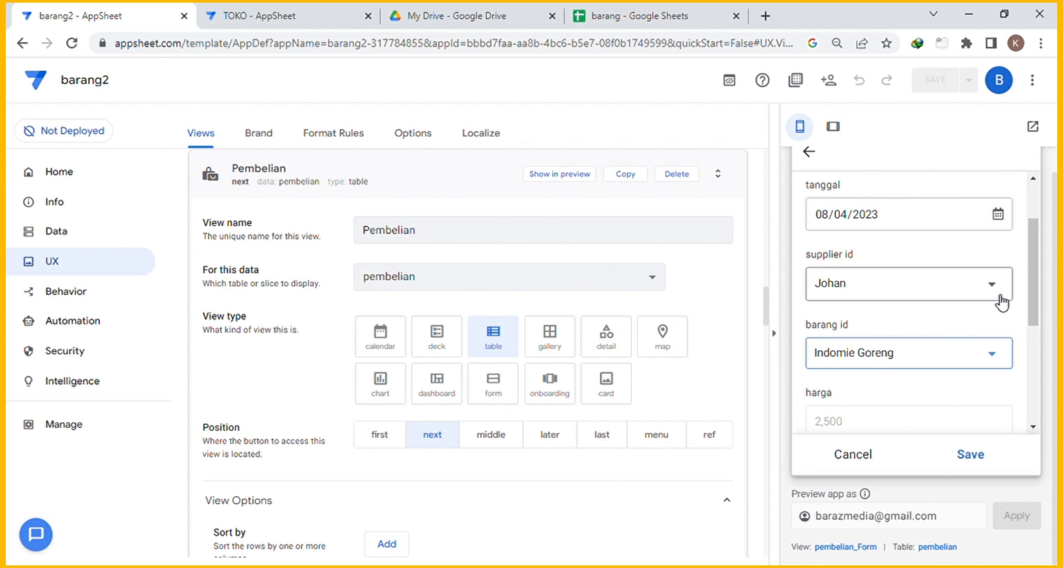
{"action": "scroll", "coordinate": [1001, 302], "scroll_direction": "down", "scroll_amount": 2}
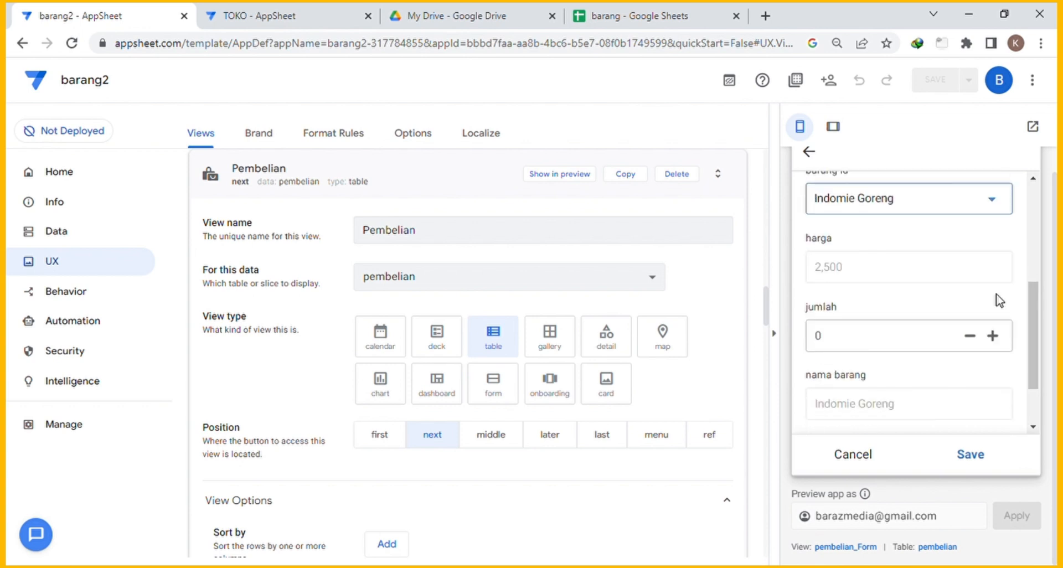
{"action": "scroll", "coordinate": [996, 302], "scroll_direction": "up", "scroll_amount": 3}
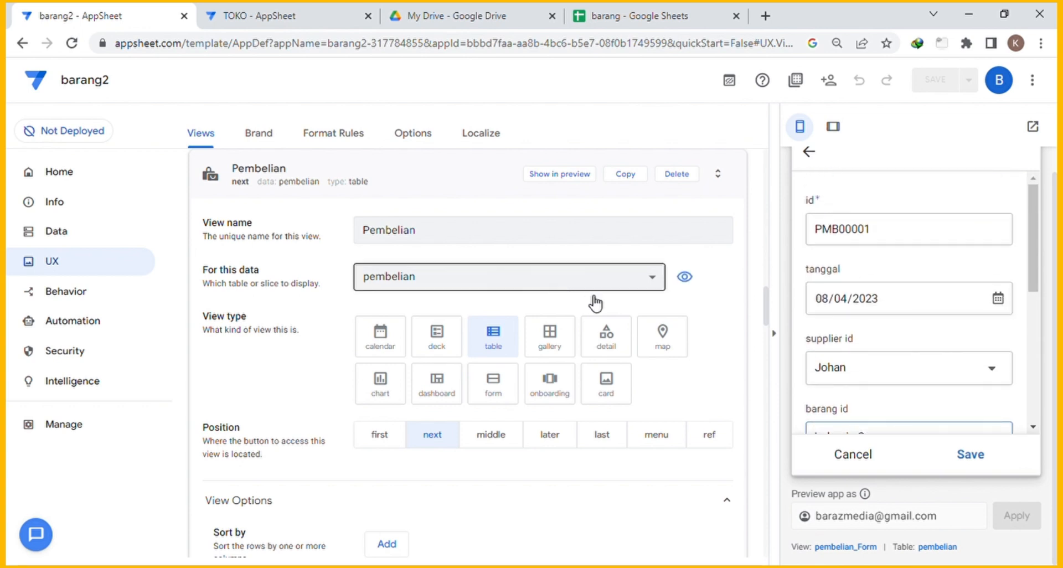
{"action": "left_click", "coordinate": [443, 181]}
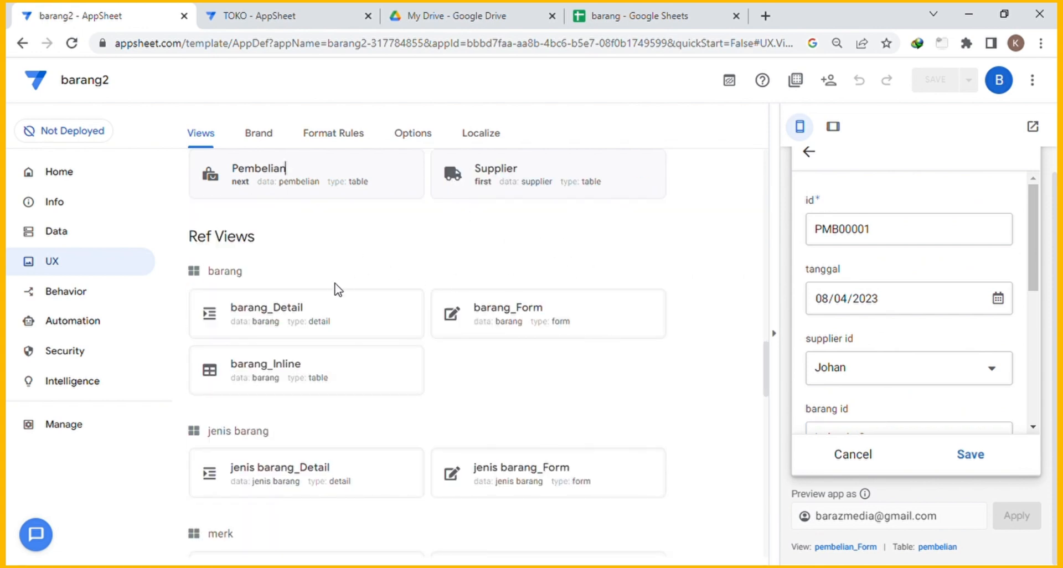
Collapse the Barang view card and expand the pembelian_Form card under Ref Views.
{"action": "scroll", "coordinate": [427, 268], "scroll_direction": "up", "scroll_amount": 3}
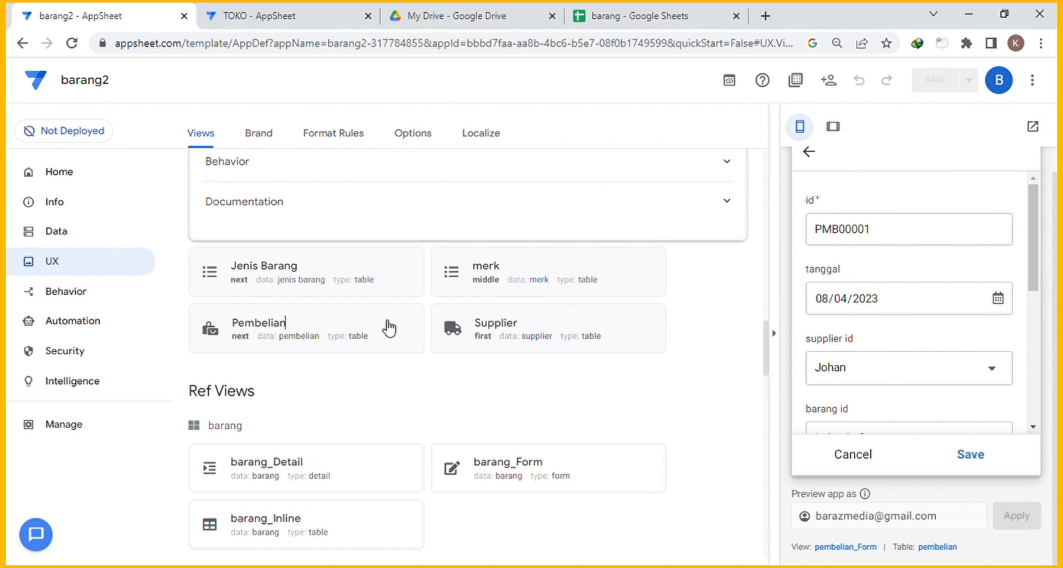
{"action": "scroll", "coordinate": [389, 328], "scroll_direction": "up", "scroll_amount": 10}
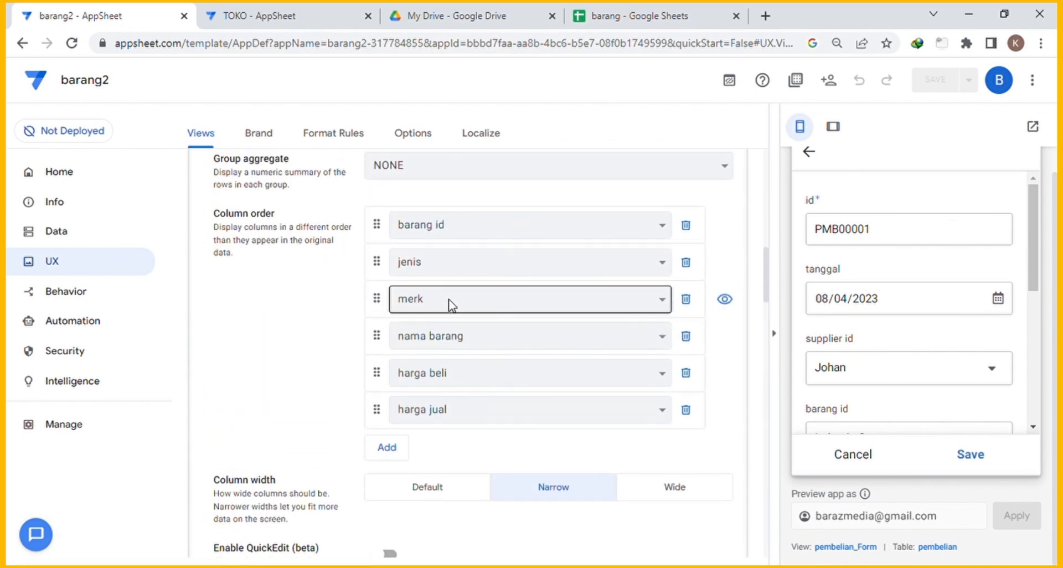
{"action": "scroll", "coordinate": [451, 305], "scroll_direction": "up", "scroll_amount": 8}
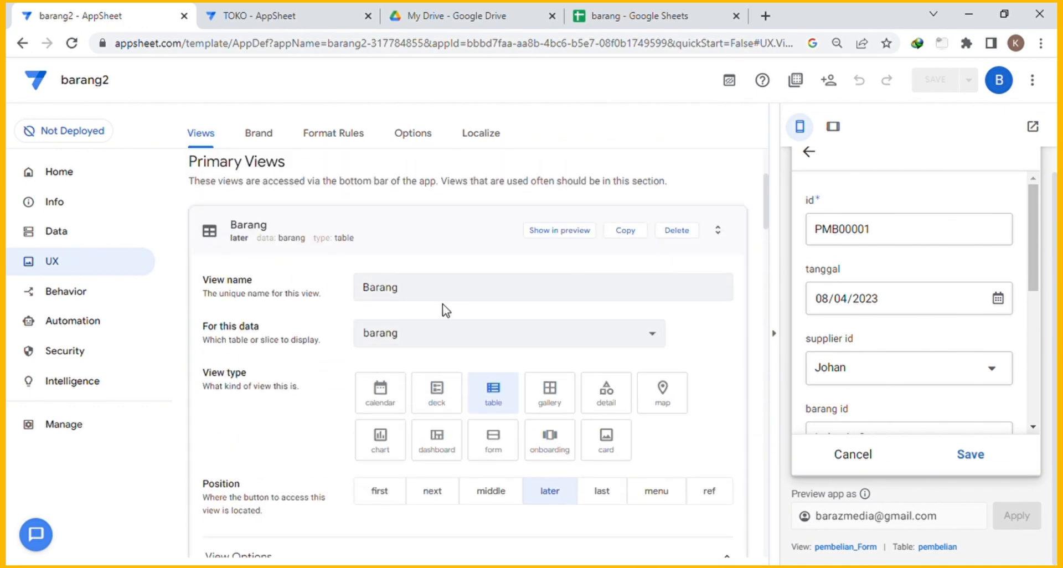
{"action": "left_click", "coordinate": [463, 241]}
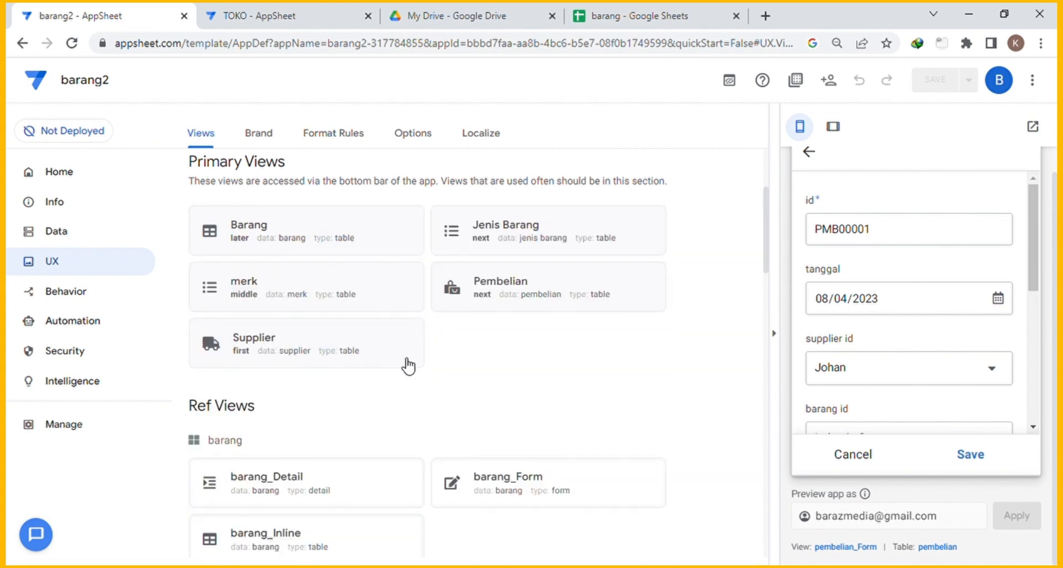
{"action": "scroll", "coordinate": [559, 363], "scroll_direction": "down", "scroll_amount": 3}
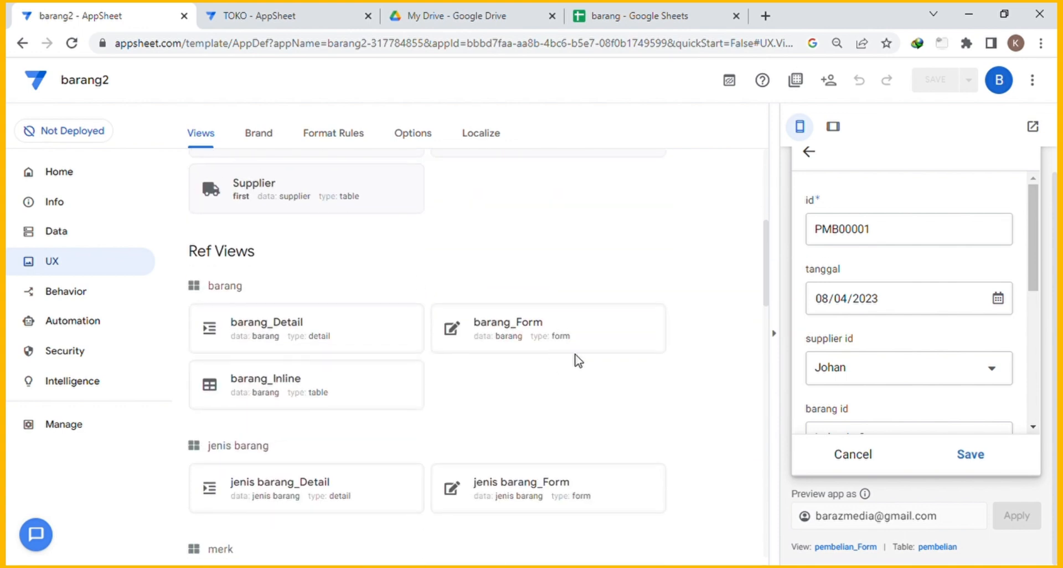
{"action": "scroll", "coordinate": [577, 361], "scroll_direction": "down", "scroll_amount": 10}
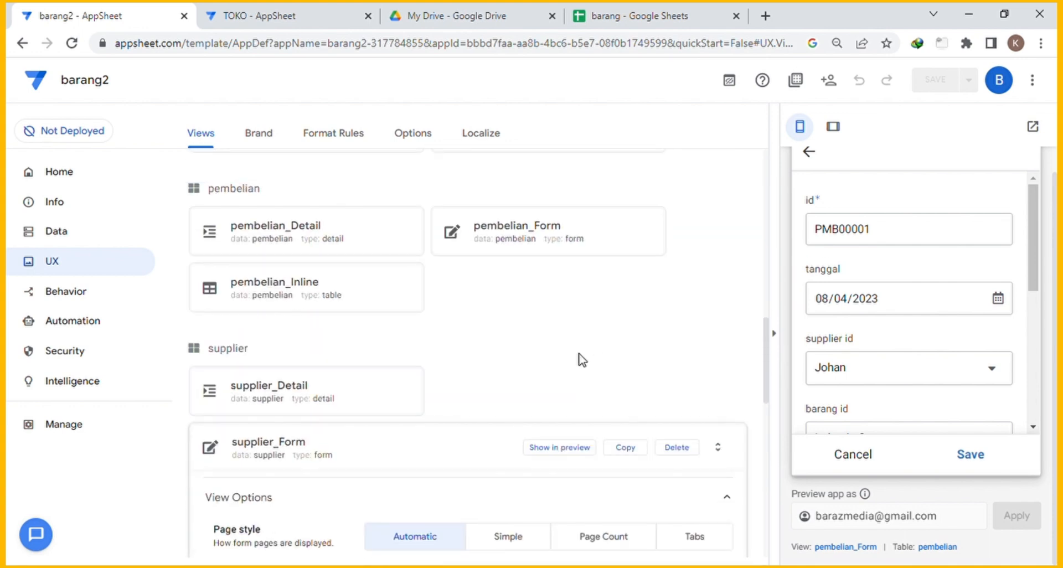
{"action": "left_click", "coordinate": [633, 236]}
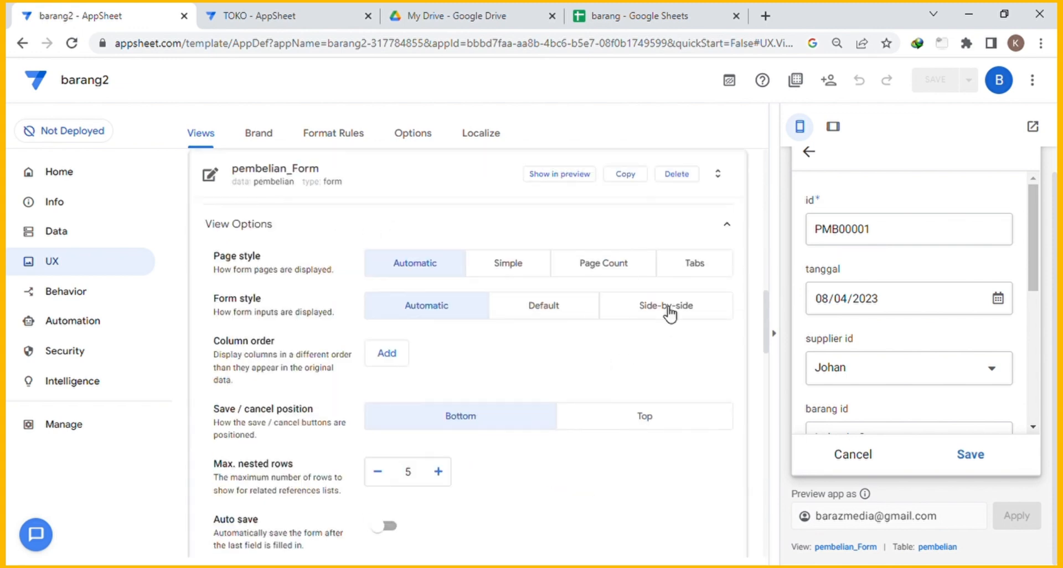
Switch pembelian_Form to Side-by-side form style and begin its column order with id.
{"action": "left_click", "coordinate": [670, 314]}
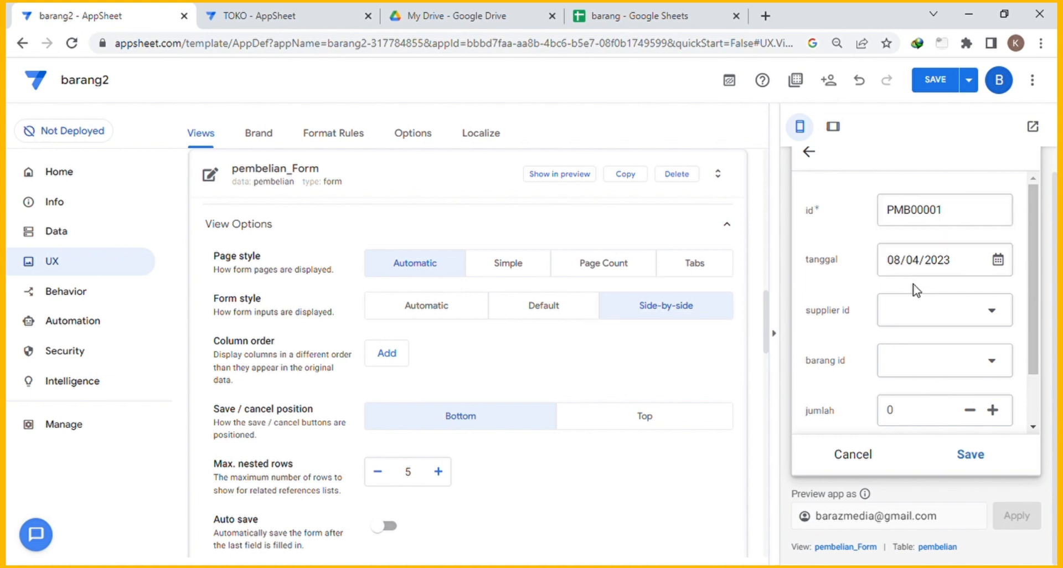
{"action": "scroll", "coordinate": [675, 350], "scroll_direction": "down", "scroll_amount": 2}
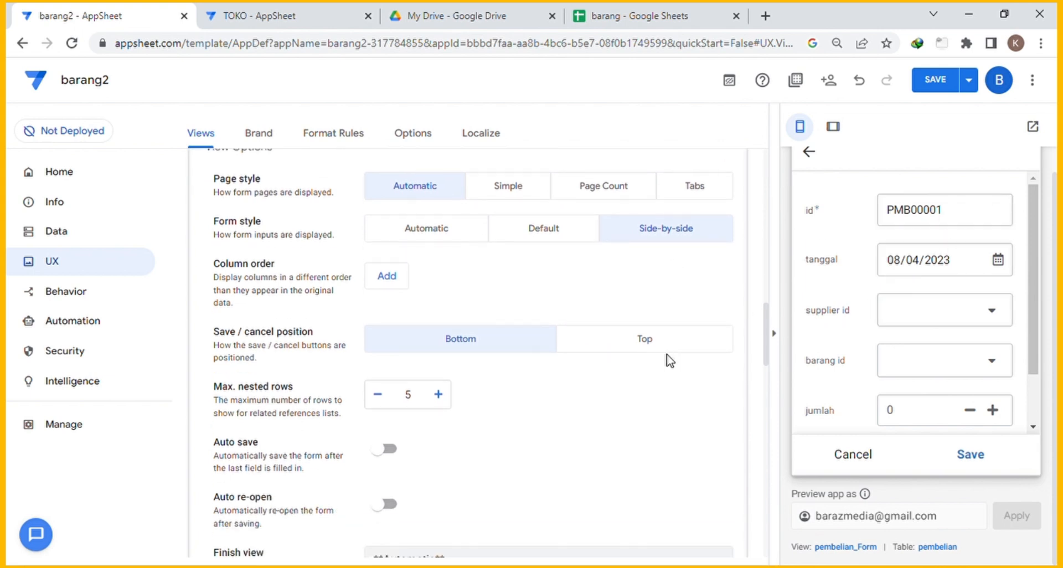
{"action": "left_click", "coordinate": [394, 278]}
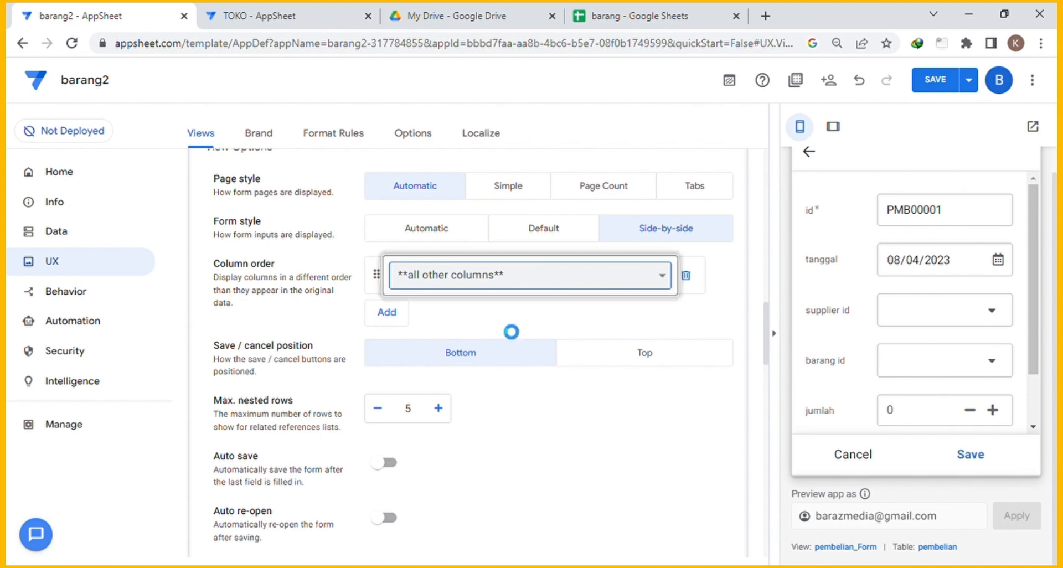
{"action": "left_click", "coordinate": [384, 312]}
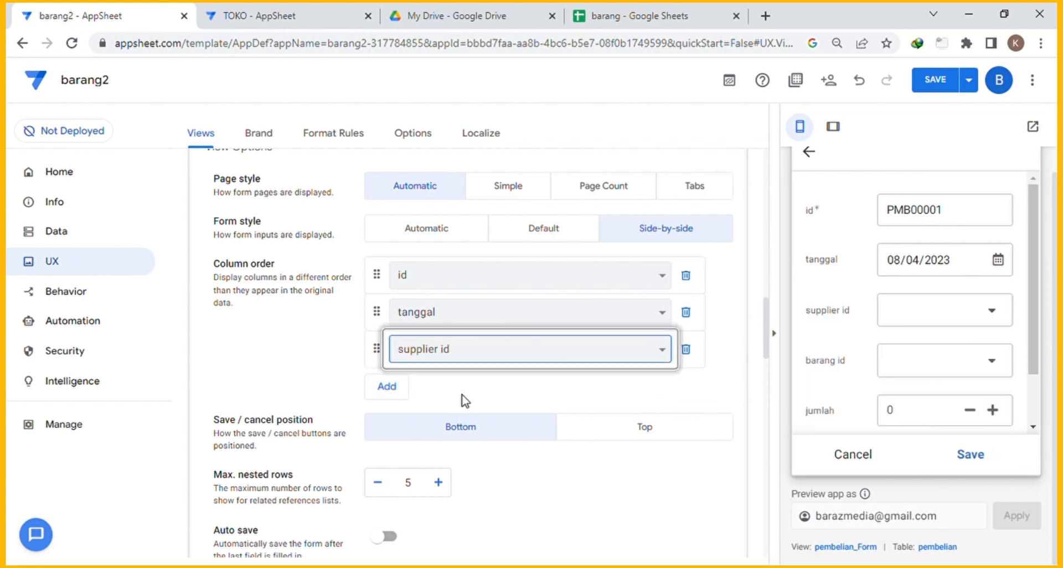
Order the remaining form fields as supplier id, barang id, harga, jumlah, then Total.
{"action": "left_click", "coordinate": [386, 386]}
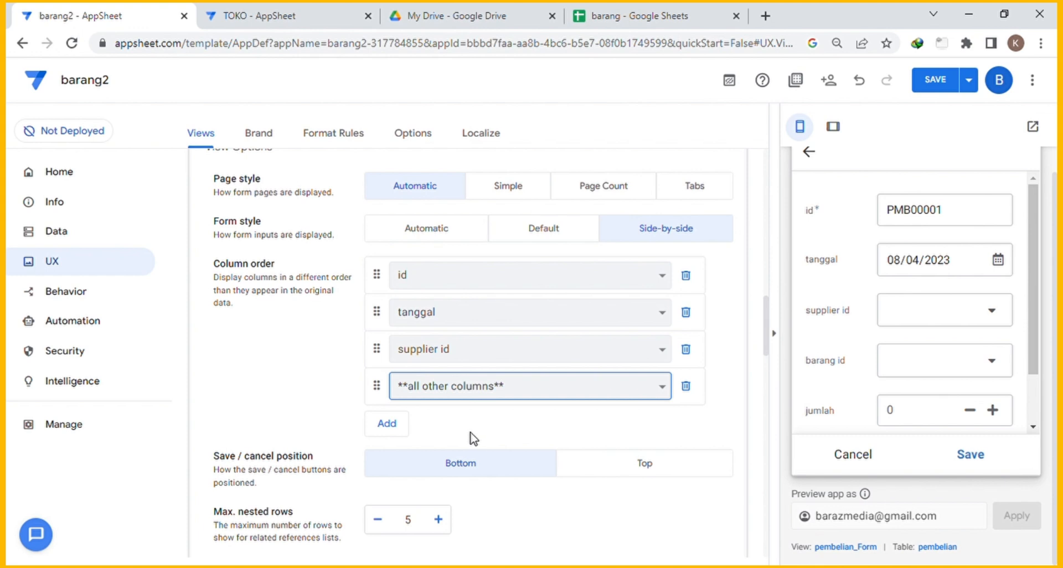
{"action": "left_click", "coordinate": [389, 424]}
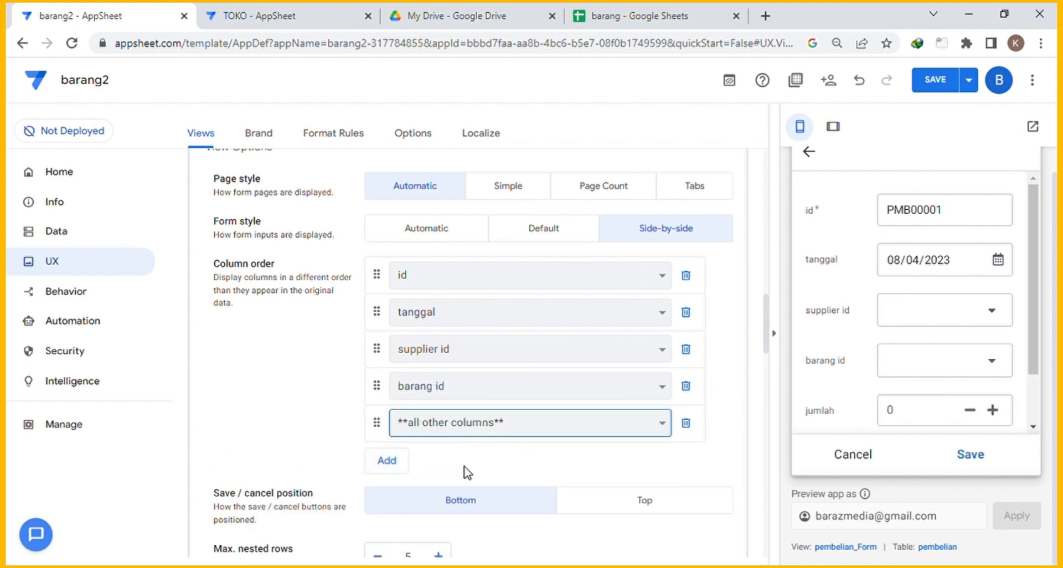
{"action": "left_click", "coordinate": [471, 484]}
{"action": "left_click", "coordinate": [389, 461]}
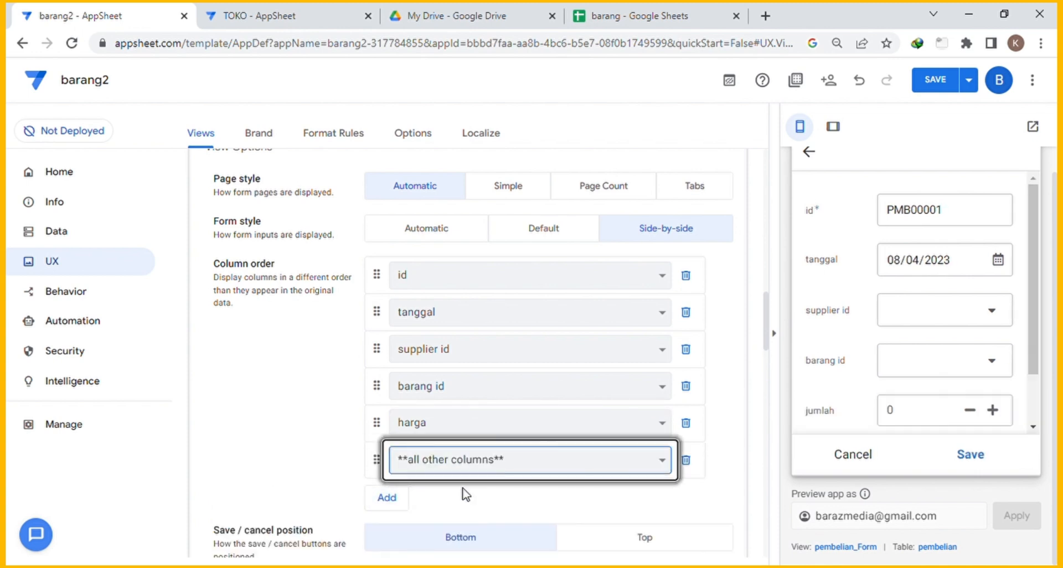
{"action": "left_click", "coordinate": [456, 512]}
{"action": "left_click", "coordinate": [396, 497]}
{"action": "left_click", "coordinate": [447, 497]}
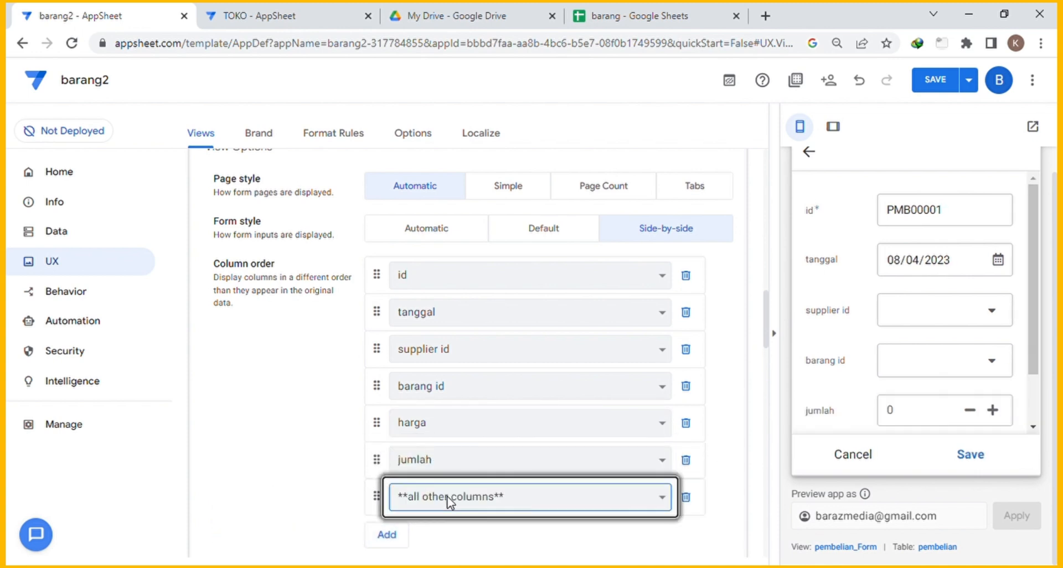
{"action": "left_click", "coordinate": [428, 483]}
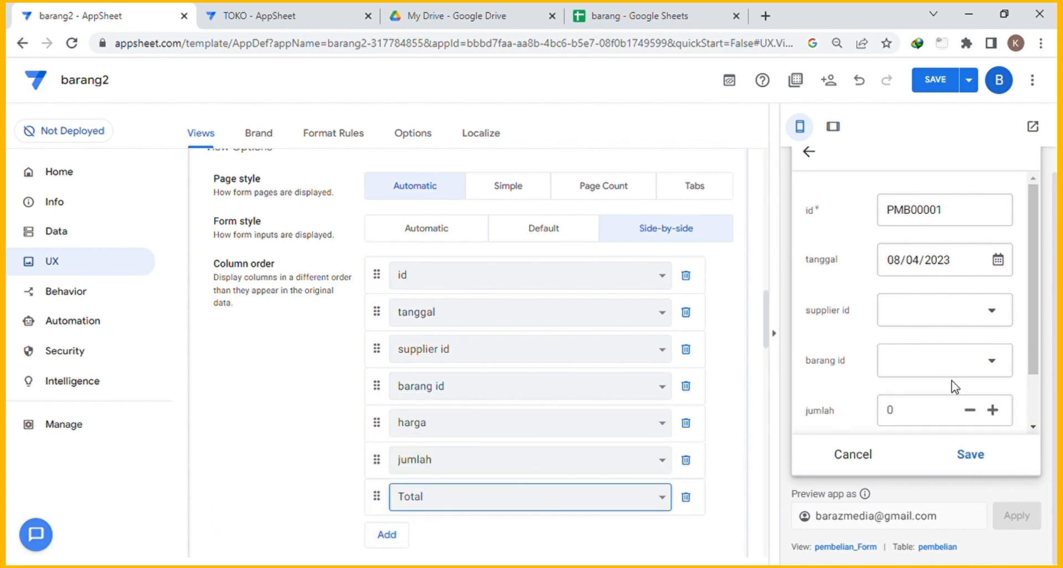
{"action": "scroll", "coordinate": [952, 382], "scroll_direction": "down", "scroll_amount": 2}
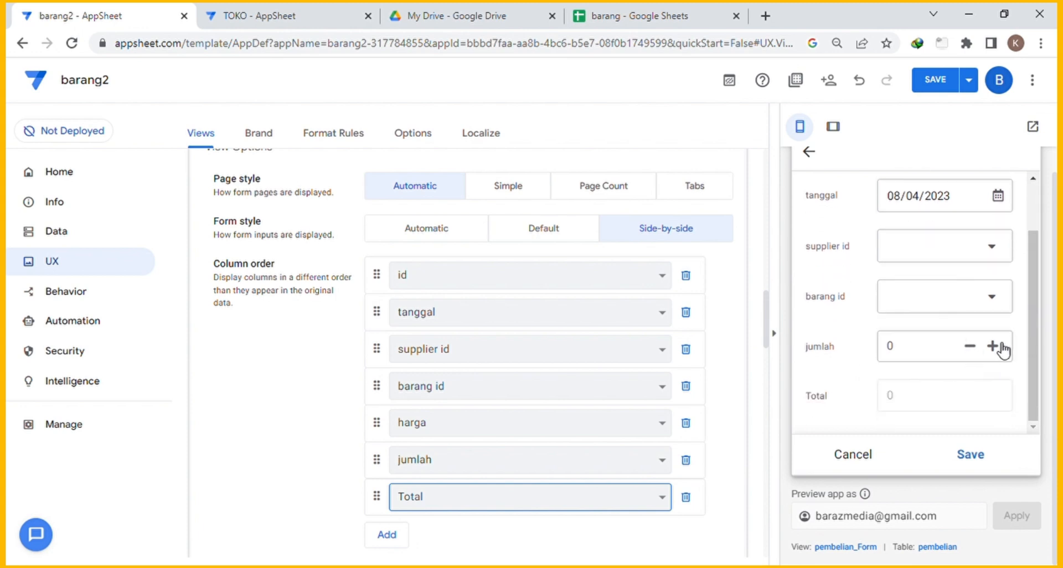
{"action": "scroll", "coordinate": [983, 271], "scroll_direction": "up", "scroll_amount": 2}
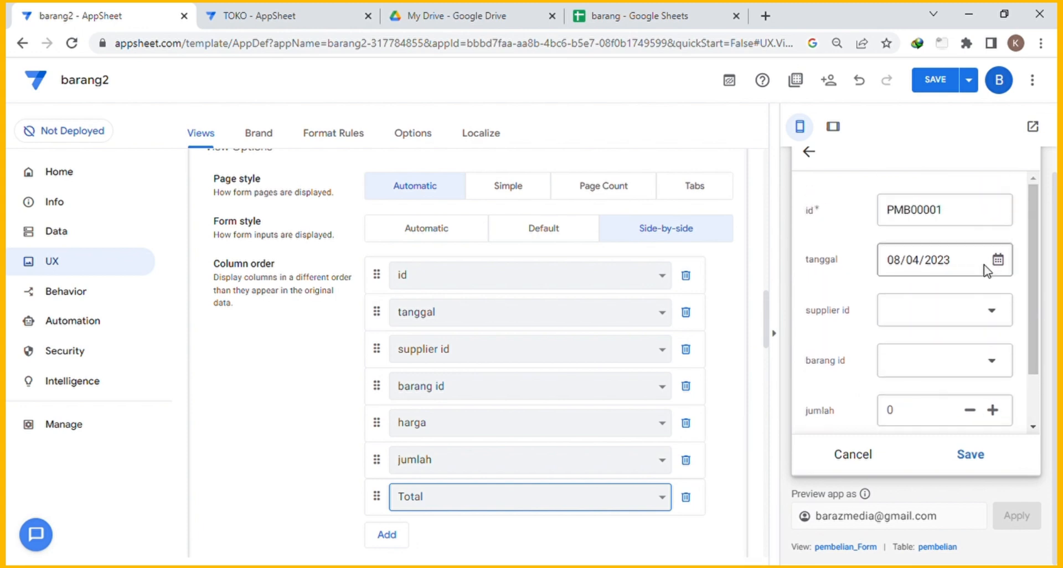
{"action": "scroll", "coordinate": [987, 274], "scroll_direction": "down", "scroll_amount": 2}
{"action": "scroll", "coordinate": [990, 288], "scroll_direction": "up", "scroll_amount": 2}
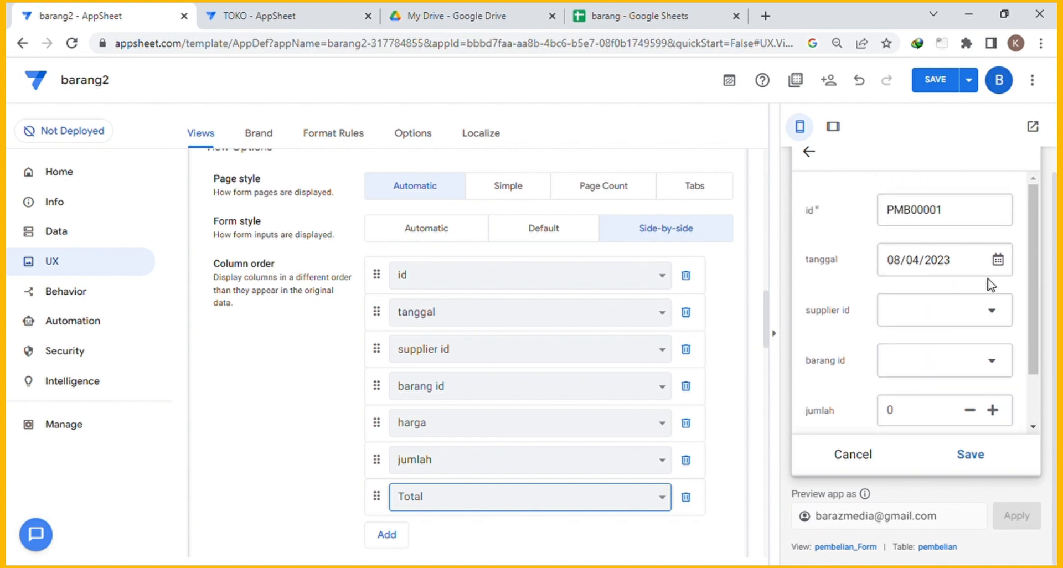
{"action": "scroll", "coordinate": [991, 282], "scroll_direction": "down", "scroll_amount": 2}
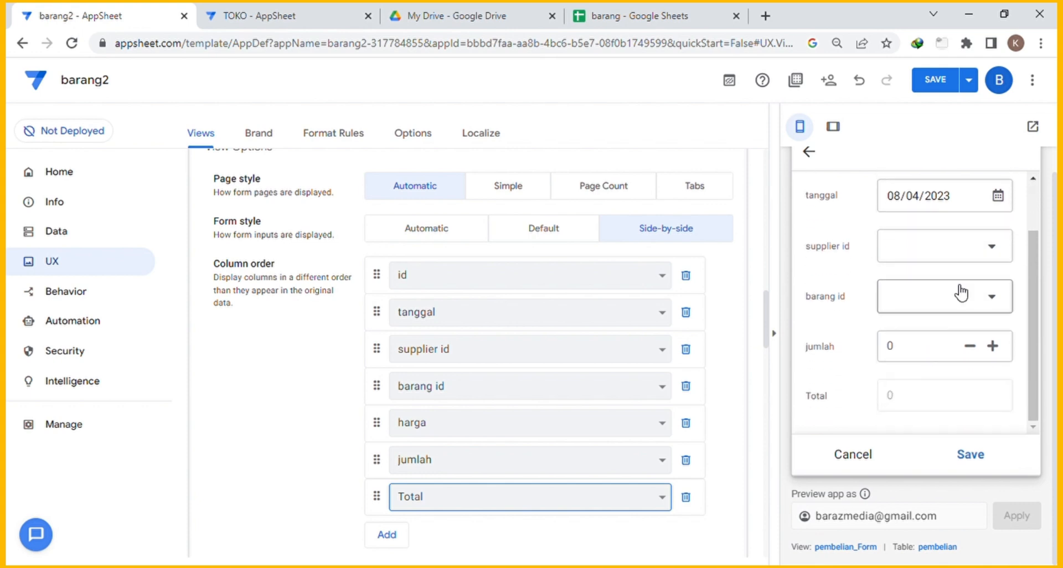
{"action": "scroll", "coordinate": [725, 354], "scroll_direction": "up", "scroll_amount": 5}
{"action": "scroll", "coordinate": [722, 350], "scroll_direction": "down", "scroll_amount": 3}
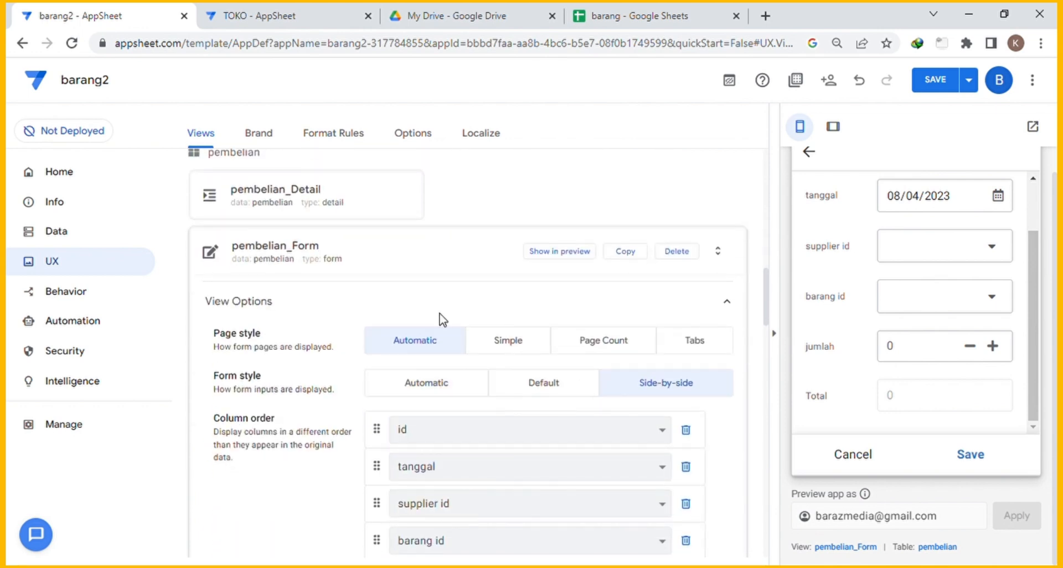
{"action": "left_click", "coordinate": [398, 251]}
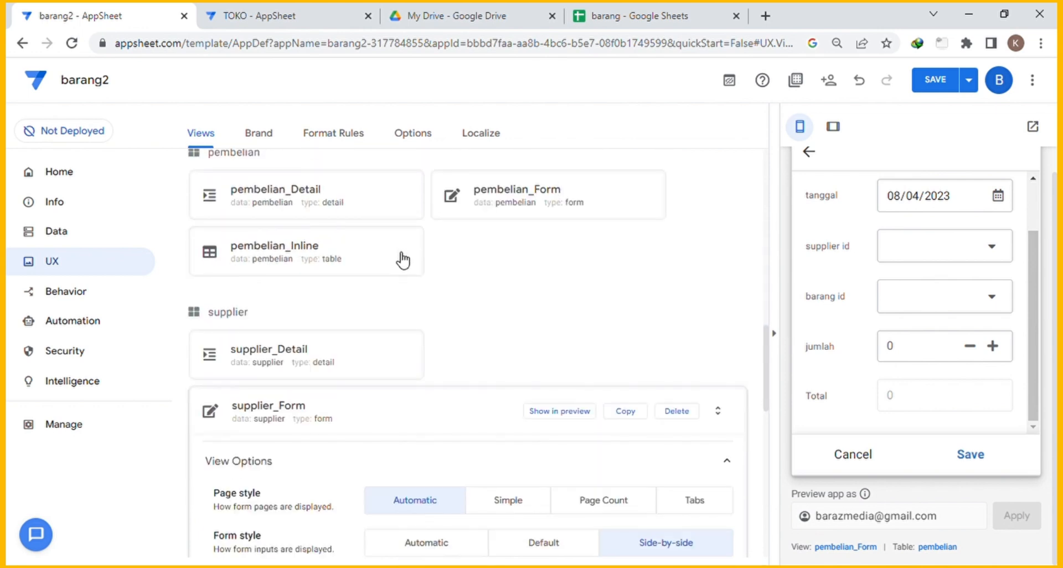
Set the pembelian_Detail view to show values beside their labels.
{"action": "left_click", "coordinate": [374, 204]}
{"action": "scroll", "coordinate": [565, 259], "scroll_direction": "down", "scroll_amount": 5}
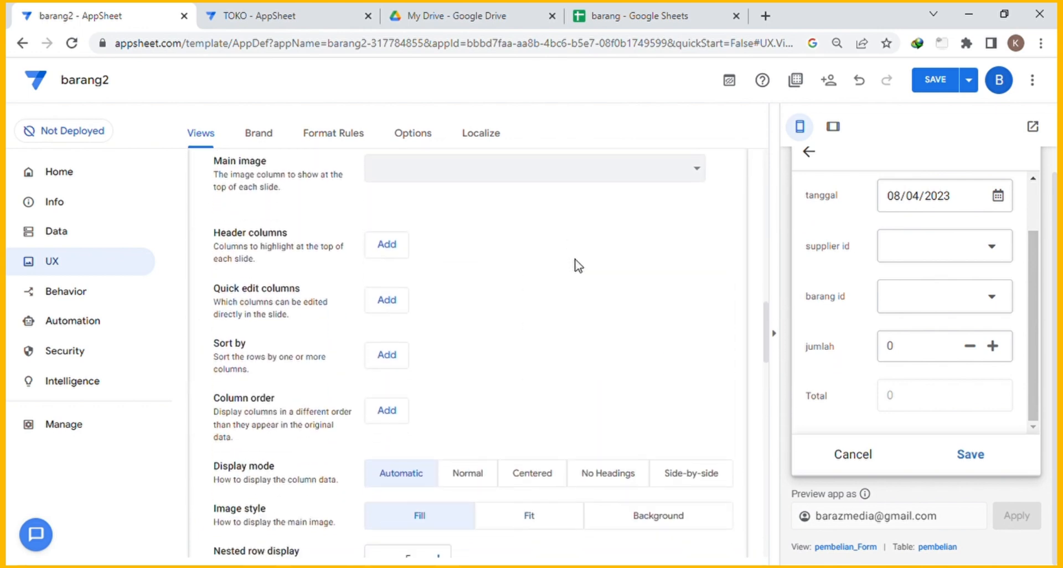
{"action": "left_click", "coordinate": [691, 338]}
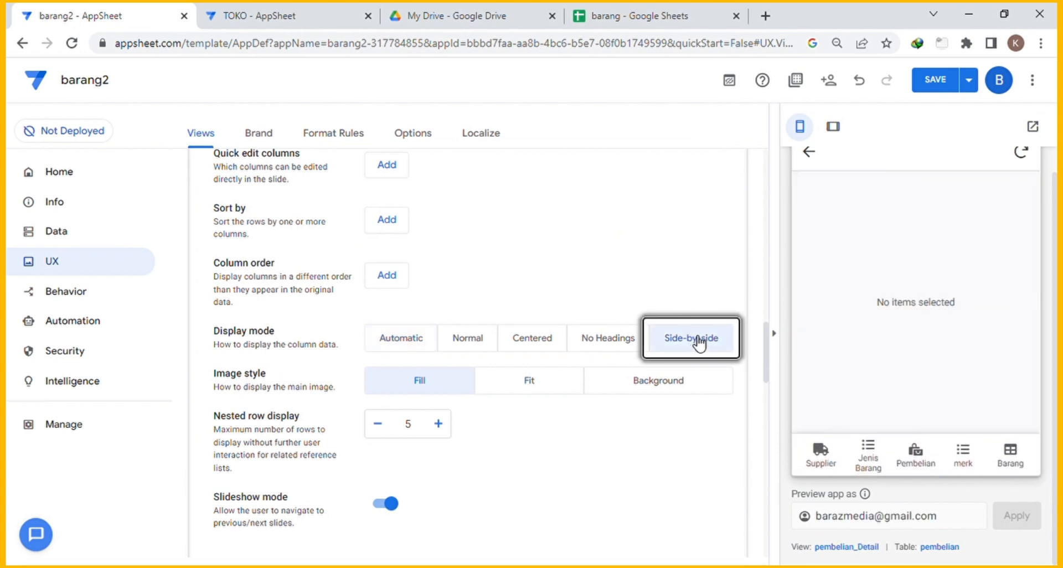
{"action": "scroll", "coordinate": [670, 269], "scroll_direction": "up", "scroll_amount": 1}
{"action": "scroll", "coordinate": [670, 270], "scroll_direction": "up", "scroll_amount": 1}
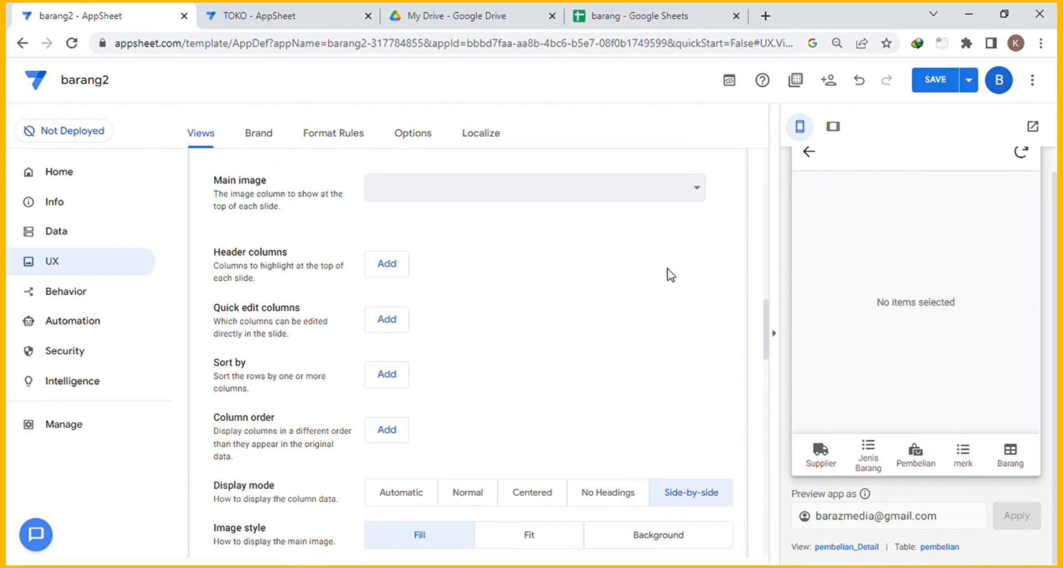
{"action": "scroll", "coordinate": [673, 274], "scroll_direction": "down", "scroll_amount": 3}
{"action": "scroll", "coordinate": [679, 283], "scroll_direction": "down", "scroll_amount": 2}
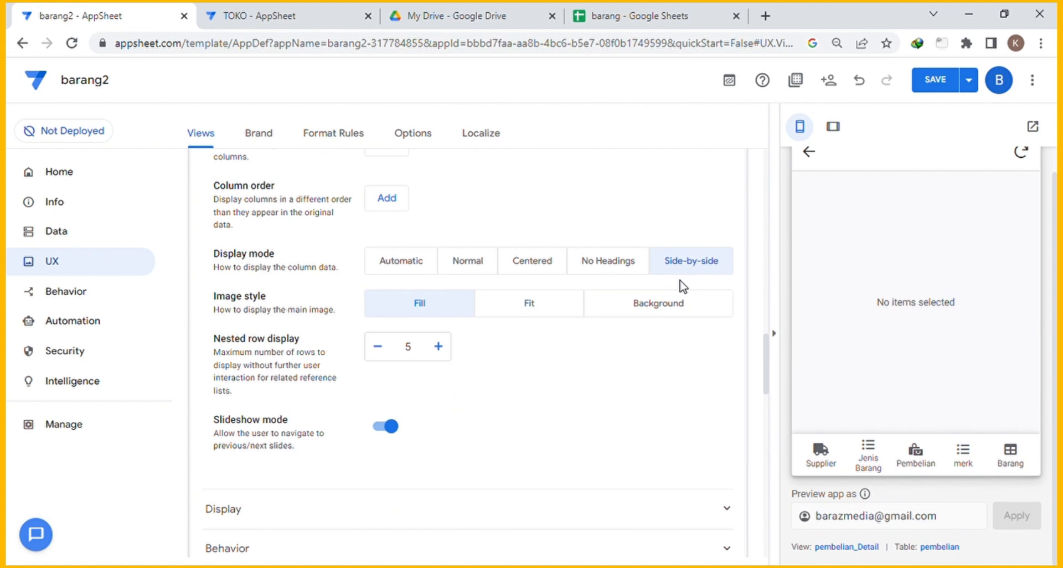
{"action": "scroll", "coordinate": [682, 287], "scroll_direction": "up", "scroll_amount": 1}
Build the detail column order: id, tanggal, supplier id, barang id, harga, jumlah, Total.
{"action": "left_click", "coordinate": [388, 276]}
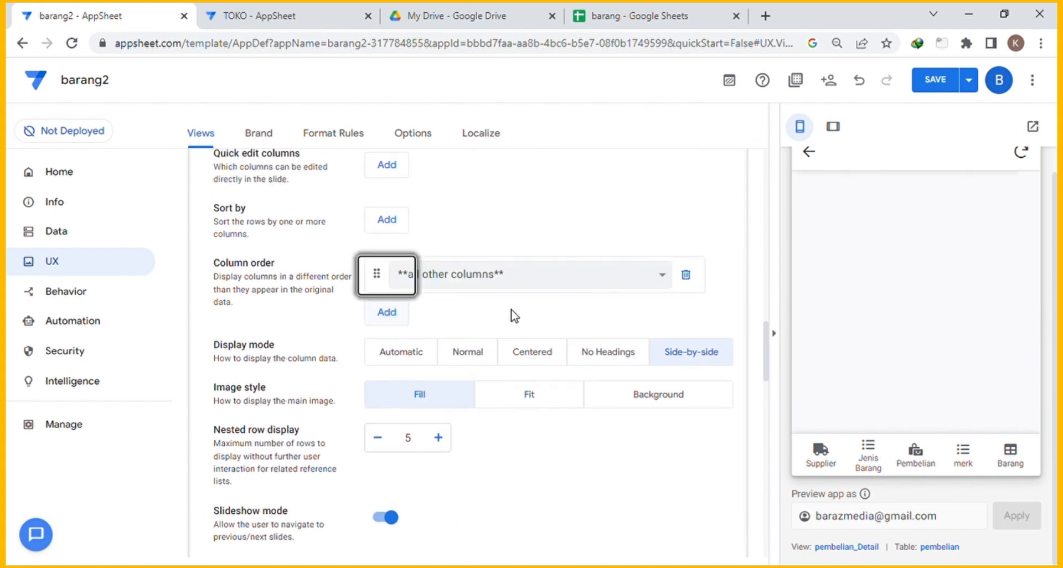
{"action": "left_click", "coordinate": [387, 312]}
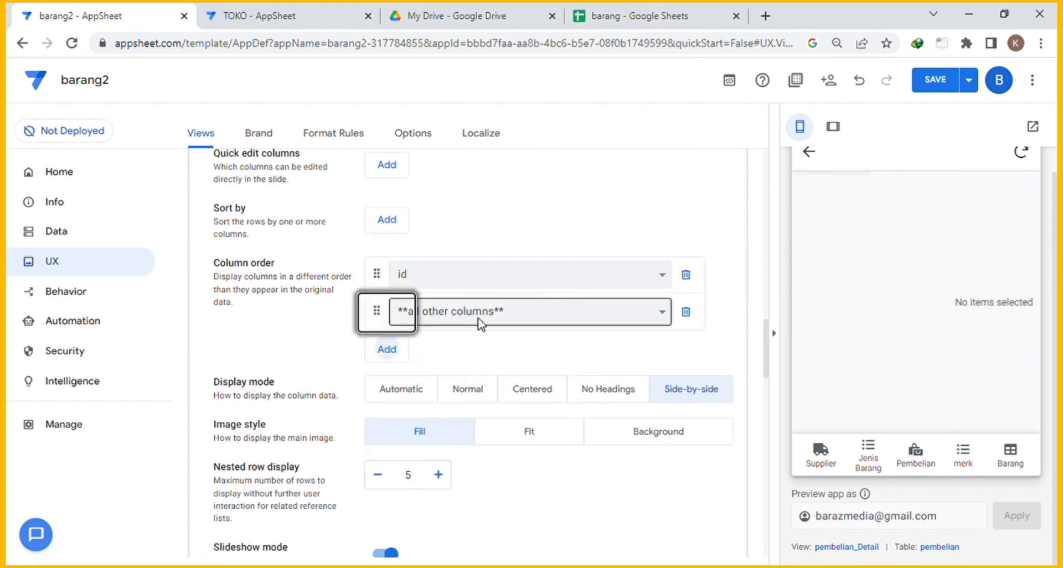
{"action": "left_click", "coordinate": [391, 350]}
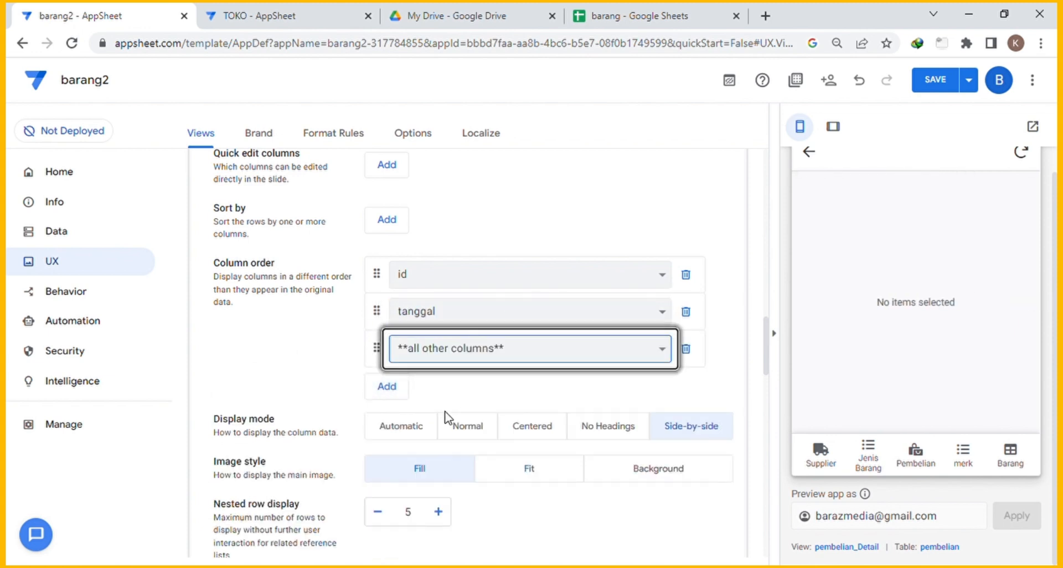
{"action": "left_click", "coordinate": [387, 387]}
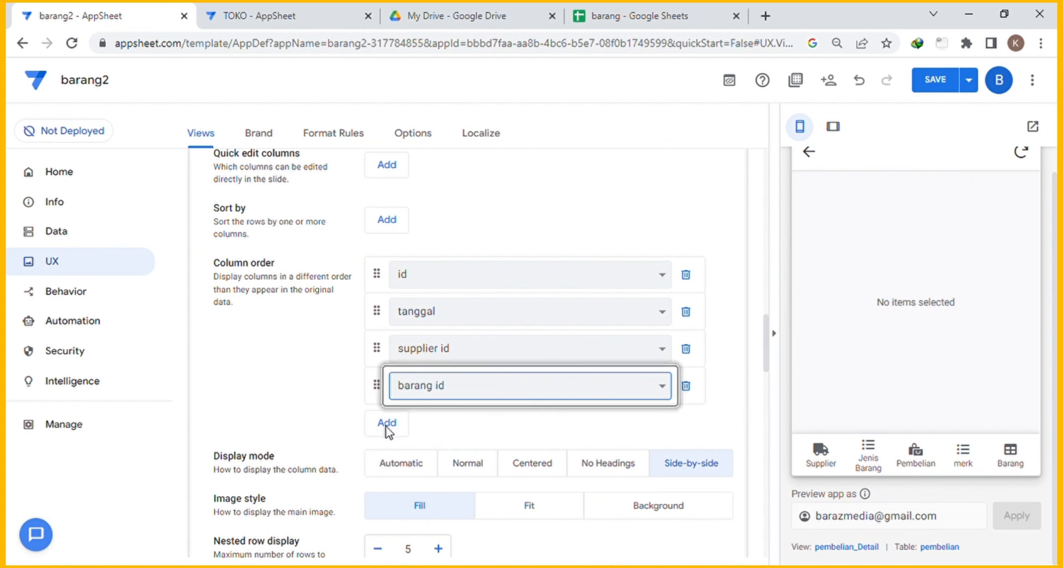
{"action": "left_click", "coordinate": [387, 422]}
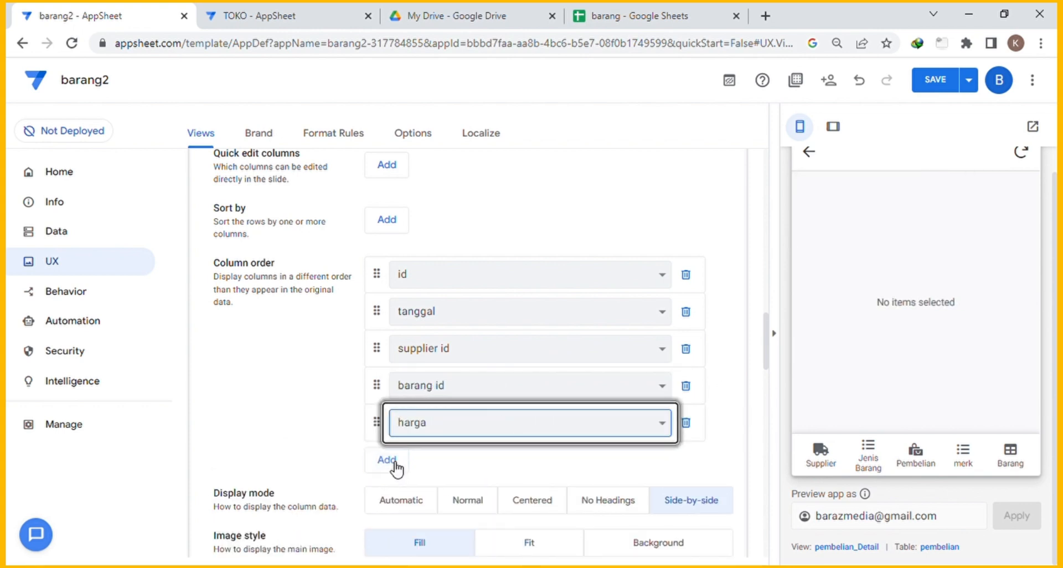
{"action": "left_click", "coordinate": [387, 460]}
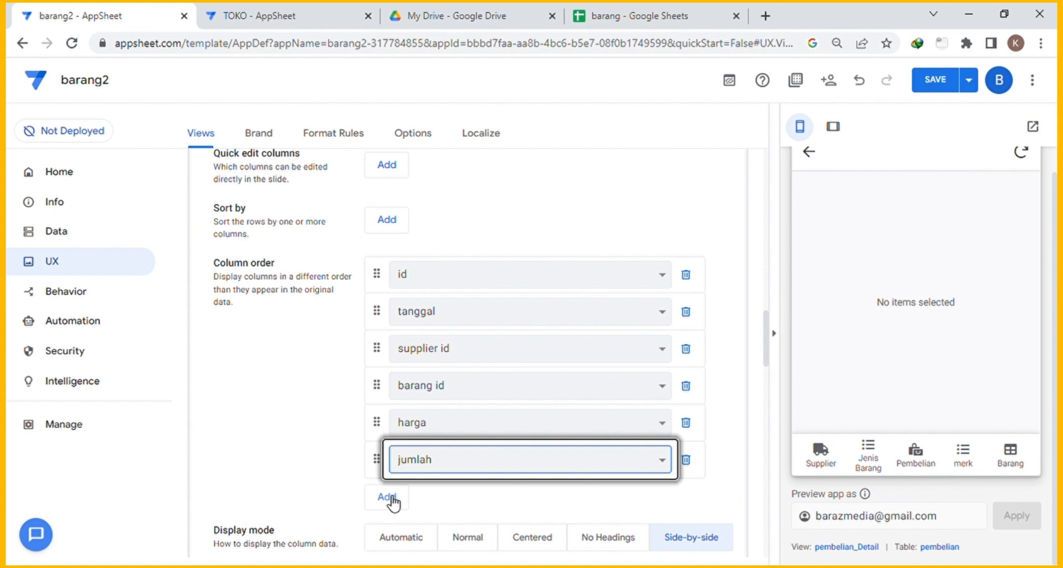
{"action": "left_click", "coordinate": [387, 496]}
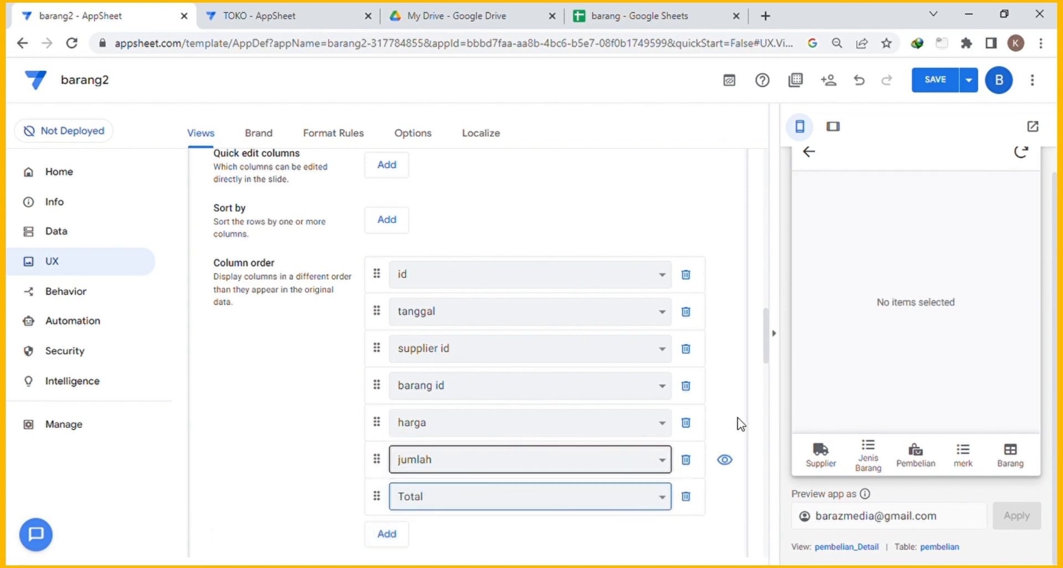
{"action": "scroll", "coordinate": [750, 292], "scroll_direction": "up", "scroll_amount": 5}
{"action": "scroll", "coordinate": [751, 290], "scroll_direction": "up", "scroll_amount": 1}
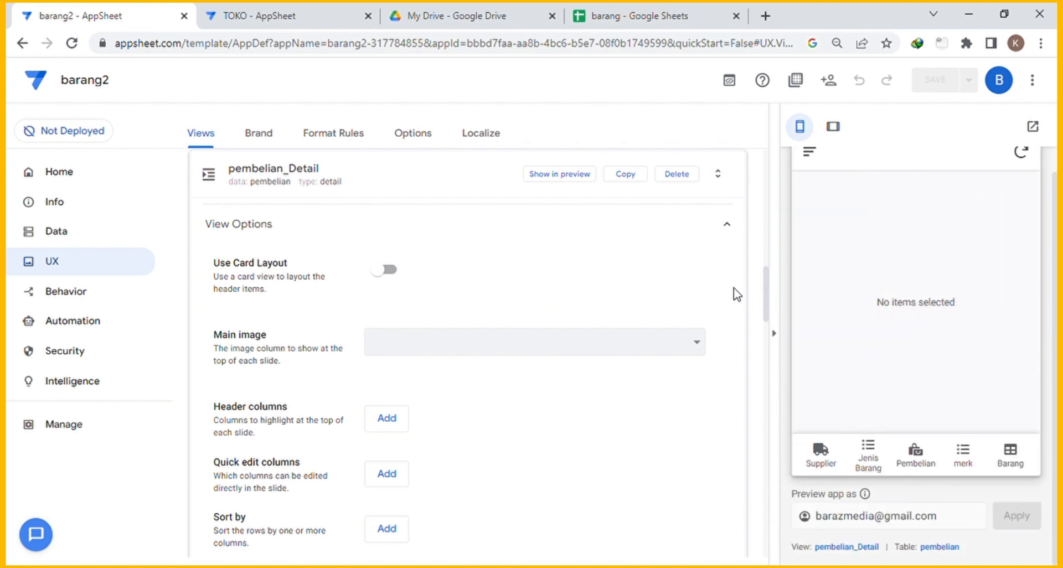
Start purchase PMB00001 from the Pembelian list with Ali as supplier.
{"action": "left_click", "coordinate": [924, 464]}
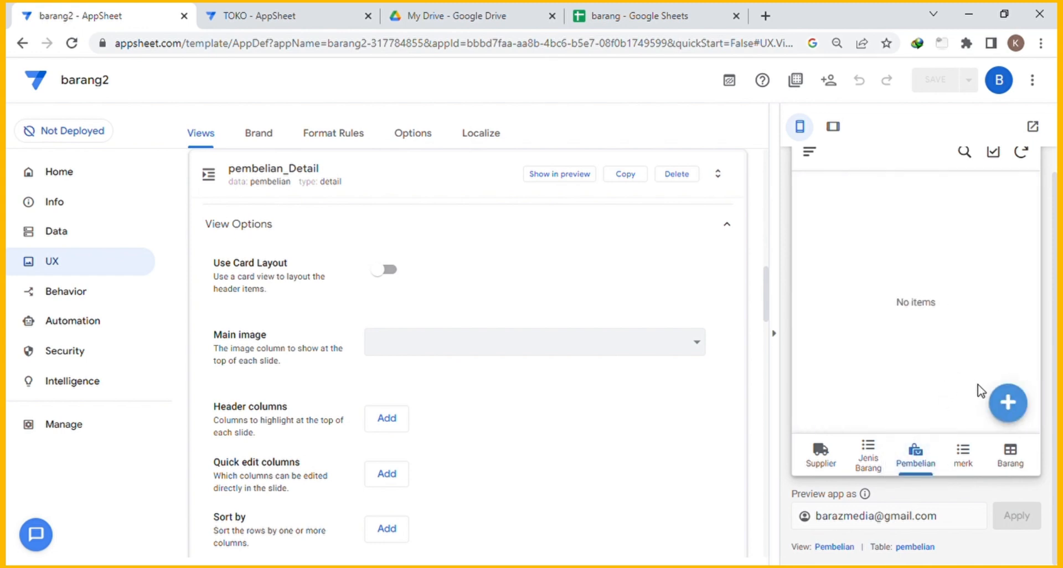
{"action": "left_click", "coordinate": [1009, 404]}
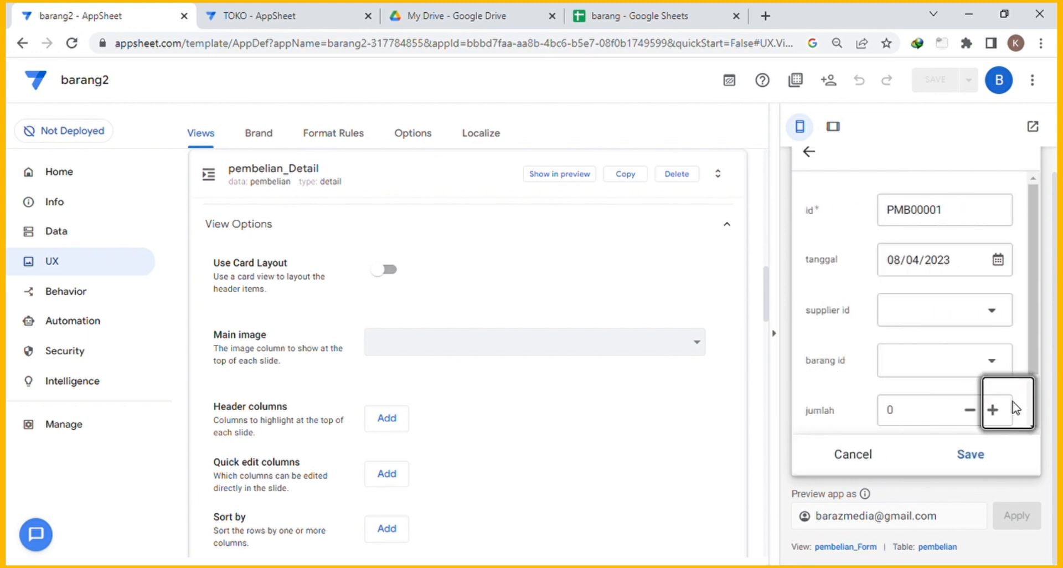
{"action": "double_click", "coordinate": [948, 217]}
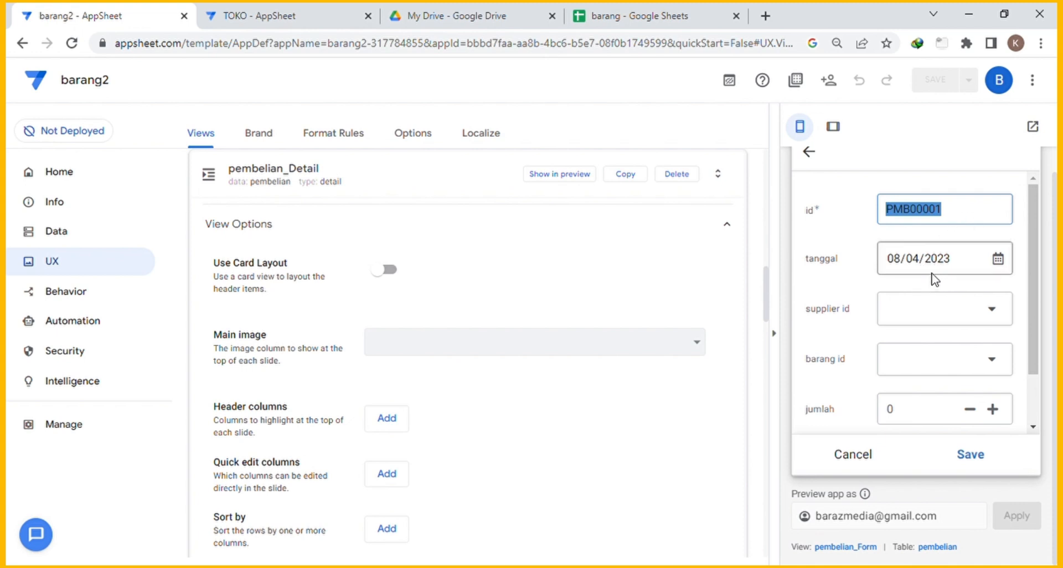
{"action": "left_click", "coordinate": [994, 312]}
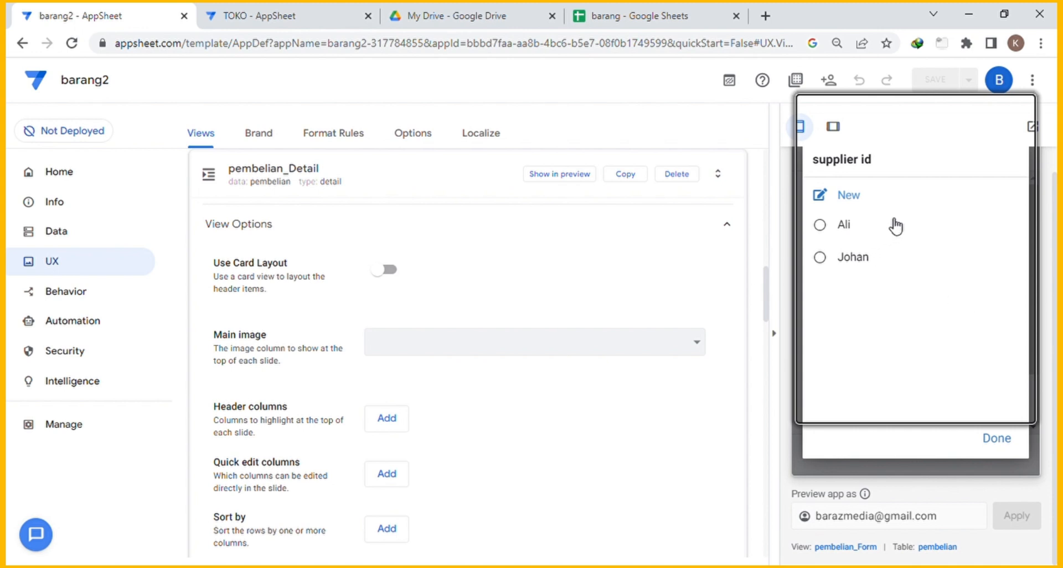
{"action": "left_click", "coordinate": [847, 226]}
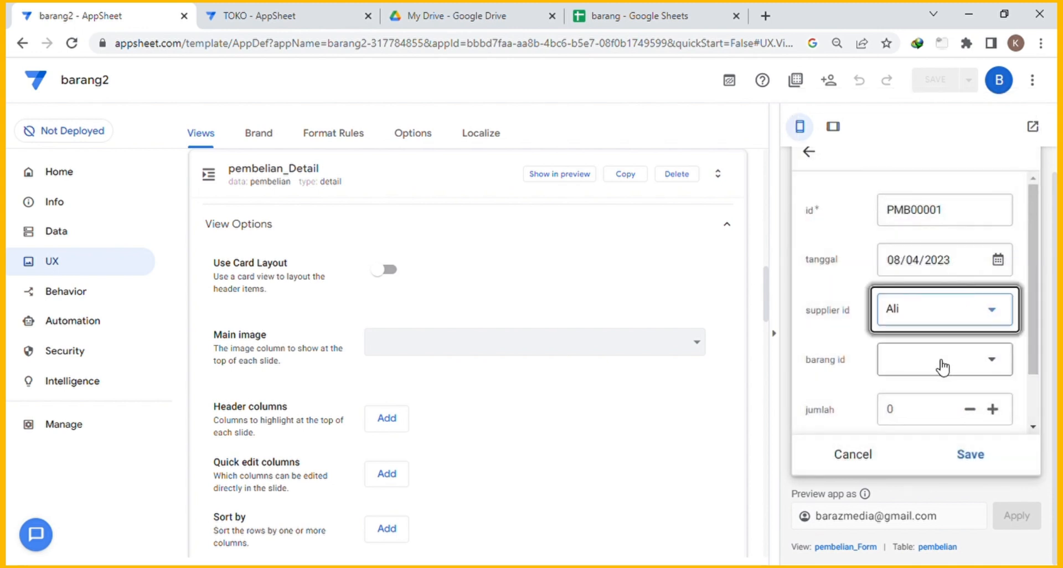
Add Indomie Goreng with jumlah 100 and save the purchase totalling 250,000.
{"action": "left_click", "coordinate": [995, 366]}
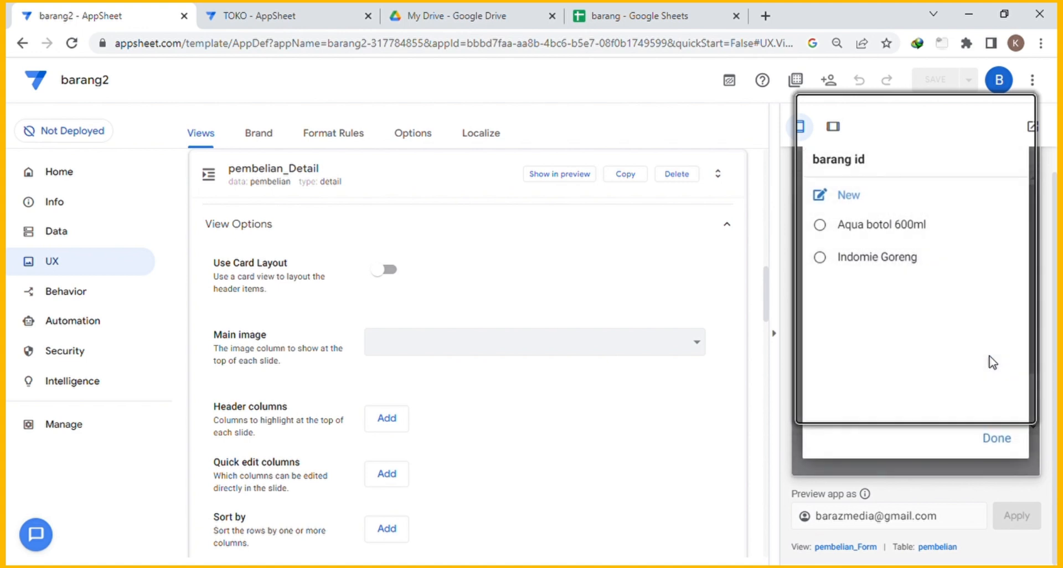
{"action": "left_click", "coordinate": [883, 263]}
{"action": "scroll", "coordinate": [943, 313], "scroll_direction": "down", "scroll_amount": 2}
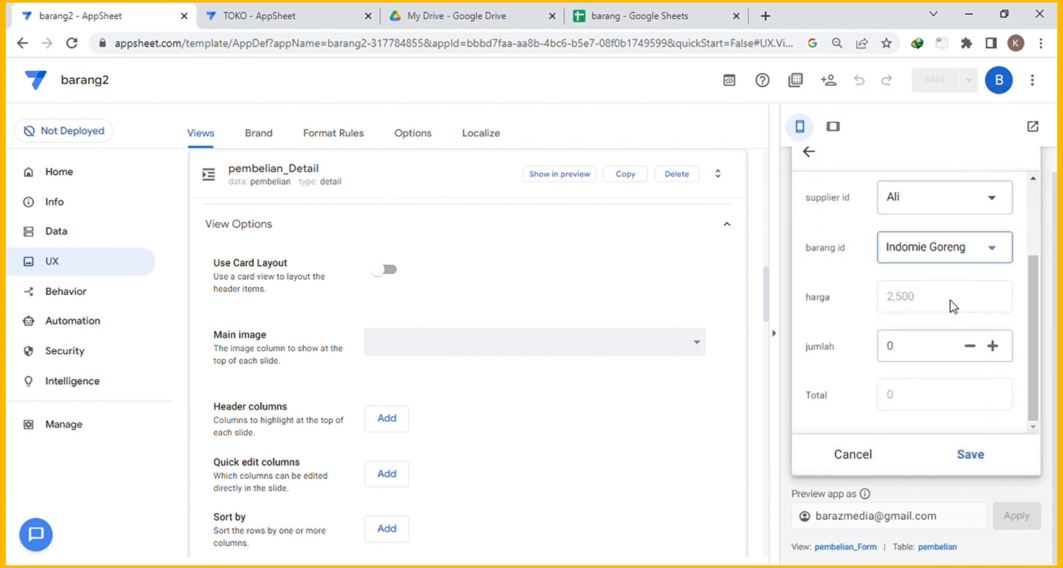
{"action": "left_click", "coordinate": [911, 357]}
{"action": "type", "text": "100"}
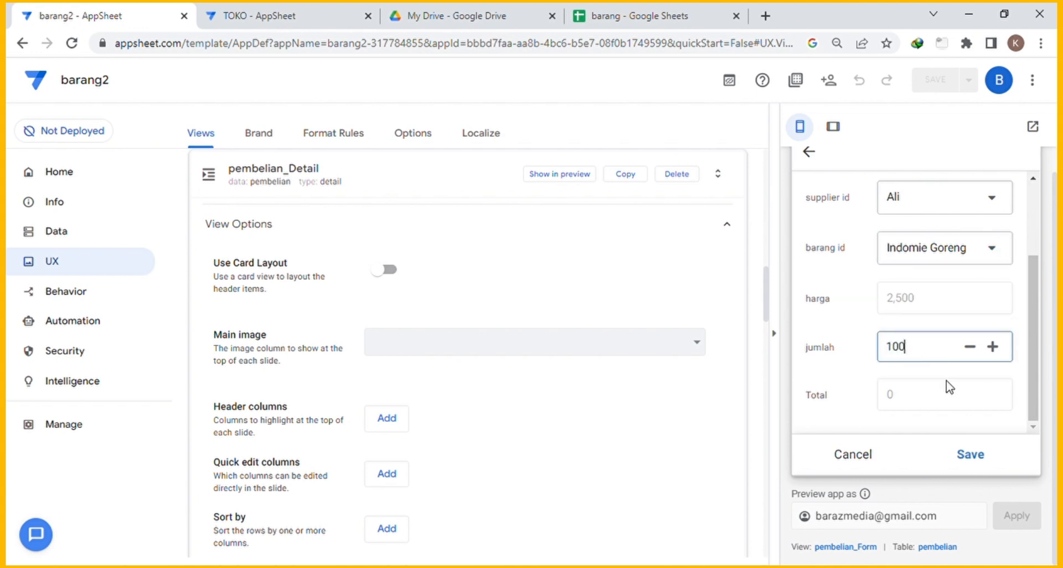
{"action": "left_click", "coordinate": [857, 386]}
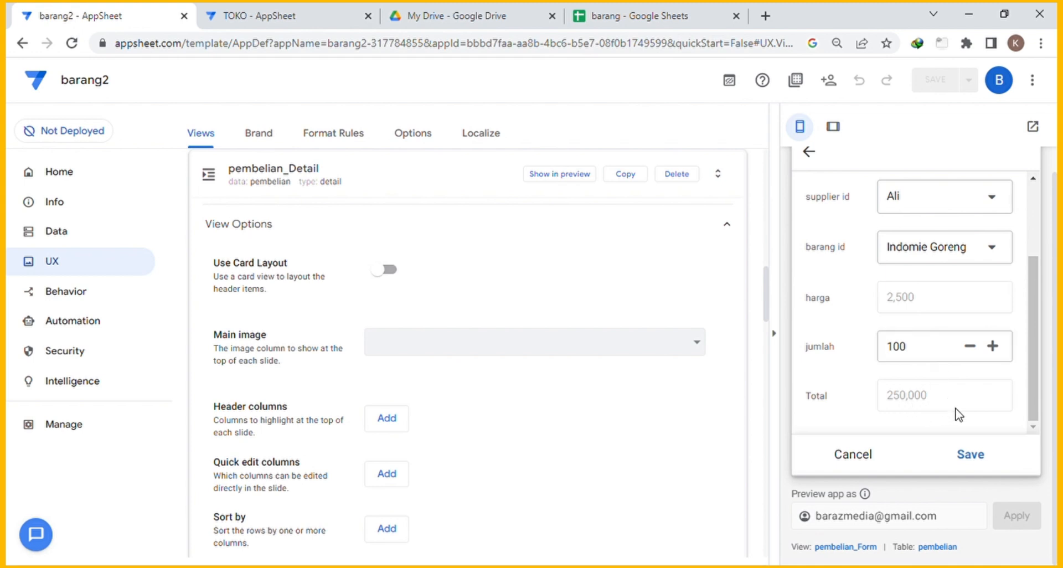
{"action": "left_click", "coordinate": [974, 457]}
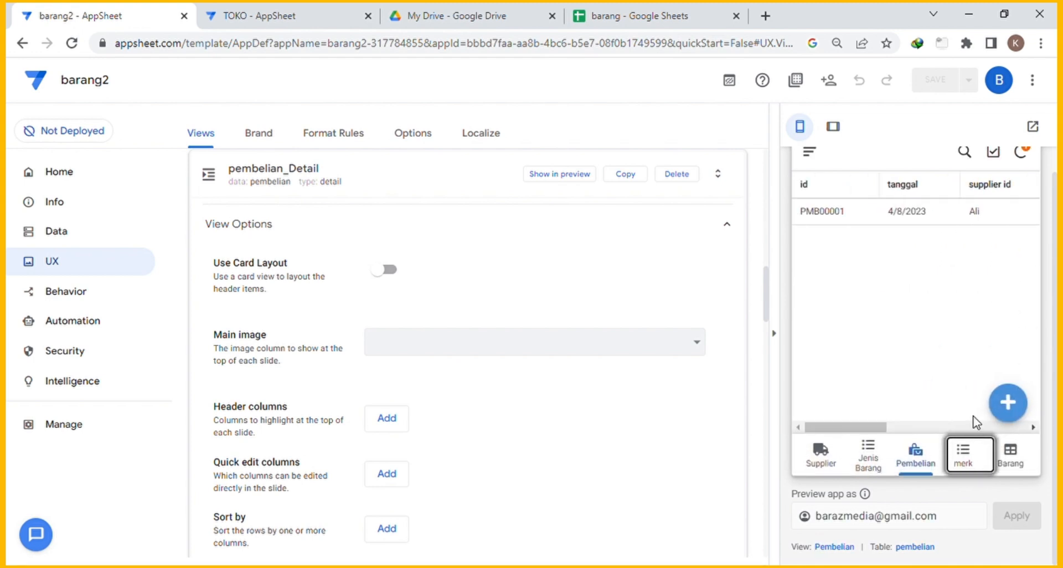
Save purchase PMB00002 from Johan: 120 Aqua botol 600ml at 4,500, totalling 540,000.
{"action": "left_click", "coordinate": [1008, 402]}
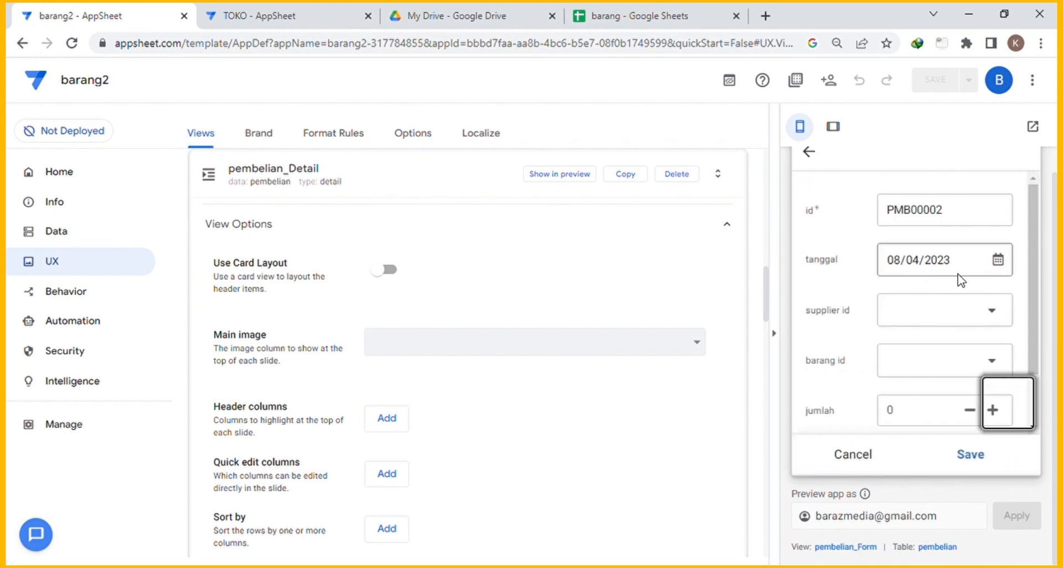
{"action": "left_click", "coordinate": [923, 311]}
{"action": "left_click", "coordinate": [885, 275]}
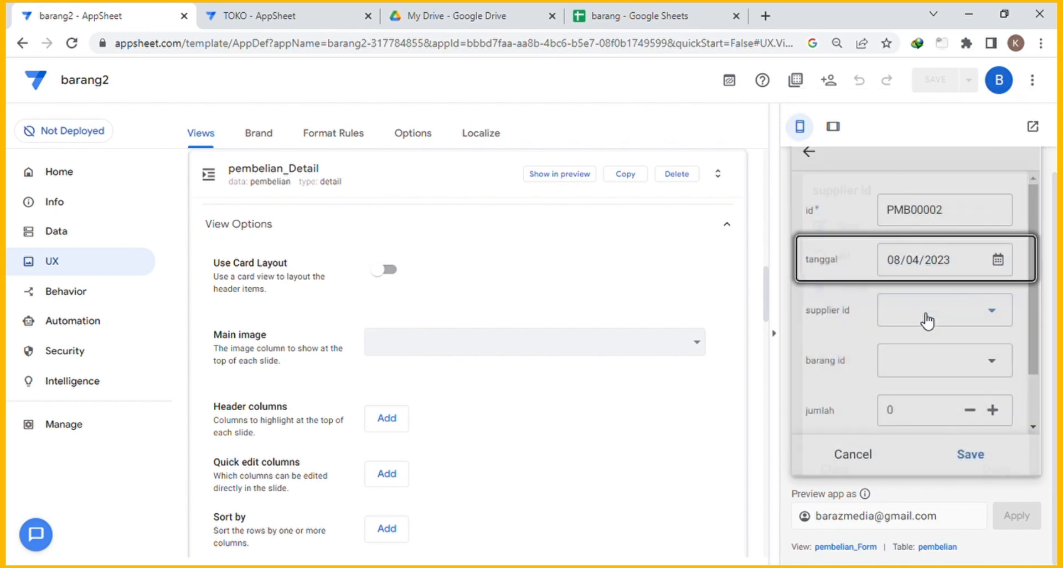
{"action": "left_click", "coordinate": [958, 367]}
{"action": "left_click", "coordinate": [880, 227]}
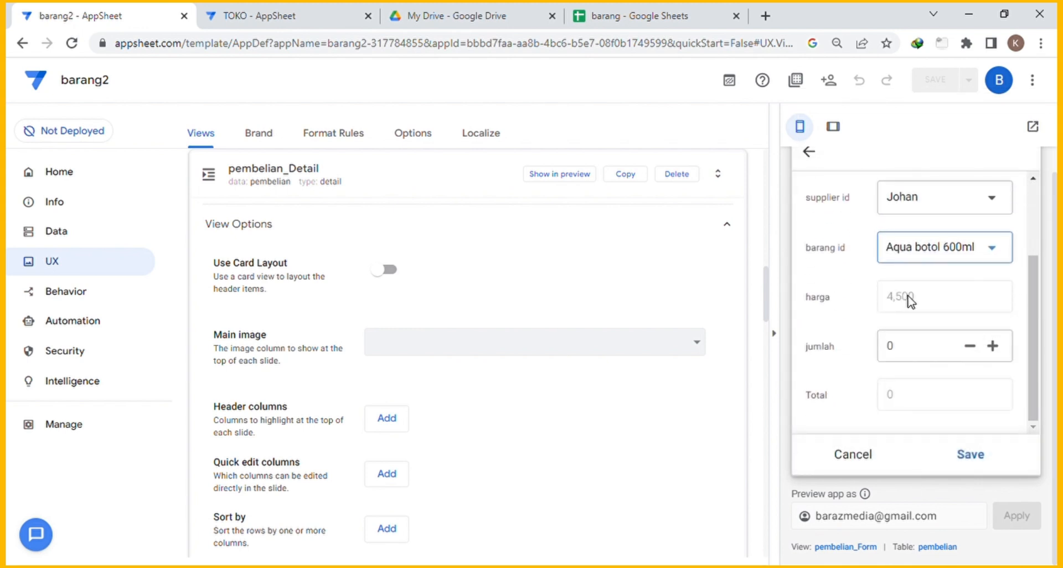
{"action": "left_click", "coordinate": [909, 347]}
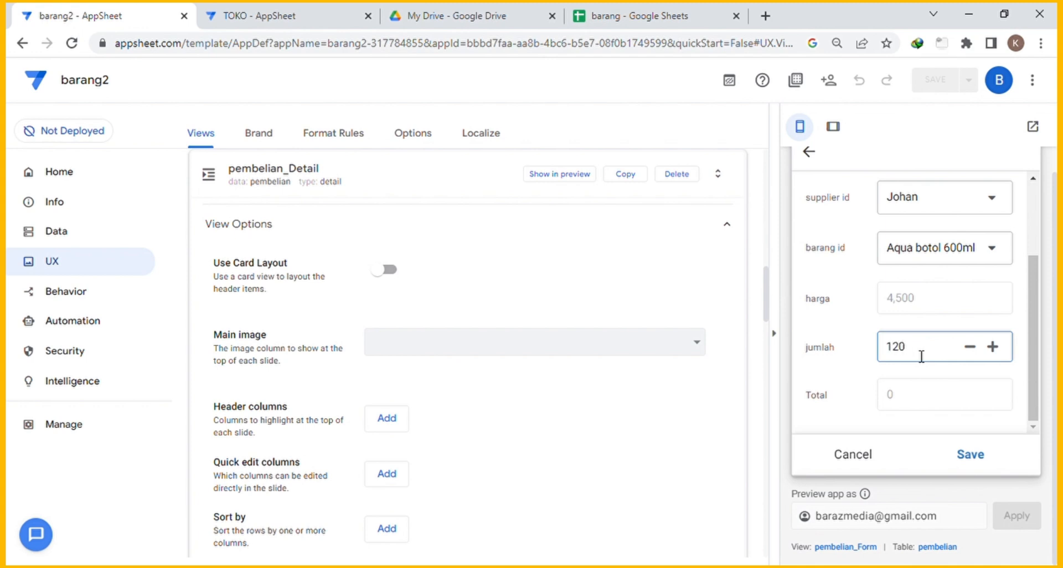
{"action": "left_click", "coordinate": [969, 454]}
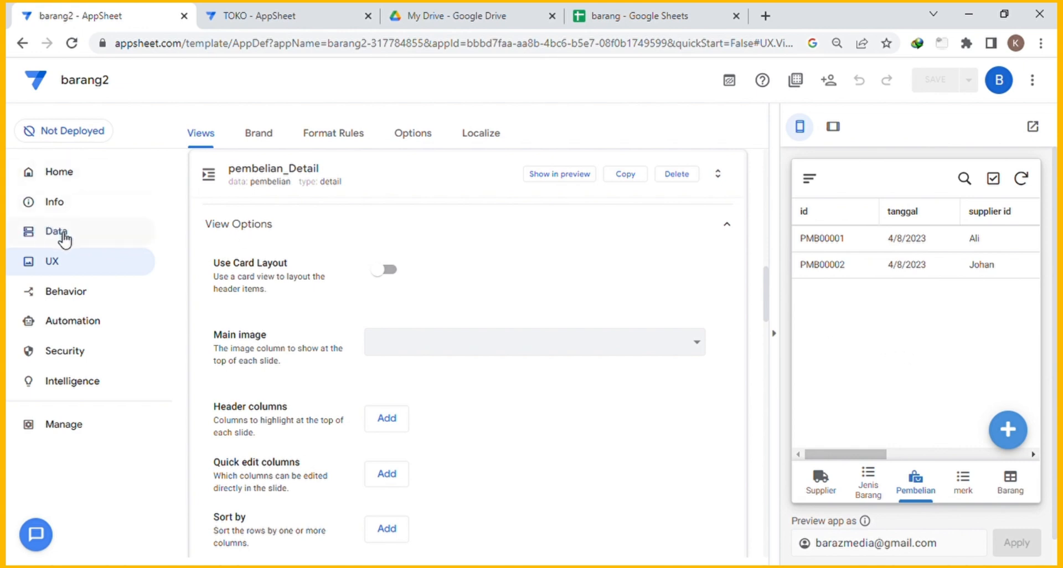
Check the Barang table in the preview and collapse the pembelian detail view settings.
{"action": "left_click", "coordinate": [1023, 486]}
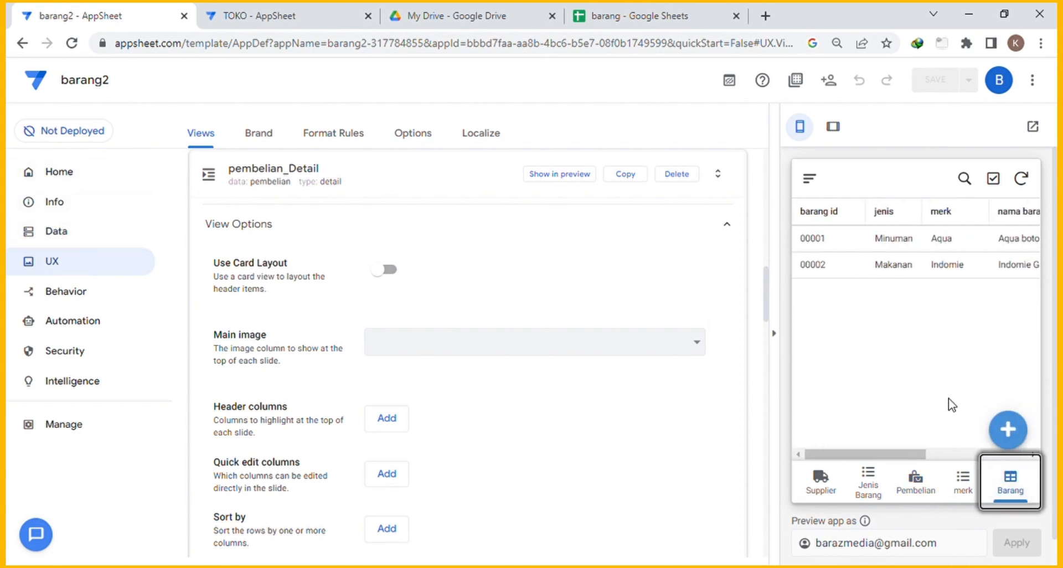
{"action": "left_click_drag", "start_coordinate": [897, 460], "coordinate": [1013, 450]}
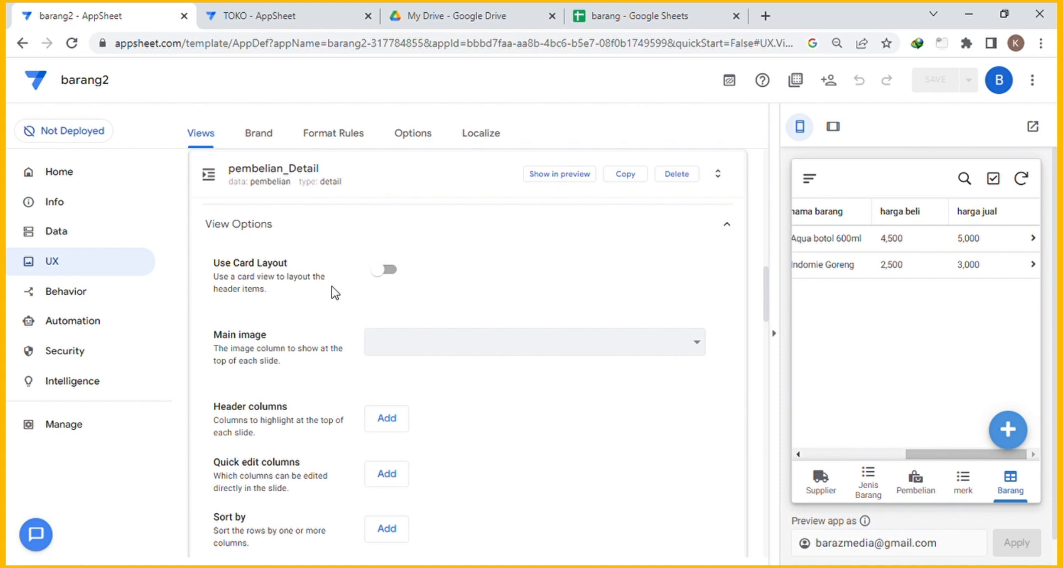
{"action": "left_click", "coordinate": [390, 185]}
{"action": "scroll", "coordinate": [424, 238], "scroll_direction": "up", "scroll_amount": 8}
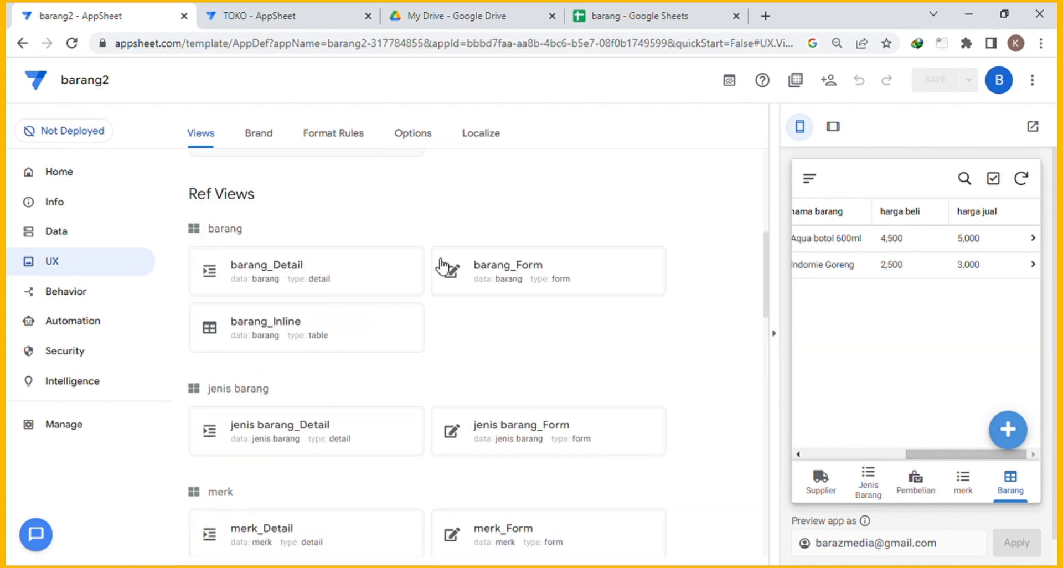
{"action": "scroll", "coordinate": [426, 288], "scroll_direction": "up", "scroll_amount": 5}
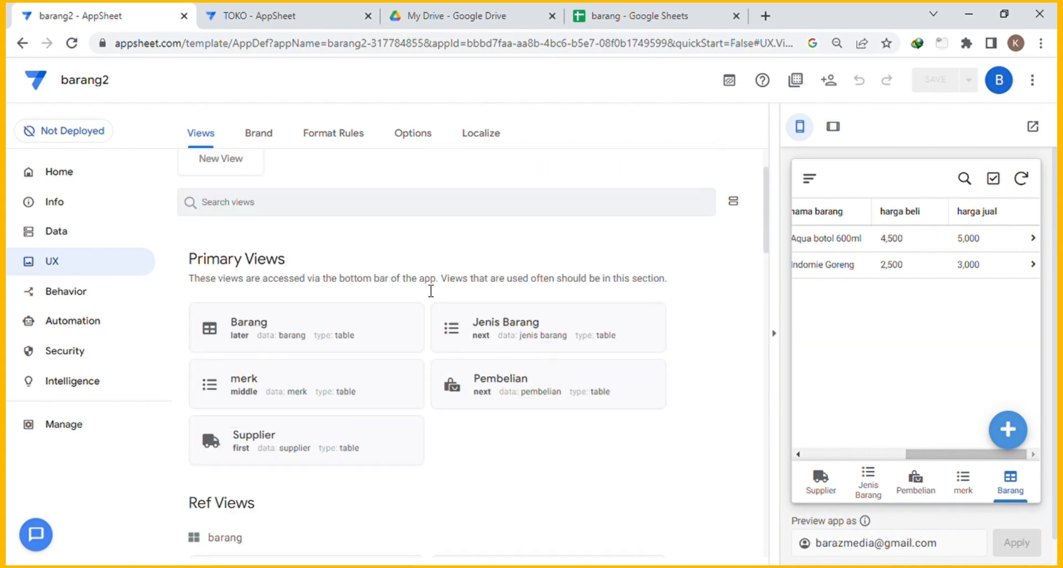
Extend the Barang view's column order with barang masuk, barang keluar and stok akhir.
{"action": "left_click", "coordinate": [409, 329]}
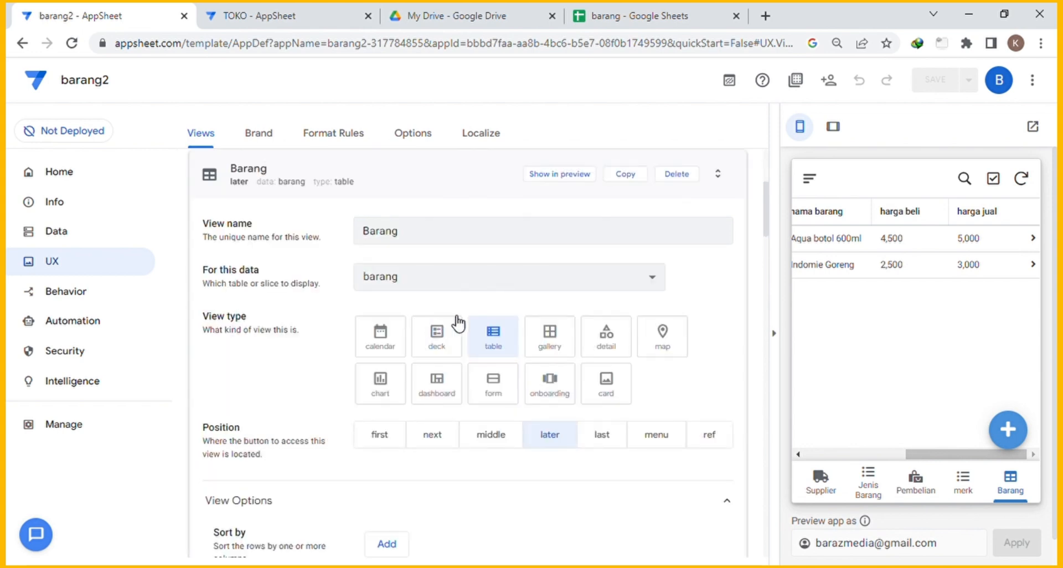
{"action": "scroll", "coordinate": [527, 269], "scroll_direction": "down", "scroll_amount": 7}
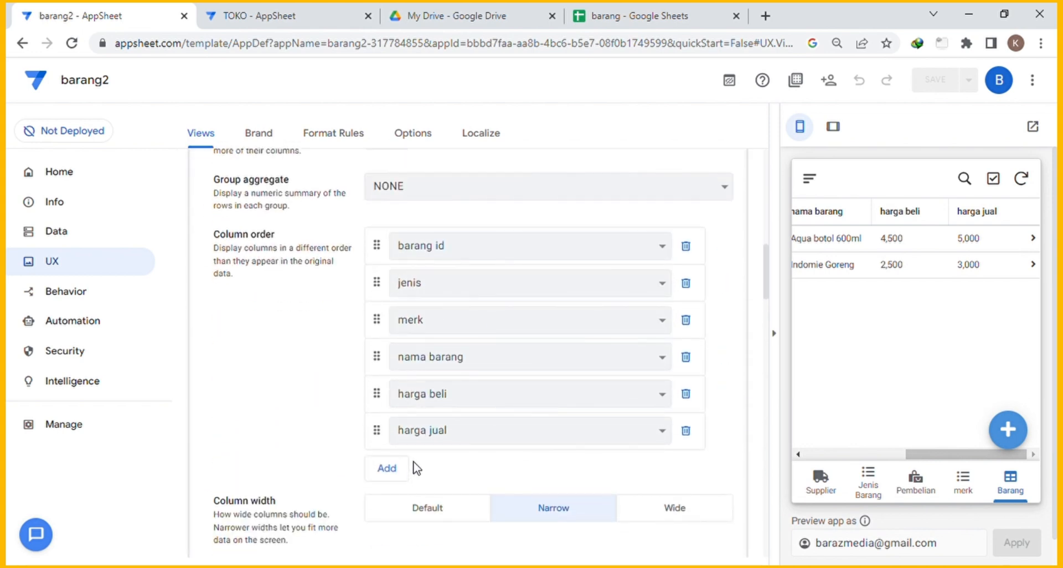
{"action": "left_click", "coordinate": [399, 469]}
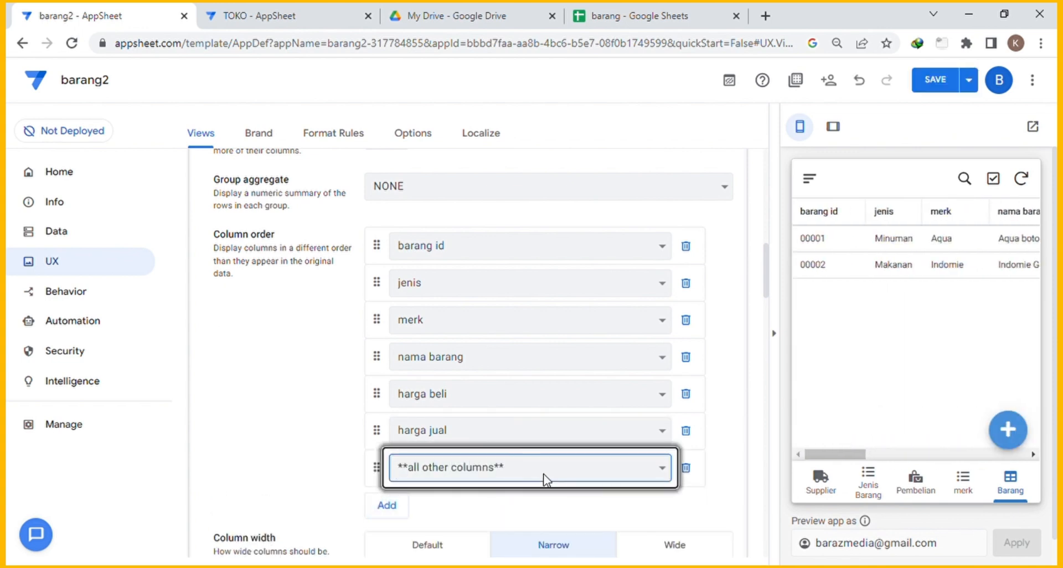
{"action": "left_click", "coordinate": [390, 505]}
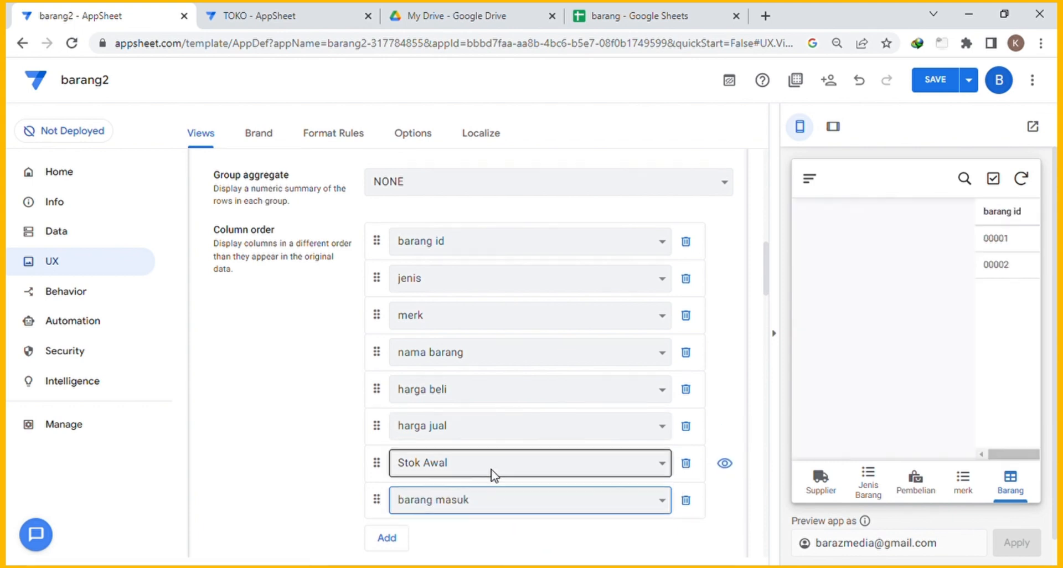
{"action": "scroll", "coordinate": [494, 474], "scroll_direction": "down", "scroll_amount": 1}
{"action": "left_click", "coordinate": [401, 468]}
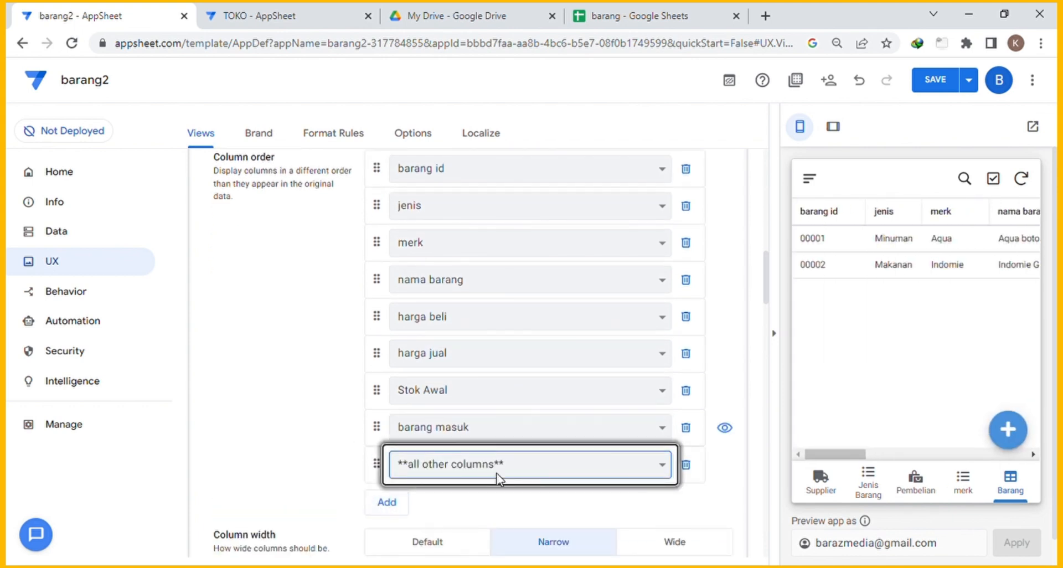
{"action": "left_click", "coordinate": [396, 508]}
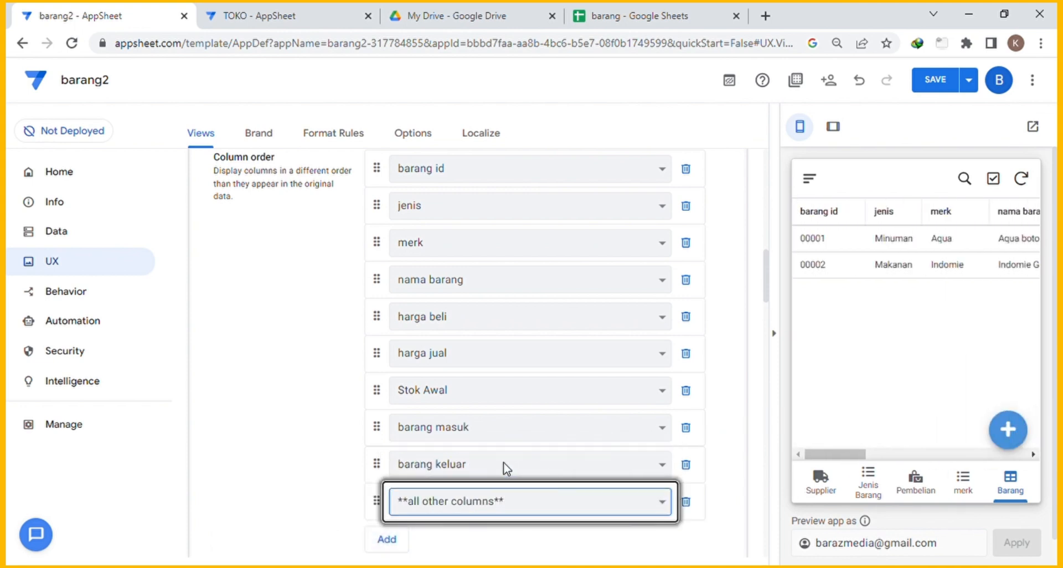
{"action": "left_click", "coordinate": [775, 335]}
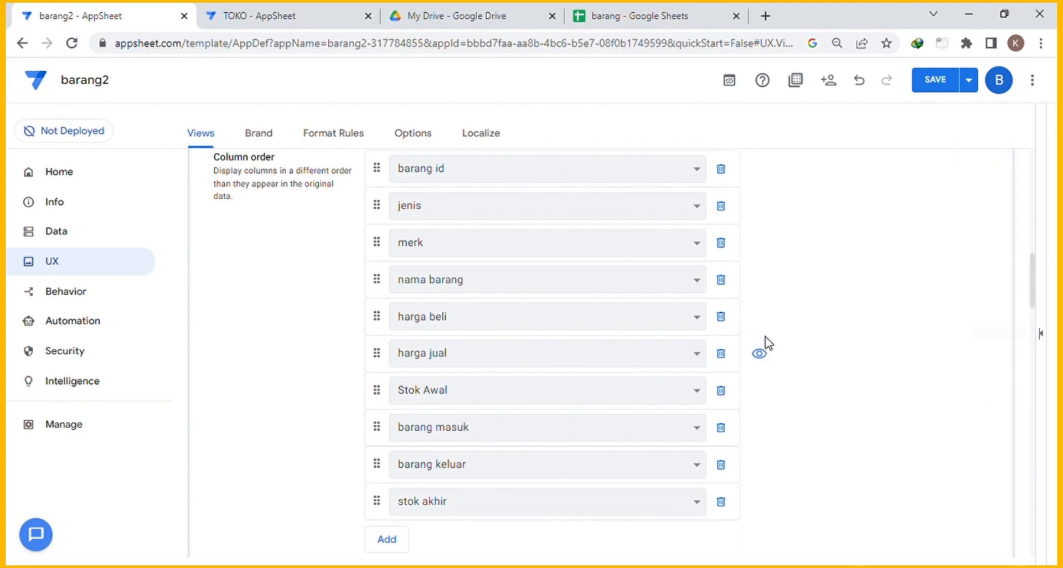
Check barang masuk, barang keluar and stok akhir in a refreshed tablet preview, then return to phone size.
{"action": "left_click", "coordinate": [1040, 334]}
{"action": "left_click", "coordinate": [833, 127]}
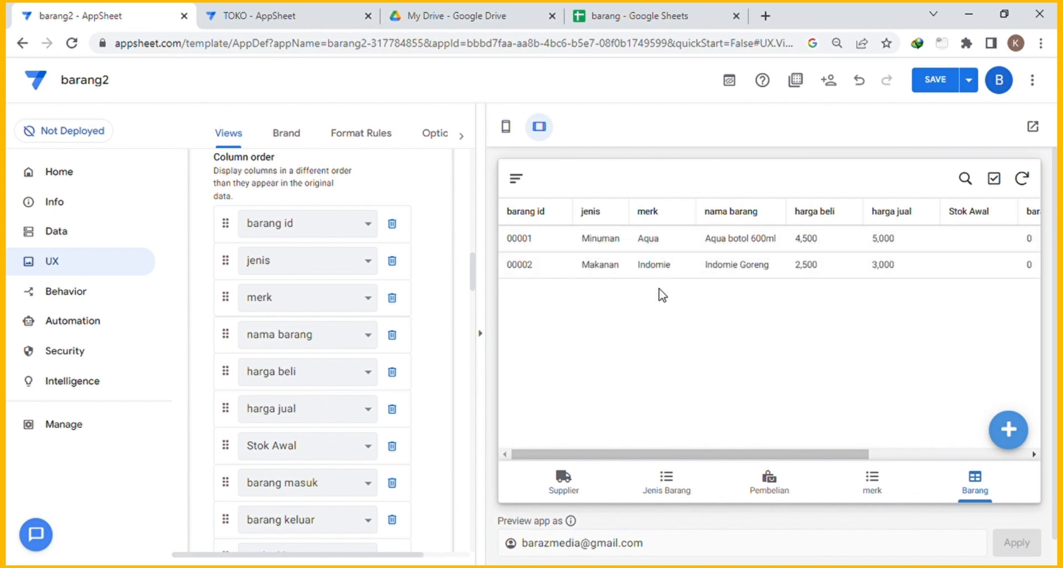
{"action": "left_click_drag", "start_coordinate": [664, 458], "coordinate": [897, 459]}
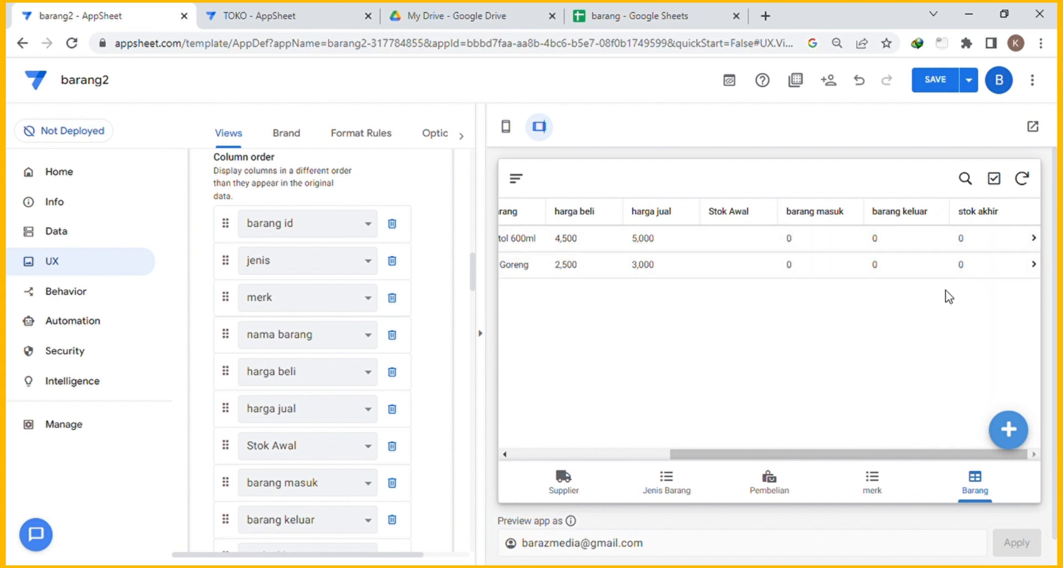
{"action": "left_click_drag", "start_coordinate": [859, 458], "coordinate": [932, 437]}
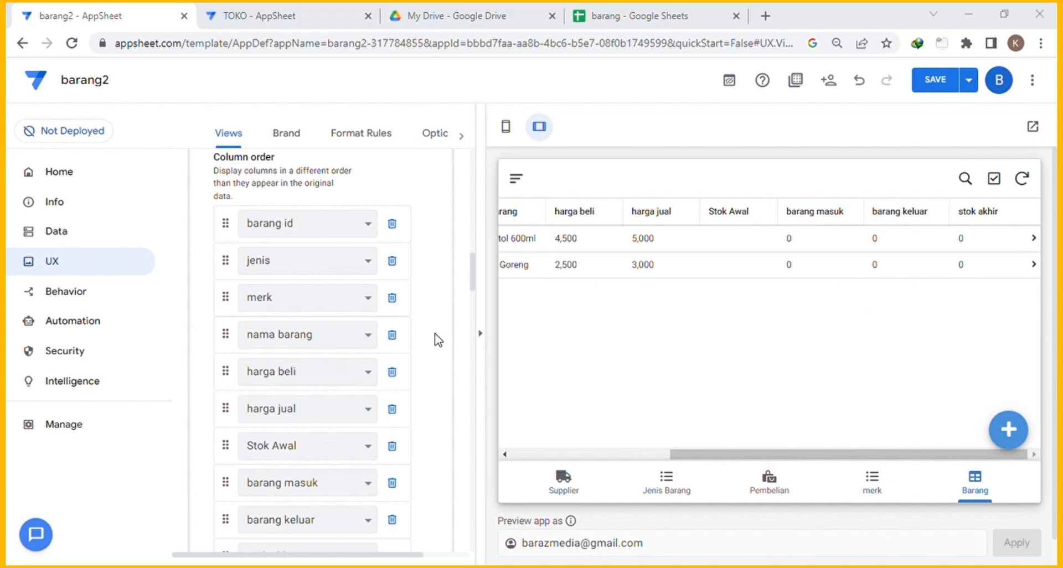
{"action": "left_click", "coordinate": [469, 375]}
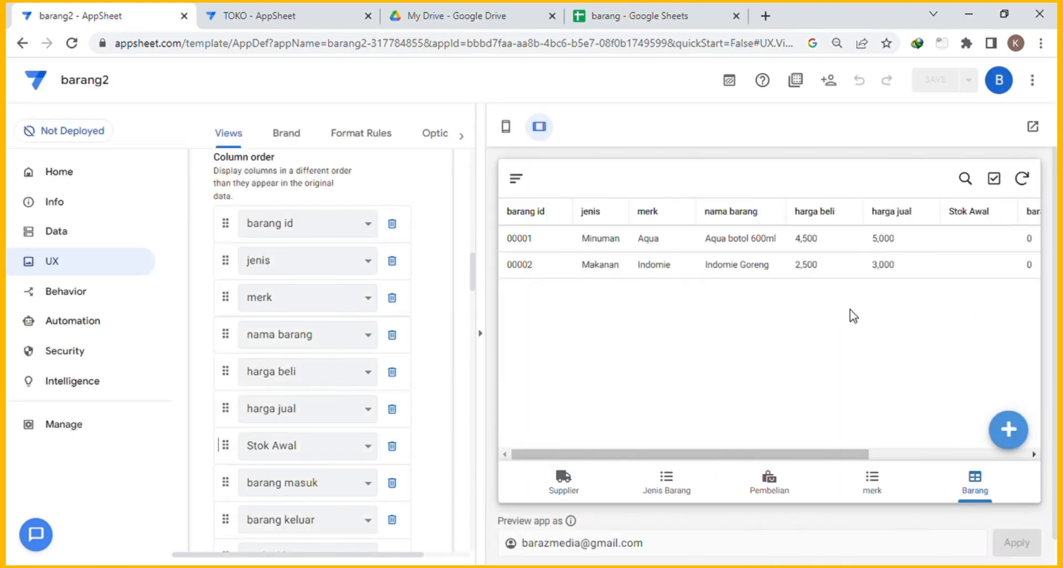
{"action": "left_click_drag", "start_coordinate": [790, 455], "coordinate": [988, 438]}
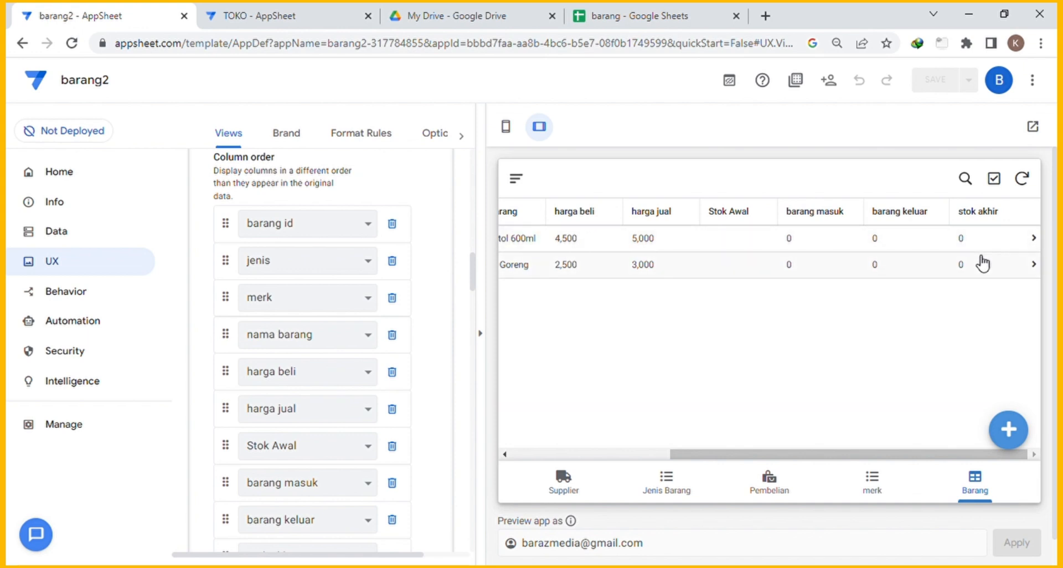
{"action": "left_click", "coordinate": [1021, 178]}
{"action": "left_click", "coordinate": [505, 127]}
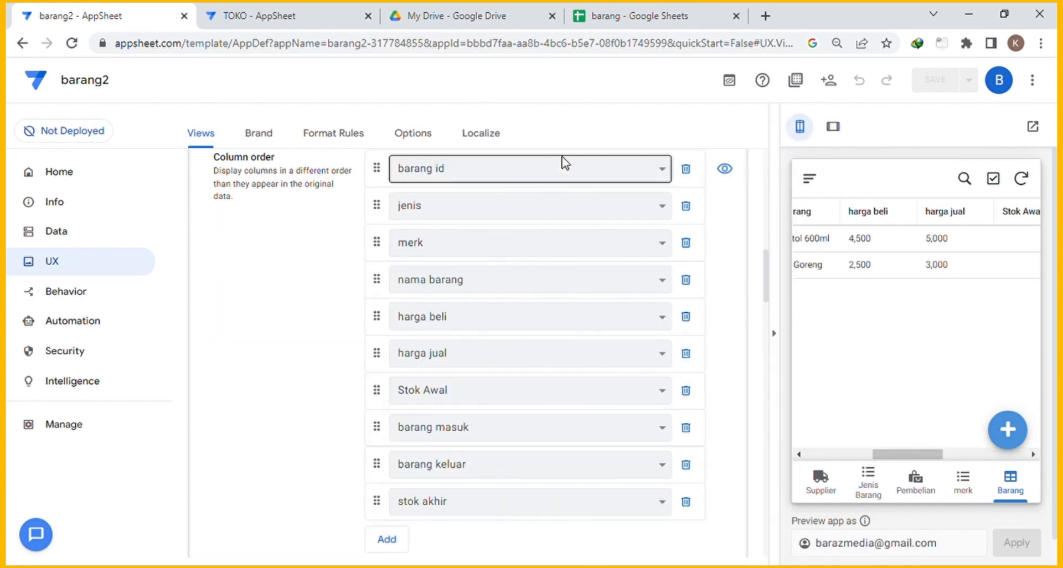
{"action": "scroll", "coordinate": [555, 372], "scroll_direction": "down", "scroll_amount": 5}
{"action": "scroll", "coordinate": [556, 367], "scroll_direction": "up", "scroll_amount": 4}
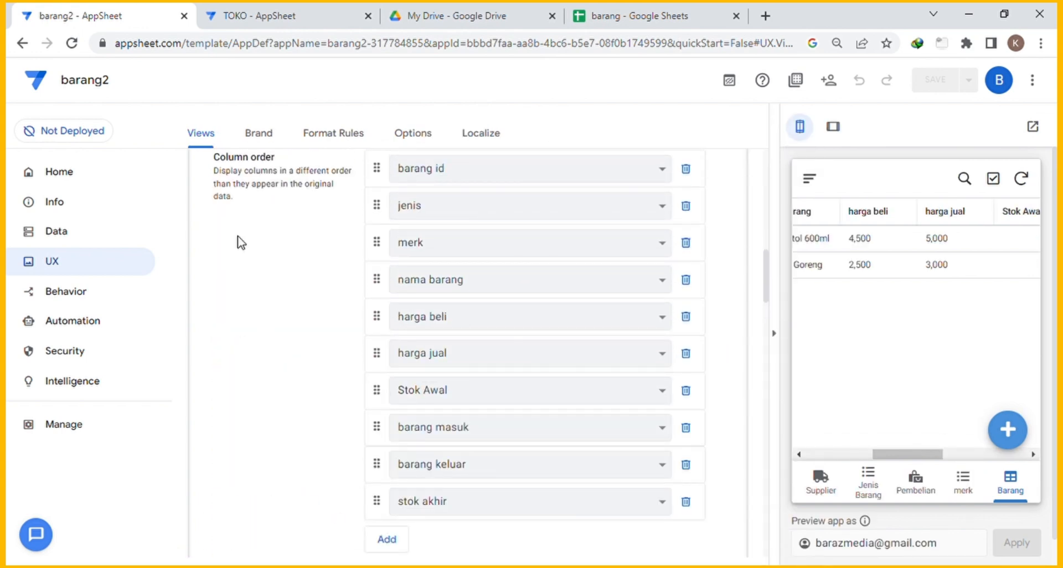
Under Data, expand the barang table's columns and edit the barang masuk column.
{"action": "left_click", "coordinate": [64, 238]}
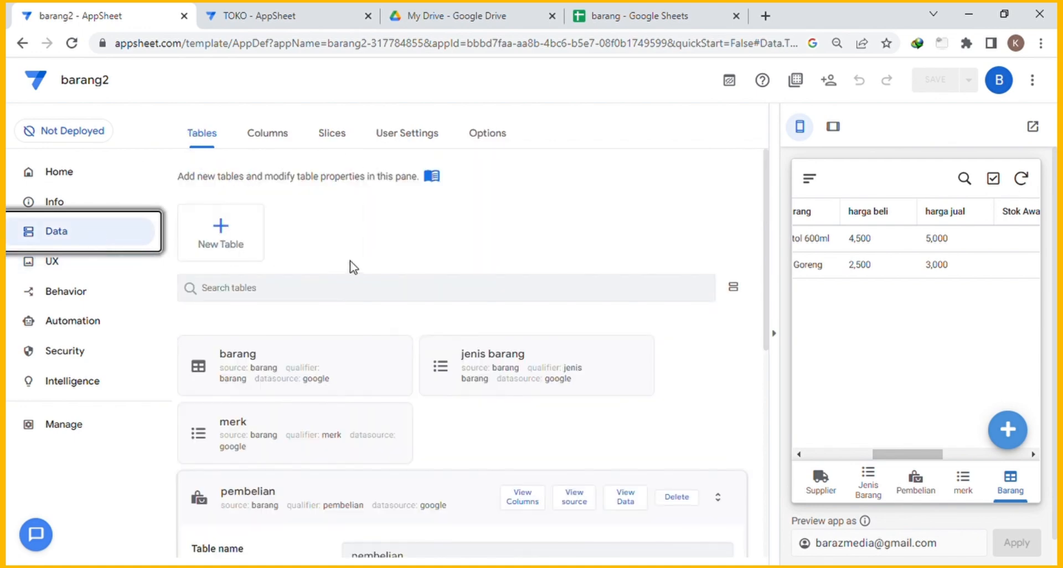
{"action": "scroll", "coordinate": [397, 277], "scroll_direction": "down", "scroll_amount": 2}
{"action": "left_click", "coordinate": [380, 283]}
{"action": "scroll", "coordinate": [527, 277], "scroll_direction": "down", "scroll_amount": 12}
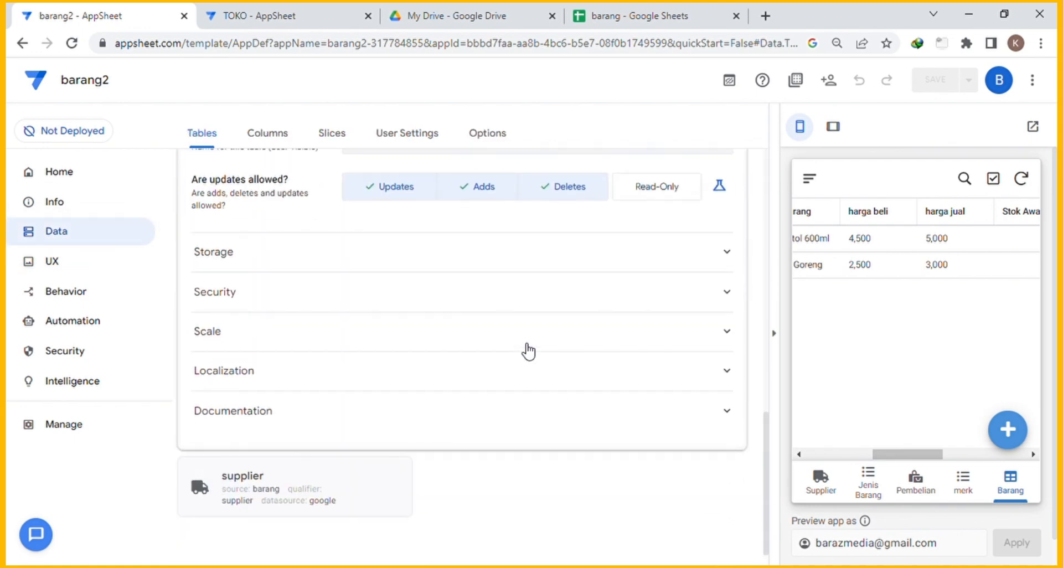
{"action": "scroll", "coordinate": [527, 350], "scroll_direction": "up", "scroll_amount": 5}
{"action": "left_click", "coordinate": [268, 139]}
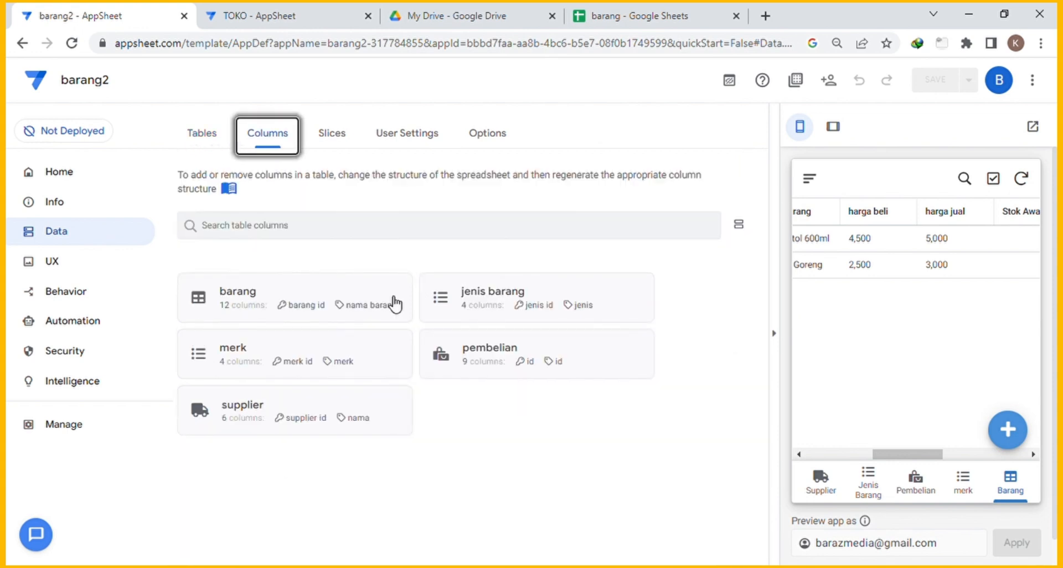
{"action": "left_click", "coordinate": [367, 289]}
{"action": "scroll", "coordinate": [541, 338], "scroll_direction": "down", "scroll_amount": 5}
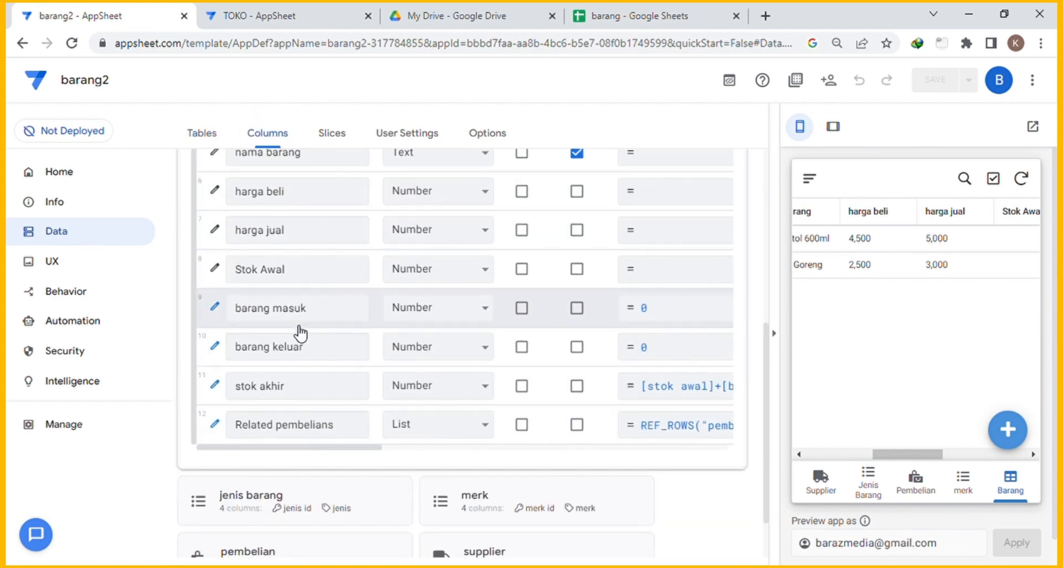
{"action": "left_click", "coordinate": [215, 308]}
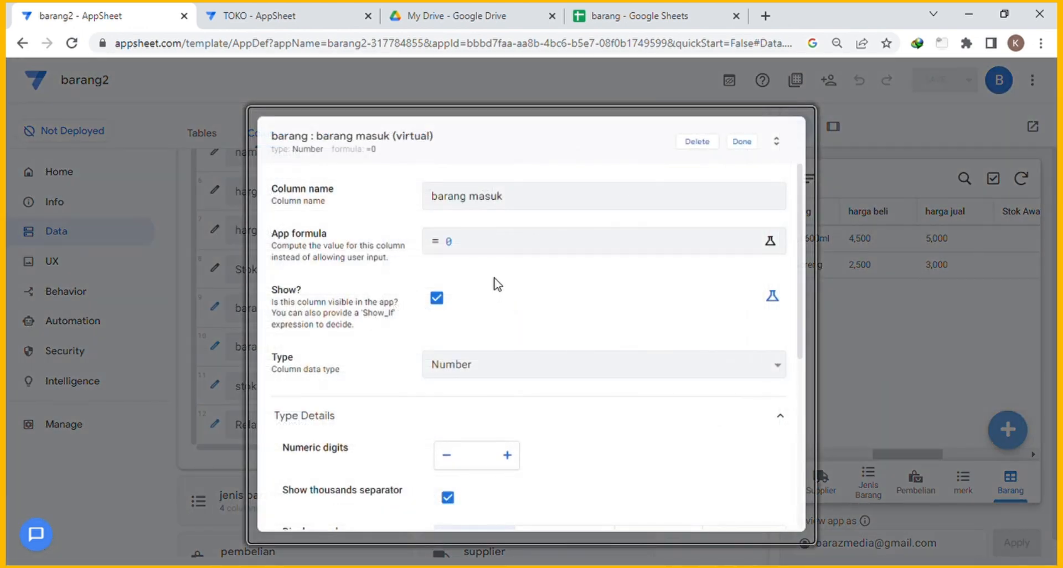
Replace the barang masuk formula's 0 with SELECT(PEMBELIAN[JUMLAH], in the Expression Assistant.
{"action": "left_click", "coordinate": [443, 248]}
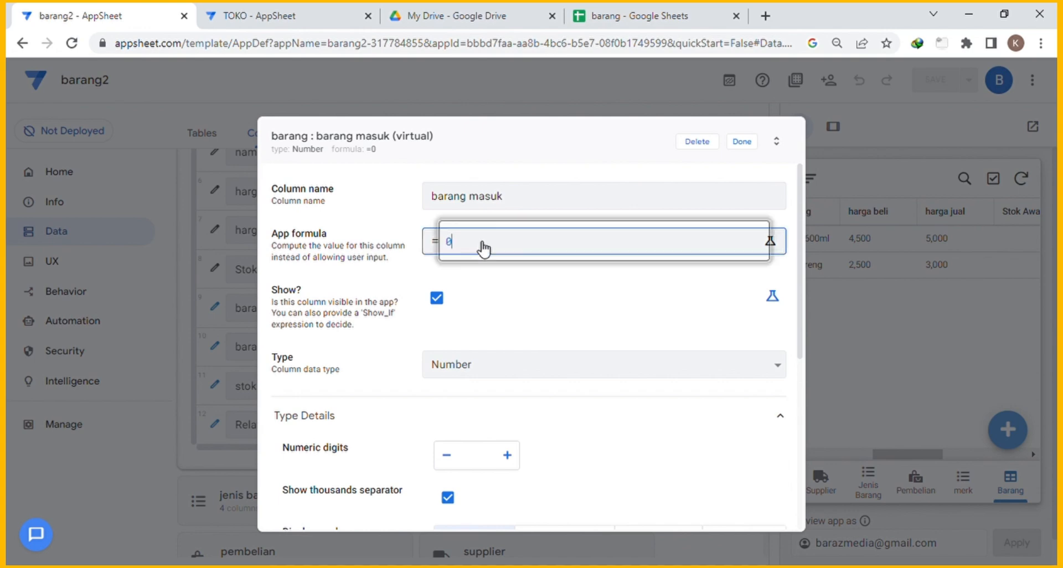
{"action": "left_click_drag", "start_coordinate": [275, 195], "coordinate": [207, 181]}
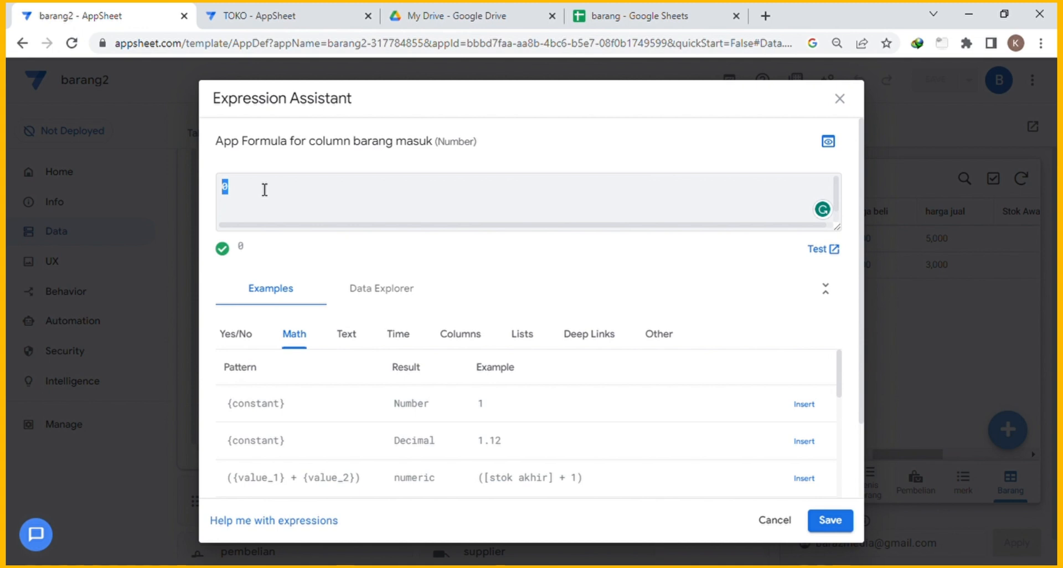
{"action": "type", "text": "SELECT("}
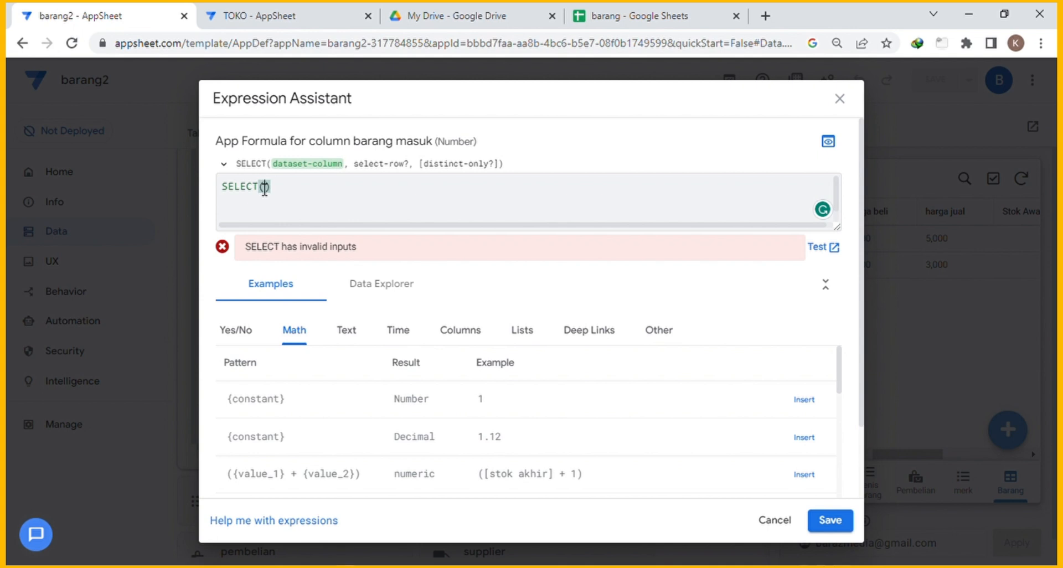
{"action": "type", "text": "BARANG["}
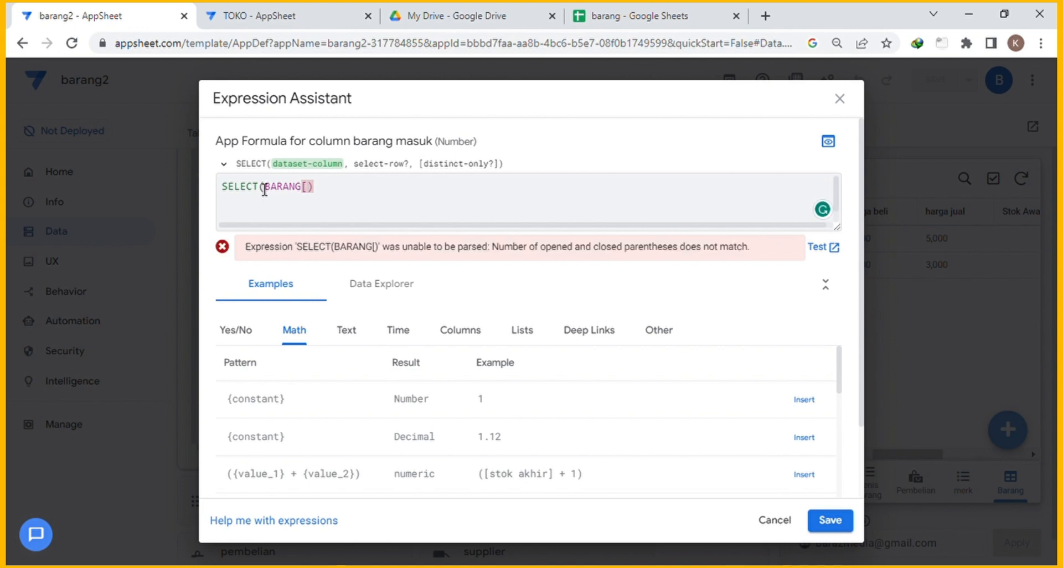
{"action": "key", "text": "BackSpace"}
{"action": "key", "text": "BackSpace"}
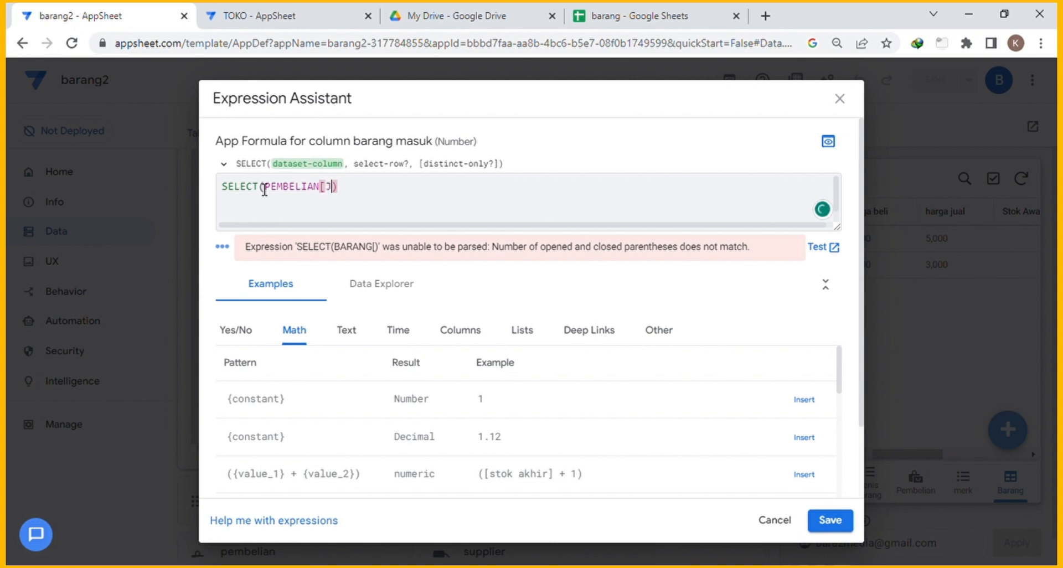
{"action": "type", "text": "UMLAH],"}
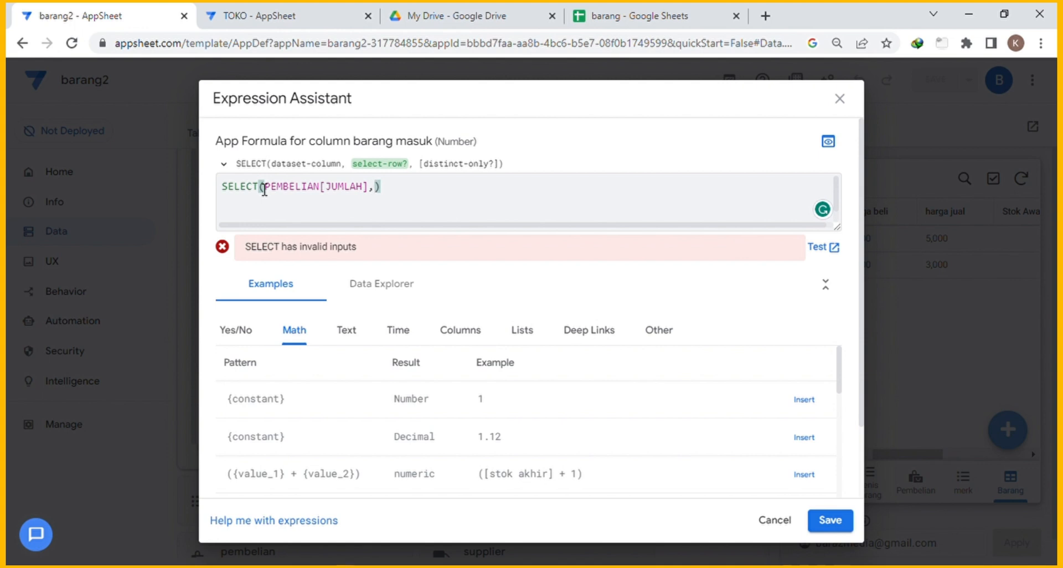
Type the SELECT condition [BARANG ID]=[_THISROW].[BARANG ID] after PEMBELIAN[JUMLAH].
{"action": "type", "text": "["}
{"action": "key", "text": "BackSpace"}
{"action": "type", "text": "[BARANG ID"}
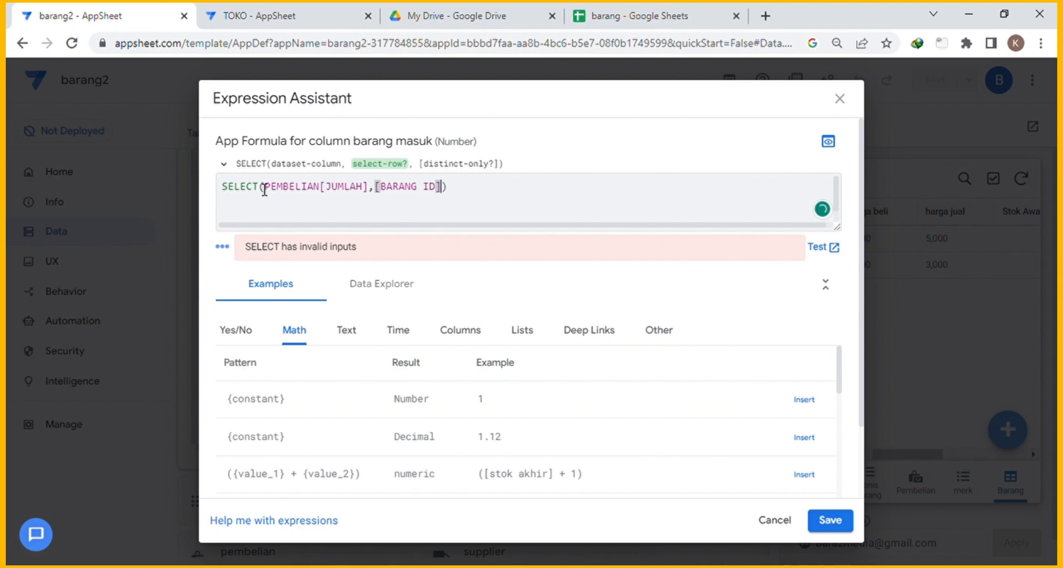
{"action": "type", "text": "]=[_"}
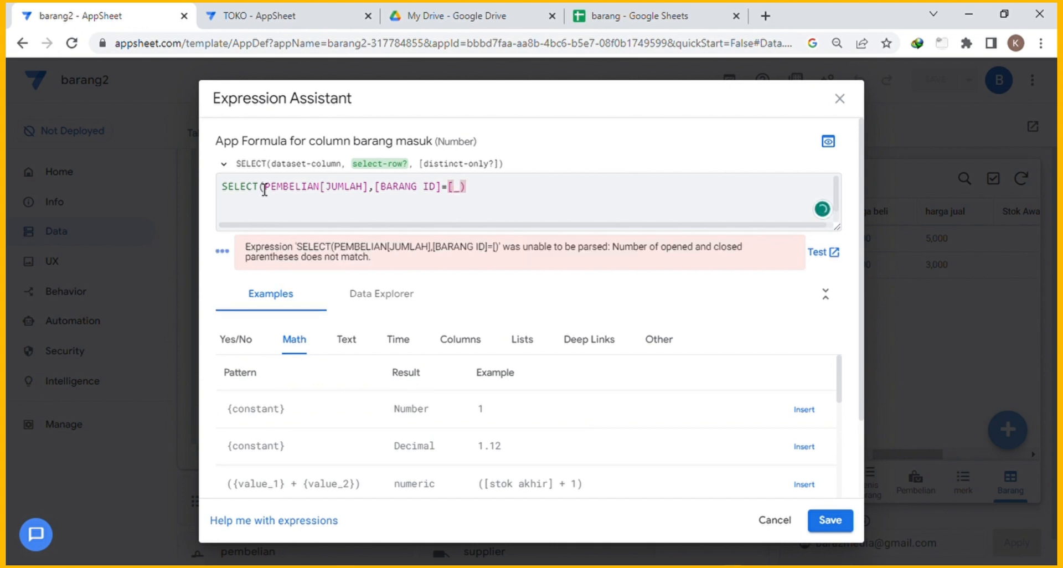
{"action": "type", "text": "THIS"}
{"action": "type", "text": "ROW"}
{"action": "type", "text": "]."}
{"action": "type", "text": "BARANG"}
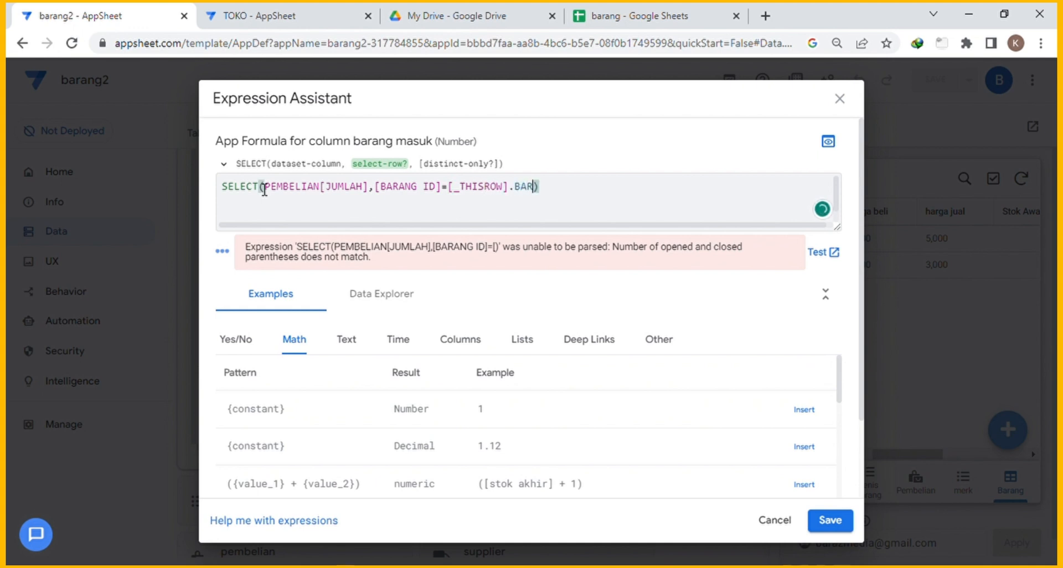
{"action": "key", "text": "BackSpace"}
{"action": "key", "text": "BackSpace"}
{"action": "key", "text": "BackSpace"}
{"action": "key", "text": "BackSpace"}
{"action": "key", "text": "BackSpace"}
{"action": "key", "text": "BackSpace"}
{"action": "type", "text": "[BARANG ID"}
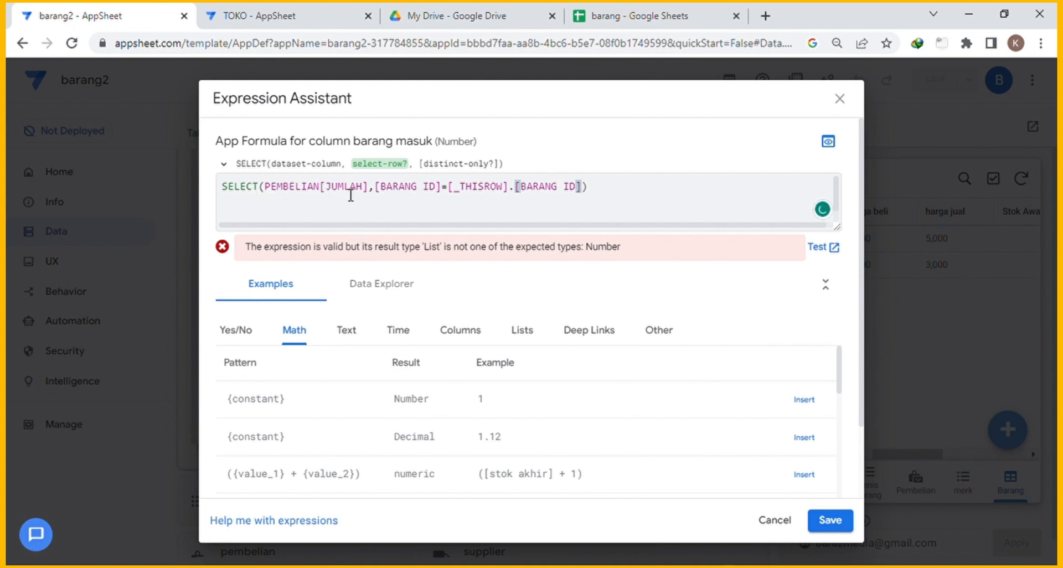
Check PEMBELIAN, BARANG ID and _THISROW in the formula, then put the caret at its start.
{"action": "double_click", "coordinate": [288, 188]}
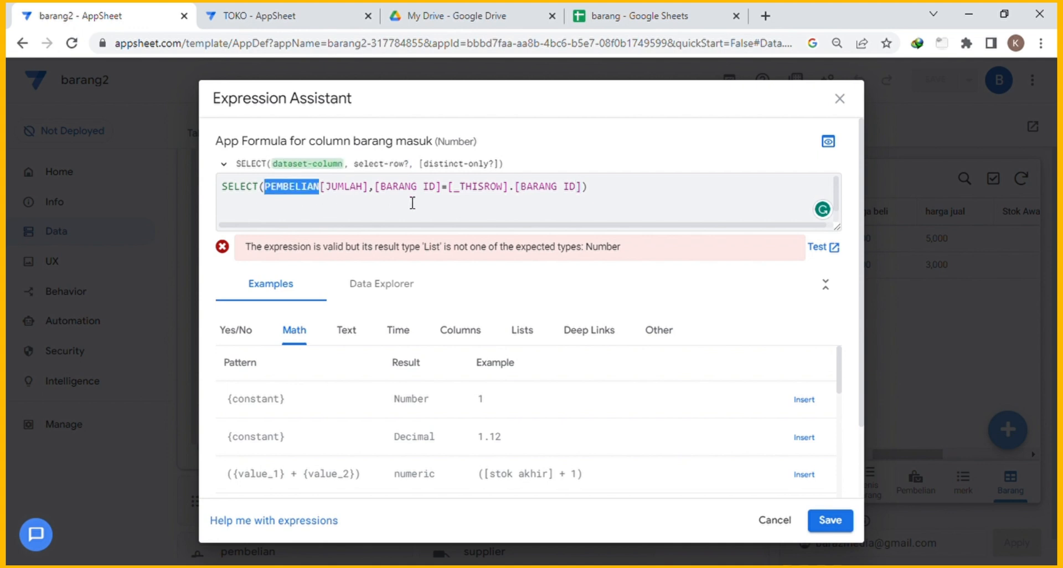
{"action": "double_click", "coordinate": [399, 191]}
{"action": "double_click", "coordinate": [501, 194]}
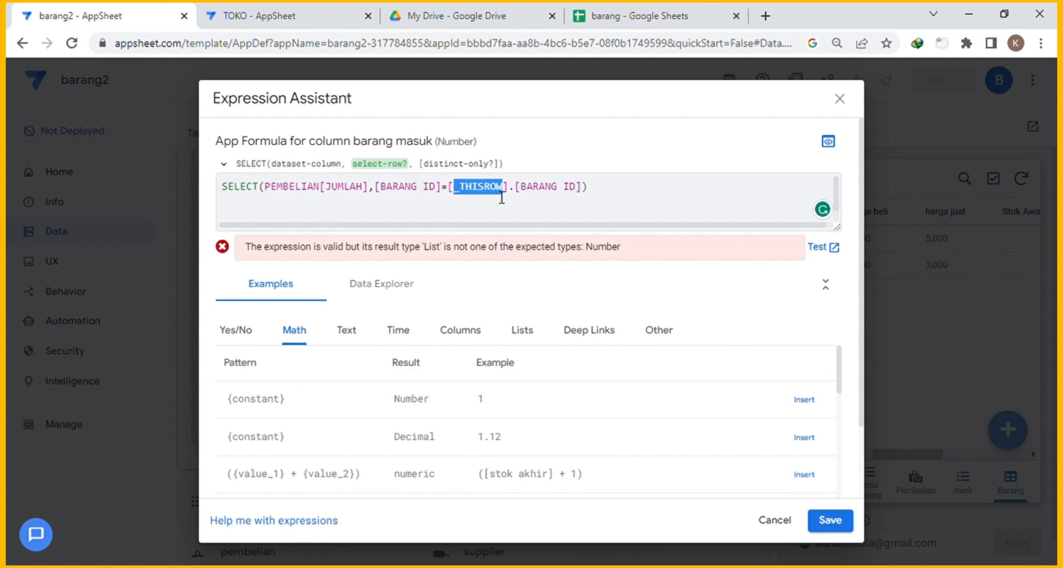
{"action": "double_click", "coordinate": [548, 191]}
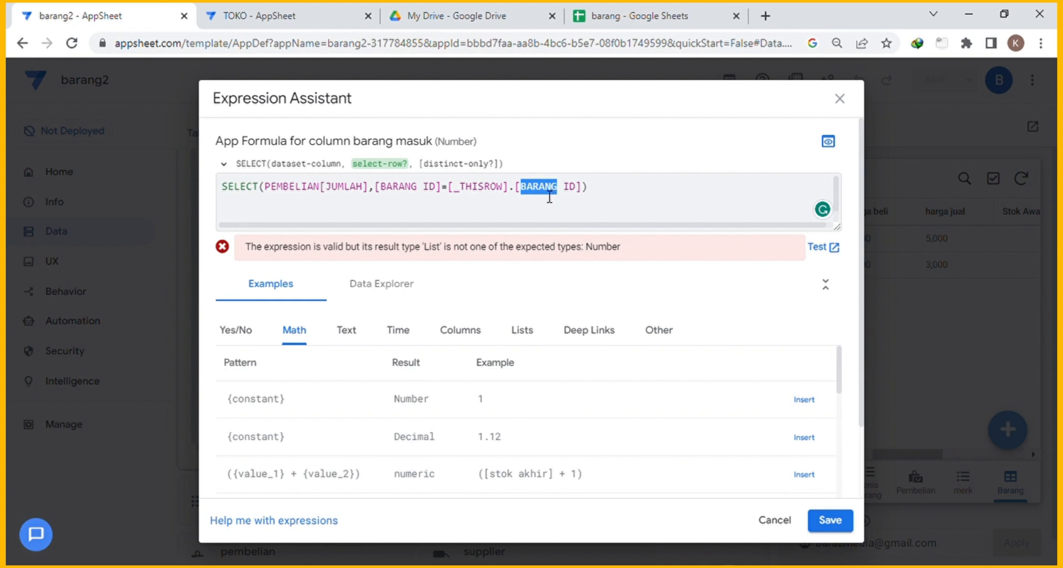
{"action": "left_click", "coordinate": [625, 196]}
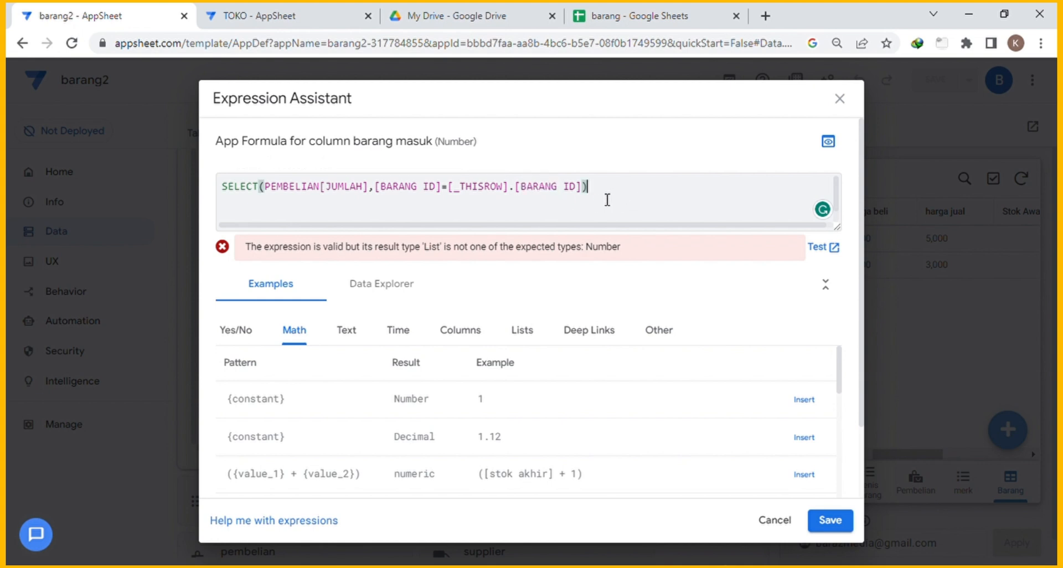
{"action": "left_click", "coordinate": [229, 196]}
Wrap the SELECT in SUM( ) and save the barang masuk formula.
{"action": "type", "text": "SUM("}
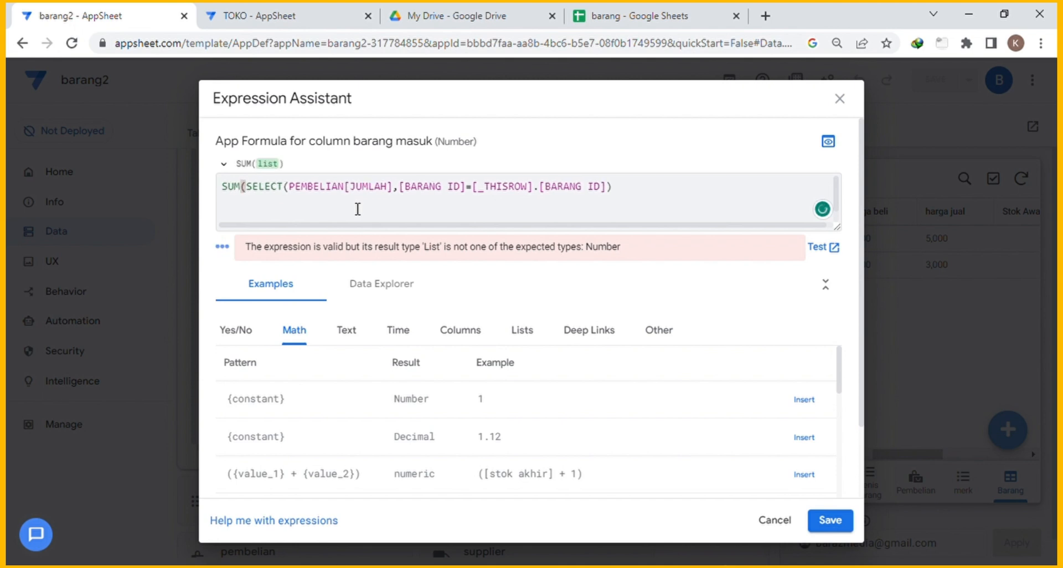
{"action": "left_click", "coordinate": [630, 195]}
{"action": "type", "text": ")"}
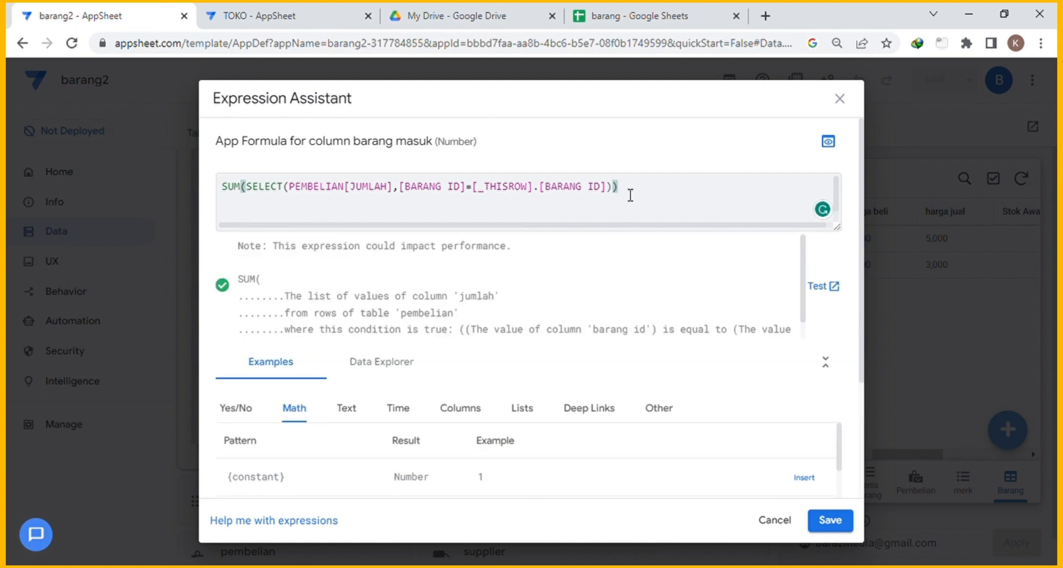
{"action": "left_click", "coordinate": [827, 524]}
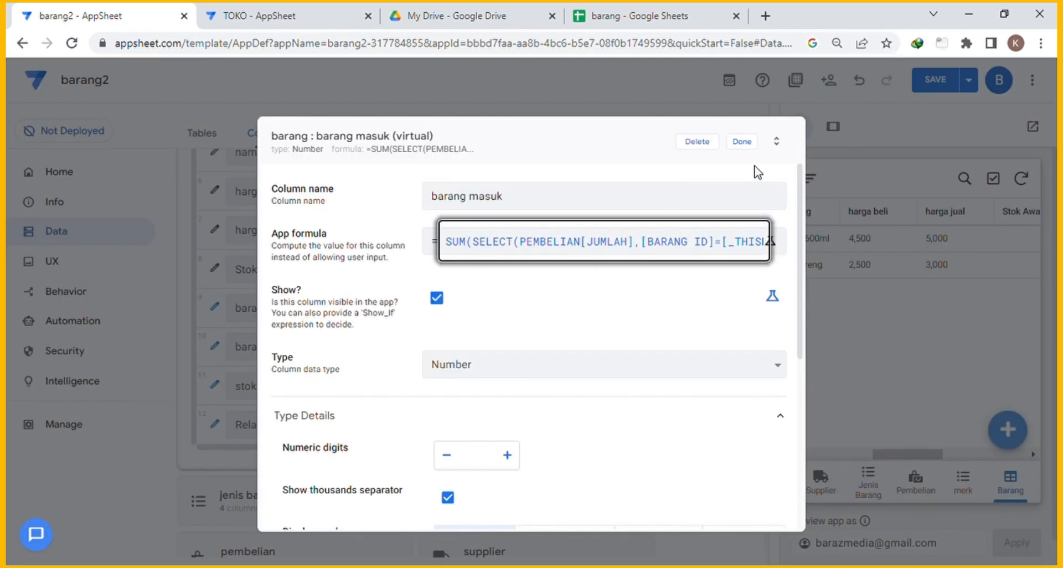
{"action": "left_click", "coordinate": [744, 143]}
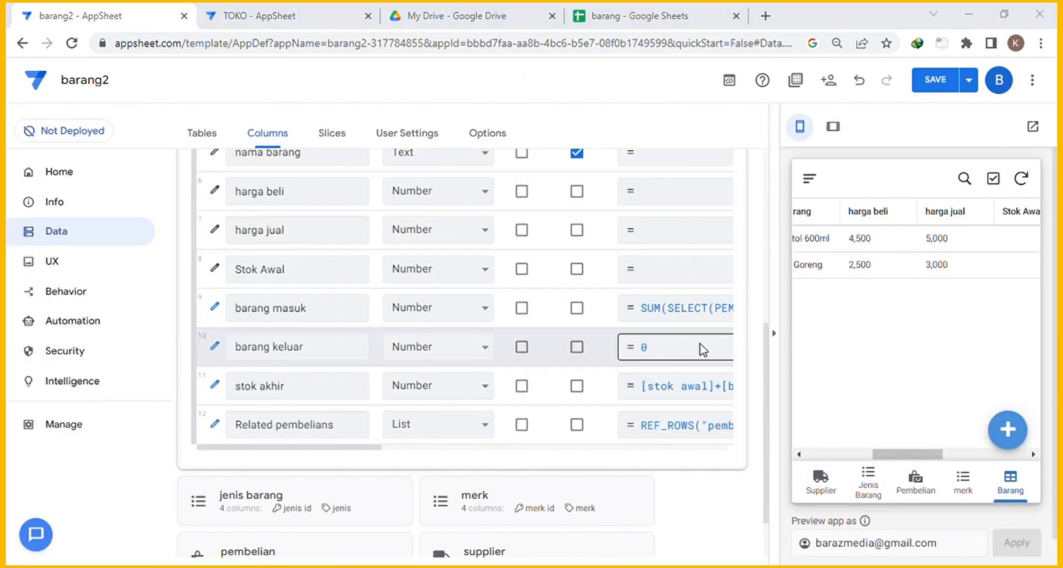
Check barang masuk values 120 and 100 in the Barang preview, then show the Pembelian list.
{"action": "scroll", "coordinate": [702, 349], "scroll_direction": "down", "scroll_amount": 1}
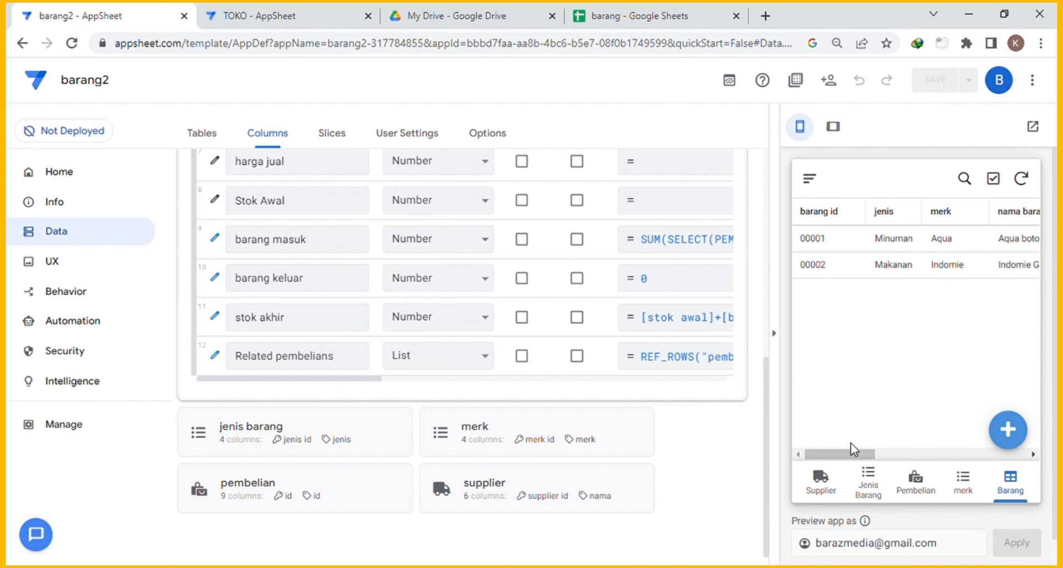
{"action": "left_click_drag", "start_coordinate": [852, 458], "coordinate": [990, 460]}
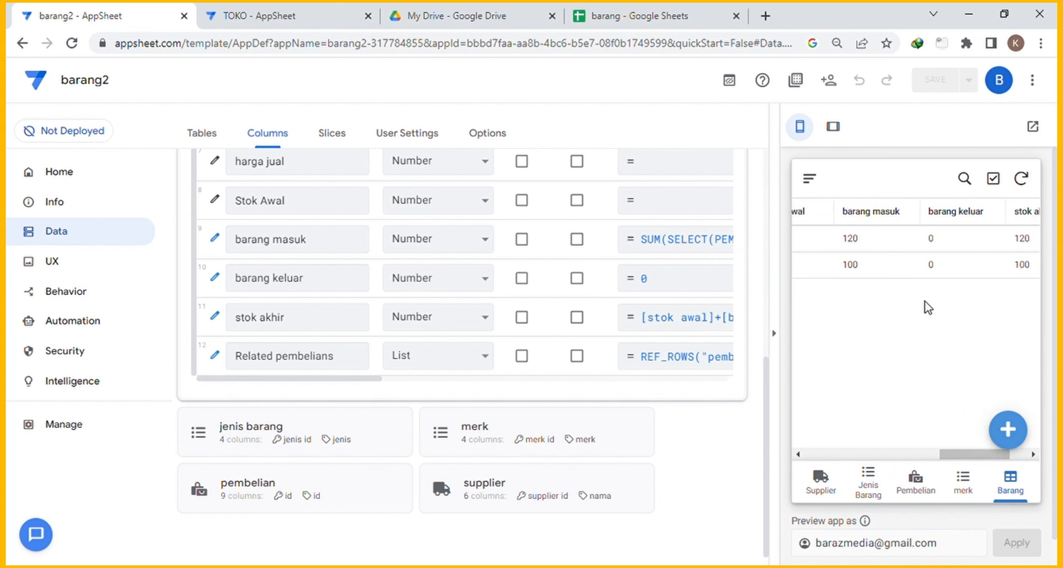
{"action": "left_click", "coordinate": [877, 241]}
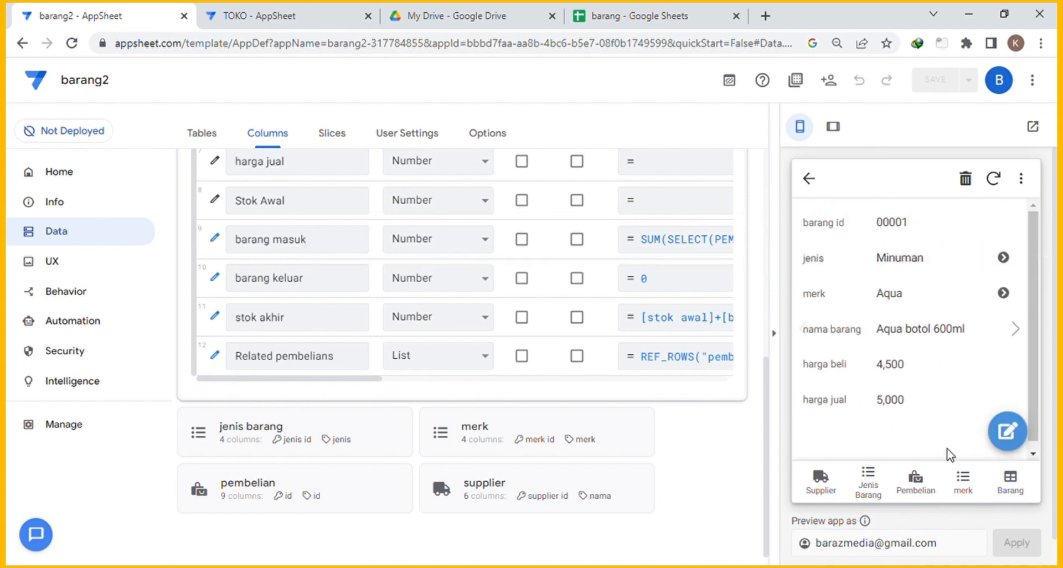
{"action": "left_click", "coordinate": [1013, 489]}
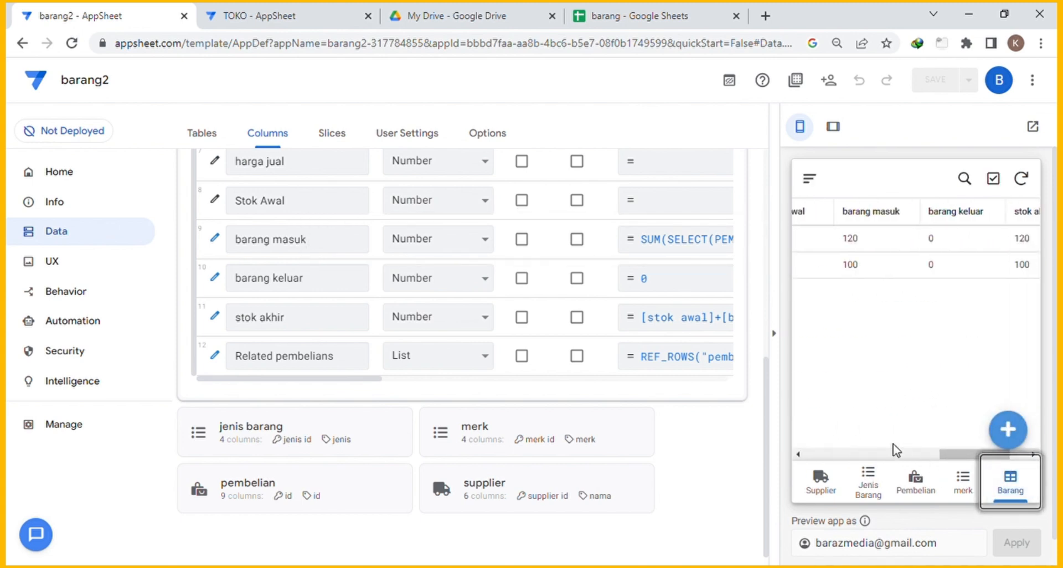
{"action": "left_click_drag", "start_coordinate": [961, 458], "coordinate": [968, 460]}
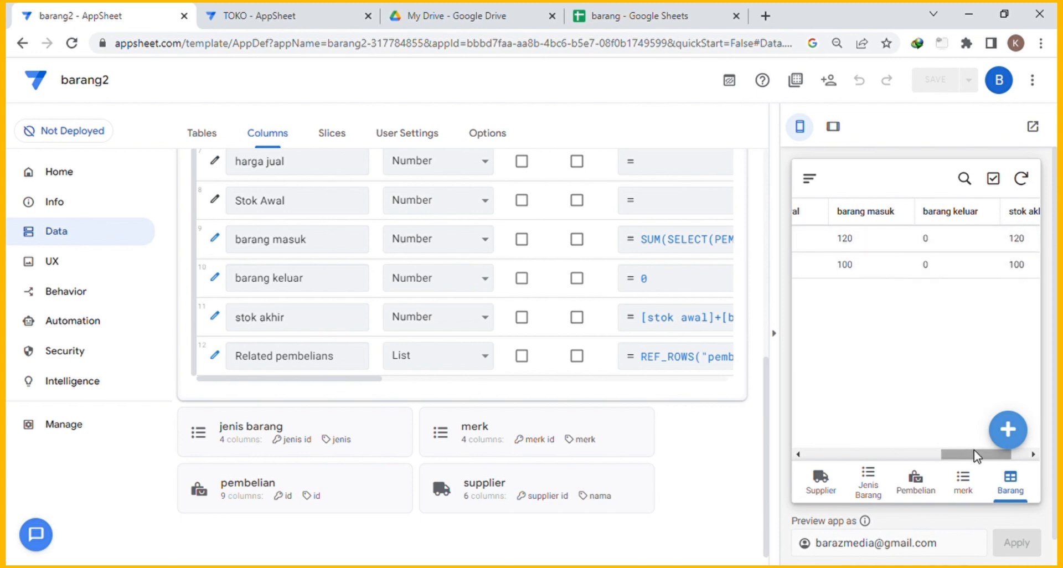
{"action": "left_click_drag", "start_coordinate": [974, 454], "coordinate": [941, 442]}
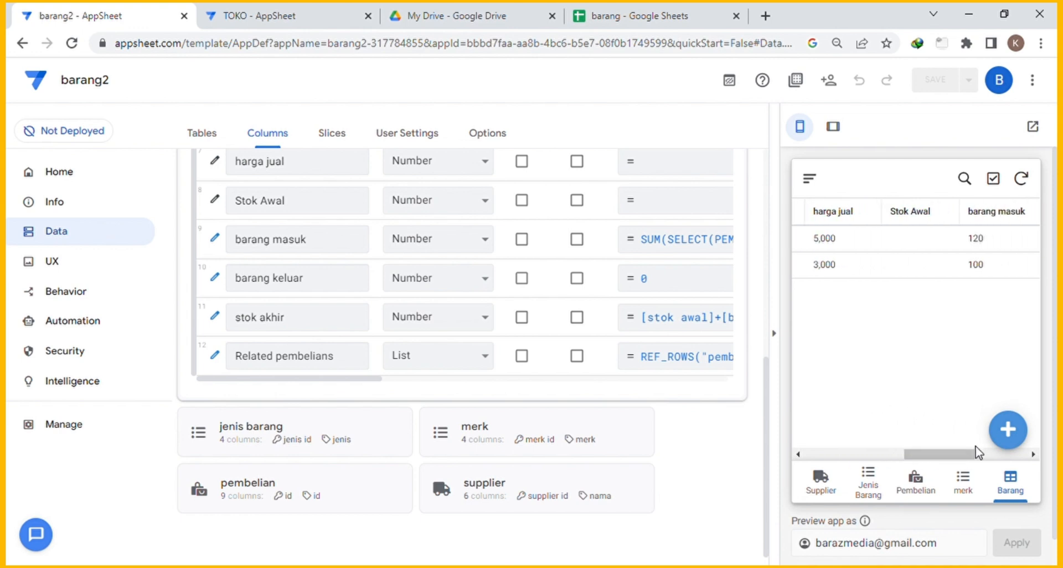
{"action": "left_click", "coordinate": [925, 494]}
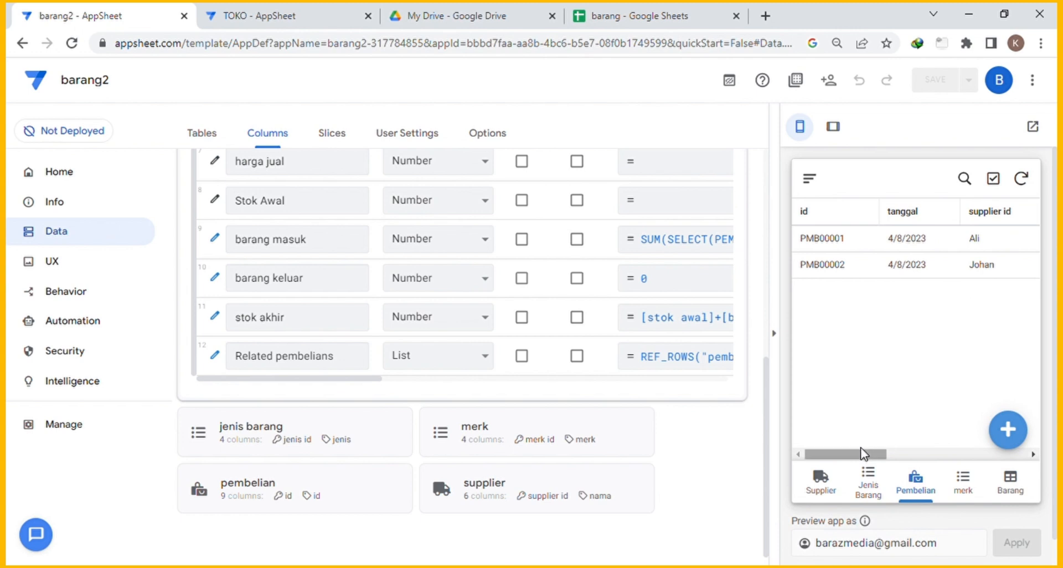
{"action": "left_click_drag", "start_coordinate": [863, 453], "coordinate": [965, 446]}
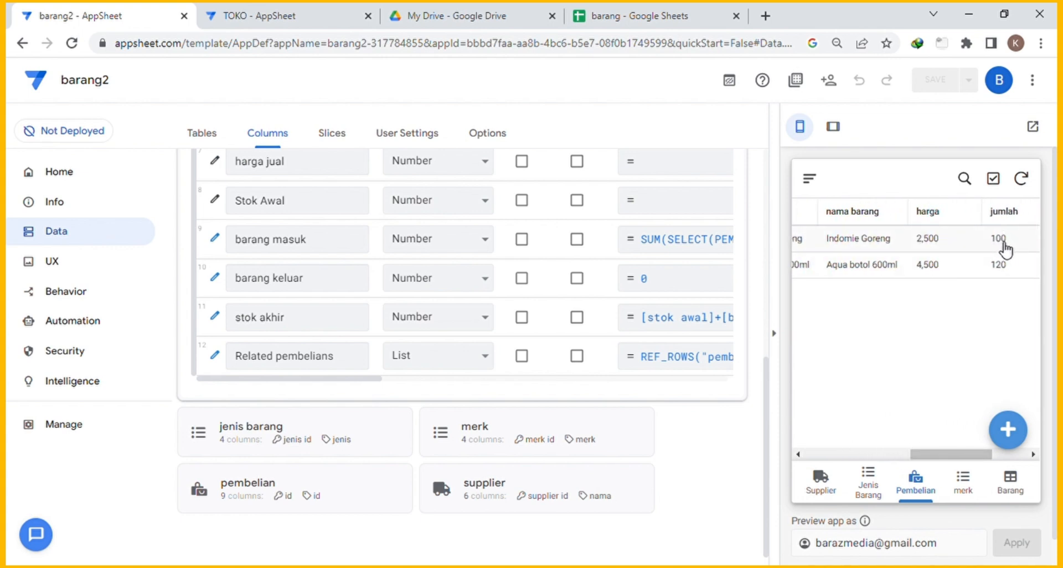
Add purchase PMB00003 with a supplier, item Indomie Goreng and jumlah 50, and save it.
{"action": "left_click", "coordinate": [1015, 436]}
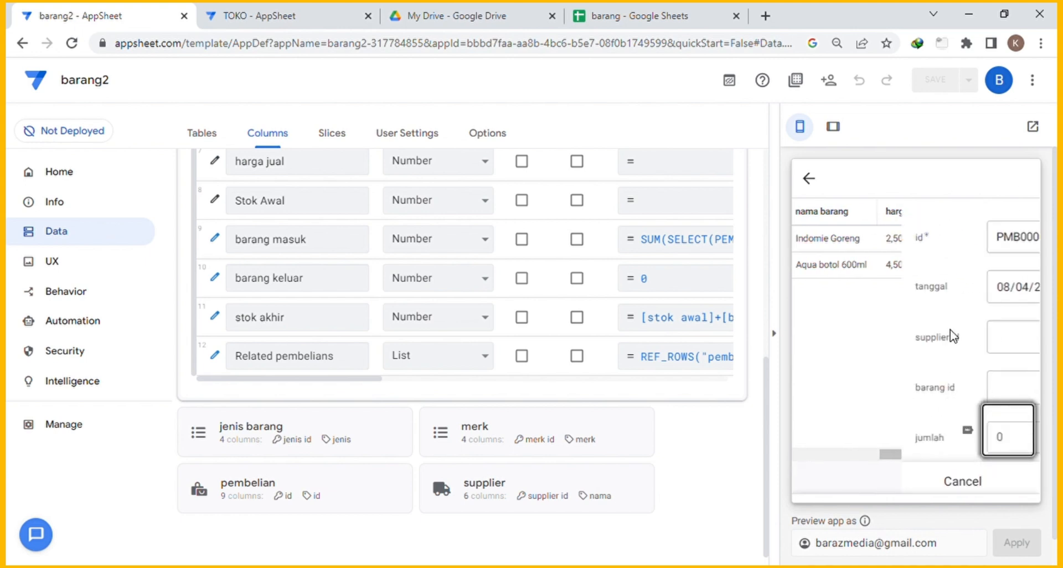
{"action": "left_click", "coordinate": [997, 340]}
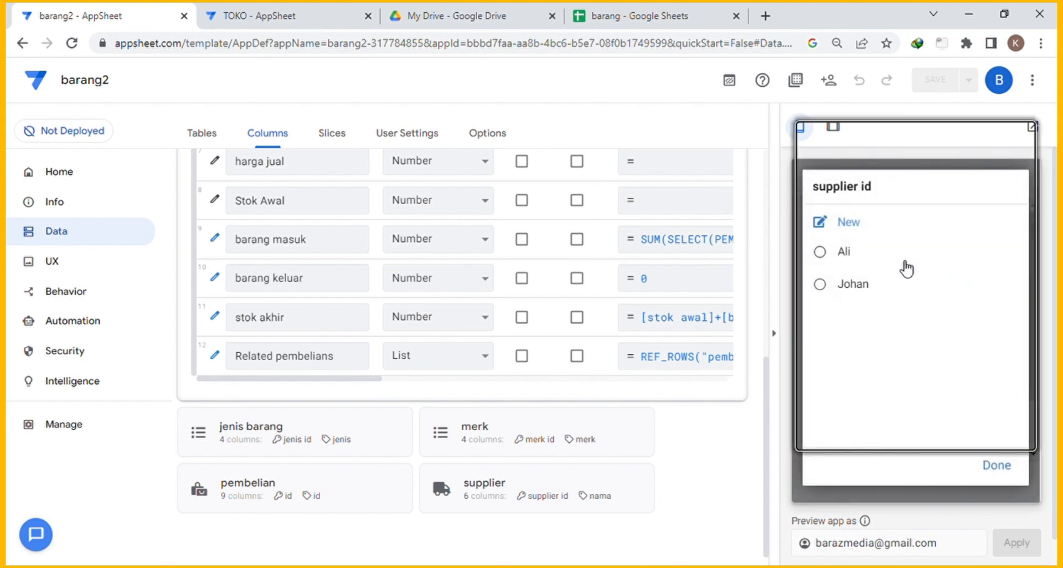
{"action": "left_click", "coordinate": [880, 289]}
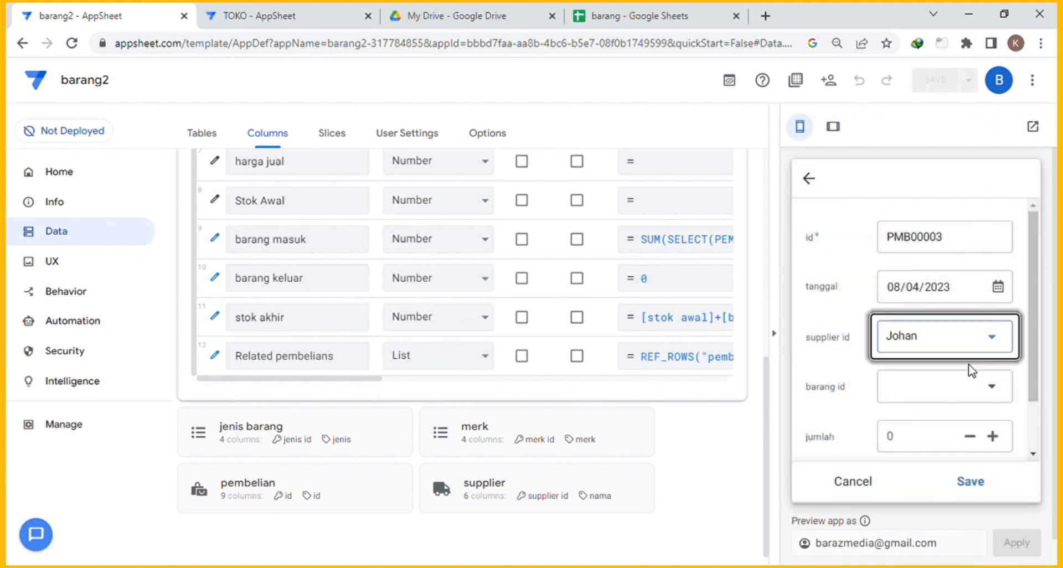
{"action": "left_click", "coordinate": [979, 394]}
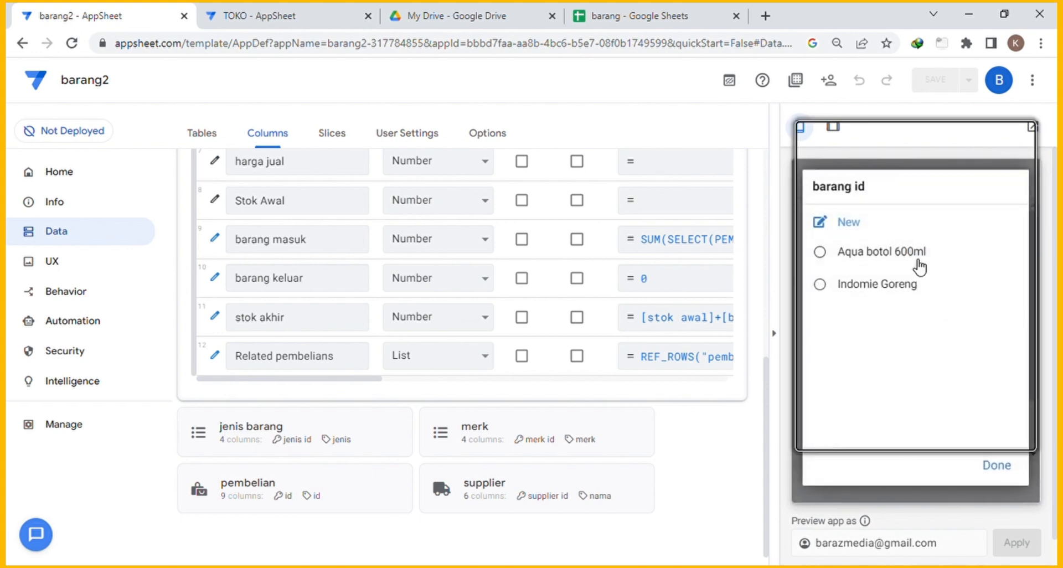
{"action": "left_click", "coordinate": [892, 286]}
{"action": "scroll", "coordinate": [958, 387], "scroll_direction": "down", "scroll_amount": 2}
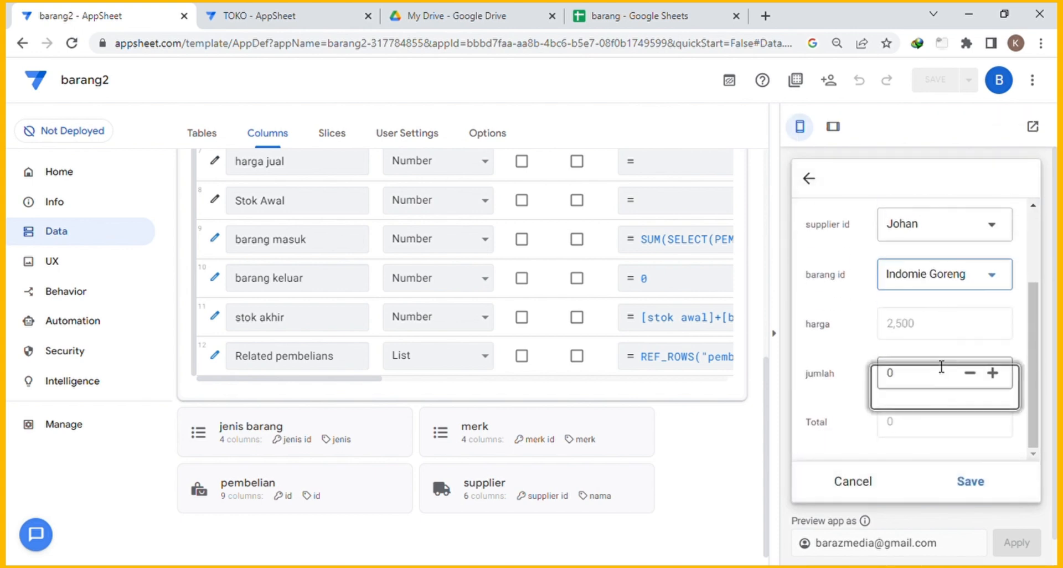
{"action": "scroll", "coordinate": [942, 368], "scroll_direction": "down", "scroll_amount": 1}
{"action": "left_click", "coordinate": [913, 353]}
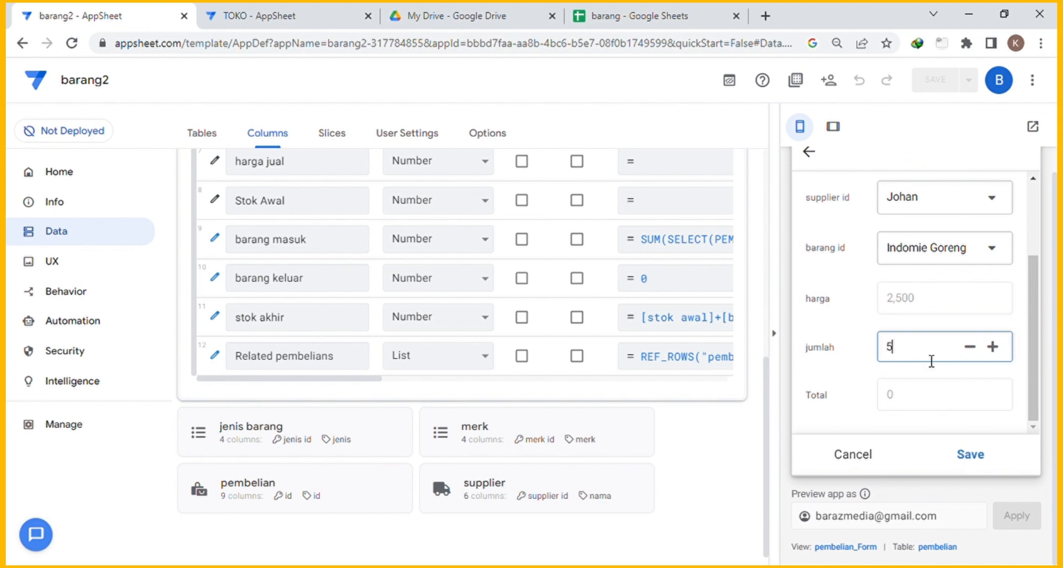
{"action": "key", "text": "Tab"}
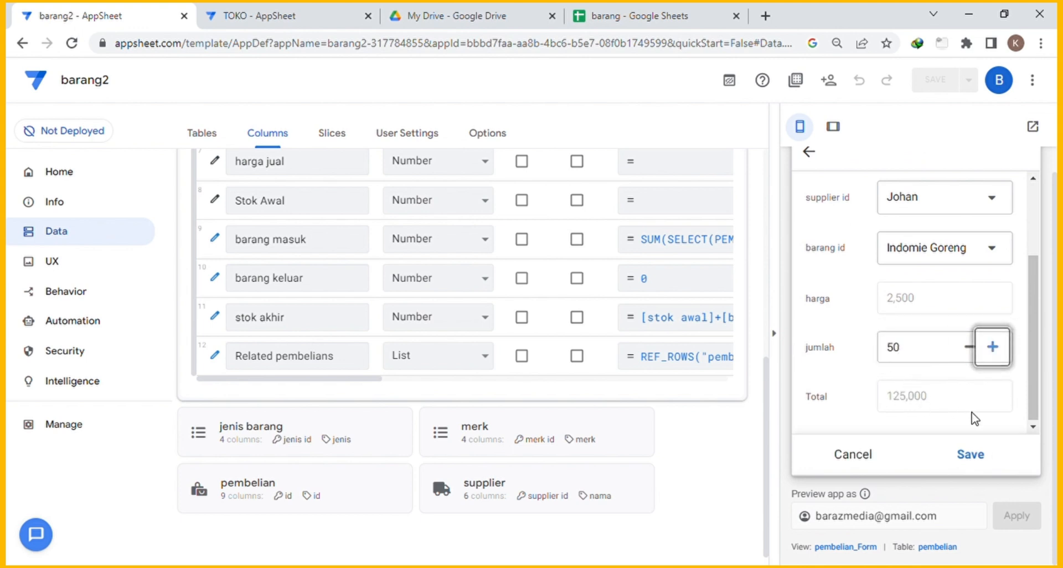
{"action": "left_click", "coordinate": [970, 455]}
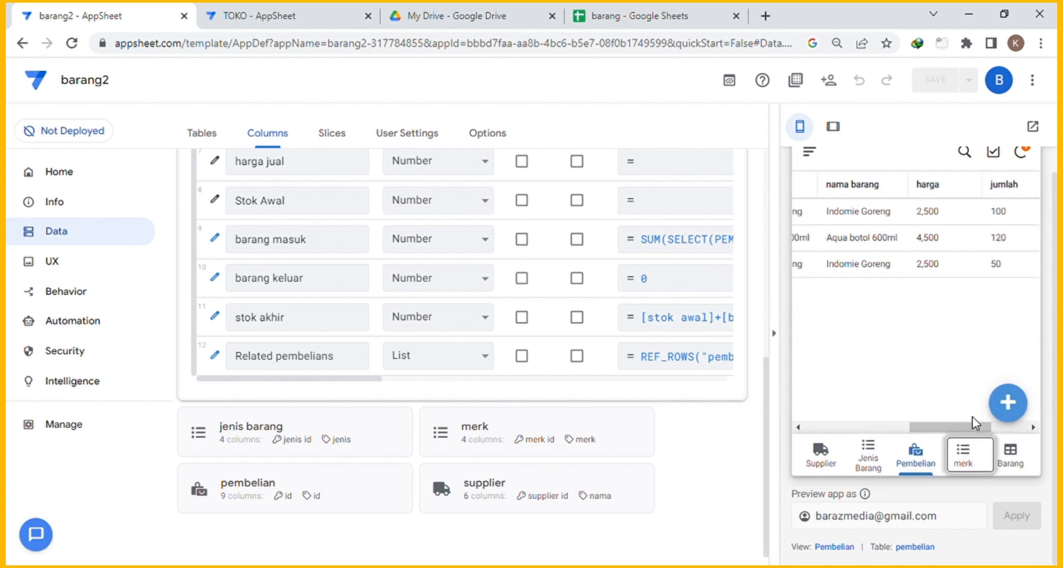
Return to the Barang list and confirm barang masuk and stok akhir now show 120 and 150.
{"action": "scroll", "coordinate": [1001, 299], "scroll_direction": "up", "scroll_amount": 1}
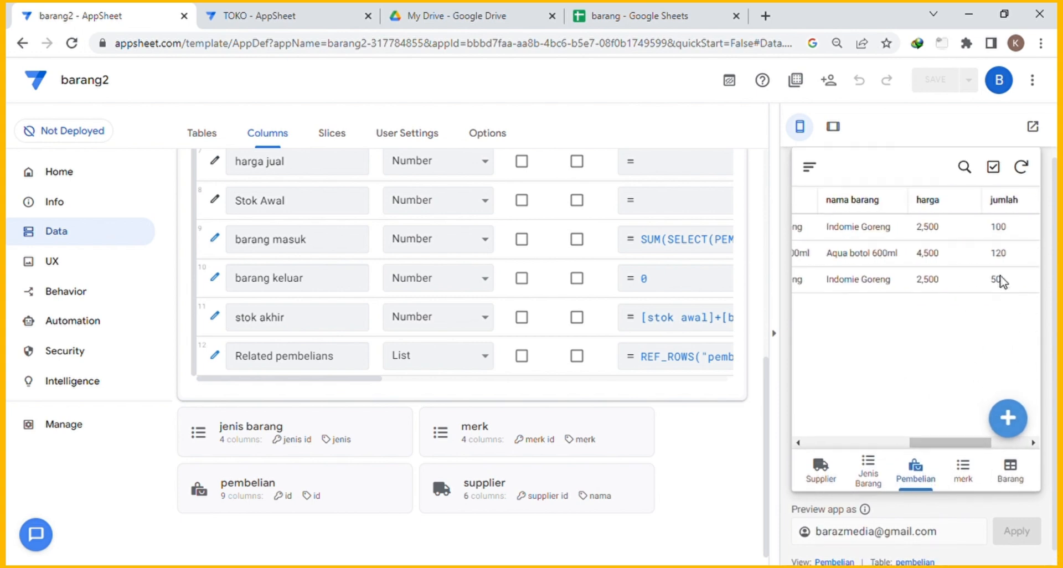
{"action": "left_click_drag", "start_coordinate": [945, 457], "coordinate": [812, 453]}
{"action": "left_click", "coordinate": [1010, 483]}
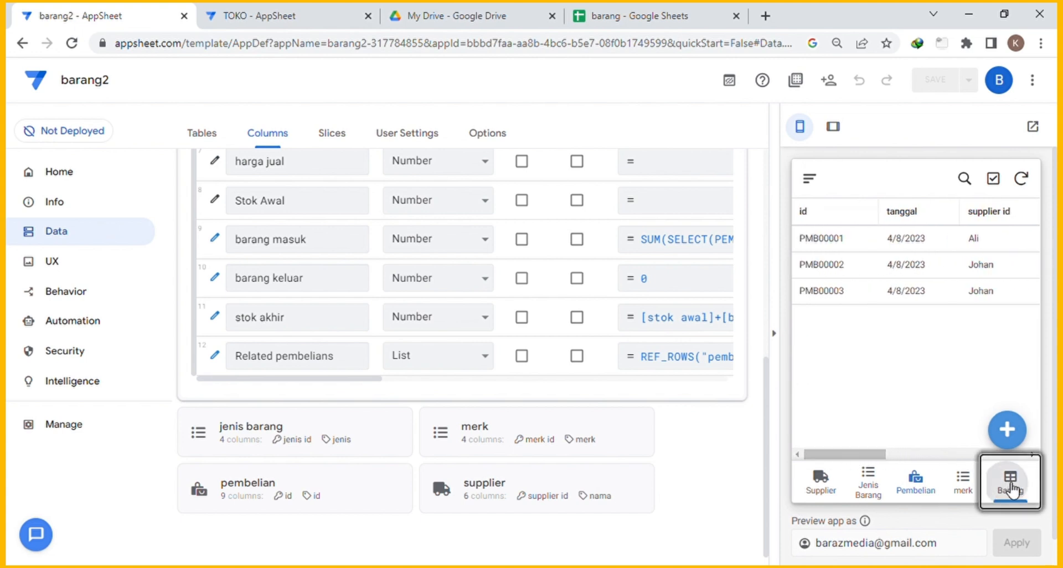
{"action": "mouse_move", "coordinate": [939, 452]}
{"action": "left_mouse_down"}
{"action": "mouse_move", "coordinate": [854, 454]}
{"action": "mouse_move", "coordinate": [958, 454]}
{"action": "left_mouse_up"}
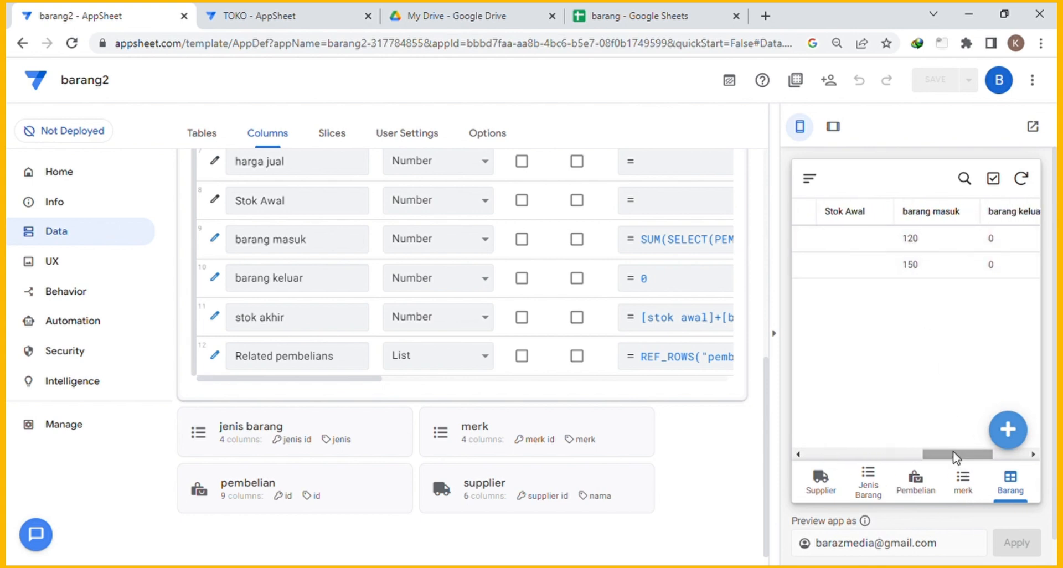
{"action": "left_click_drag", "start_coordinate": [957, 453], "coordinate": [989, 454]}
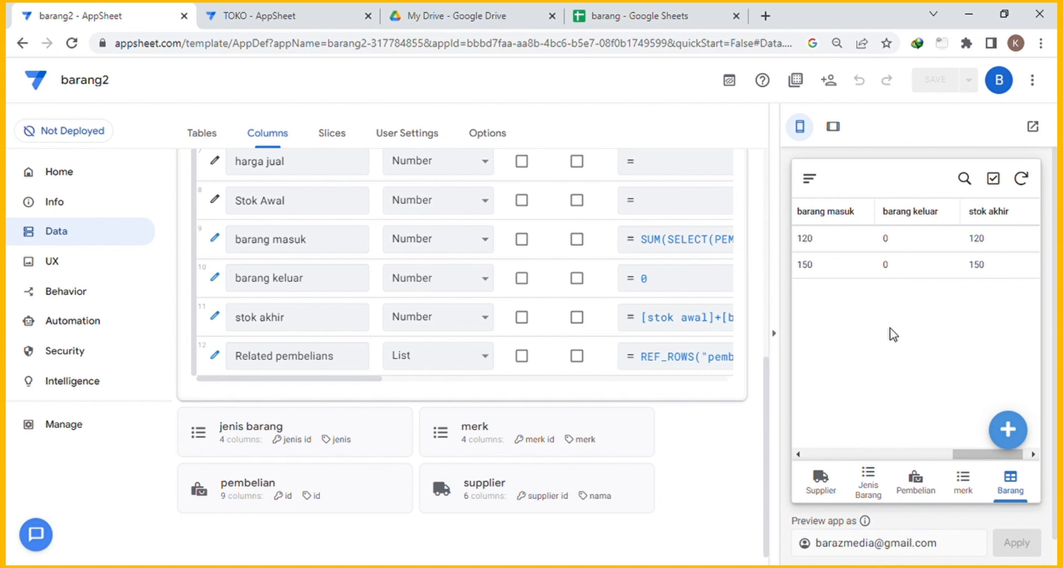
{"action": "scroll", "coordinate": [916, 349], "scroll_direction": "down", "scroll_amount": 1}
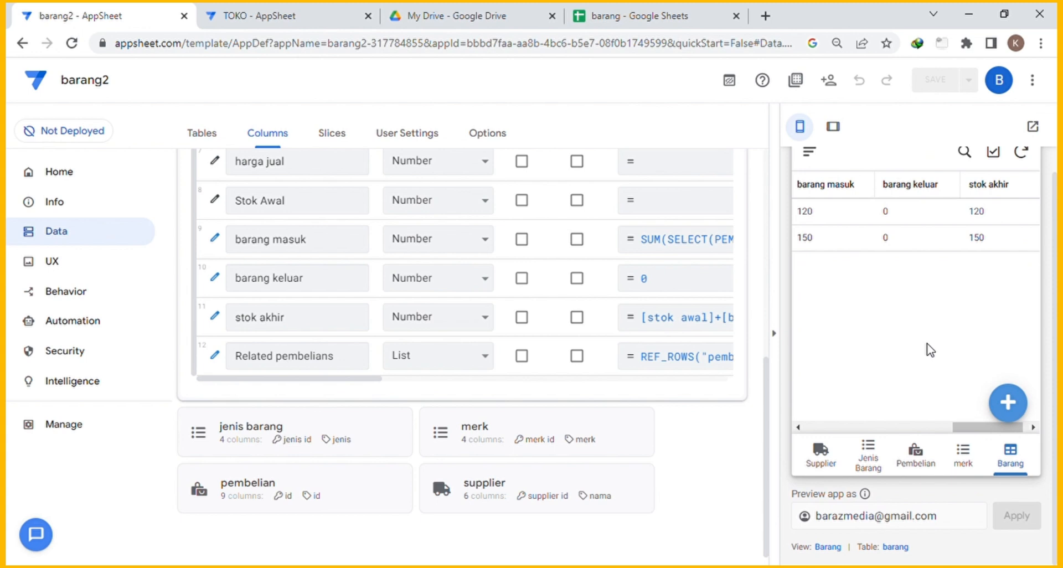
{"action": "scroll", "coordinate": [927, 351], "scroll_direction": "up", "scroll_amount": 1}
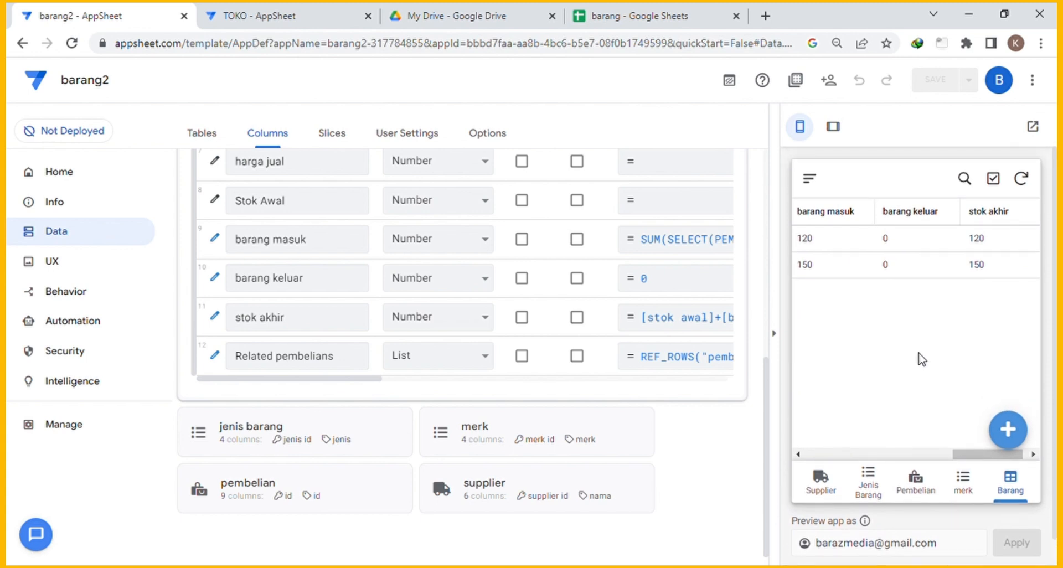